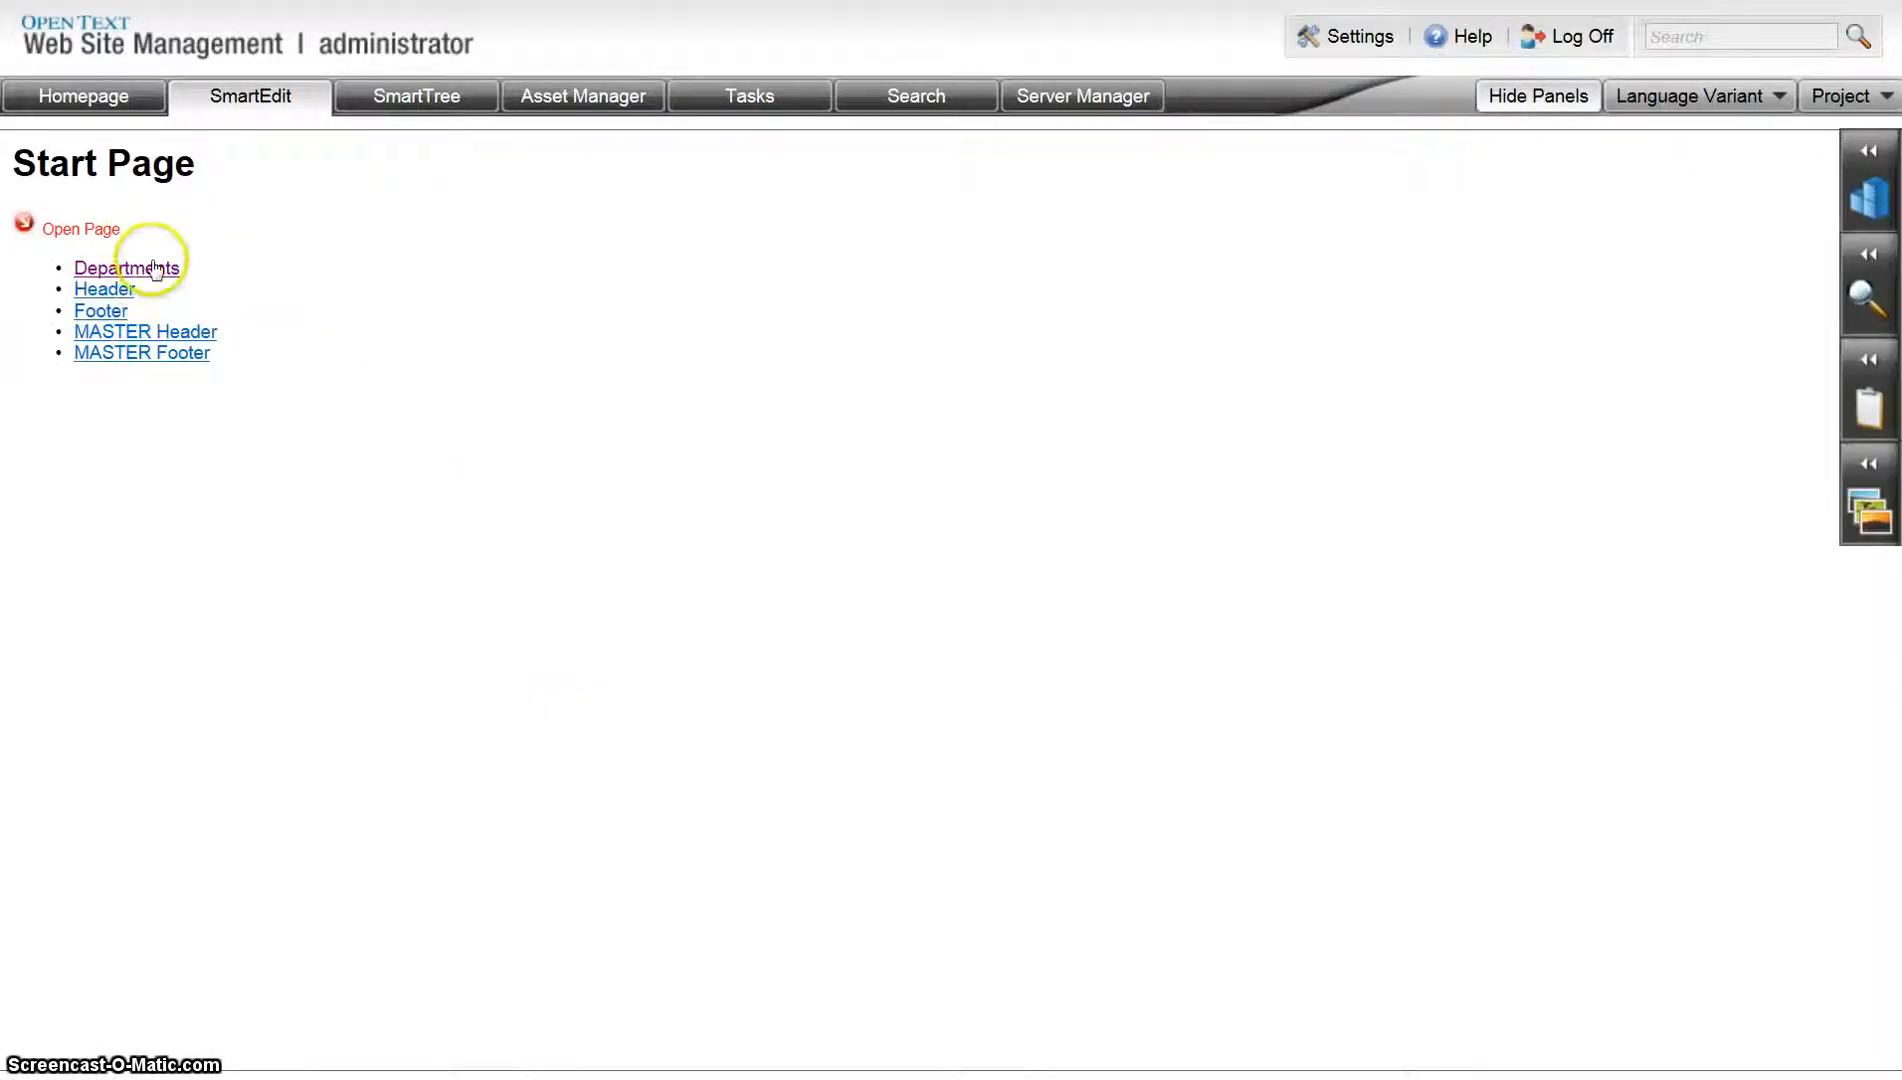
Open the Banner page of the ITS department site from Departments and open that page for editing
click(155, 270)
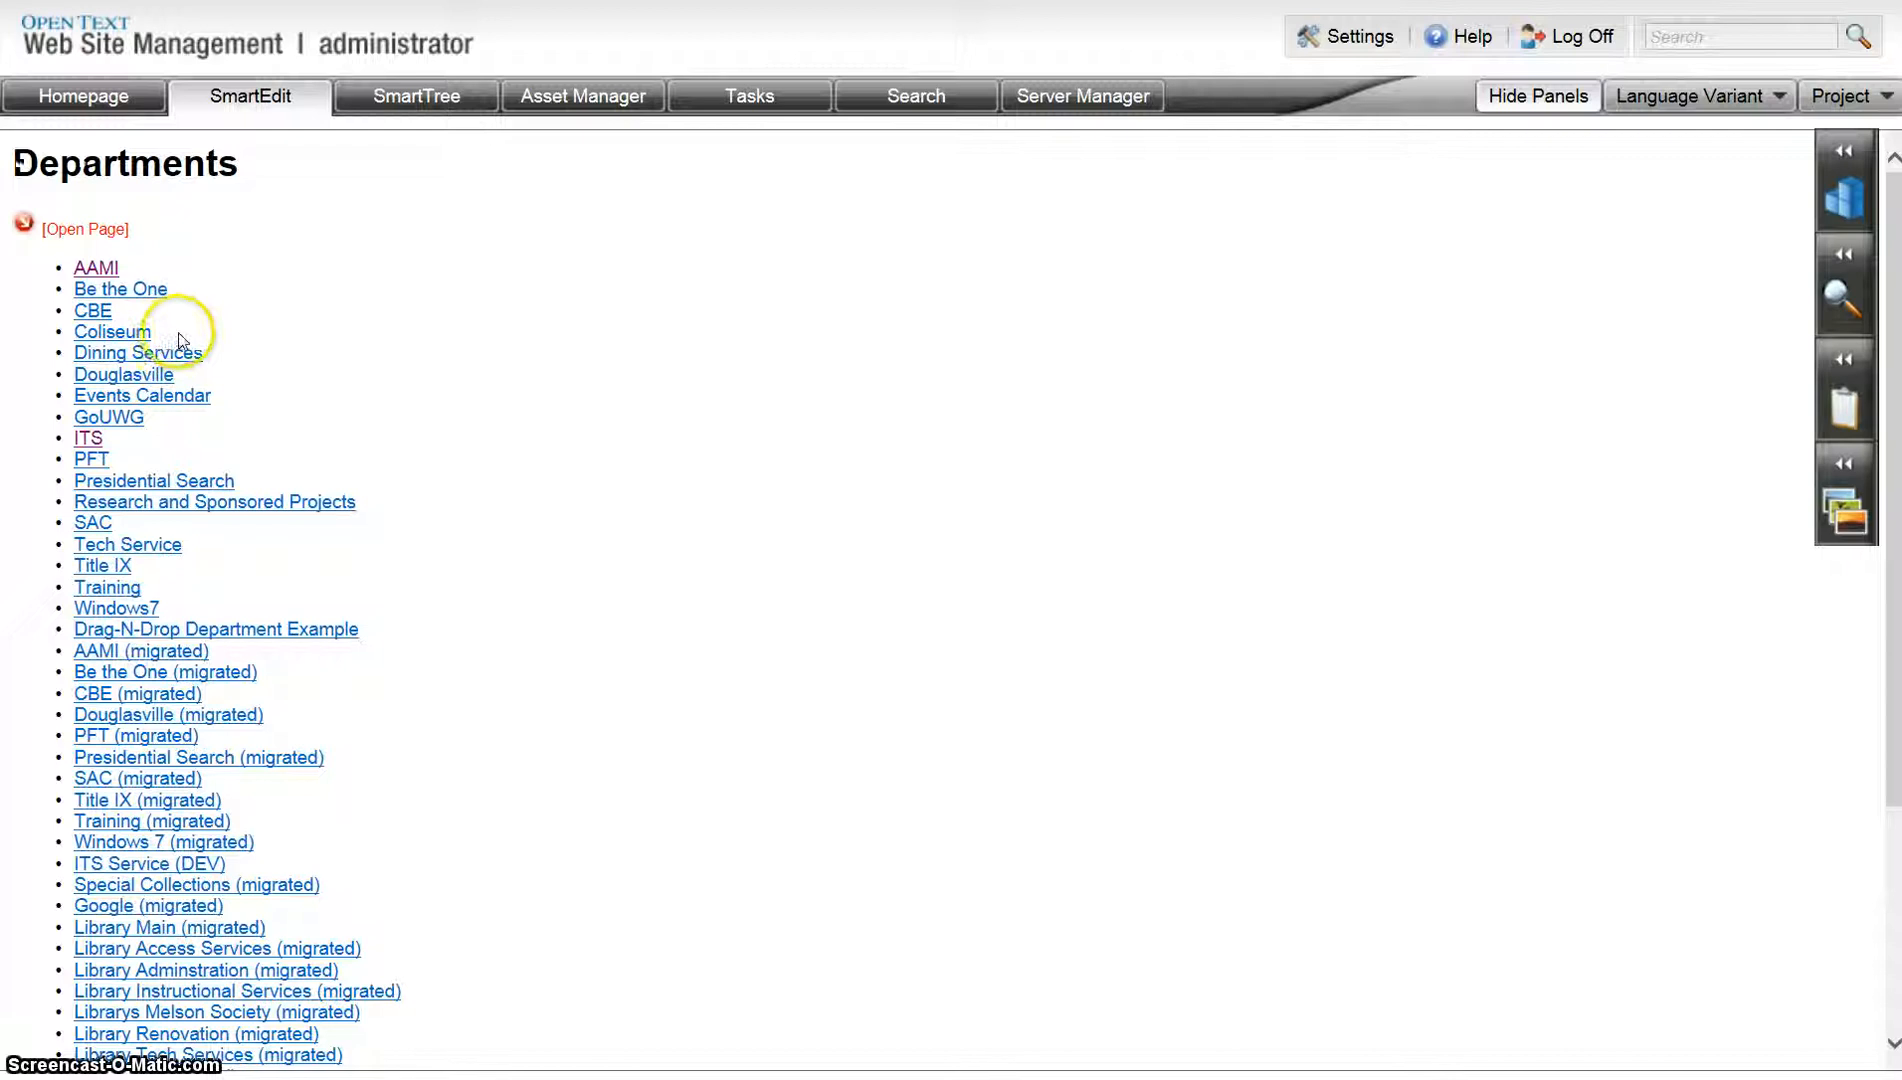
click(88, 440)
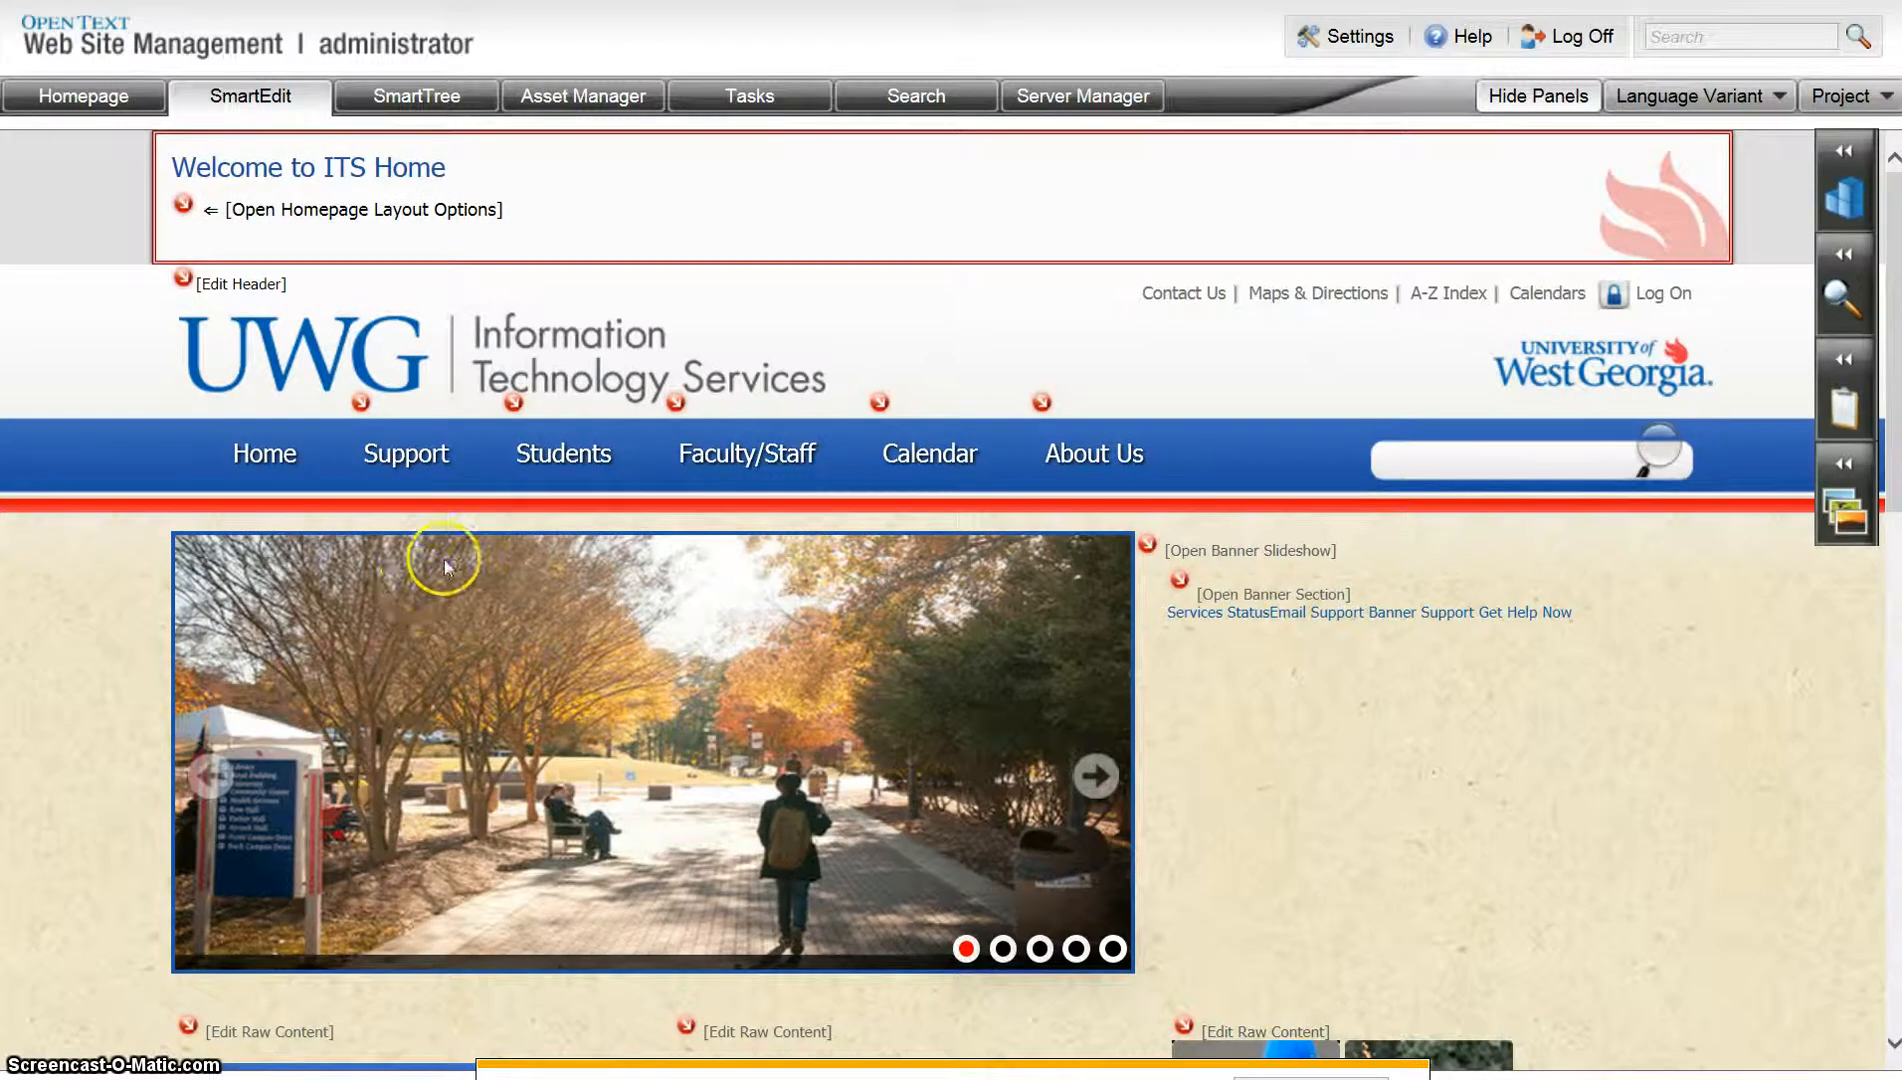
mouse_move(449, 467)
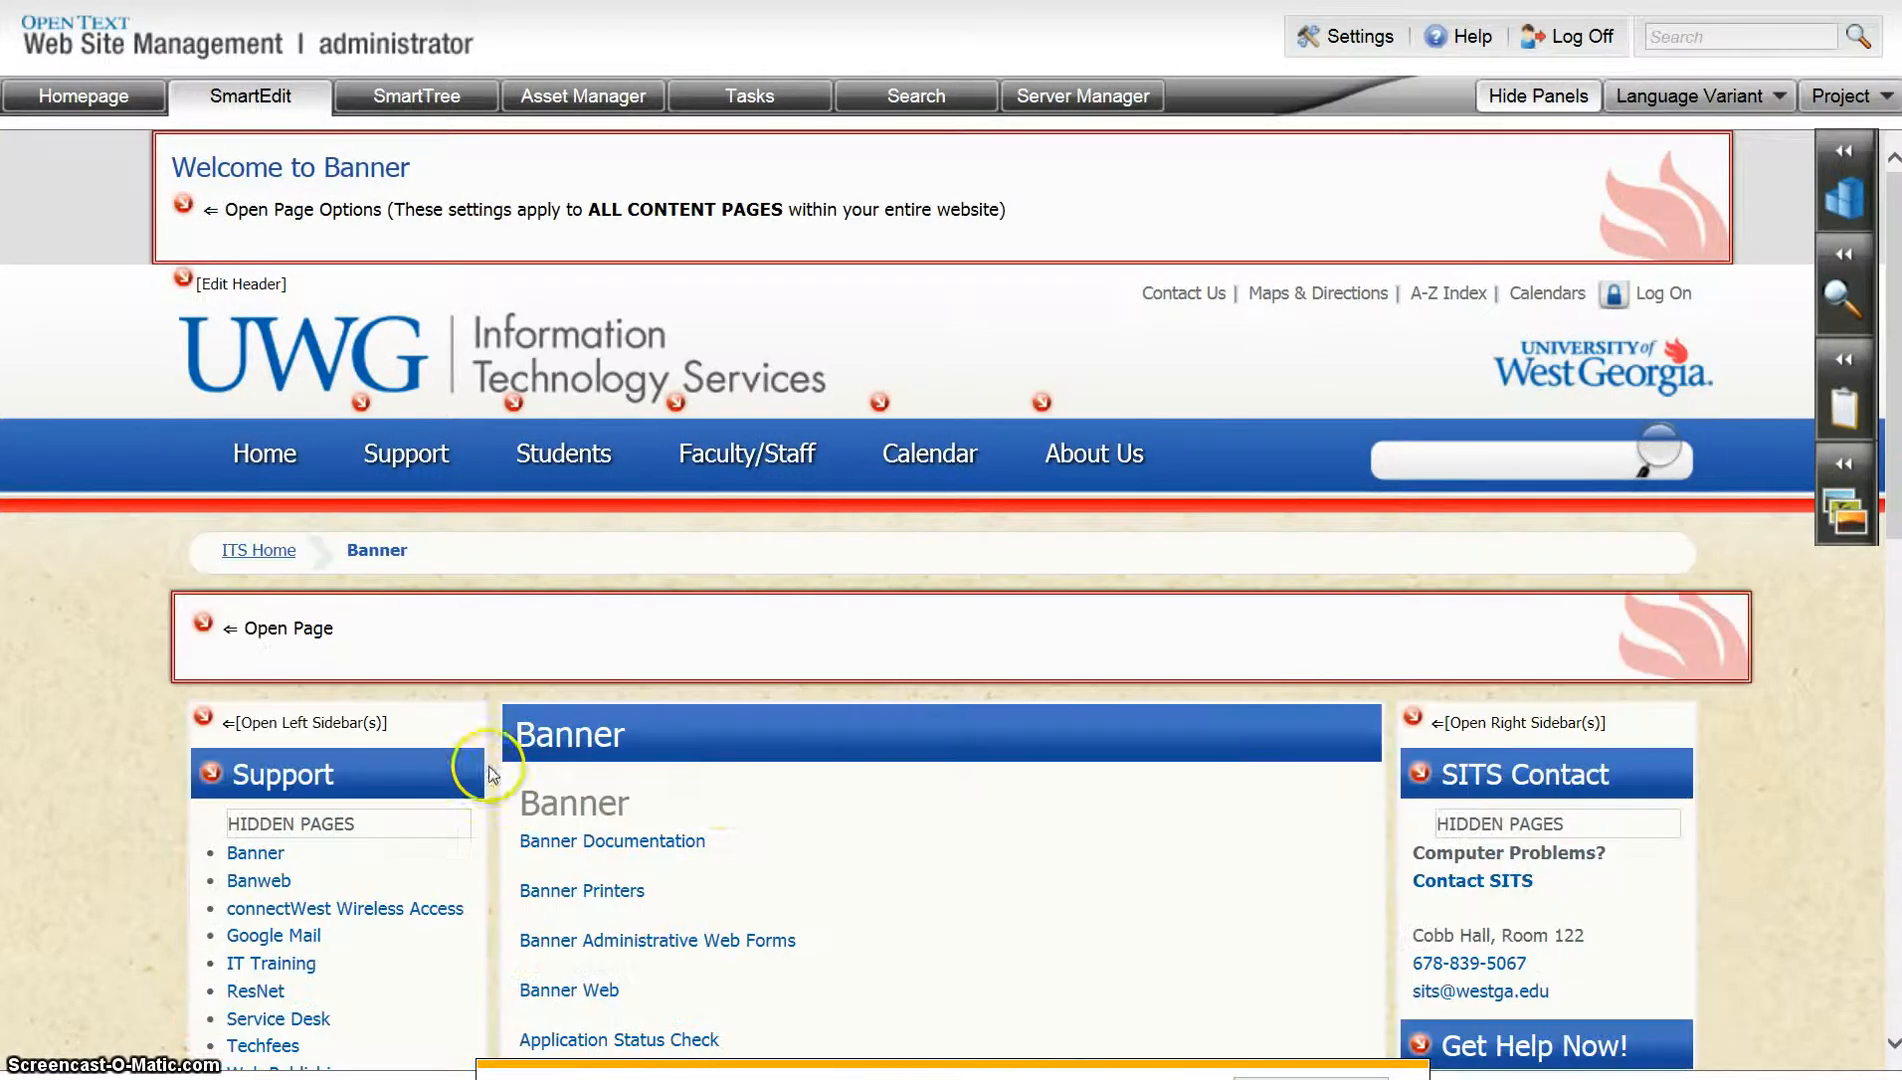
scroll(734, 790, down, 3)
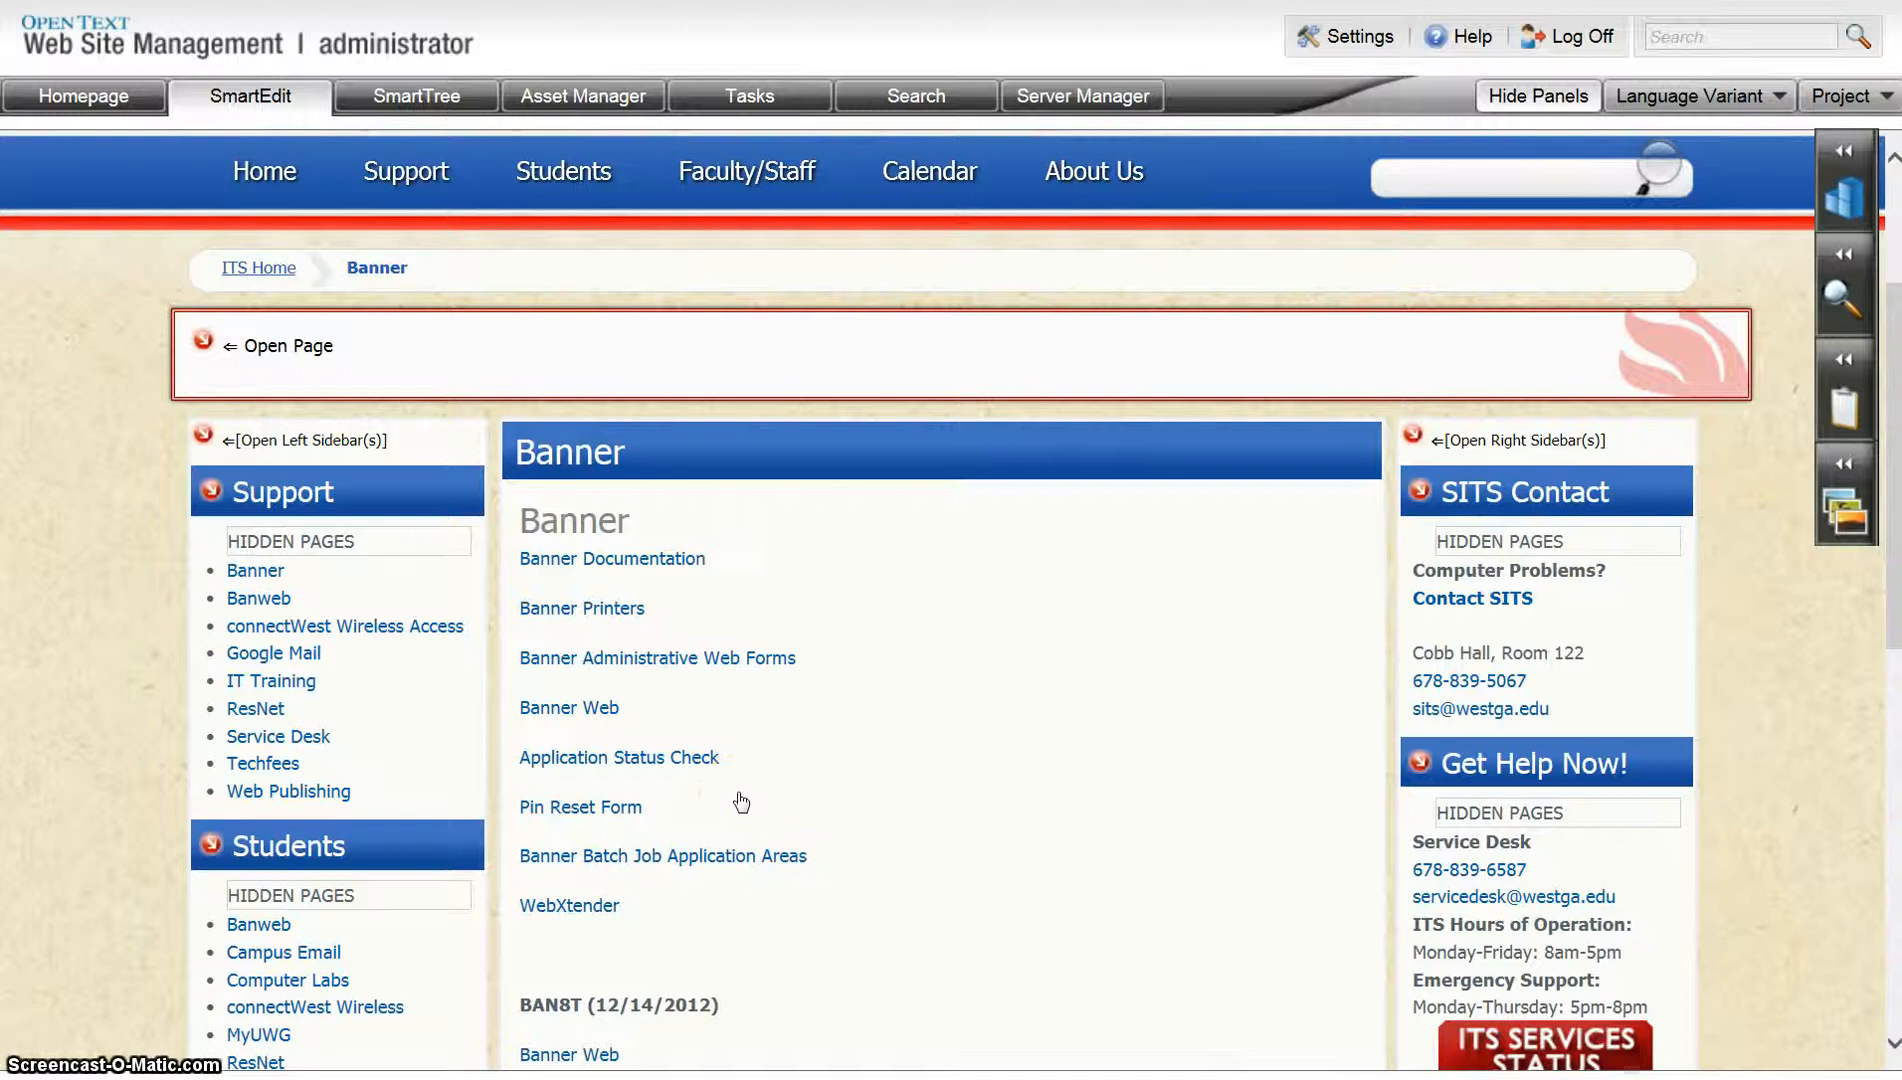
click(205, 345)
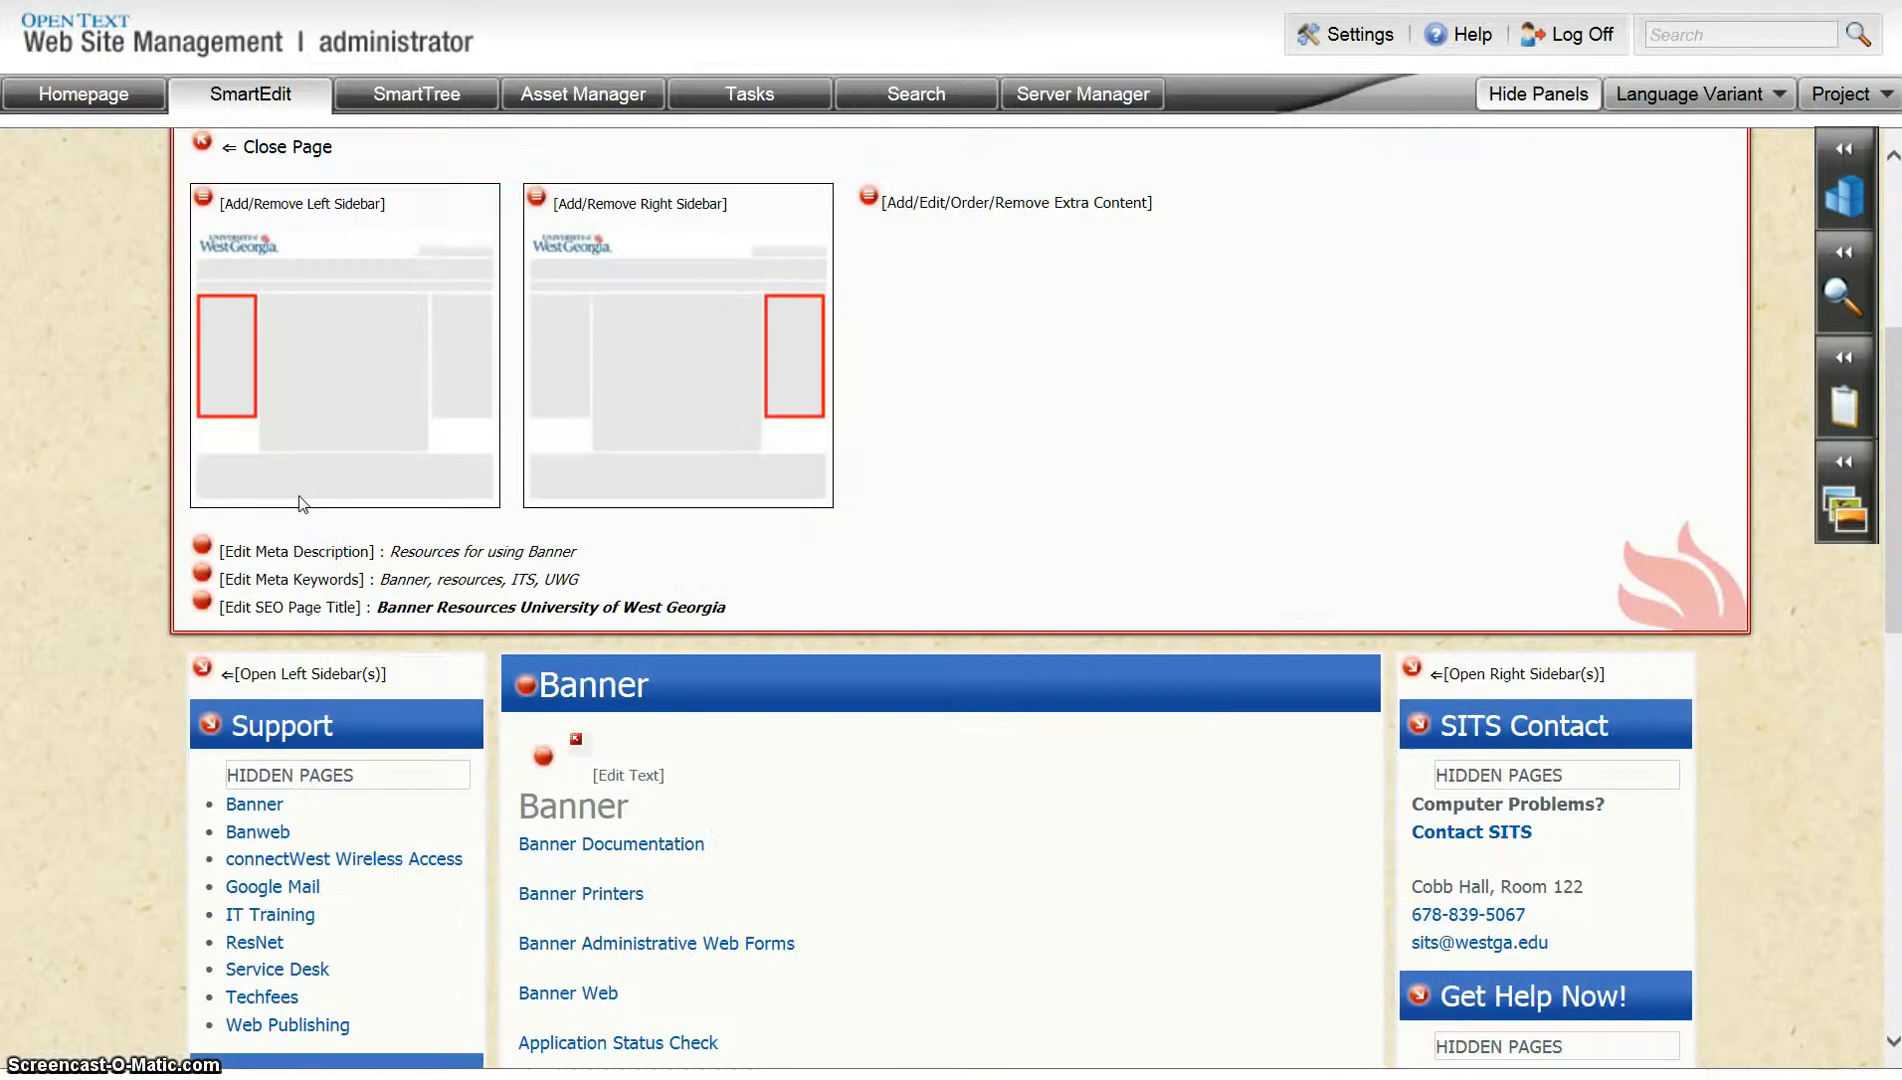
Change the page headline to "Banner Has Been Changed" and confirm the edit
scroll(1130, 785, down, 2)
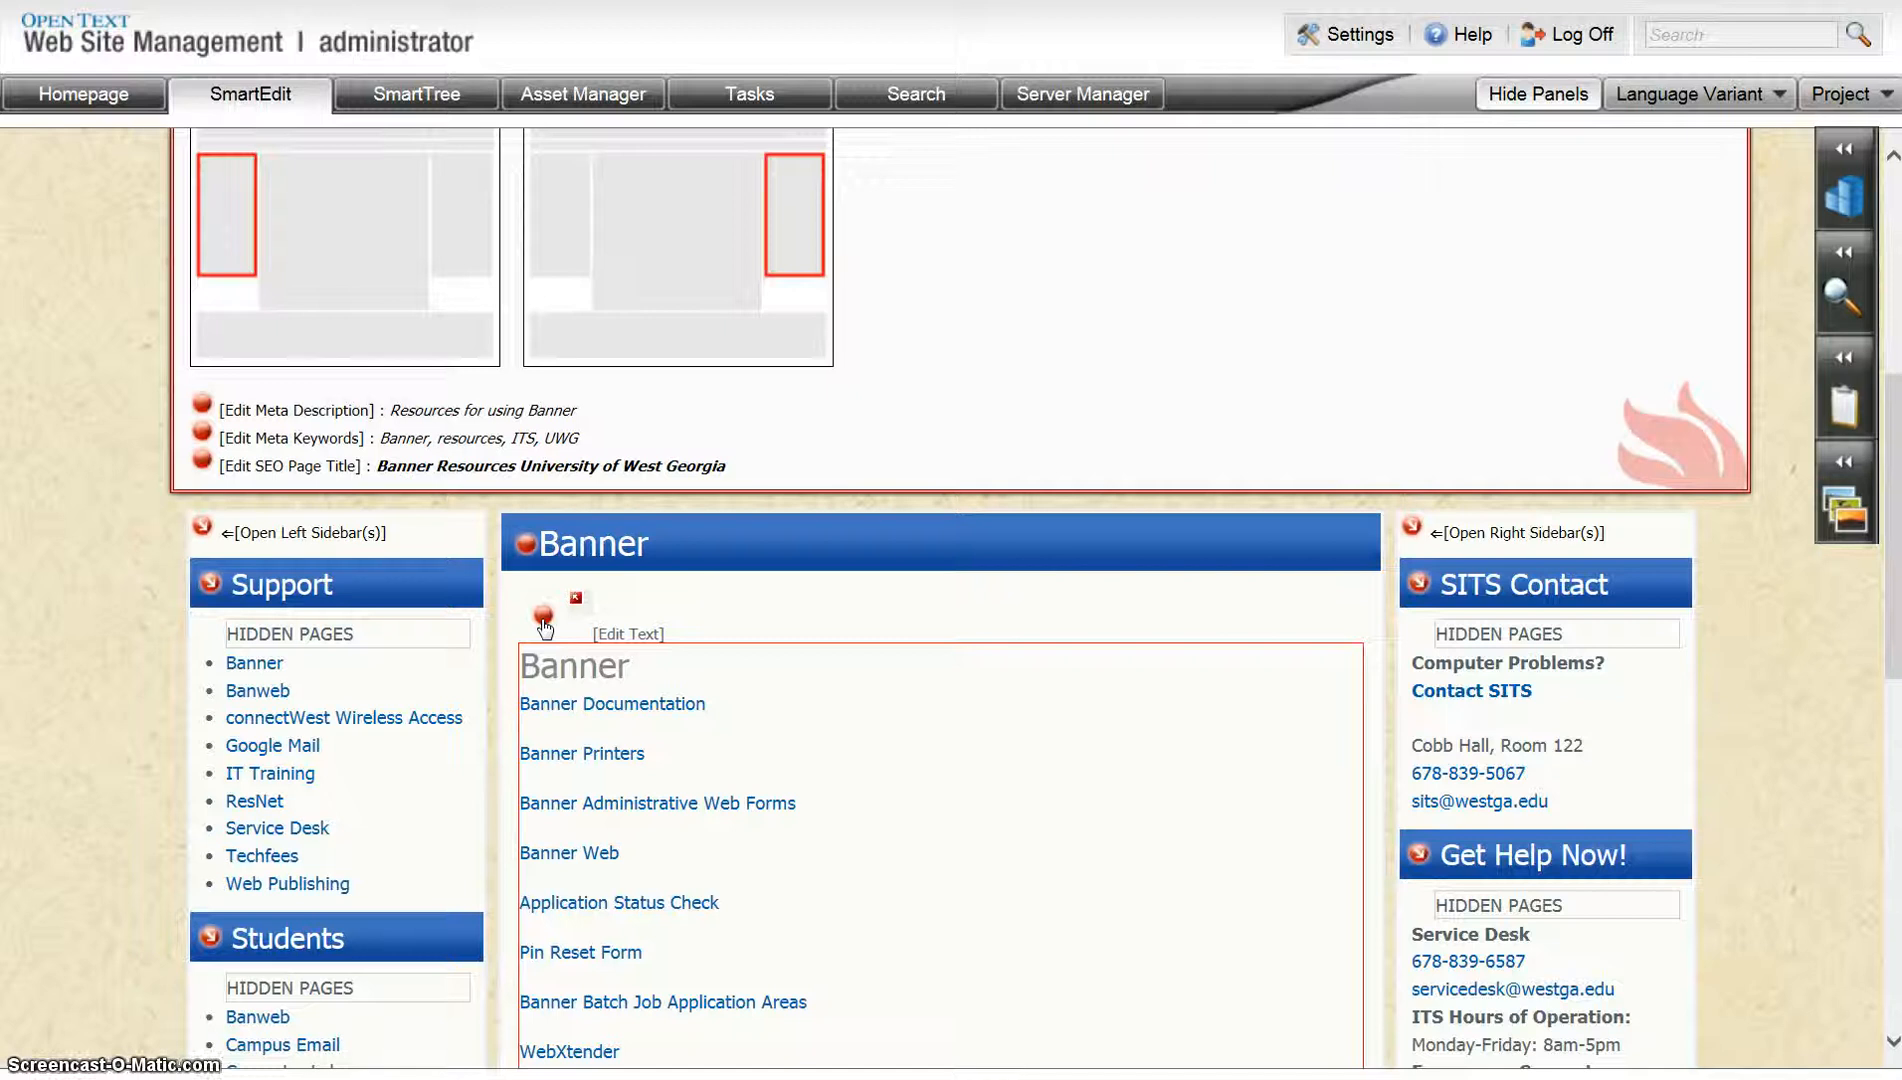
click(527, 548)
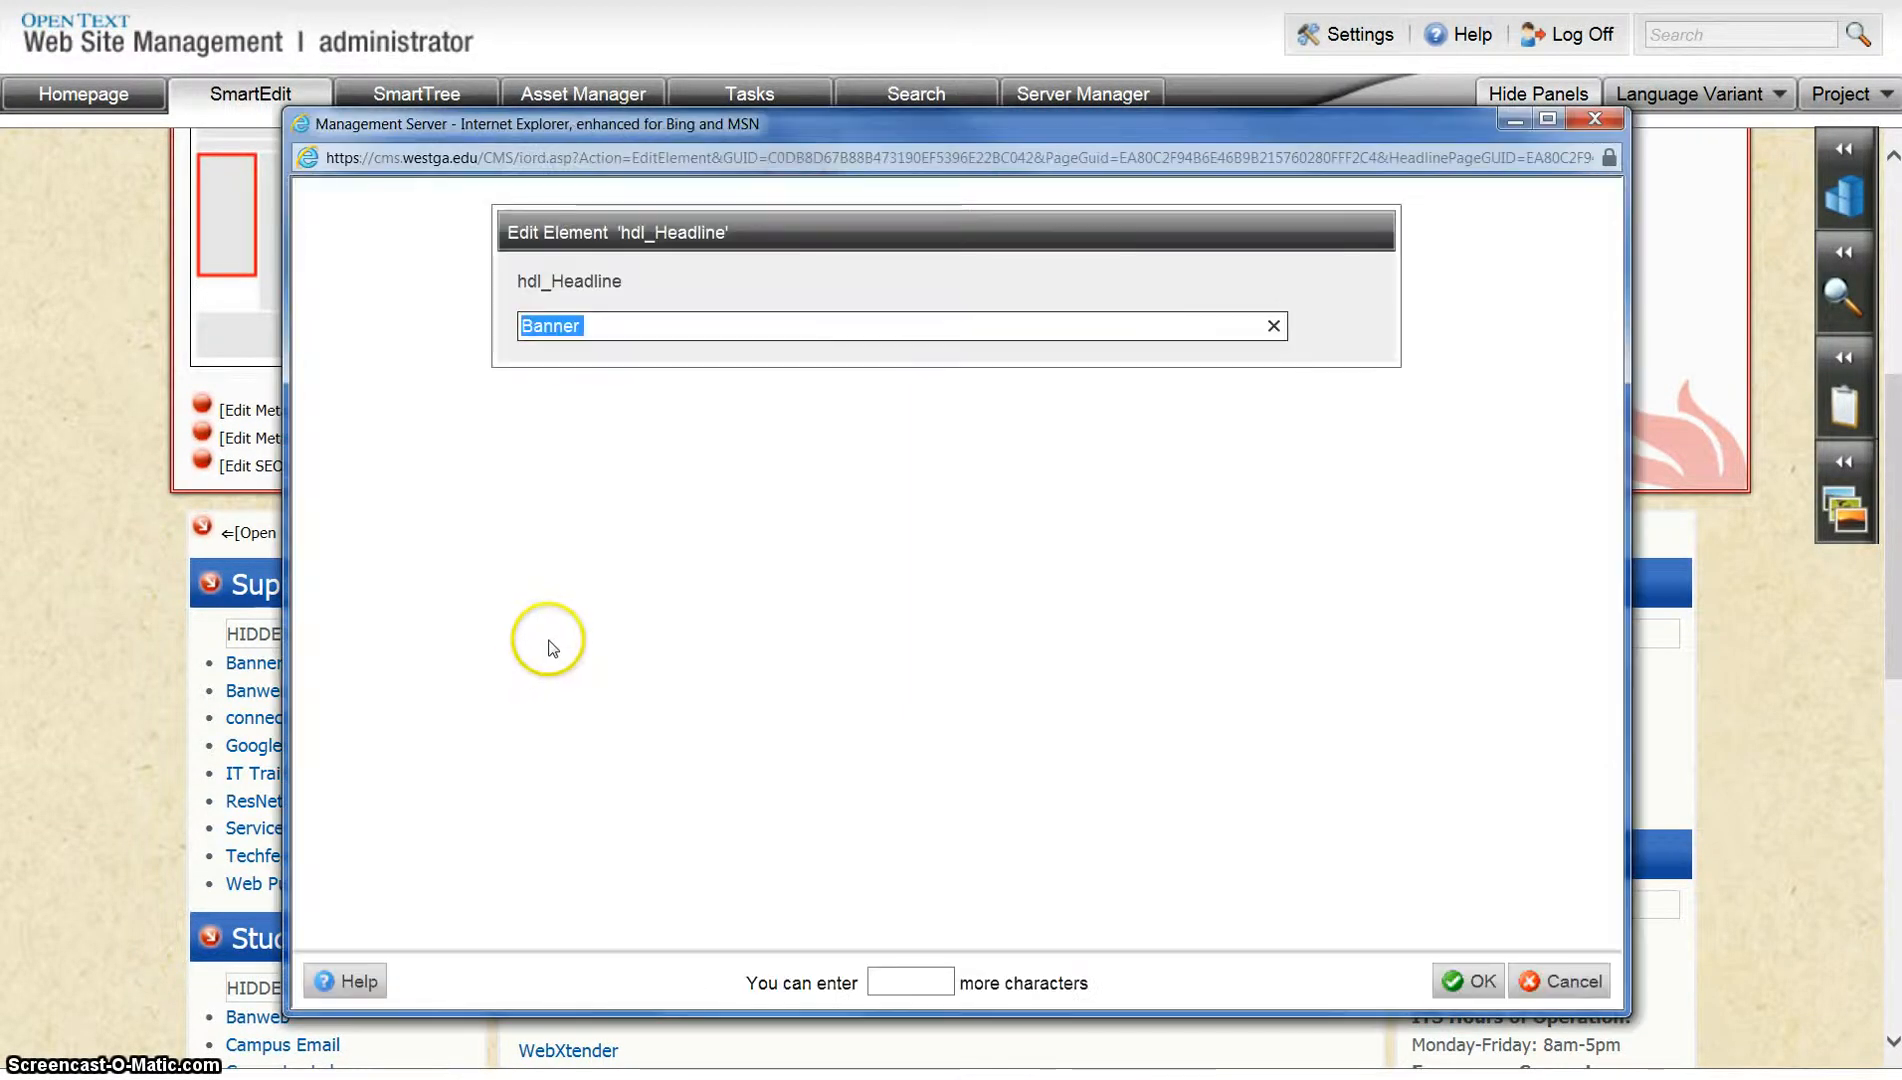
click(603, 325)
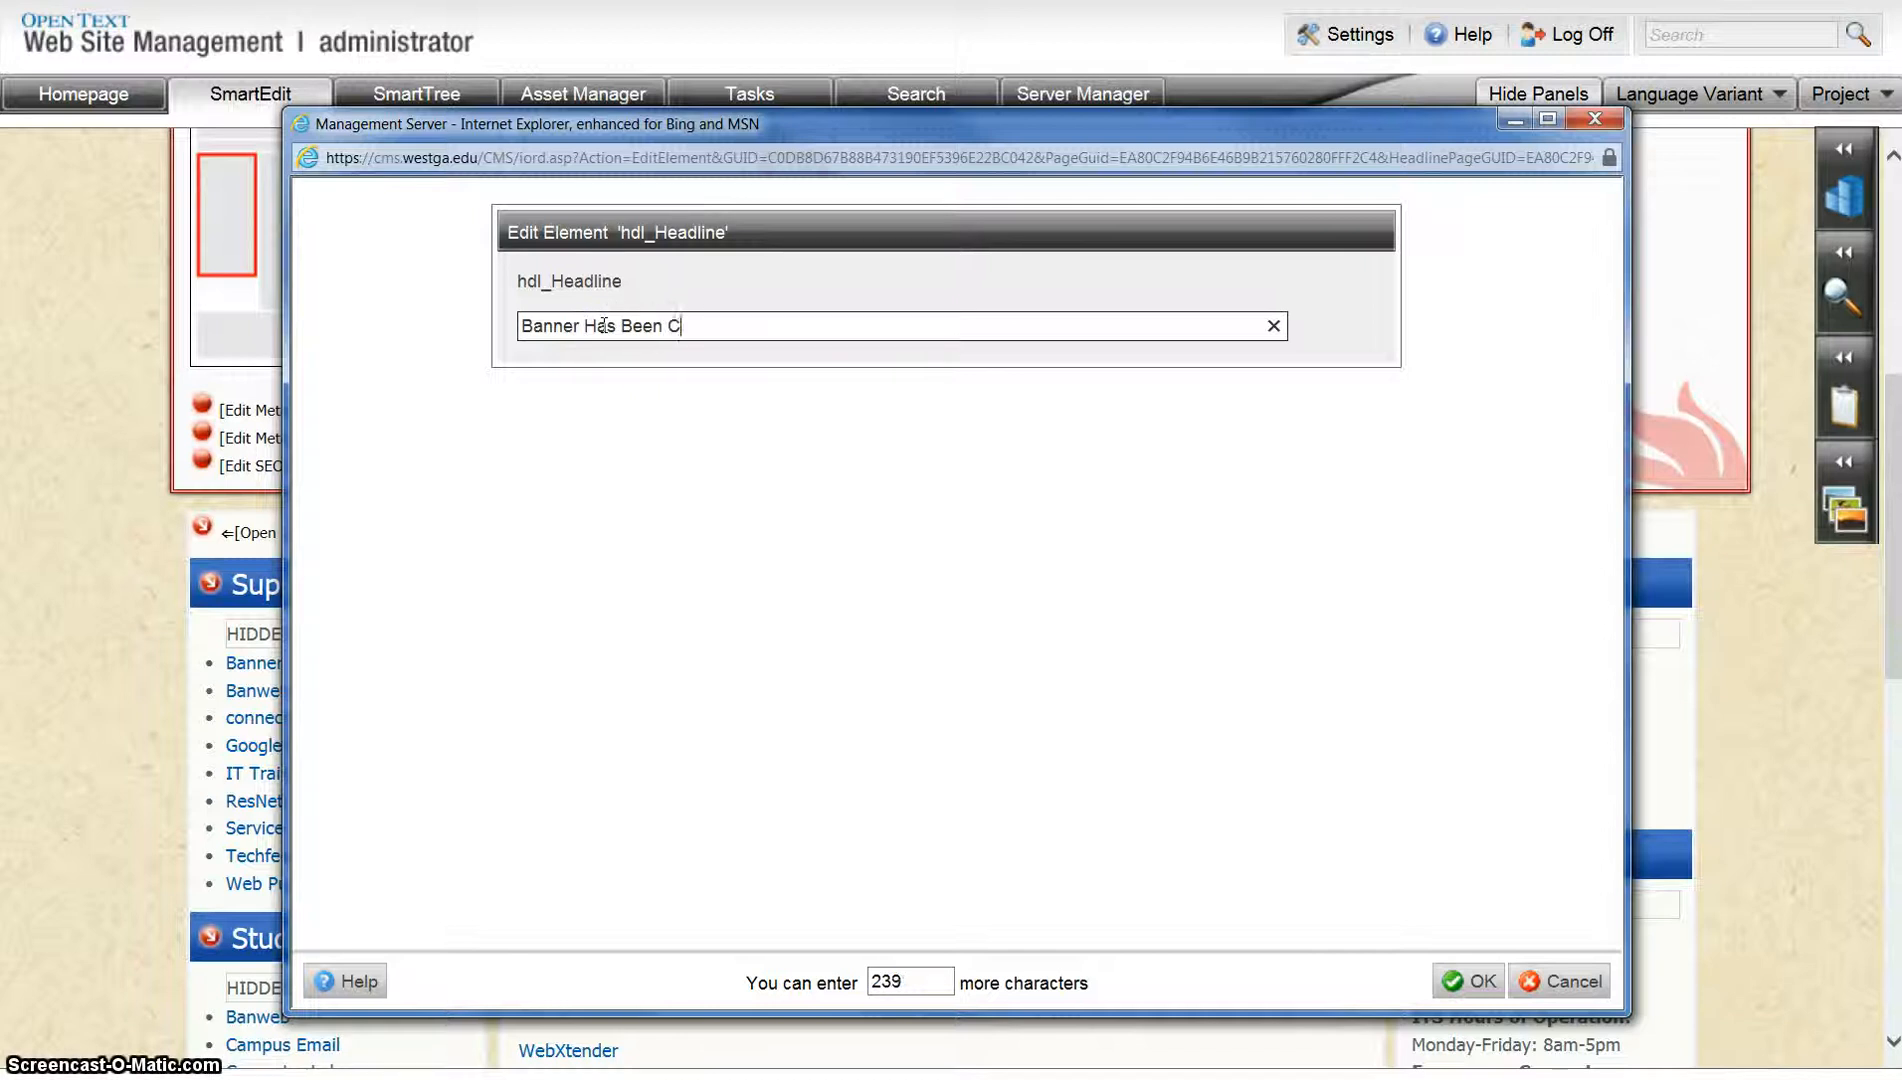
text(Has Been Changed)
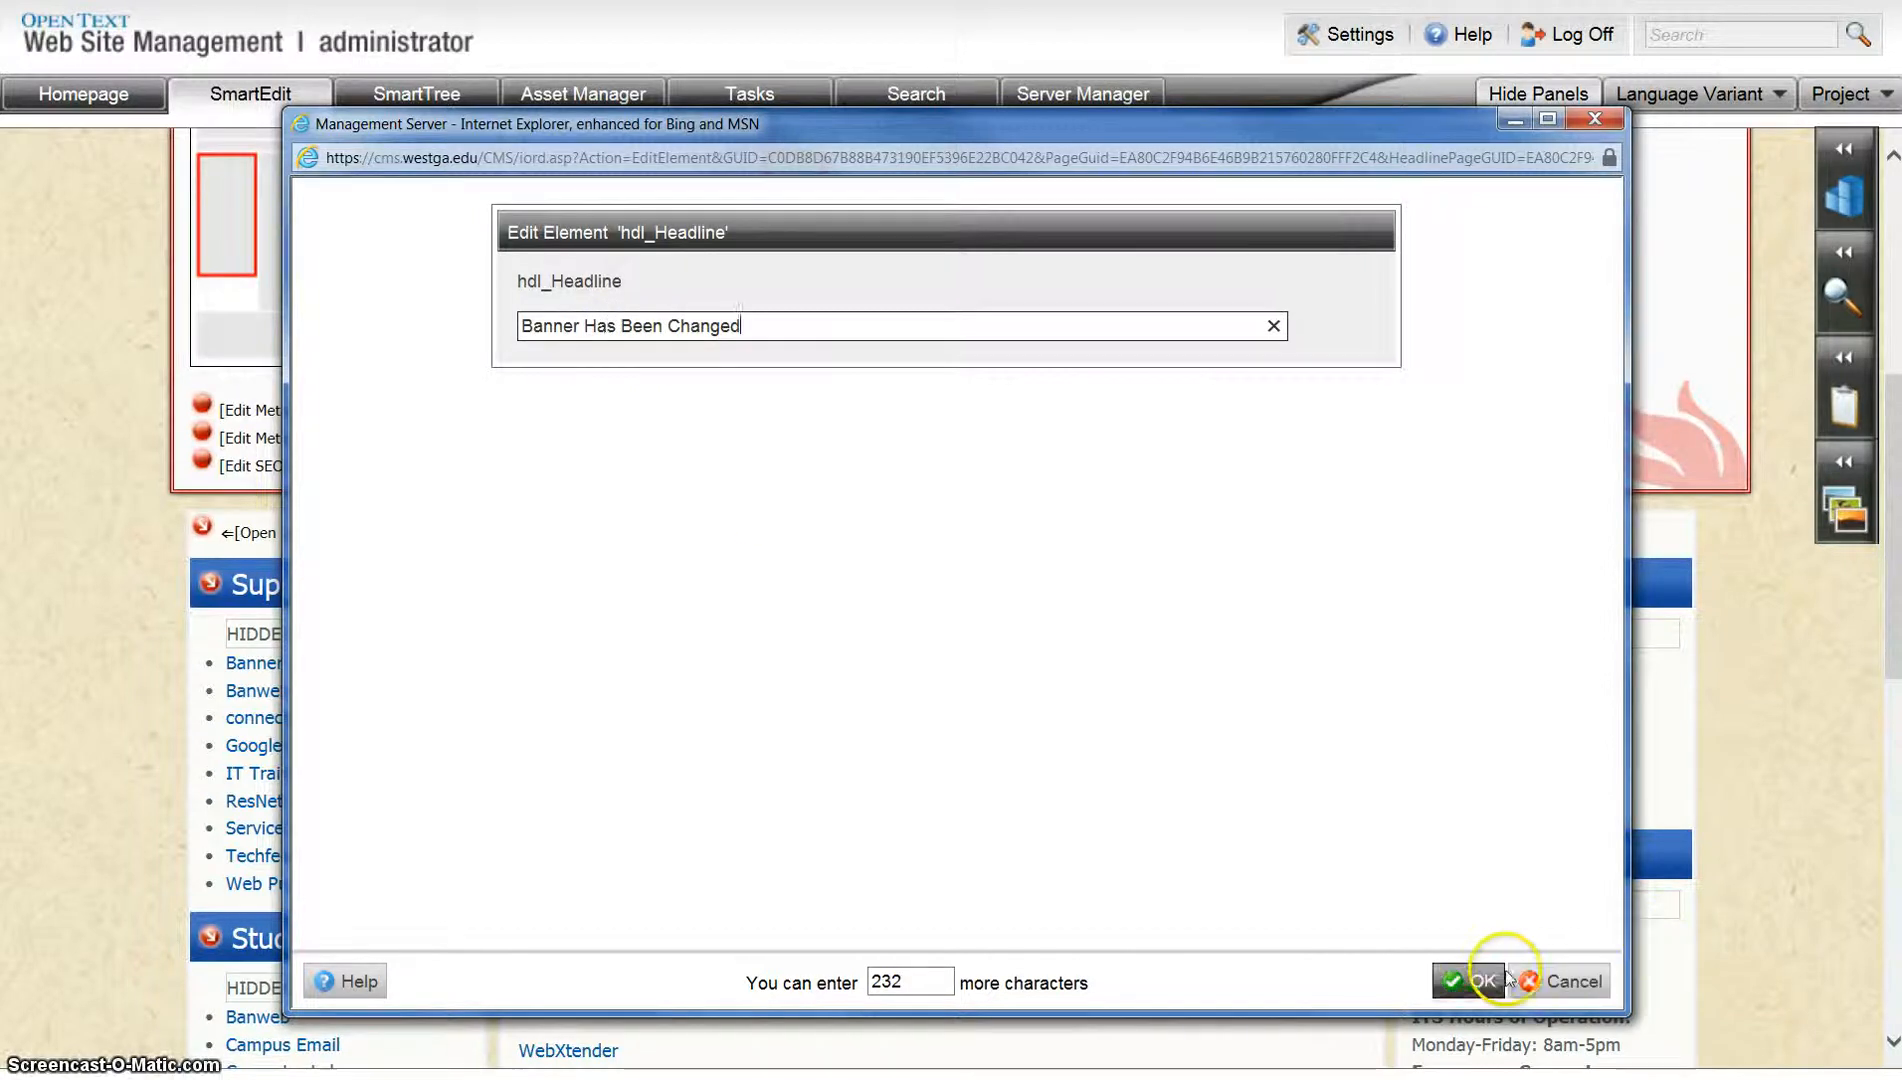
click(1468, 981)
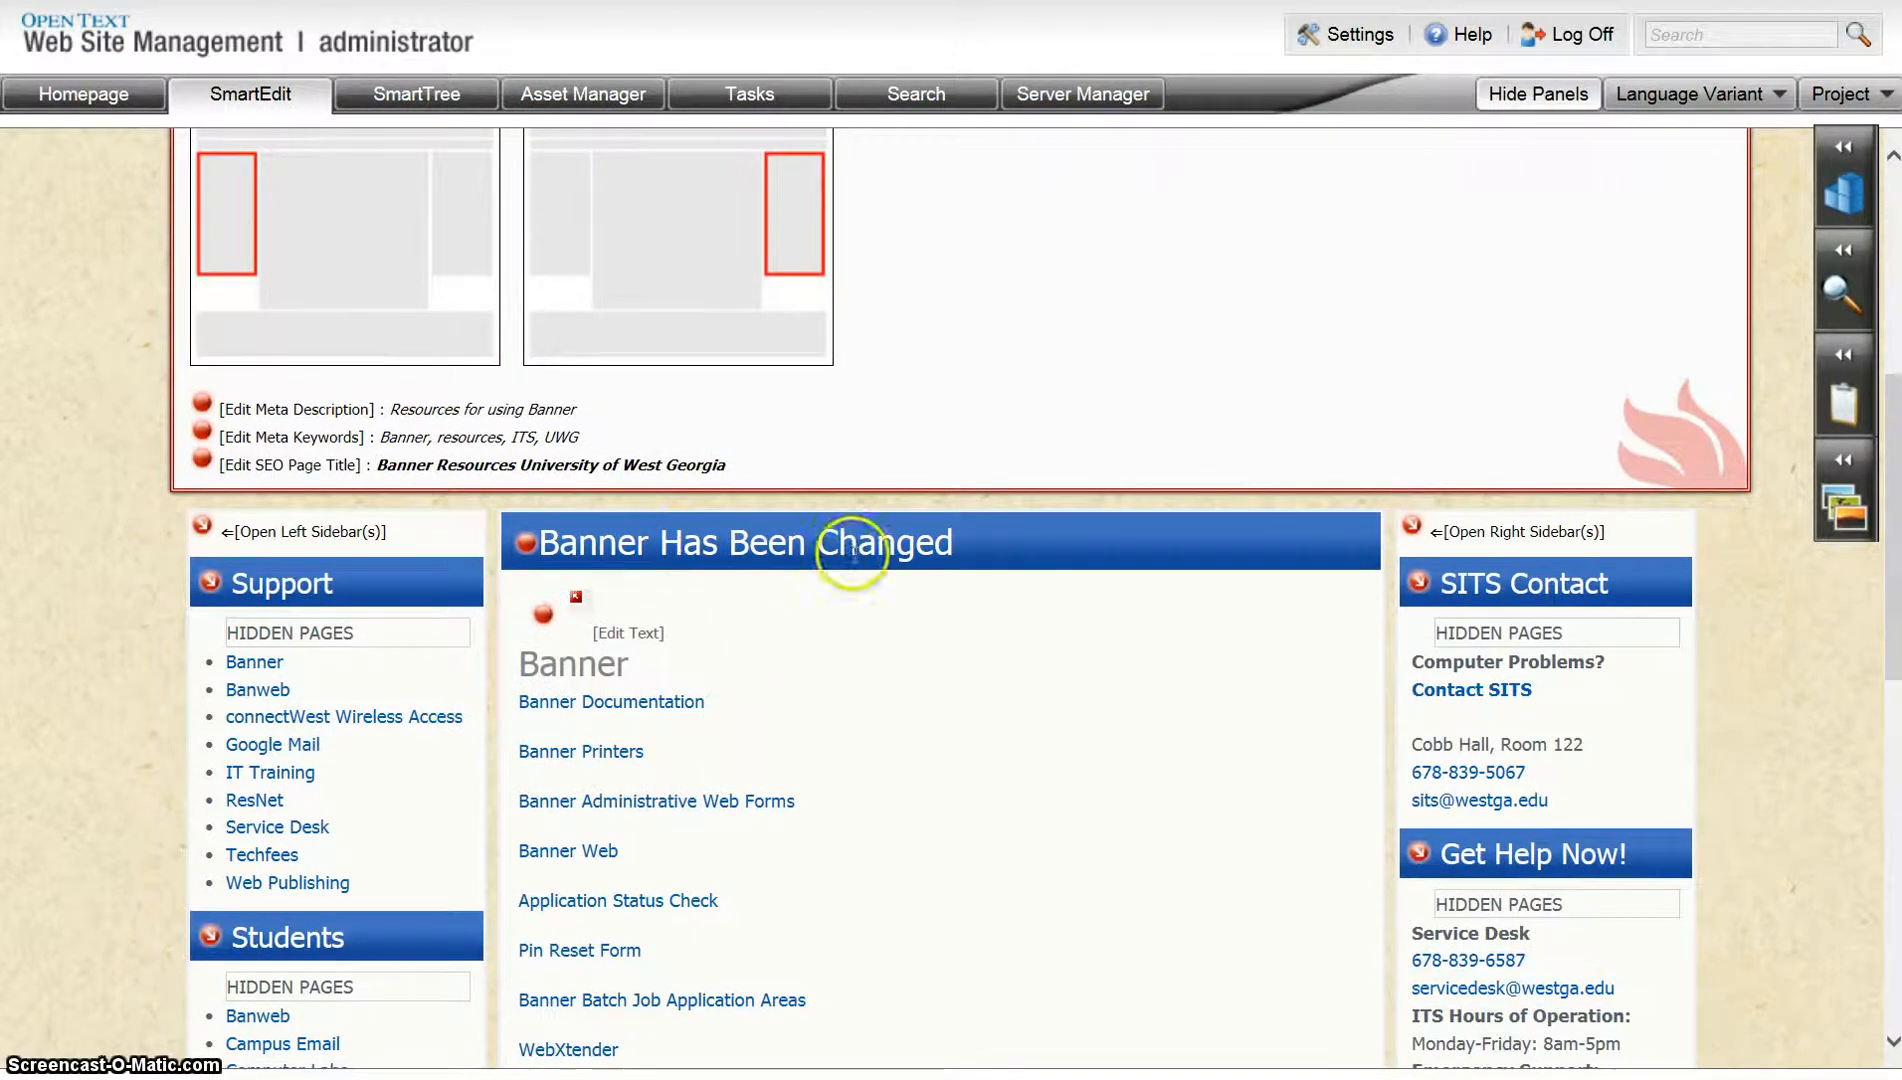
Restore the page headline to "Banner" by removing the added words and confirm the edit
click(524, 545)
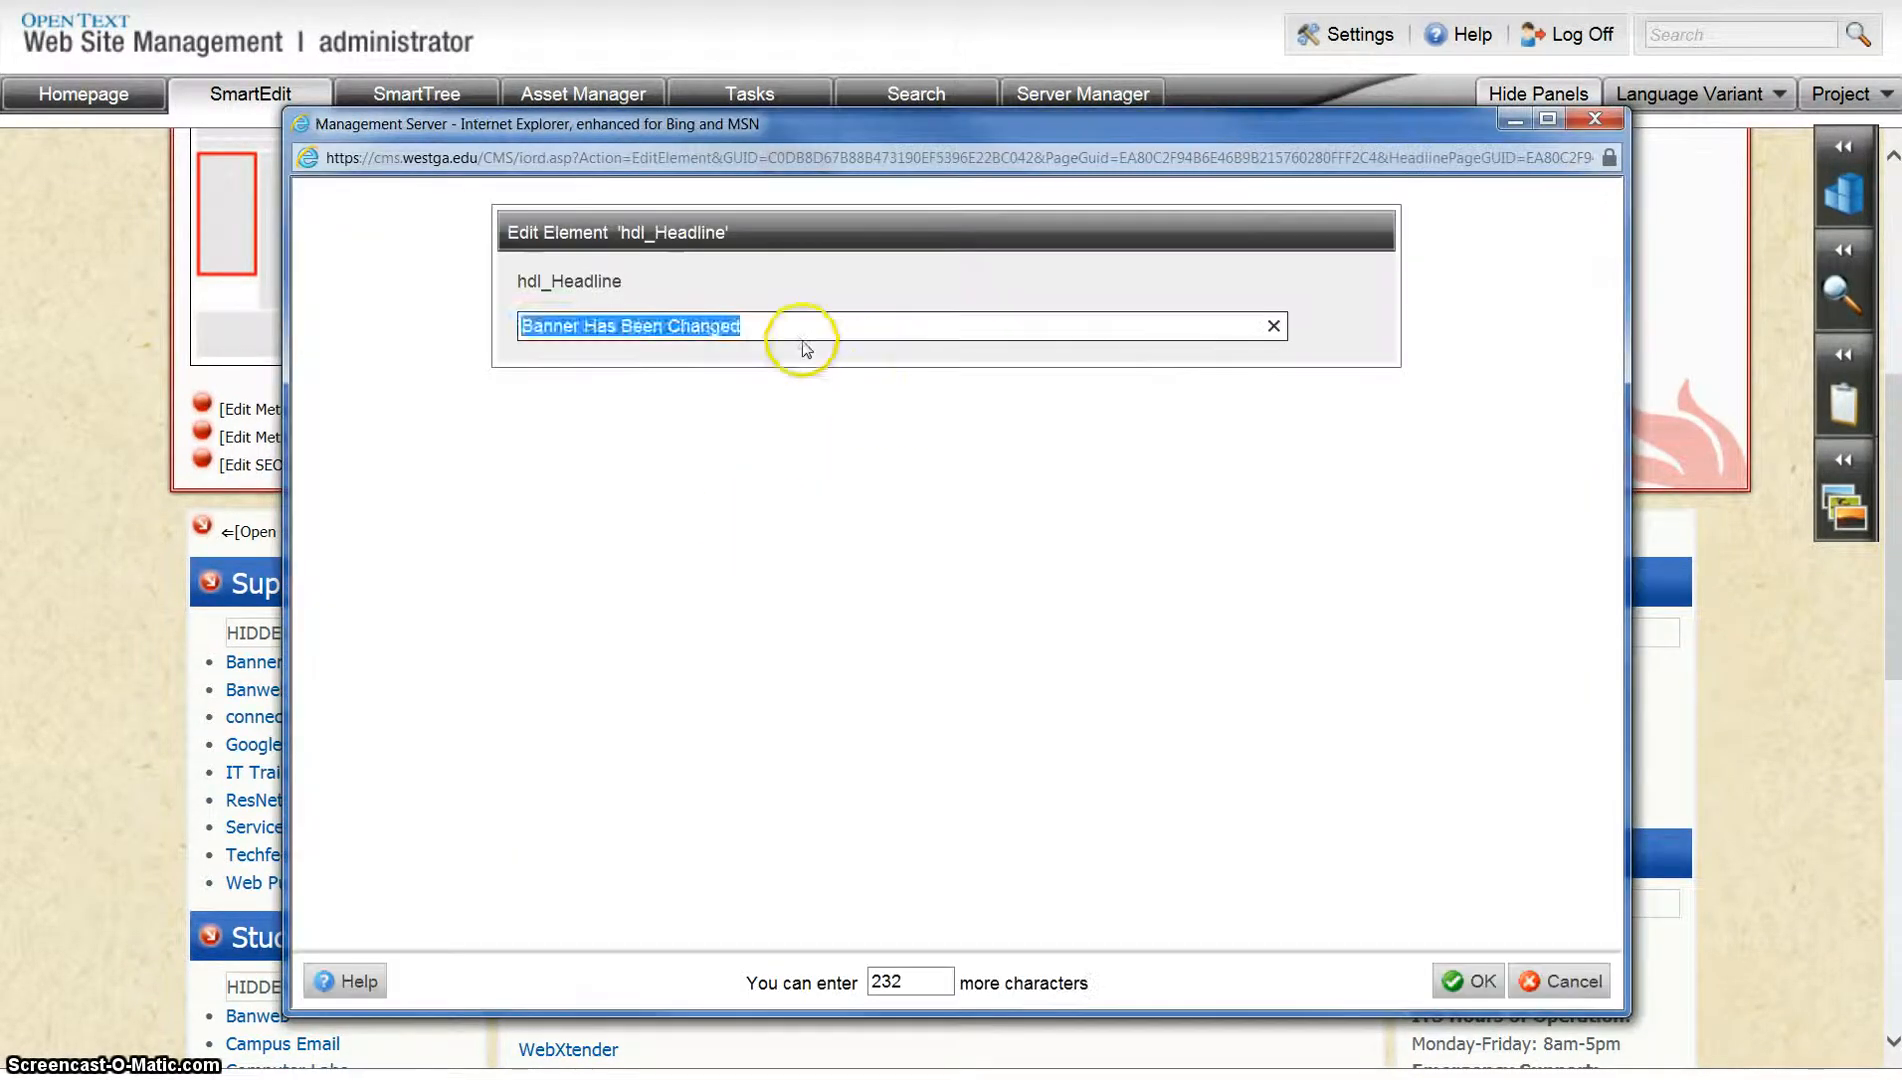
drag(795, 332, 590, 330)
key(BackSpace)
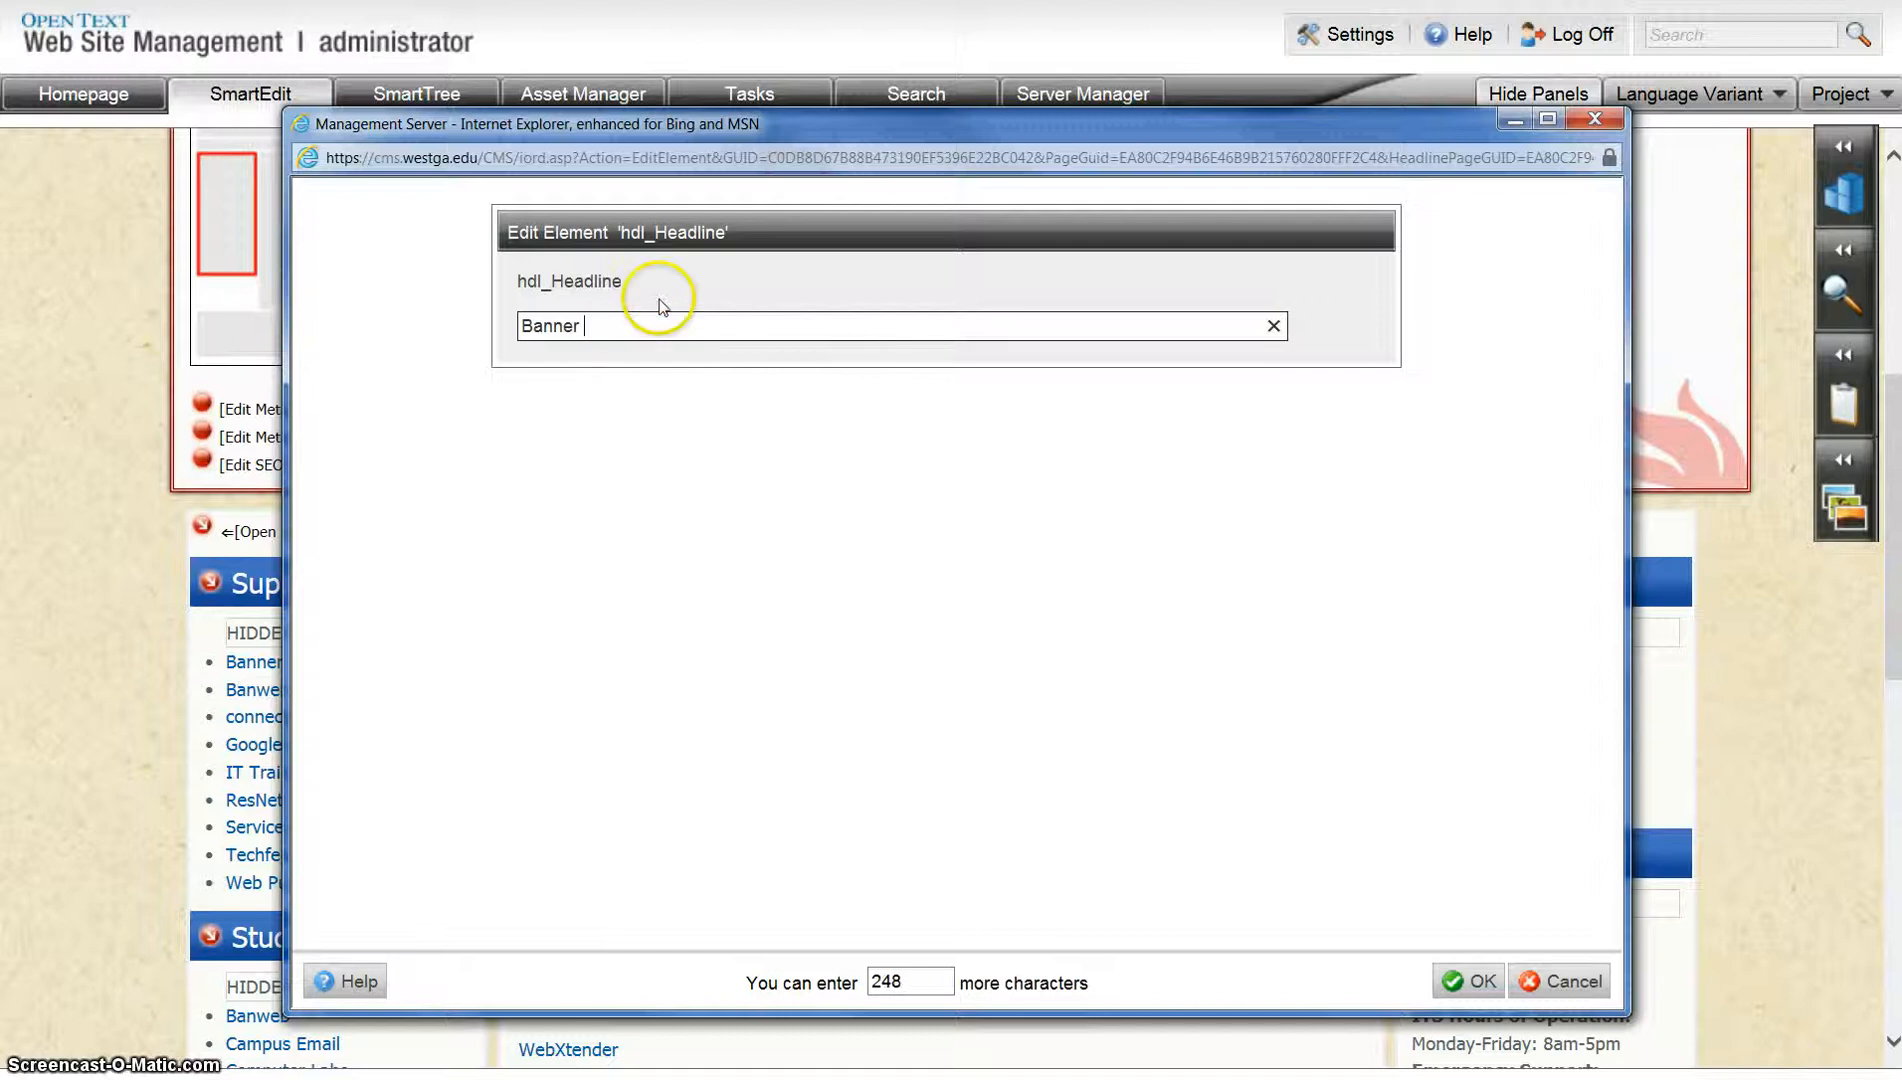
click(1470, 981)
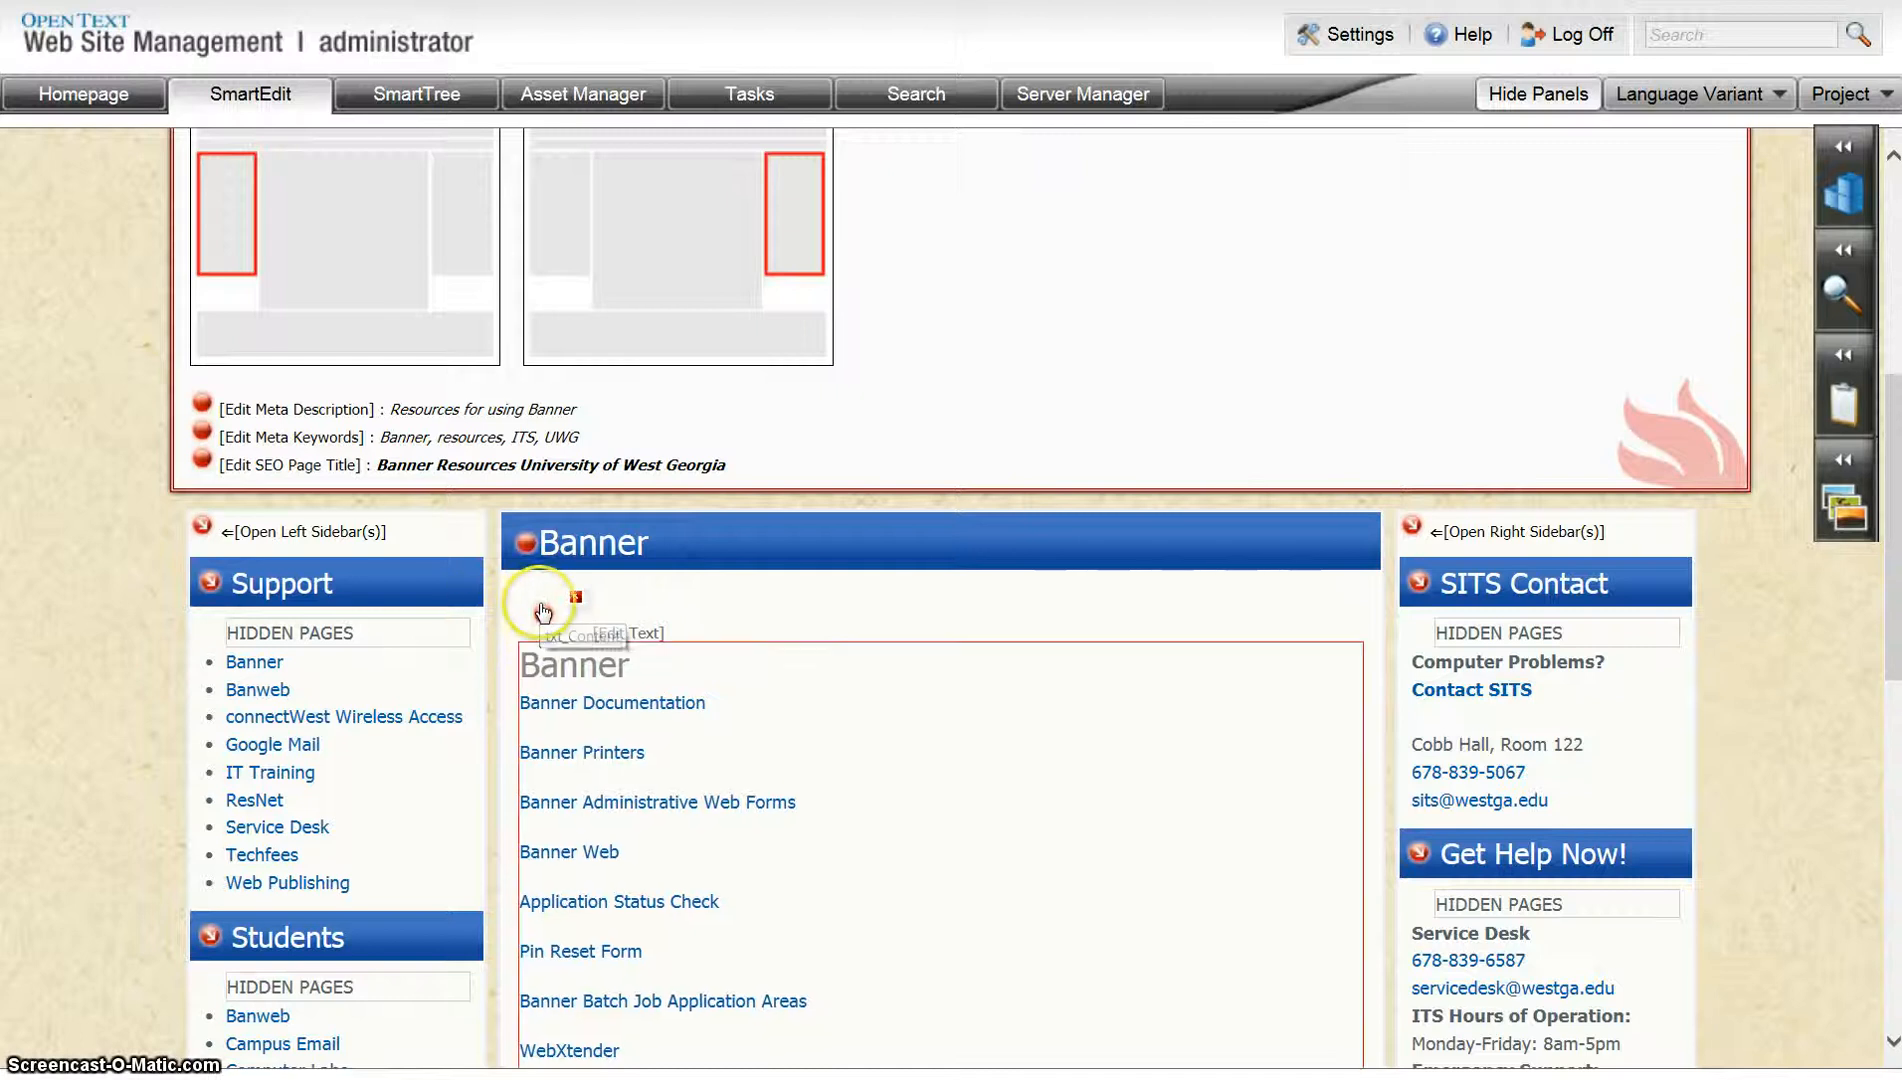
Open the Banner page's body text in the text editor and dismiss the secure content notice
click(541, 605)
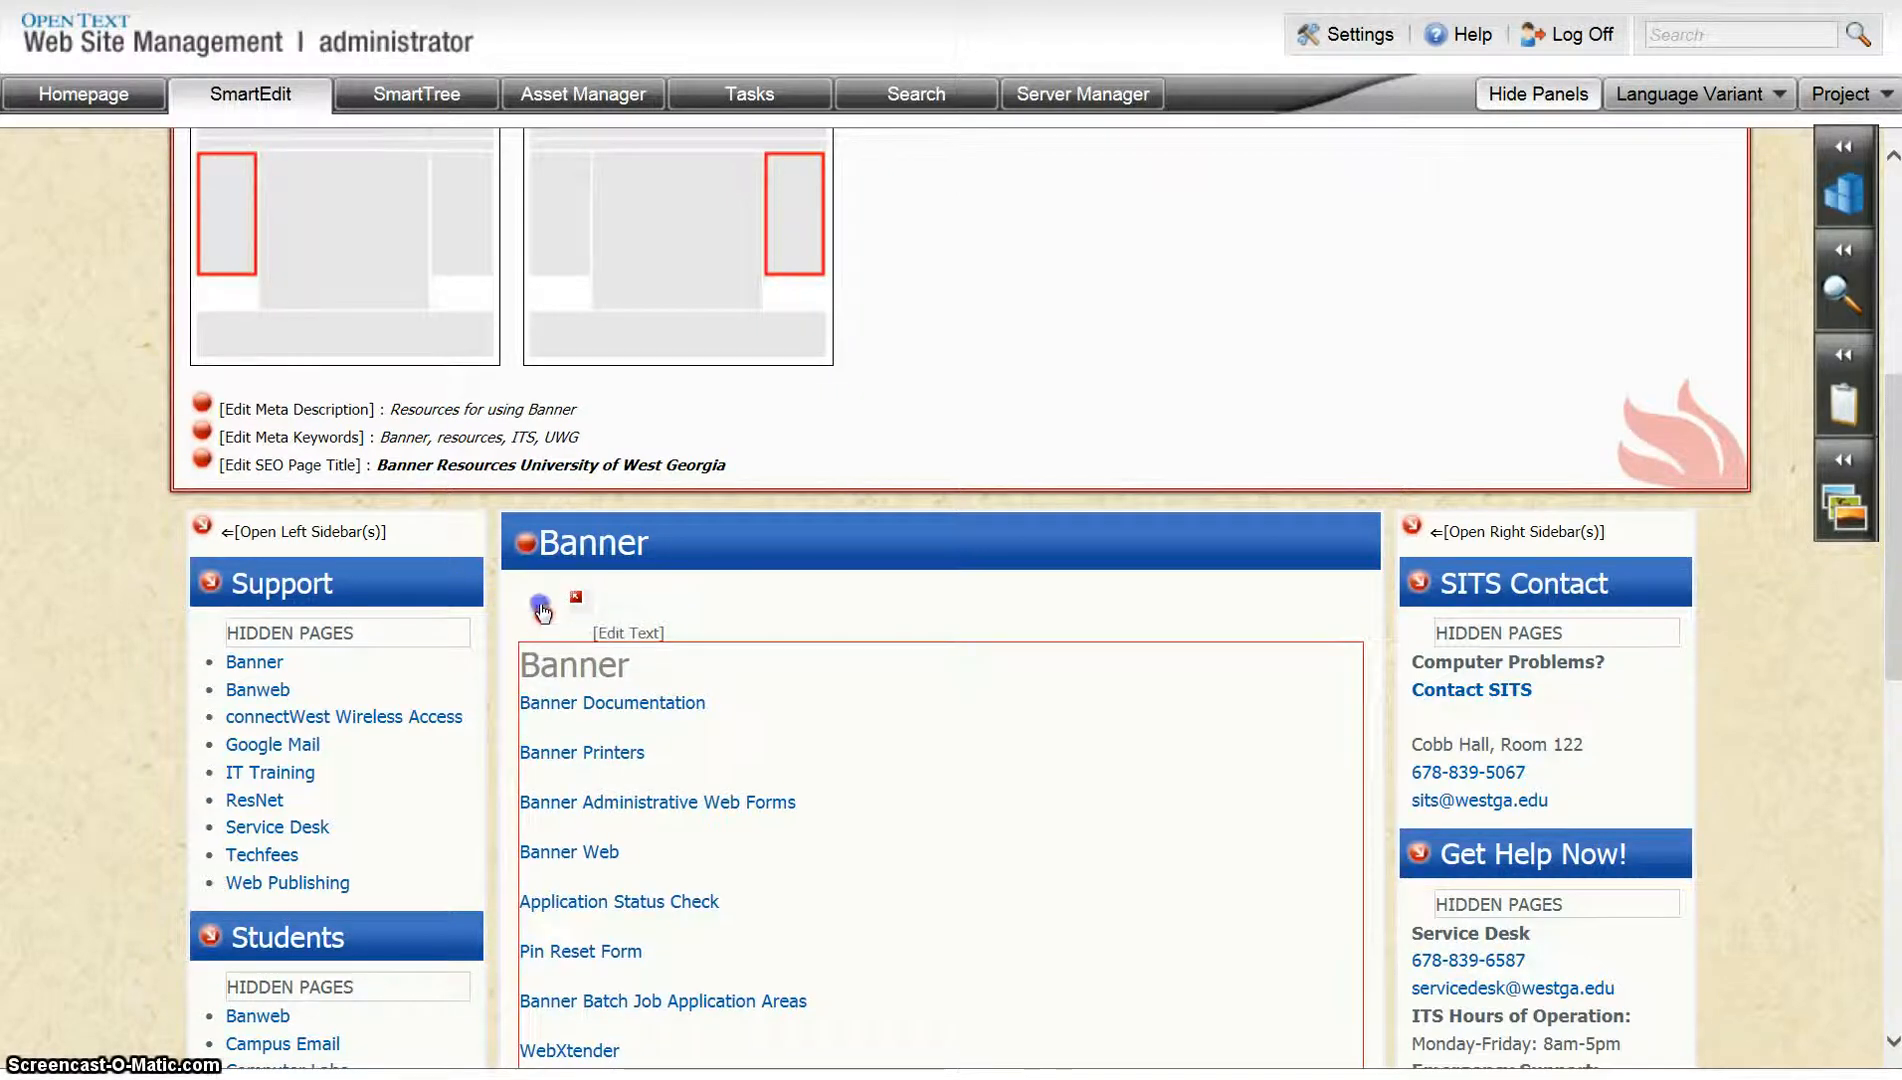
click(557, 385)
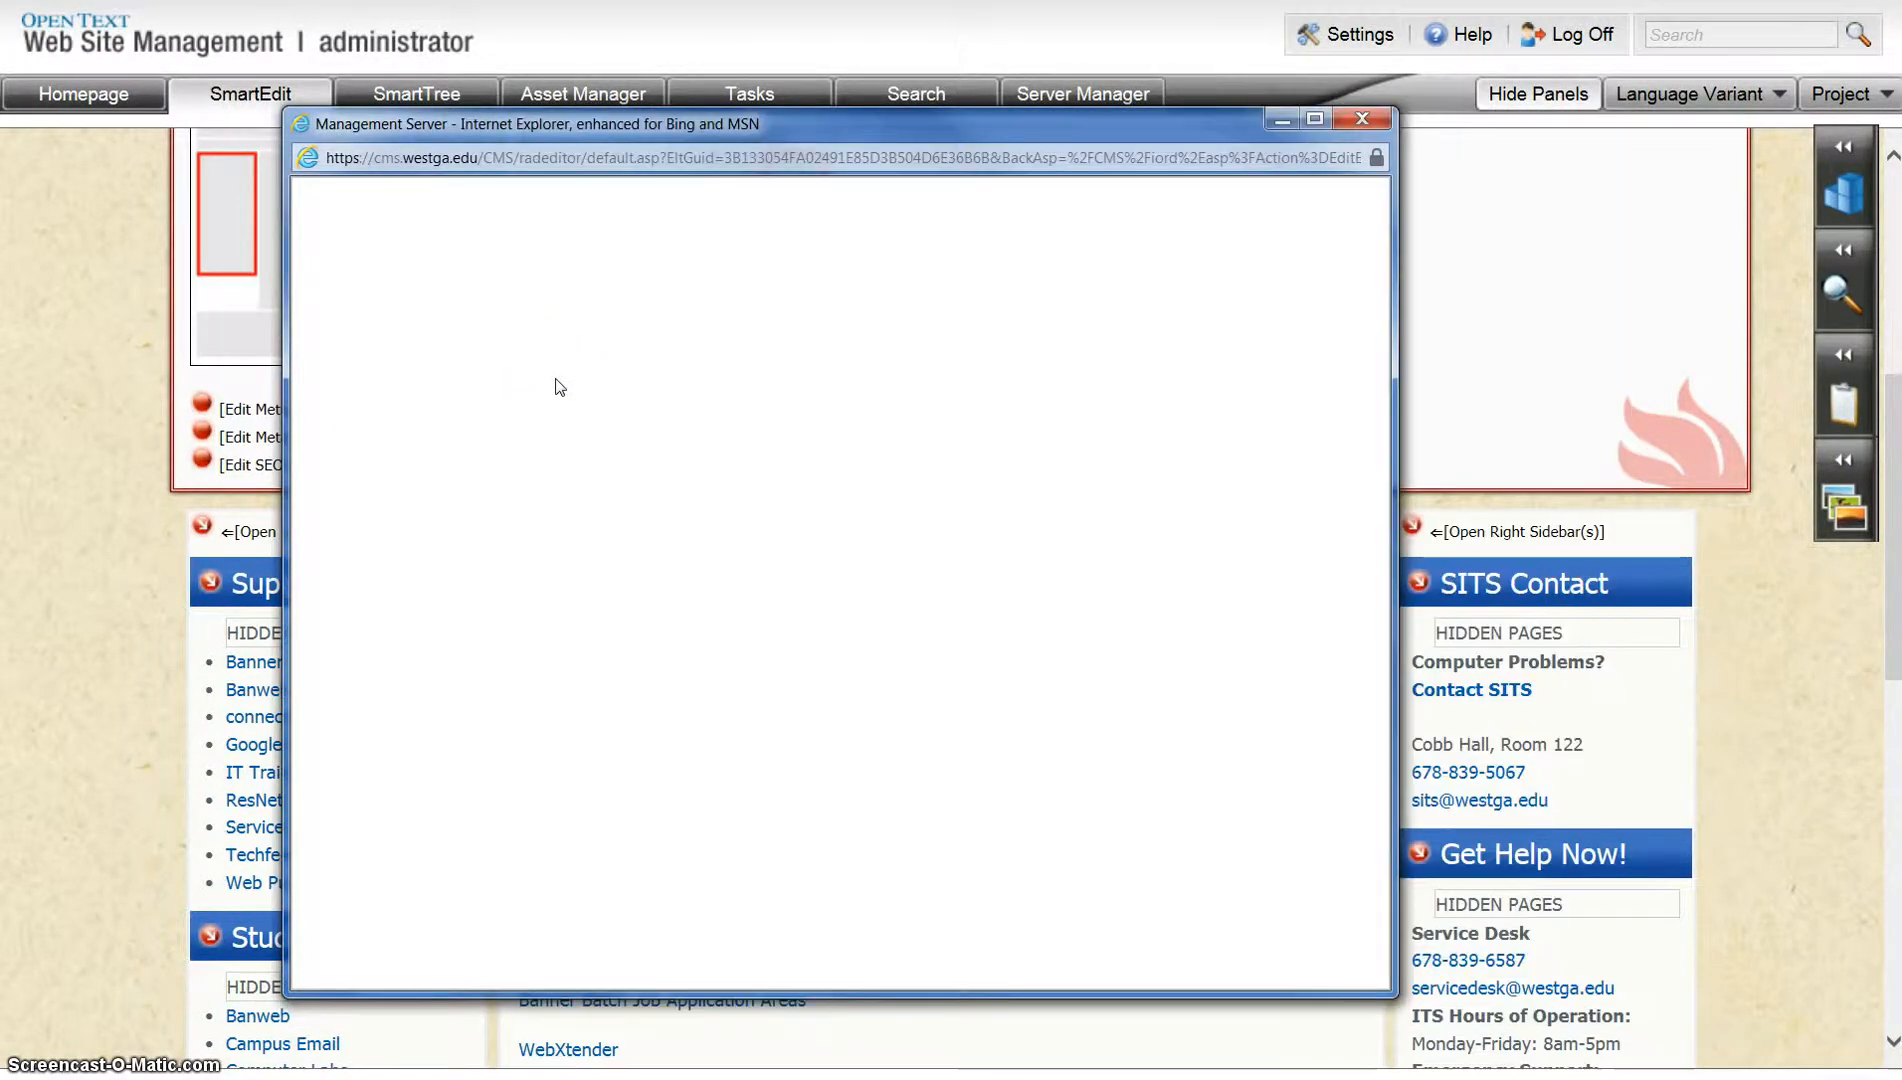
click(597, 502)
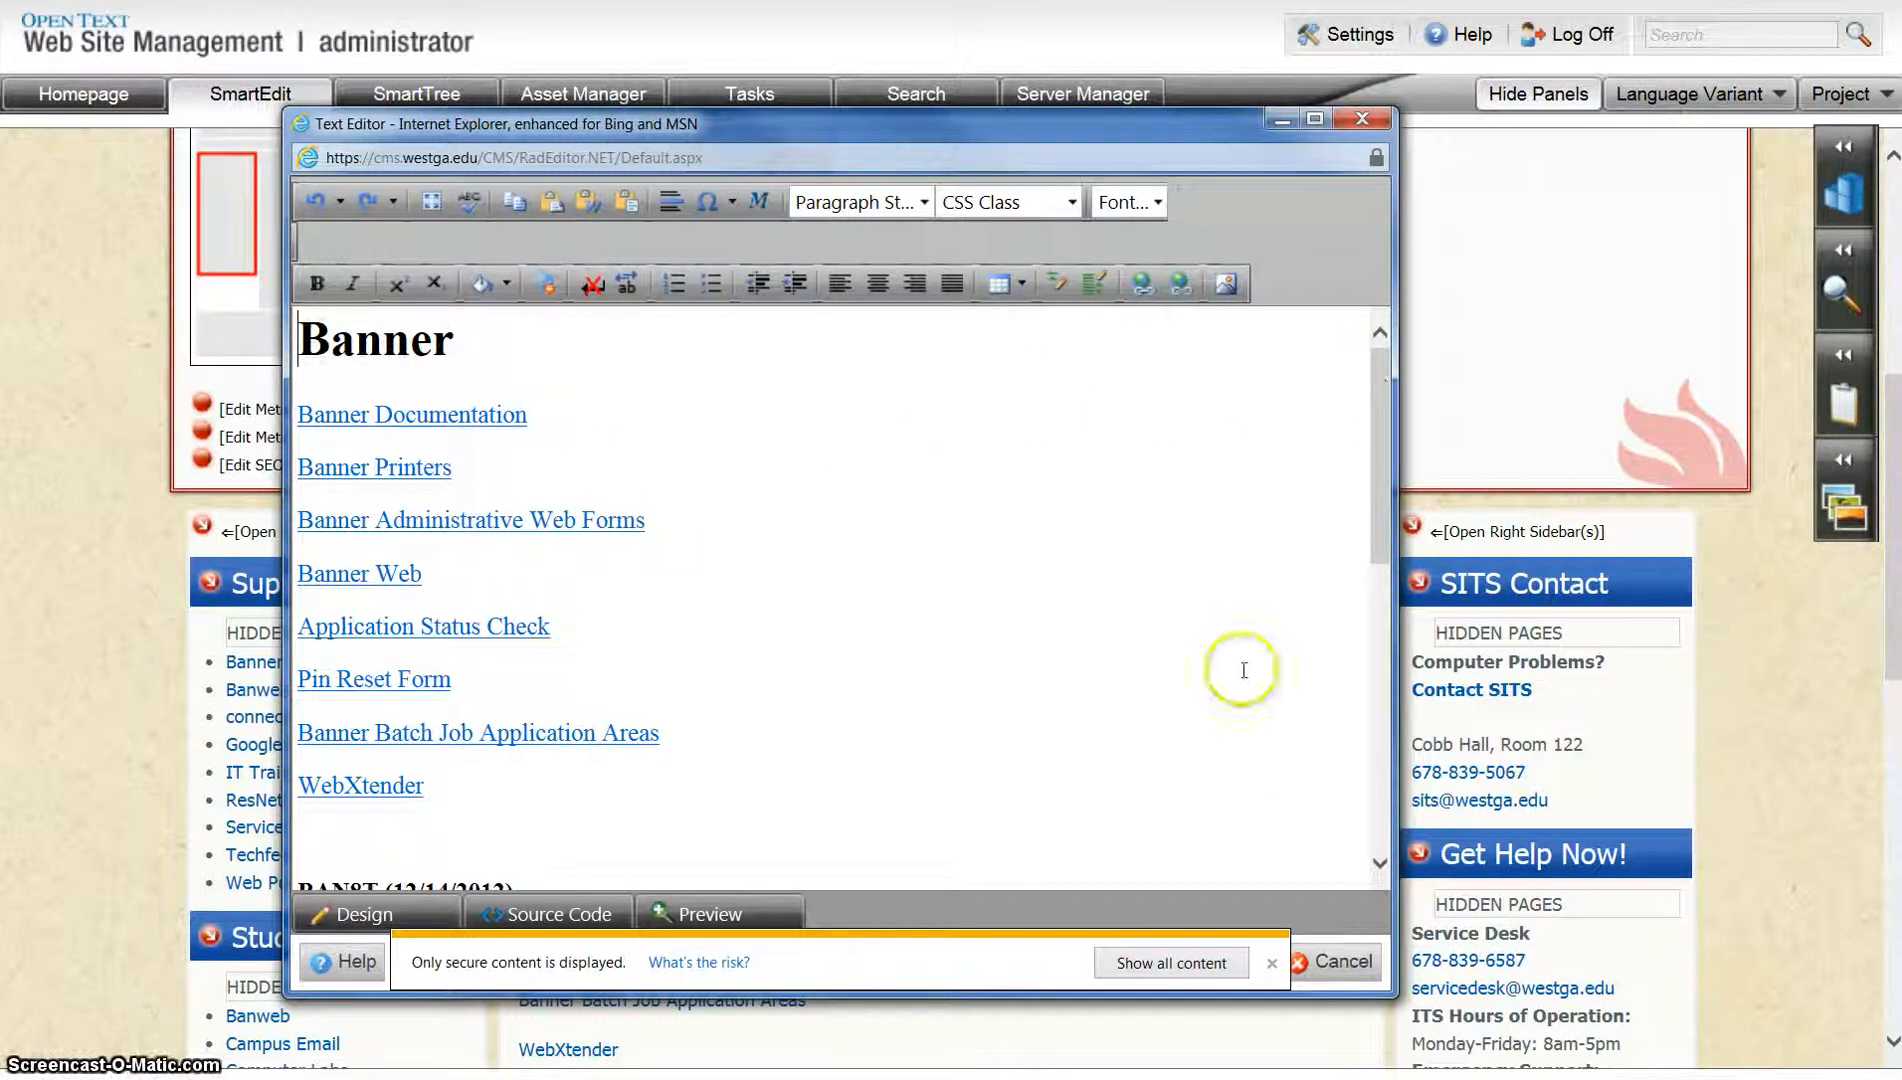
click(1272, 963)
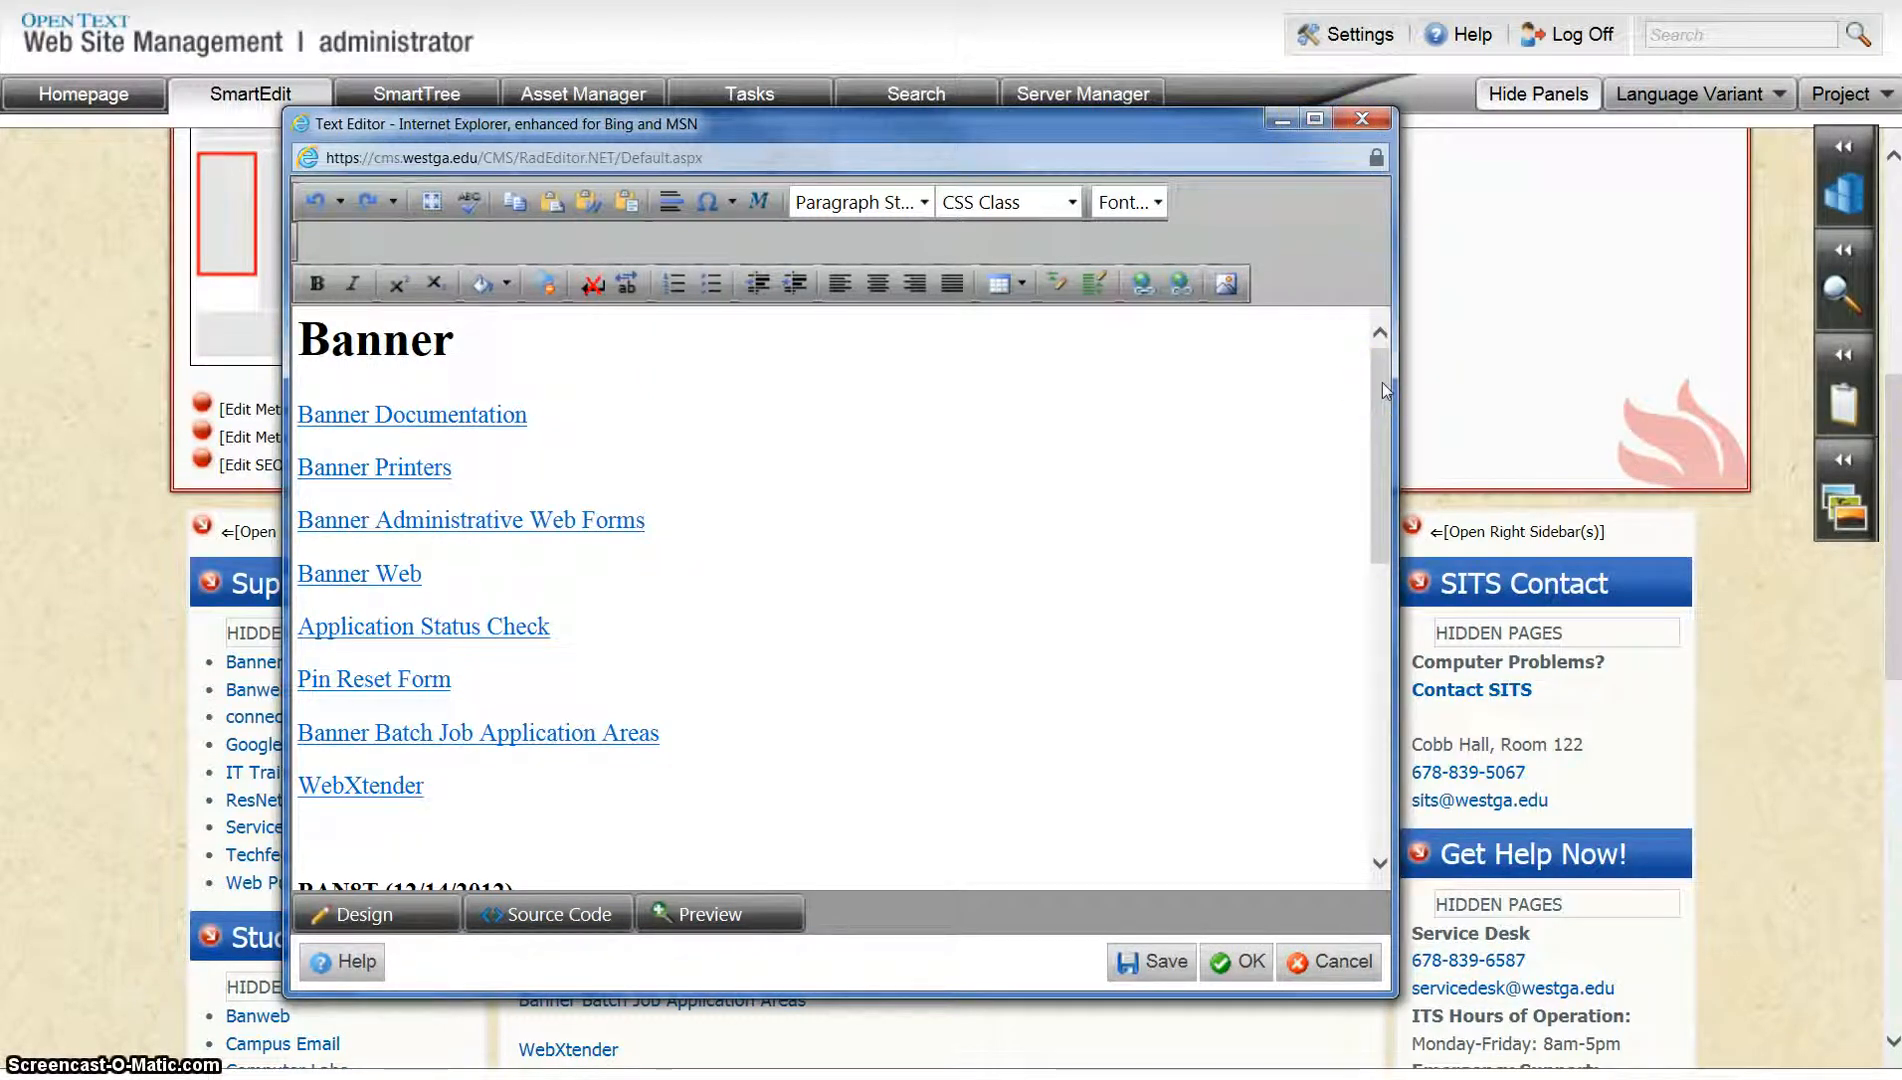
Add an empty line beneath the "Download Banner 7 Plug In" link at the end of the body text
drag(1382, 384, 1339, 689)
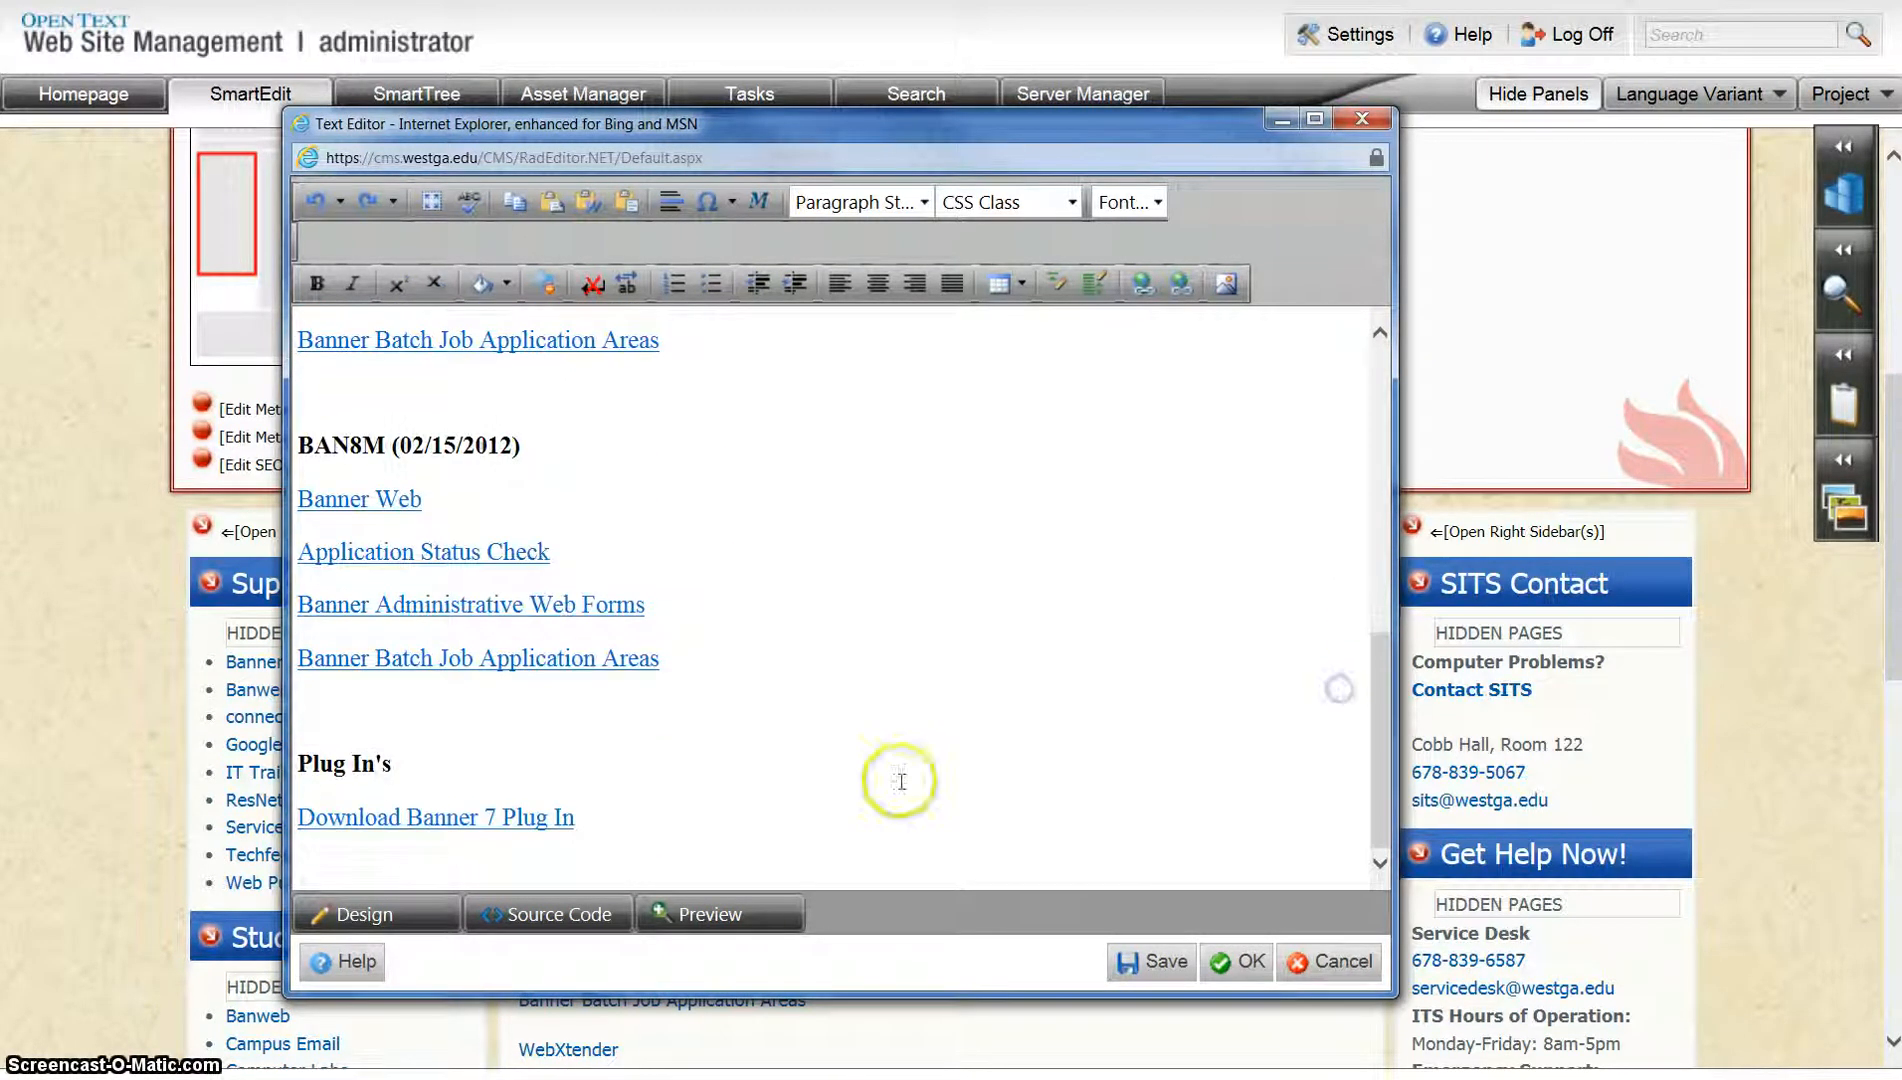
click(661, 828)
key(Return)
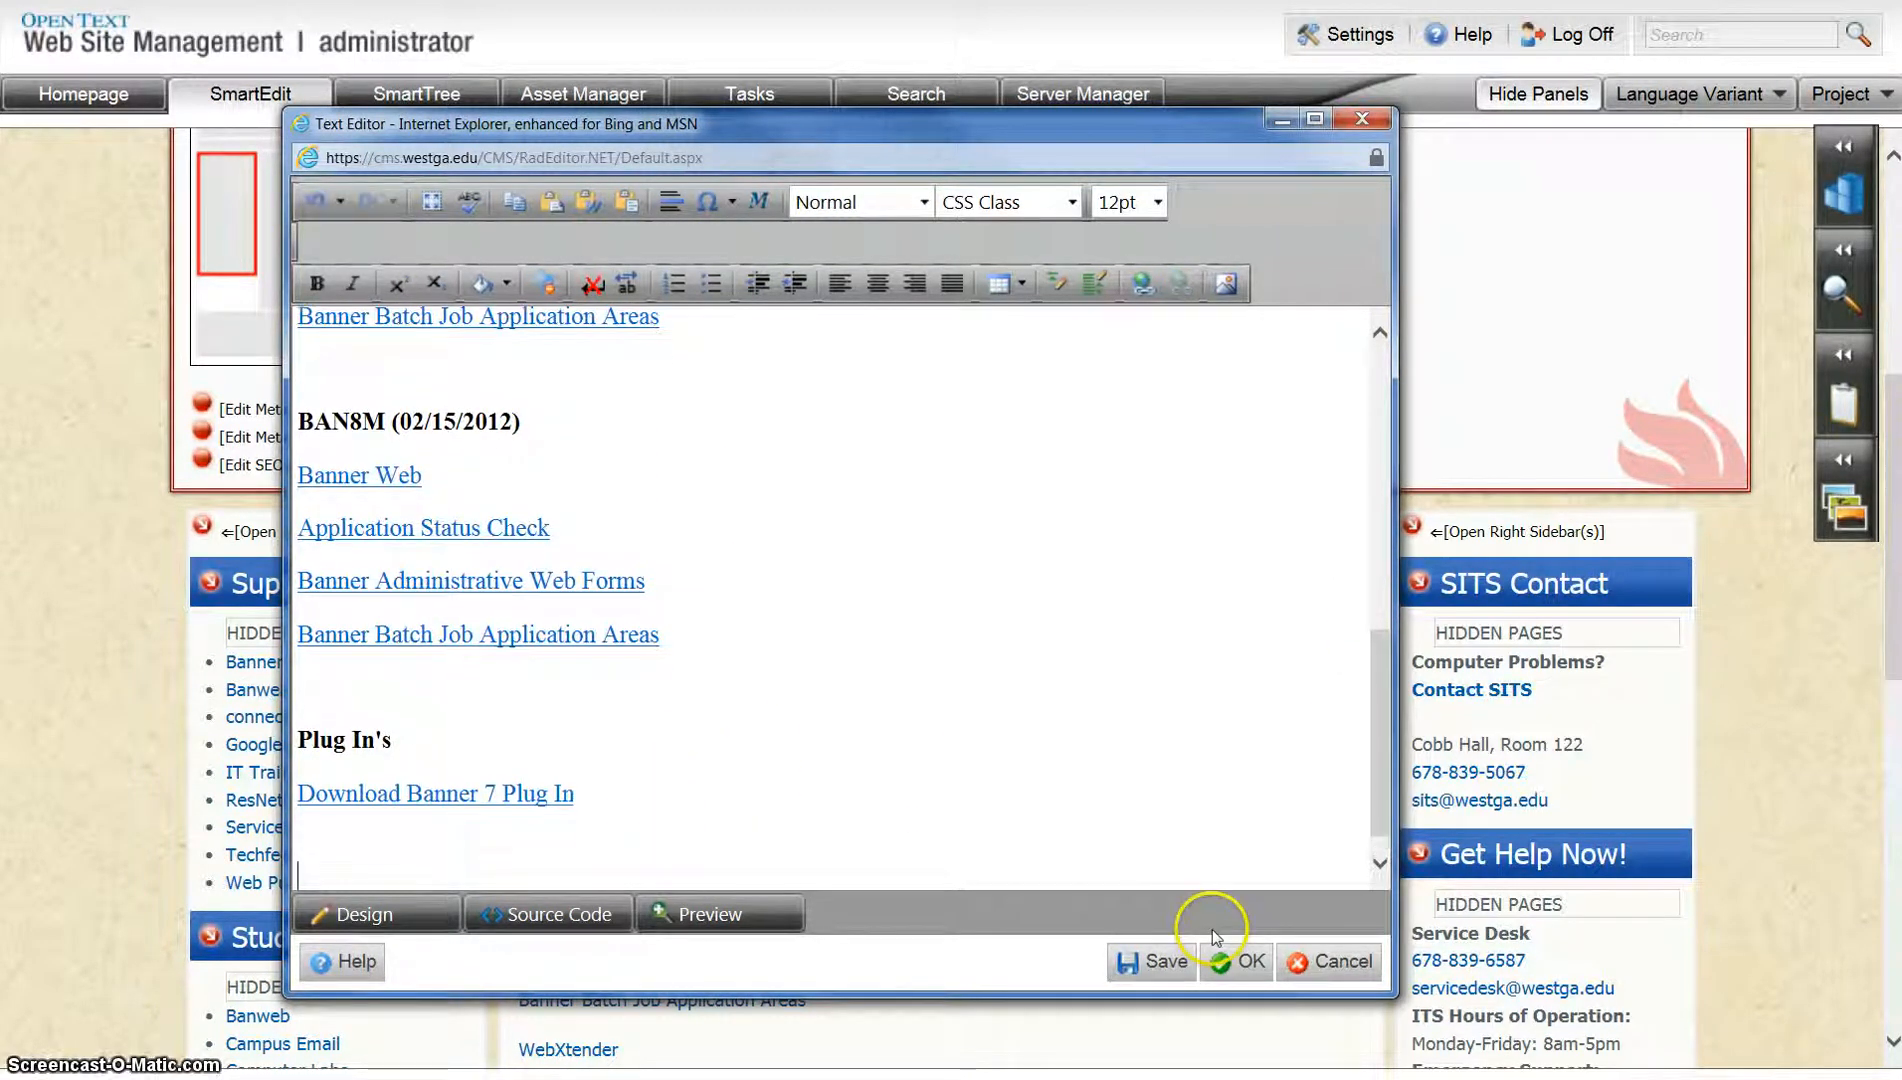
click(756, 733)
click(598, 666)
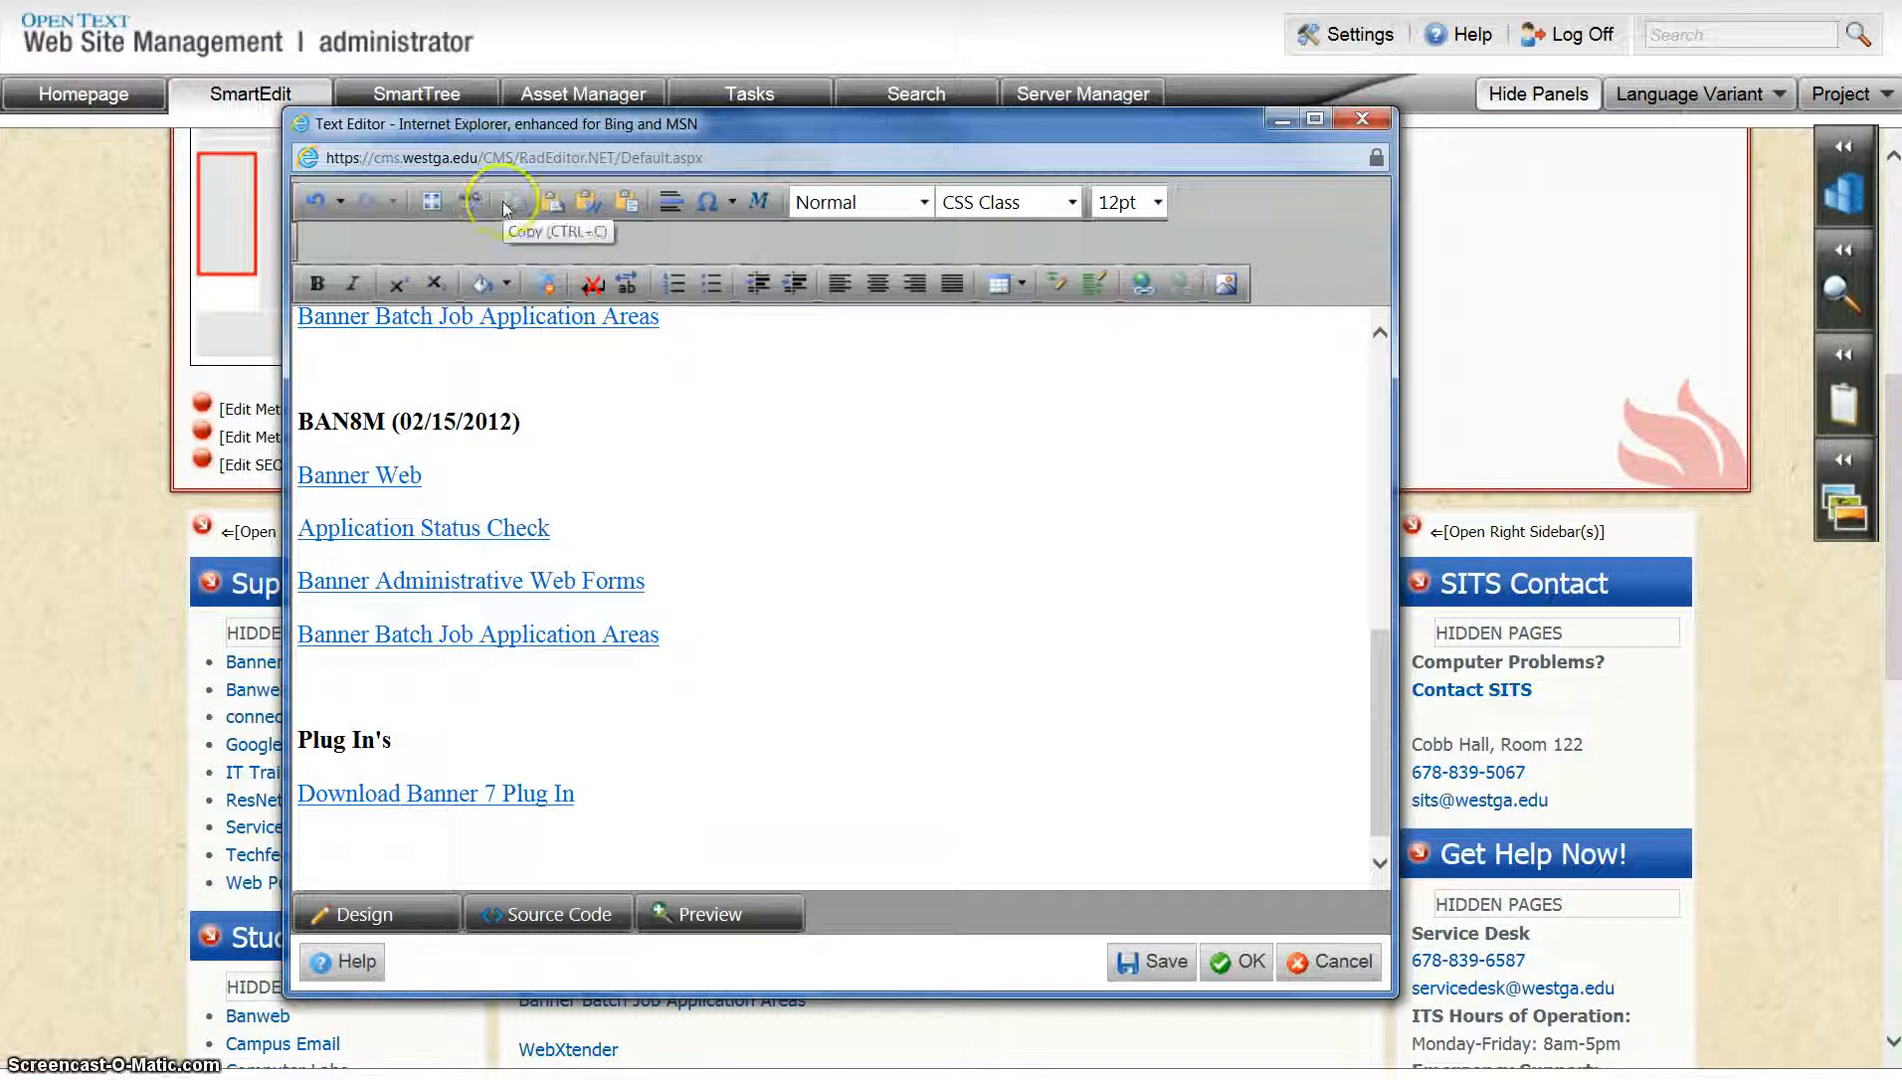
click(550, 207)
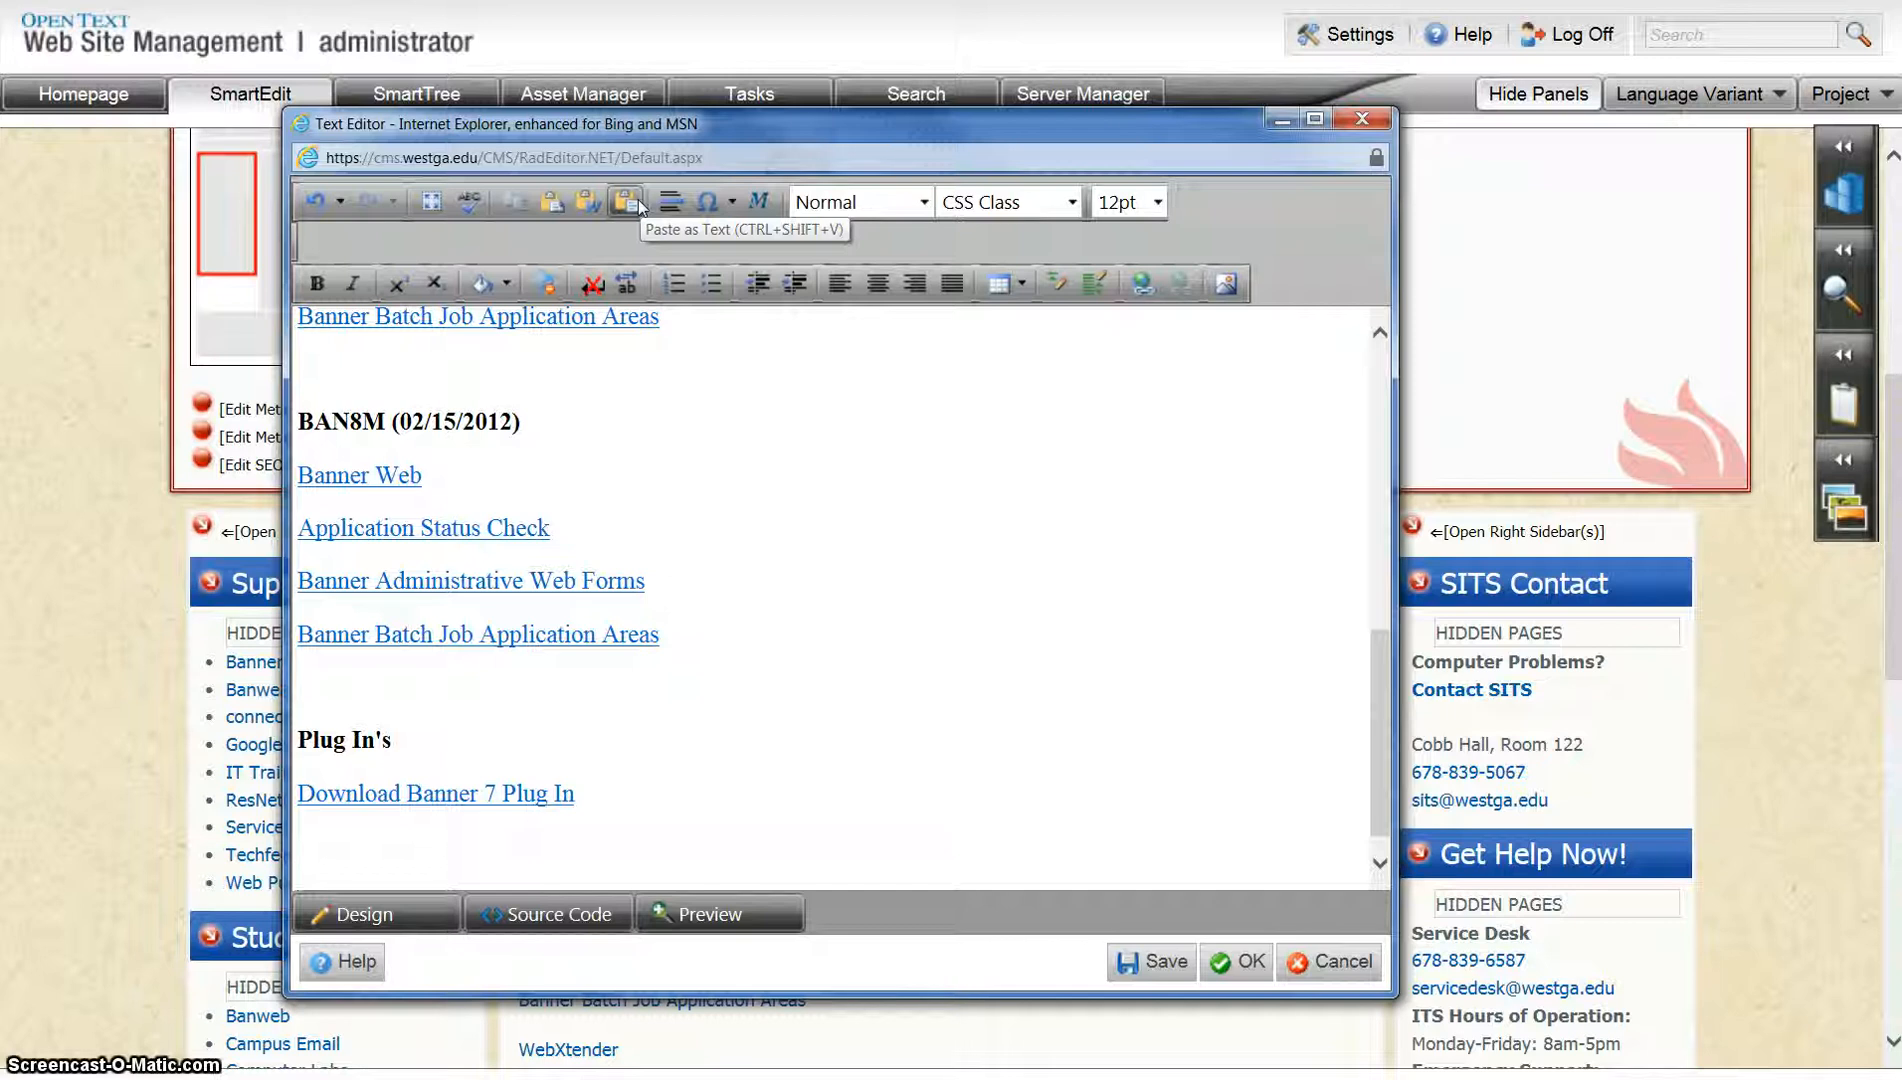
click(674, 203)
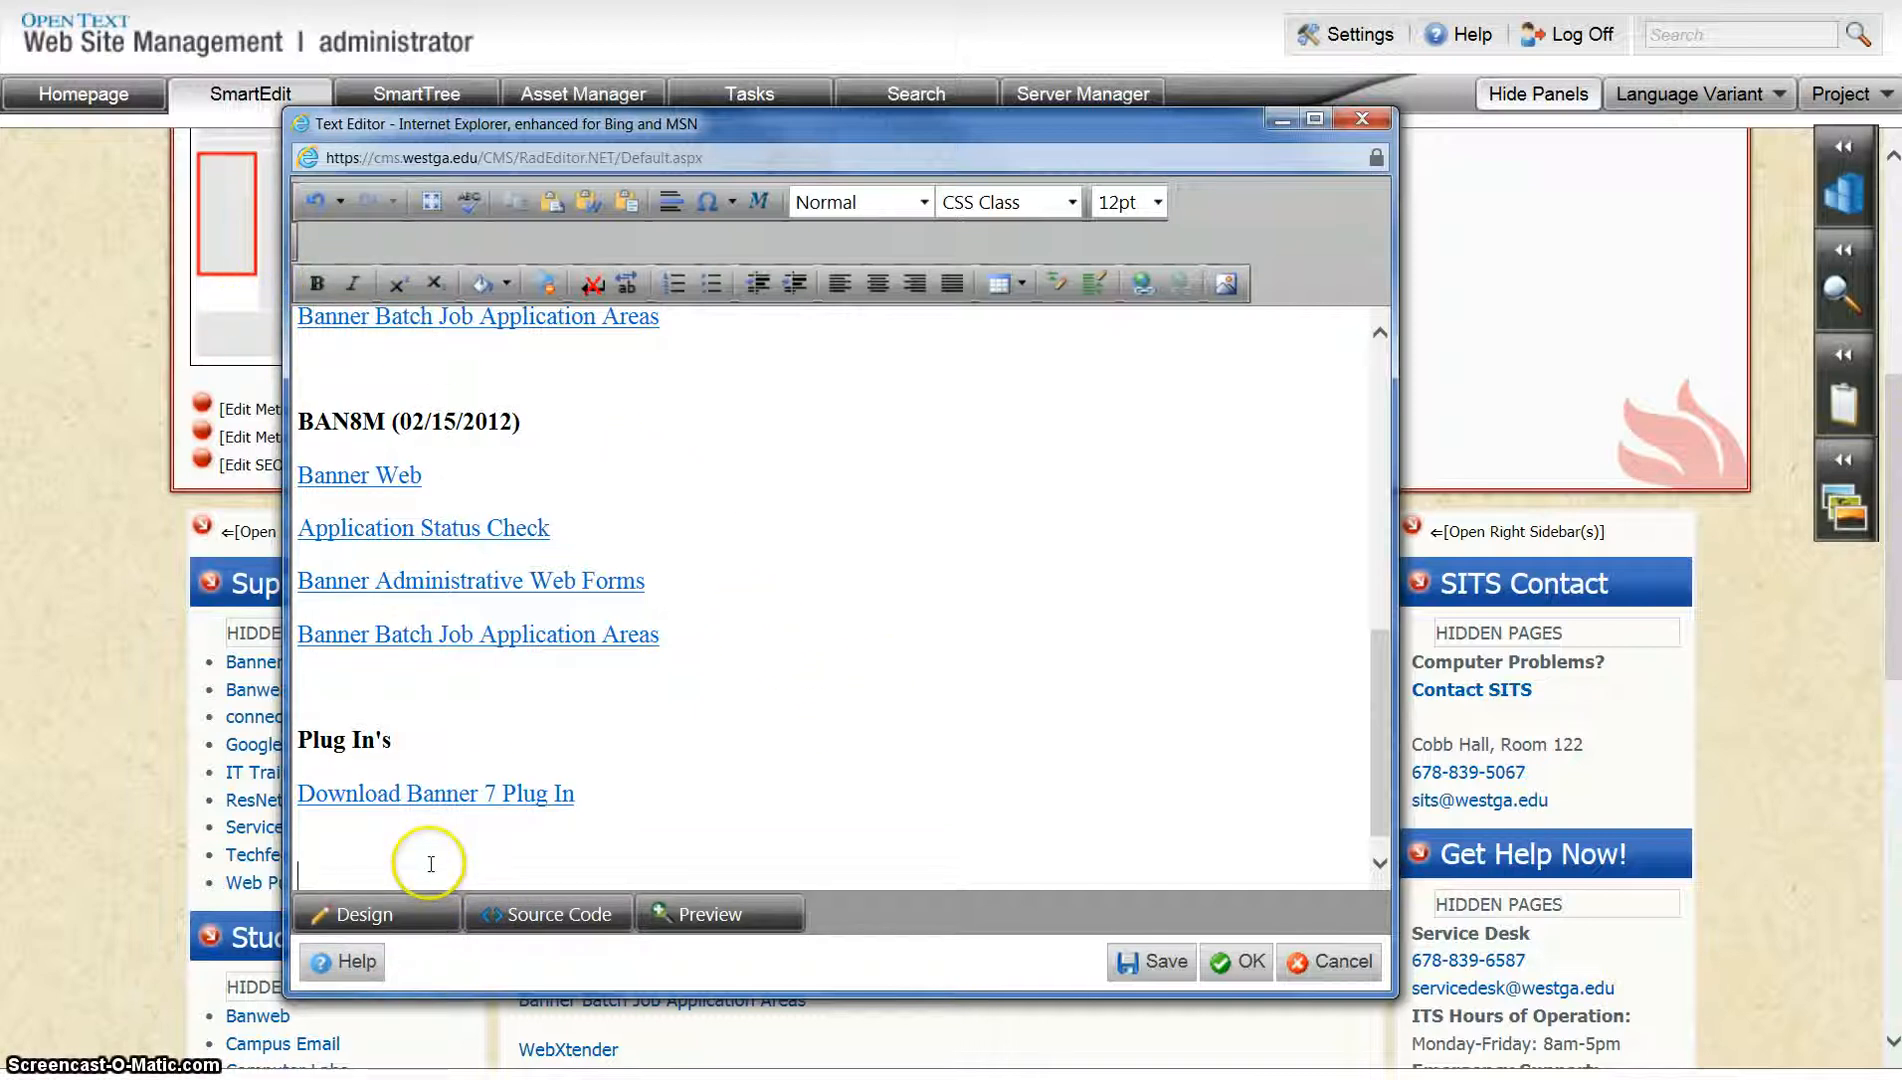
Enter "Add some new text" on the empty line at the end of the body text and start a new line
text(me new tex)
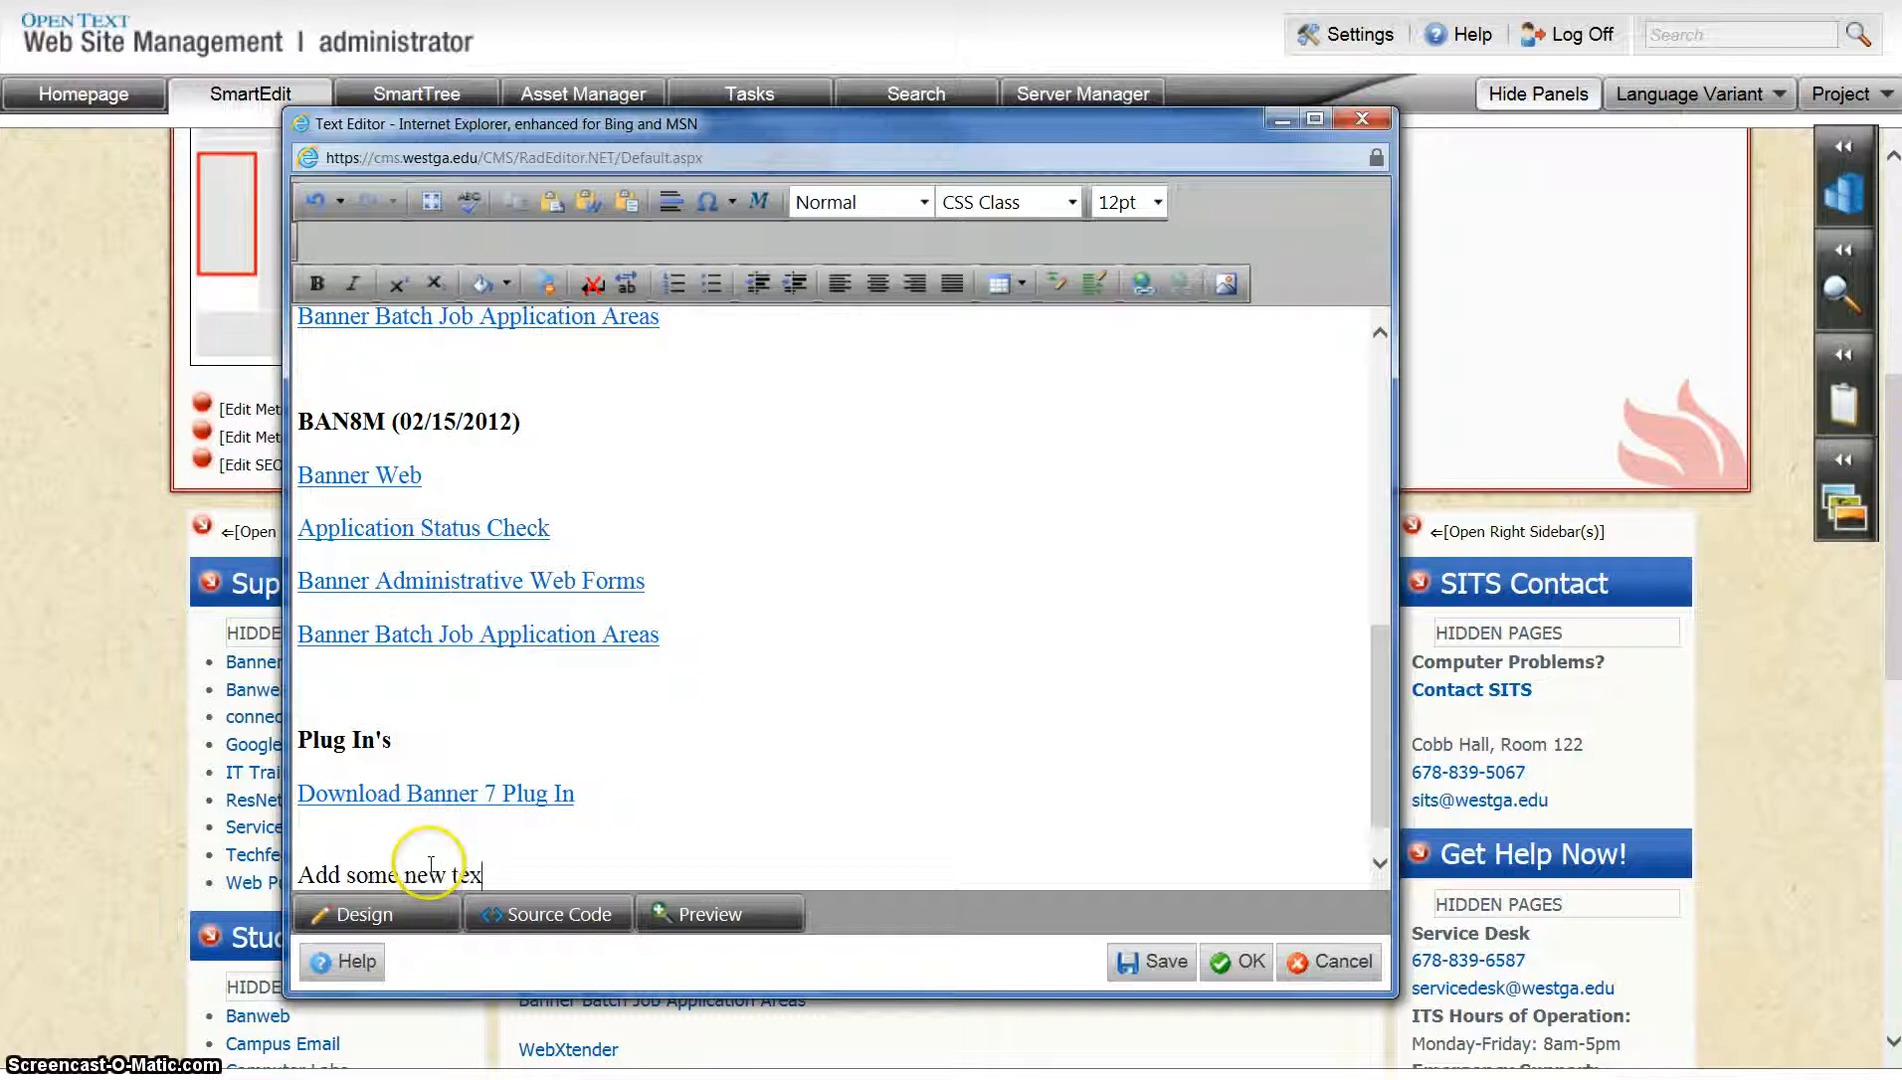
text(t)
key(Return)
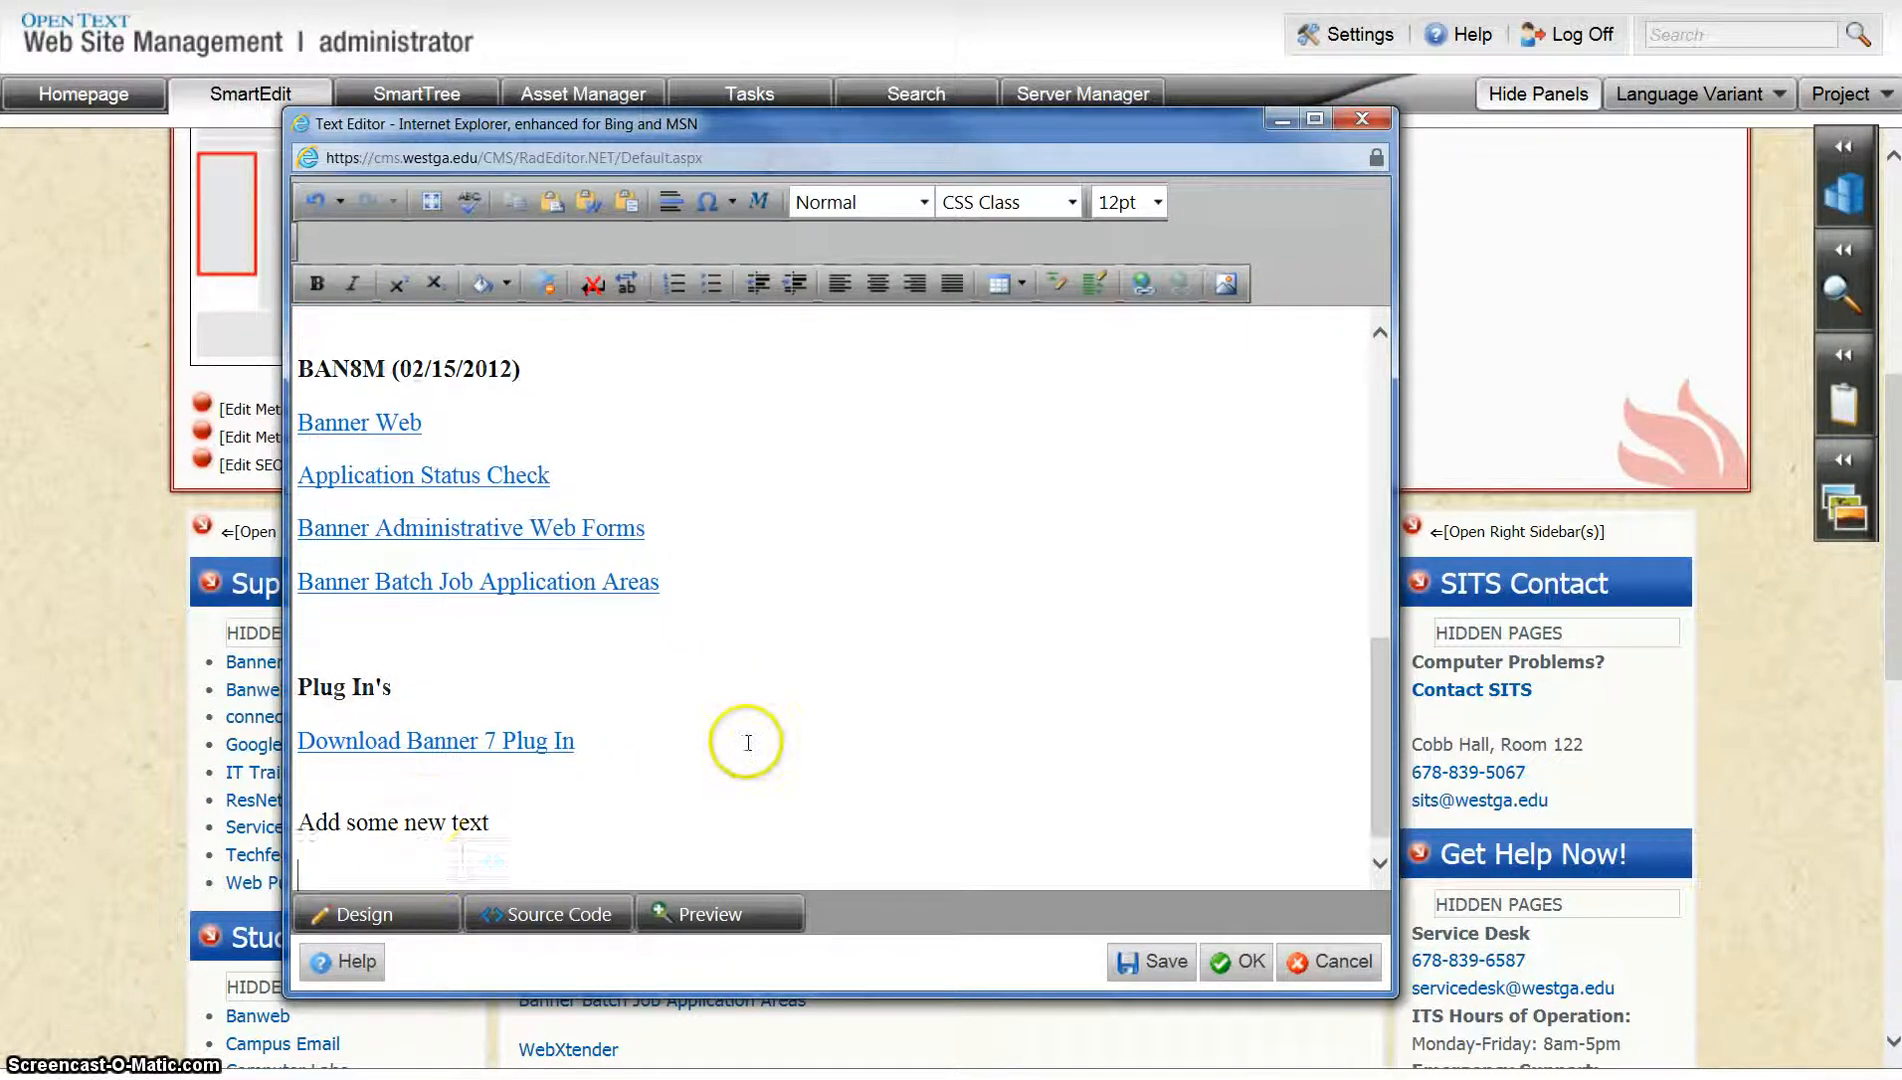
Make the "Add some new text" line bold and italic
scroll(700, 735, down, 1)
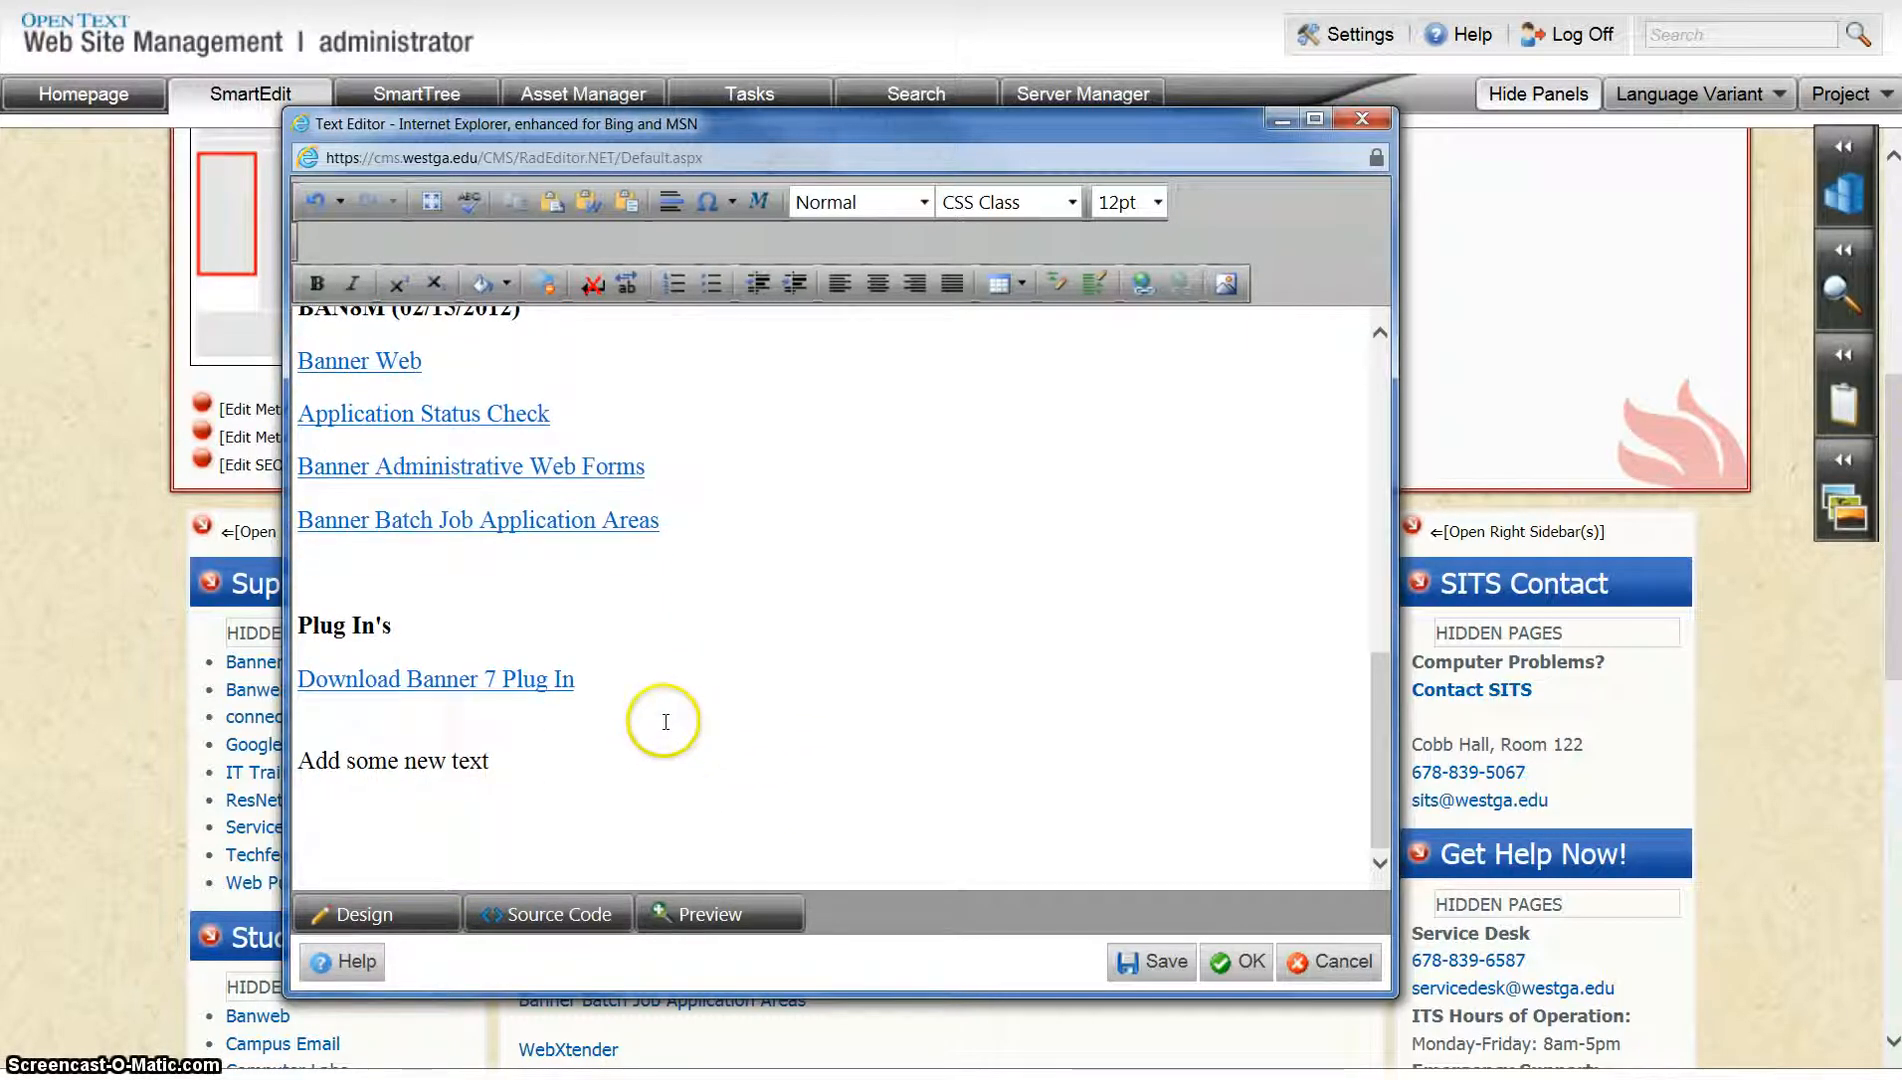
drag(540, 758, 299, 762)
click(316, 283)
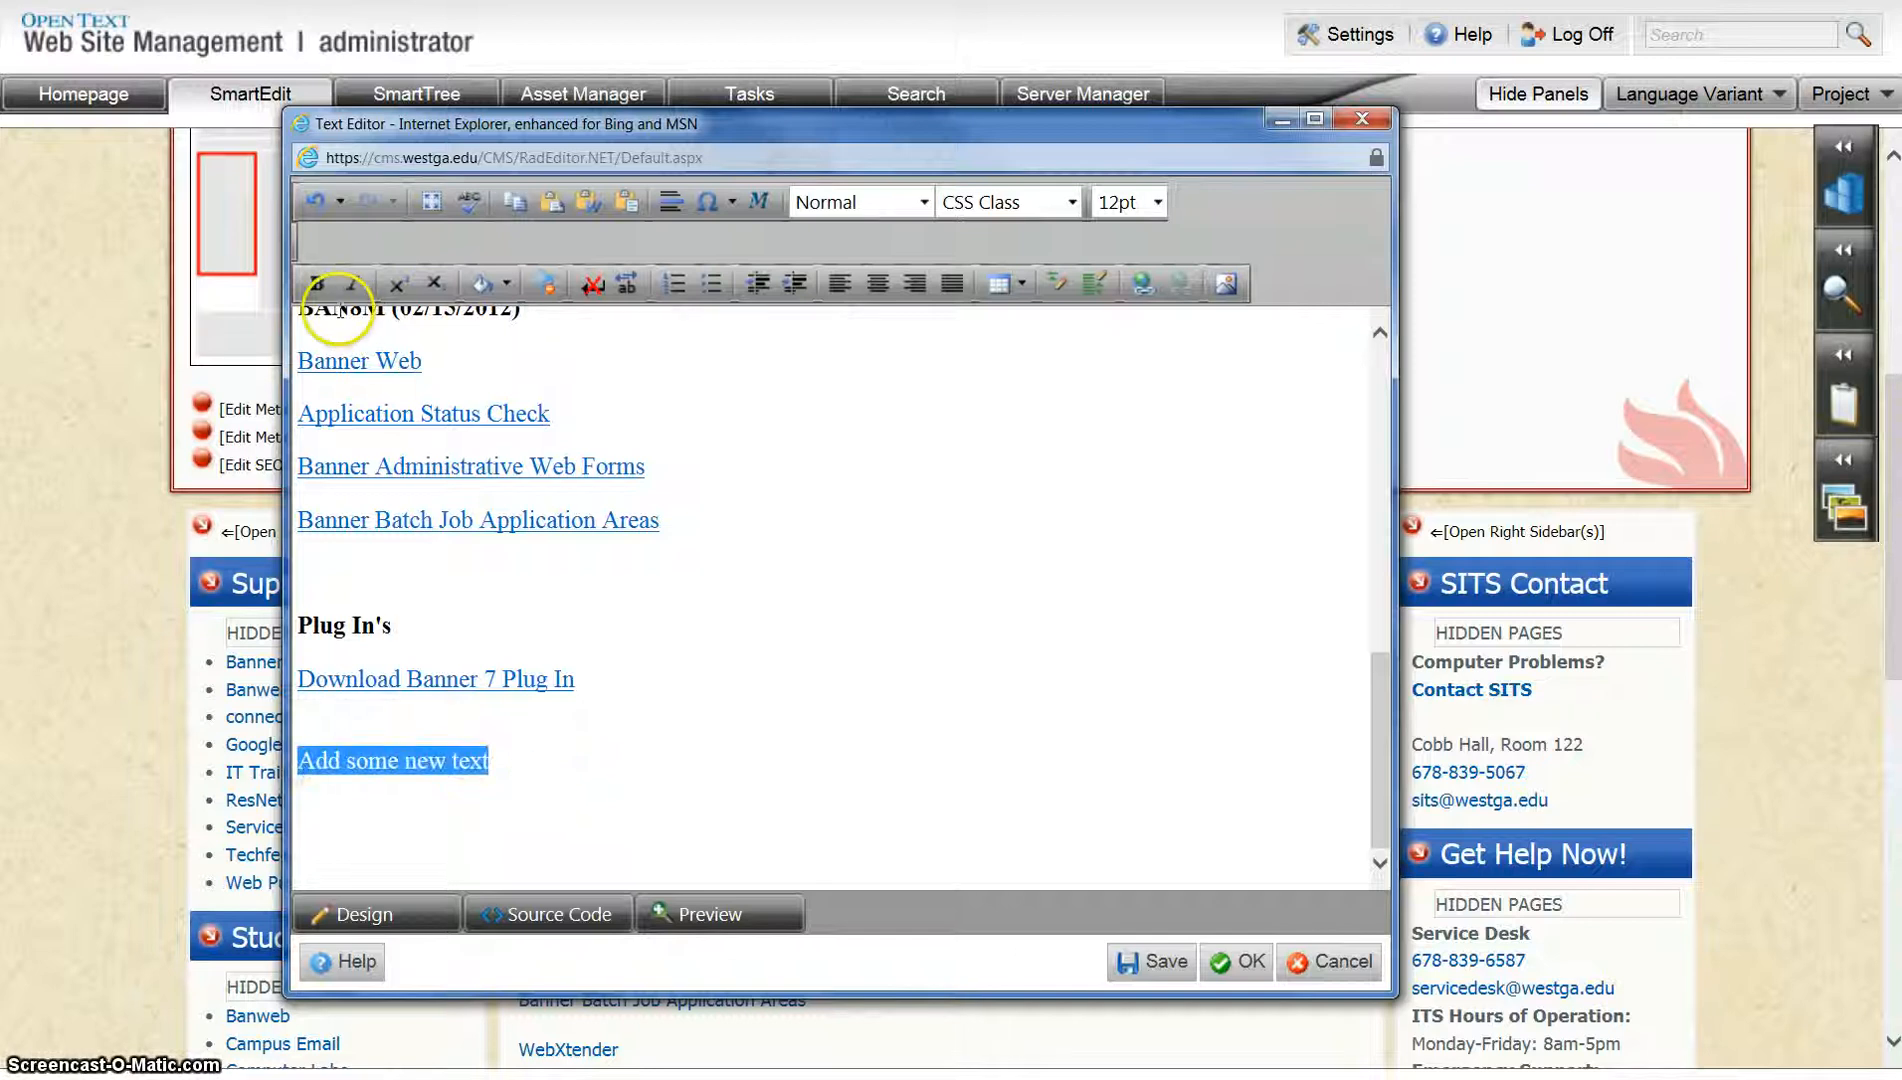
click(503, 758)
drag(543, 763, 284, 770)
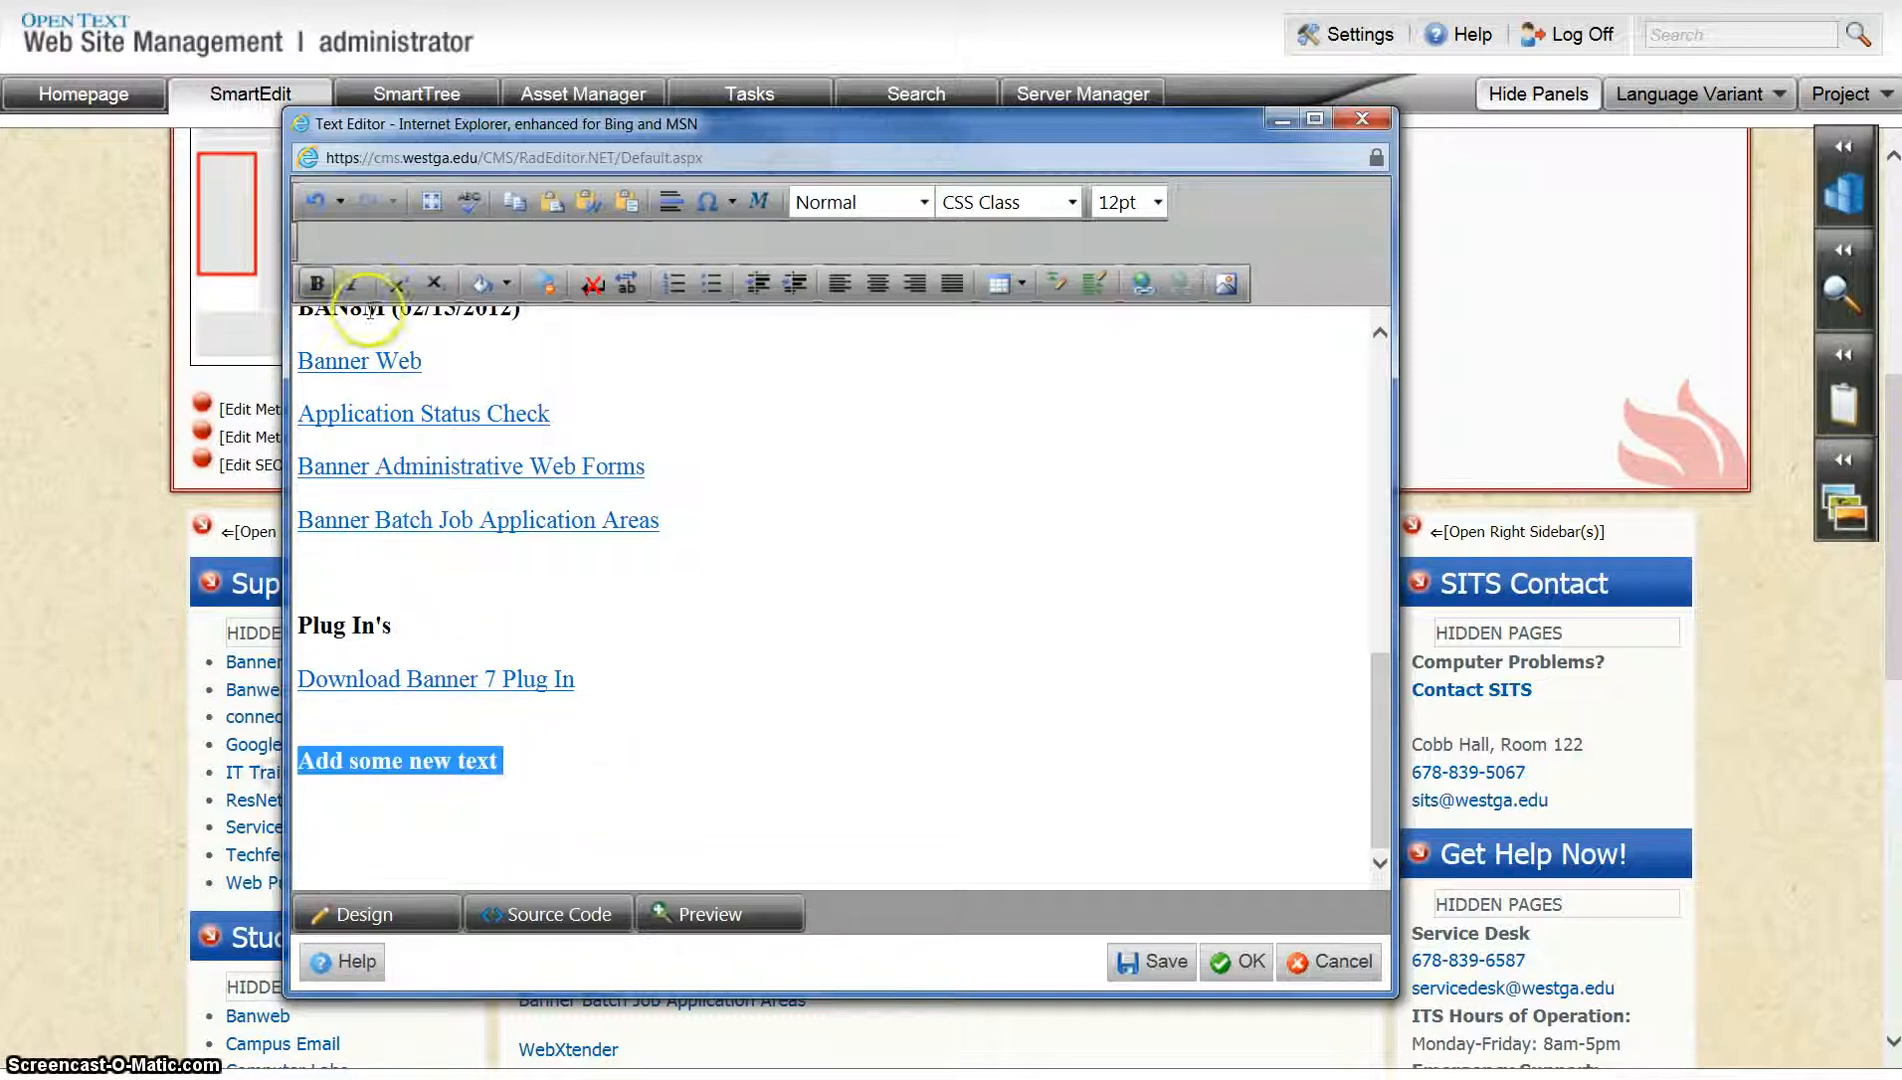
click(359, 283)
click(679, 819)
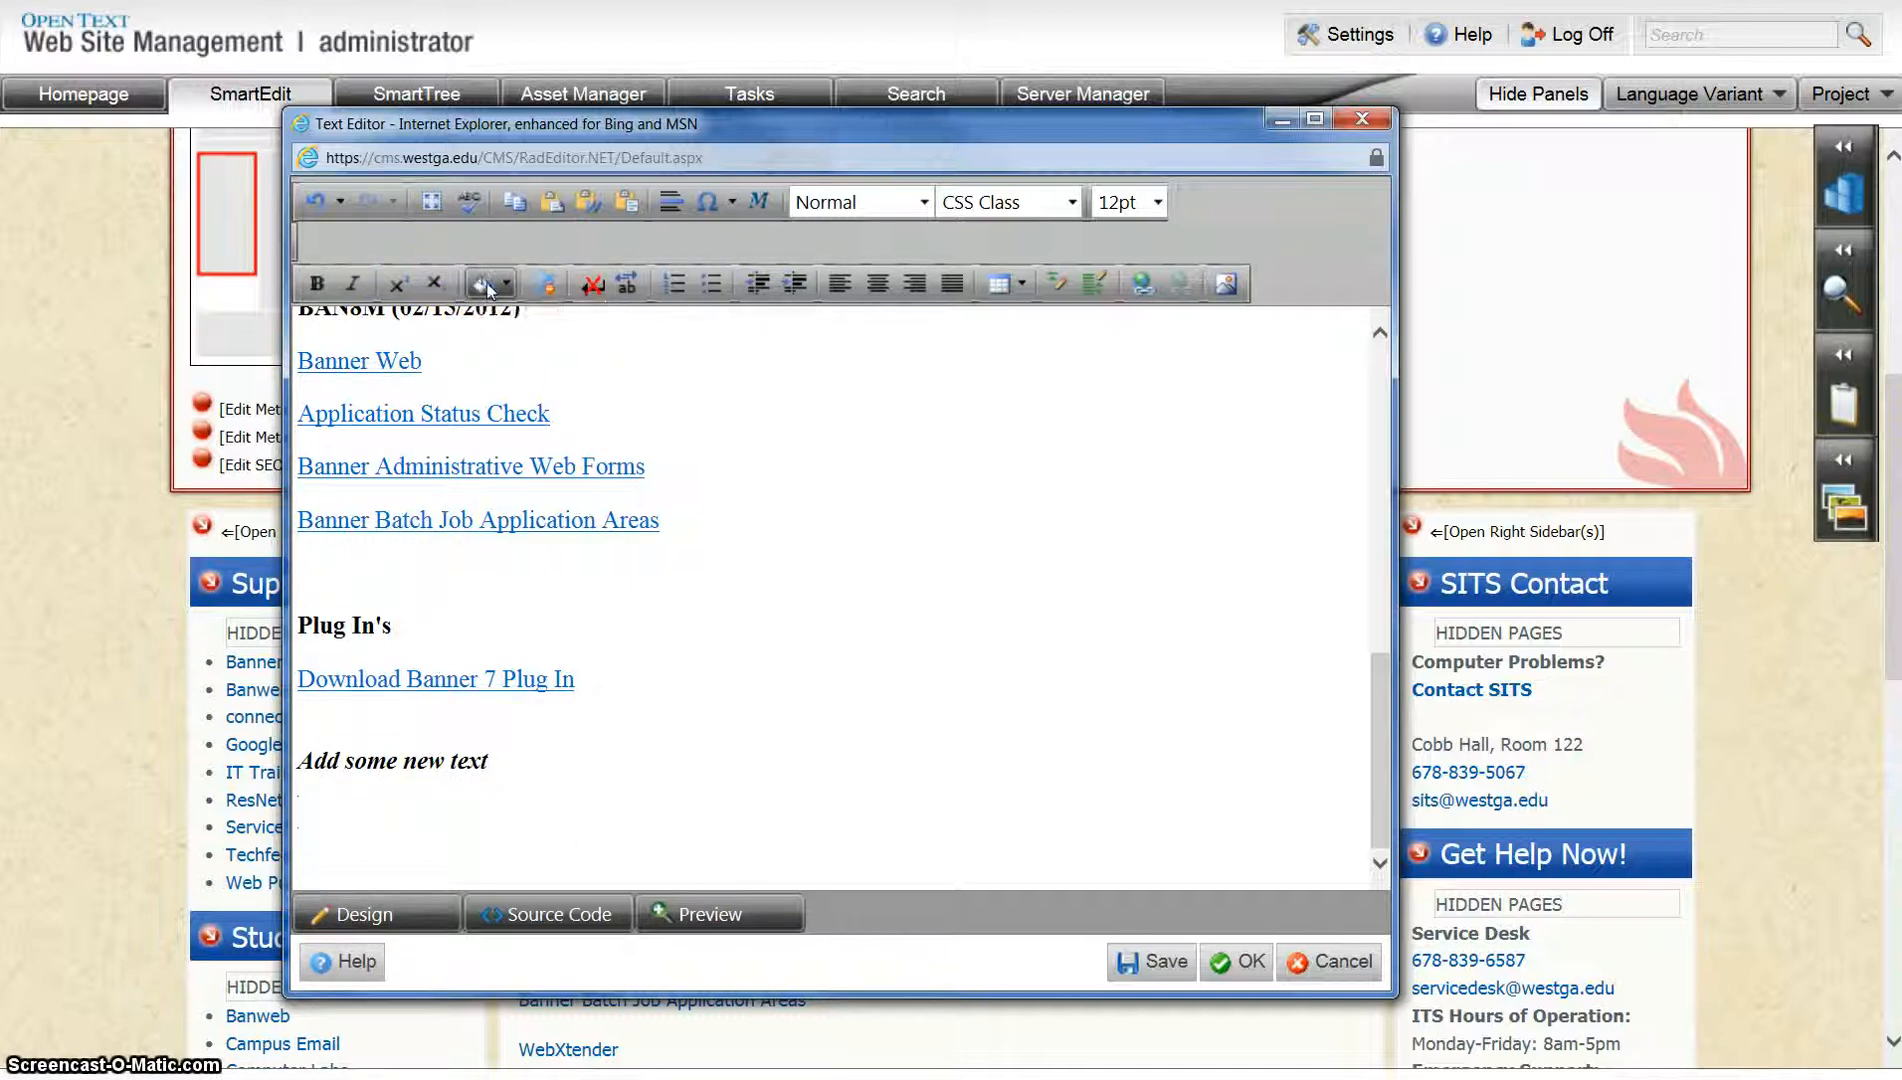
Clear all formatting from the "Add some new text" line
click(546, 286)
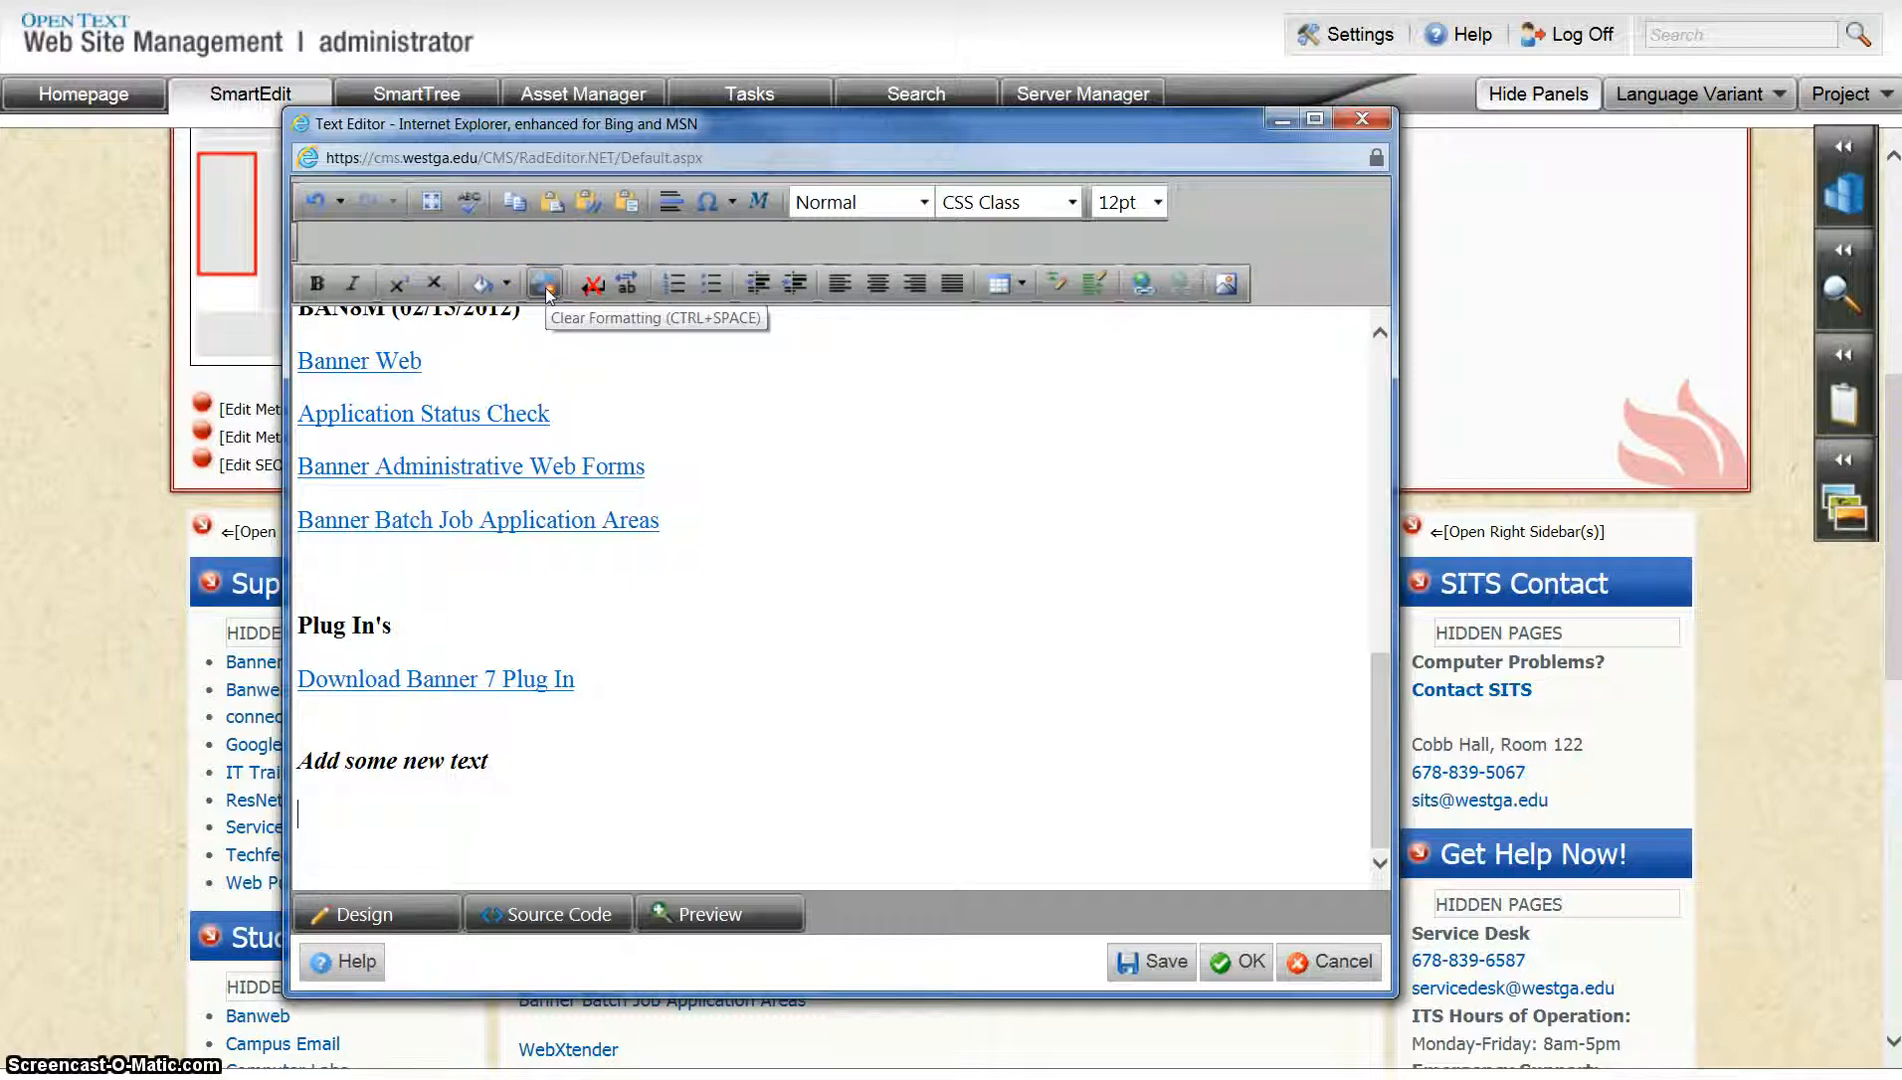
click(552, 293)
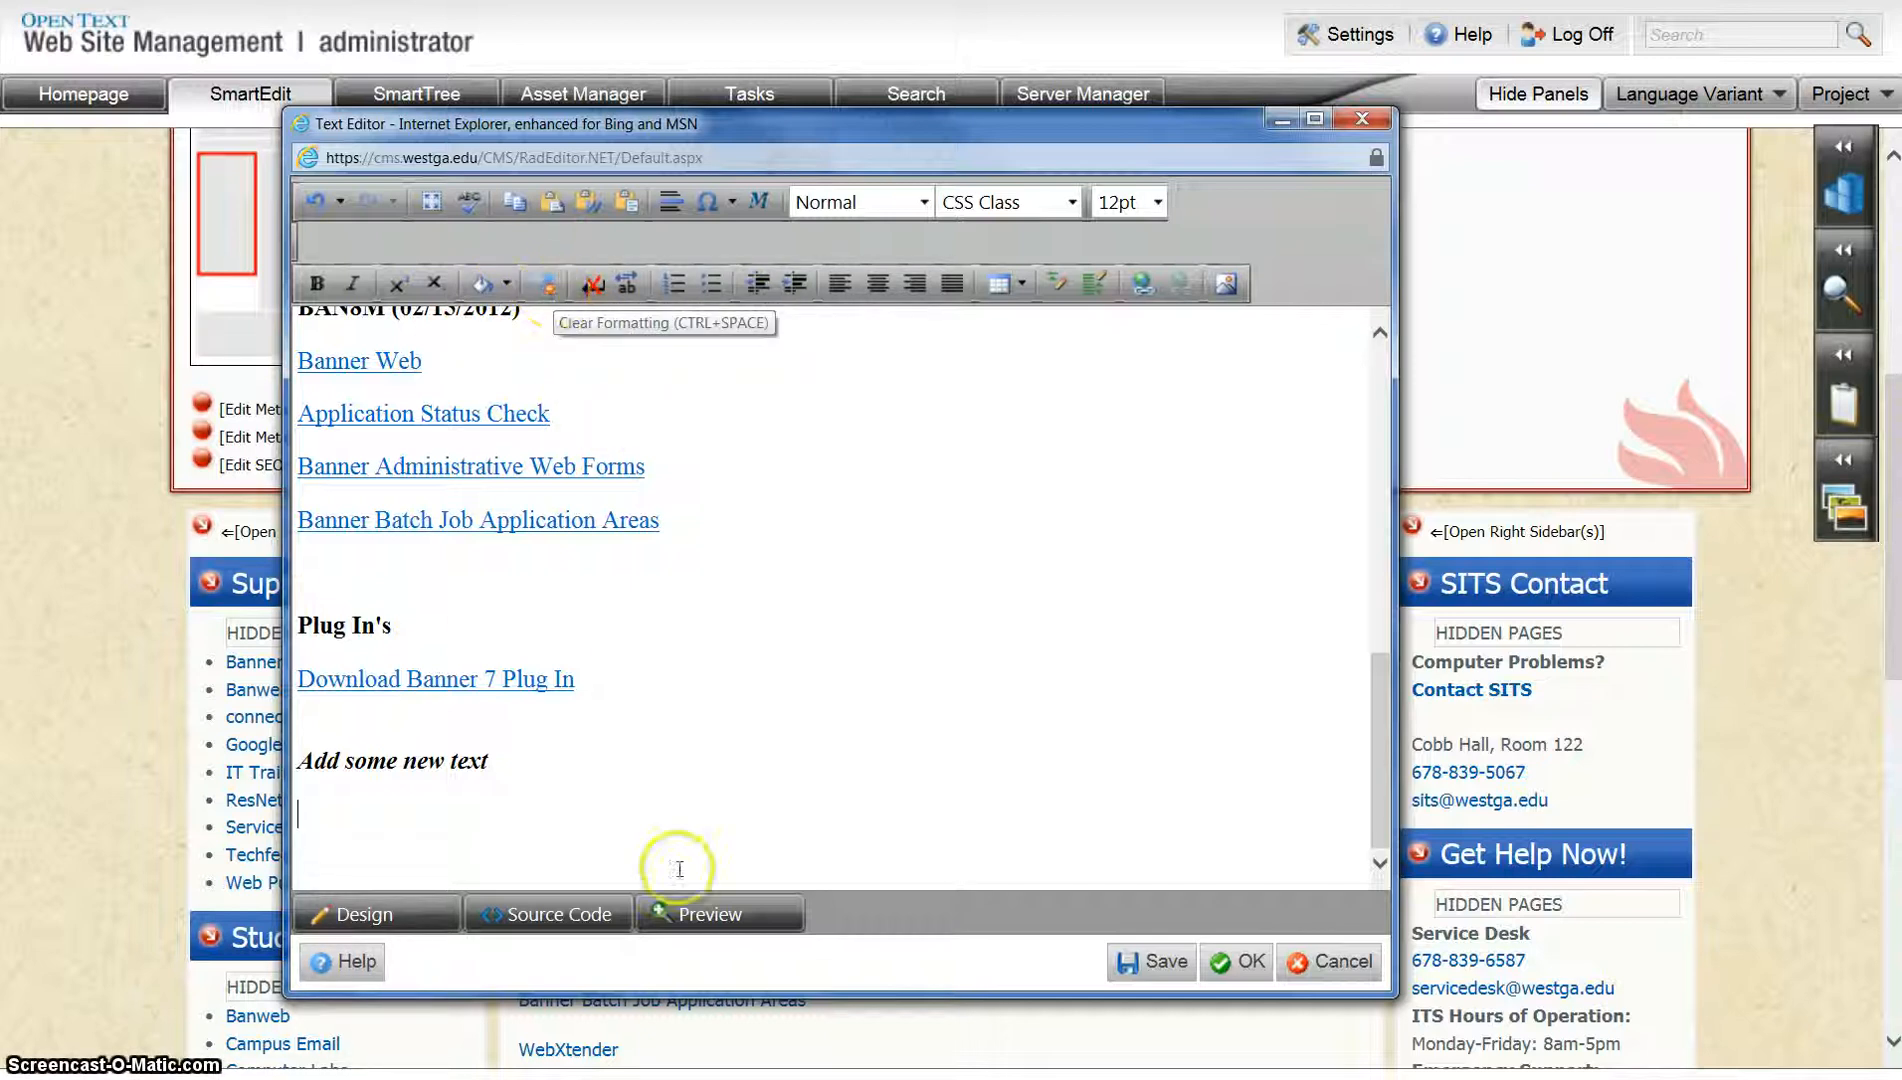
drag(493, 762, 300, 760)
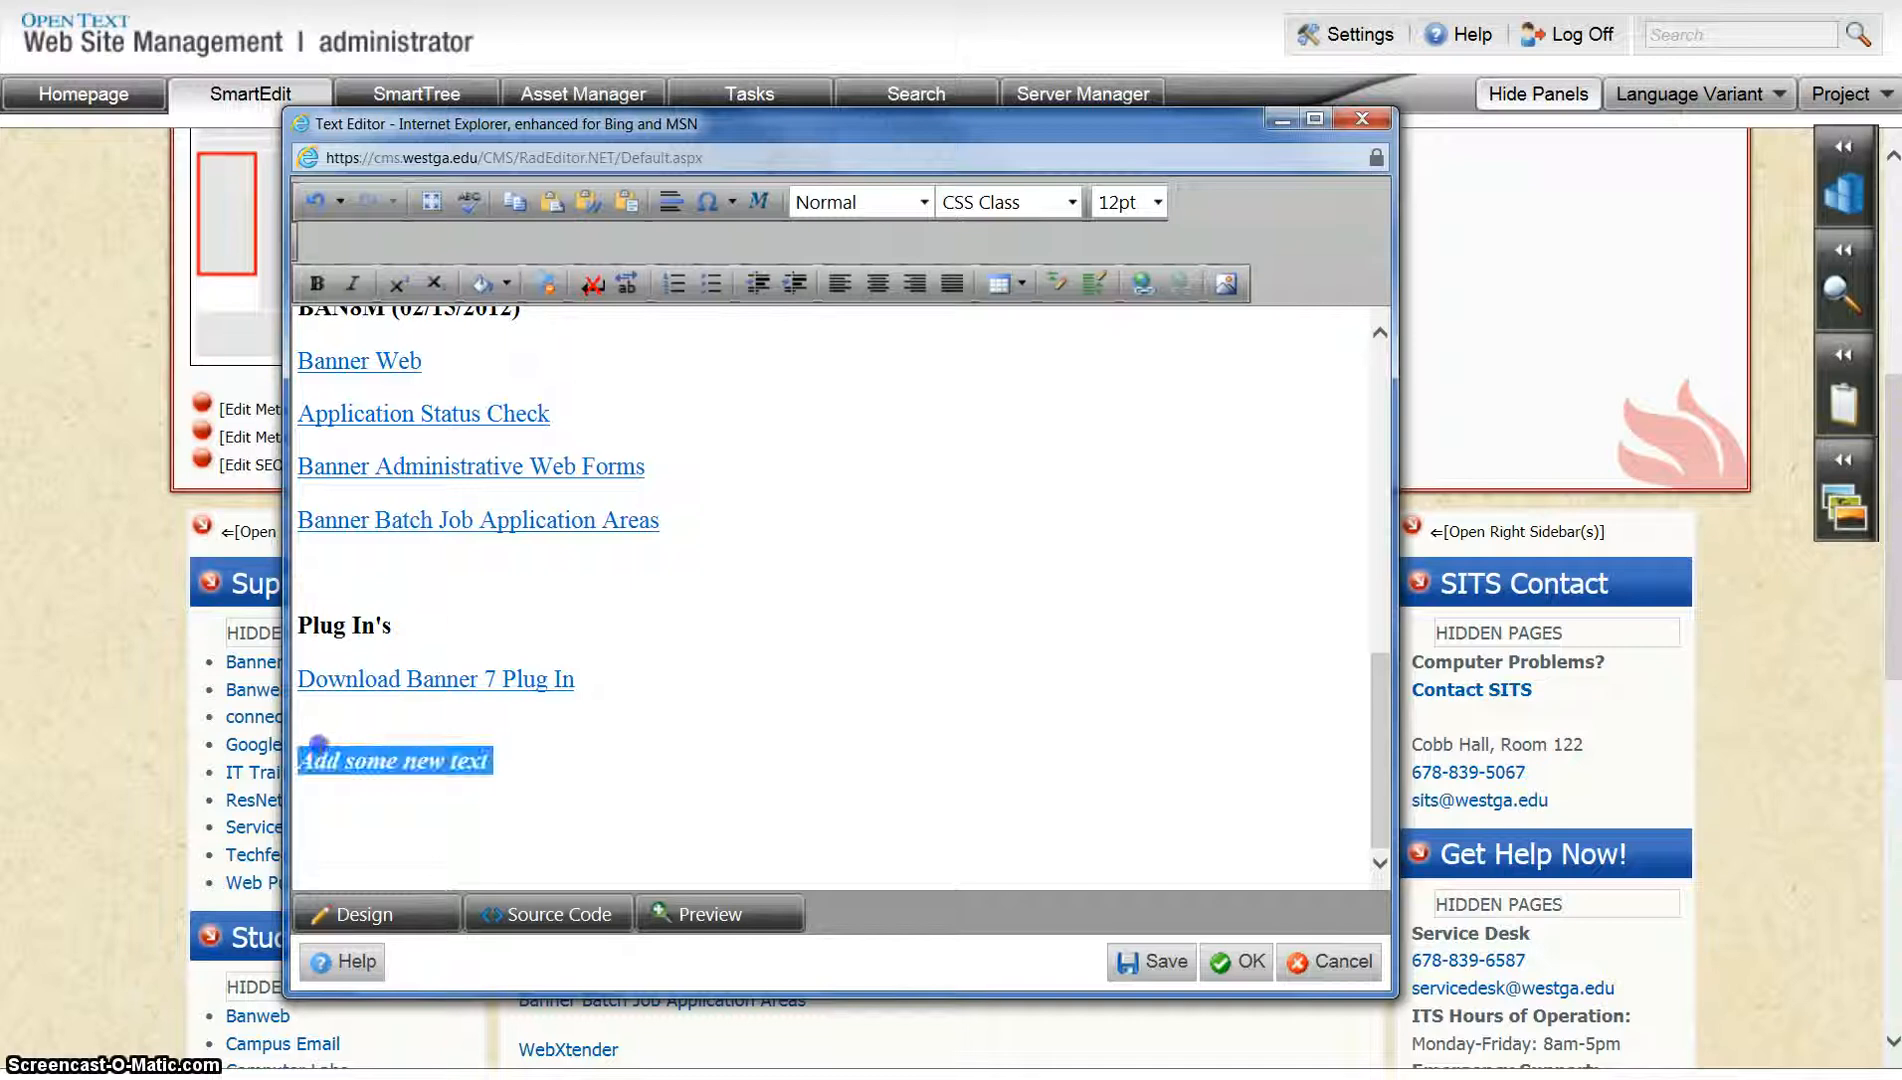
click(548, 285)
Delete the leading space before "Add some new text" and undo the last deletion
click(311, 762)
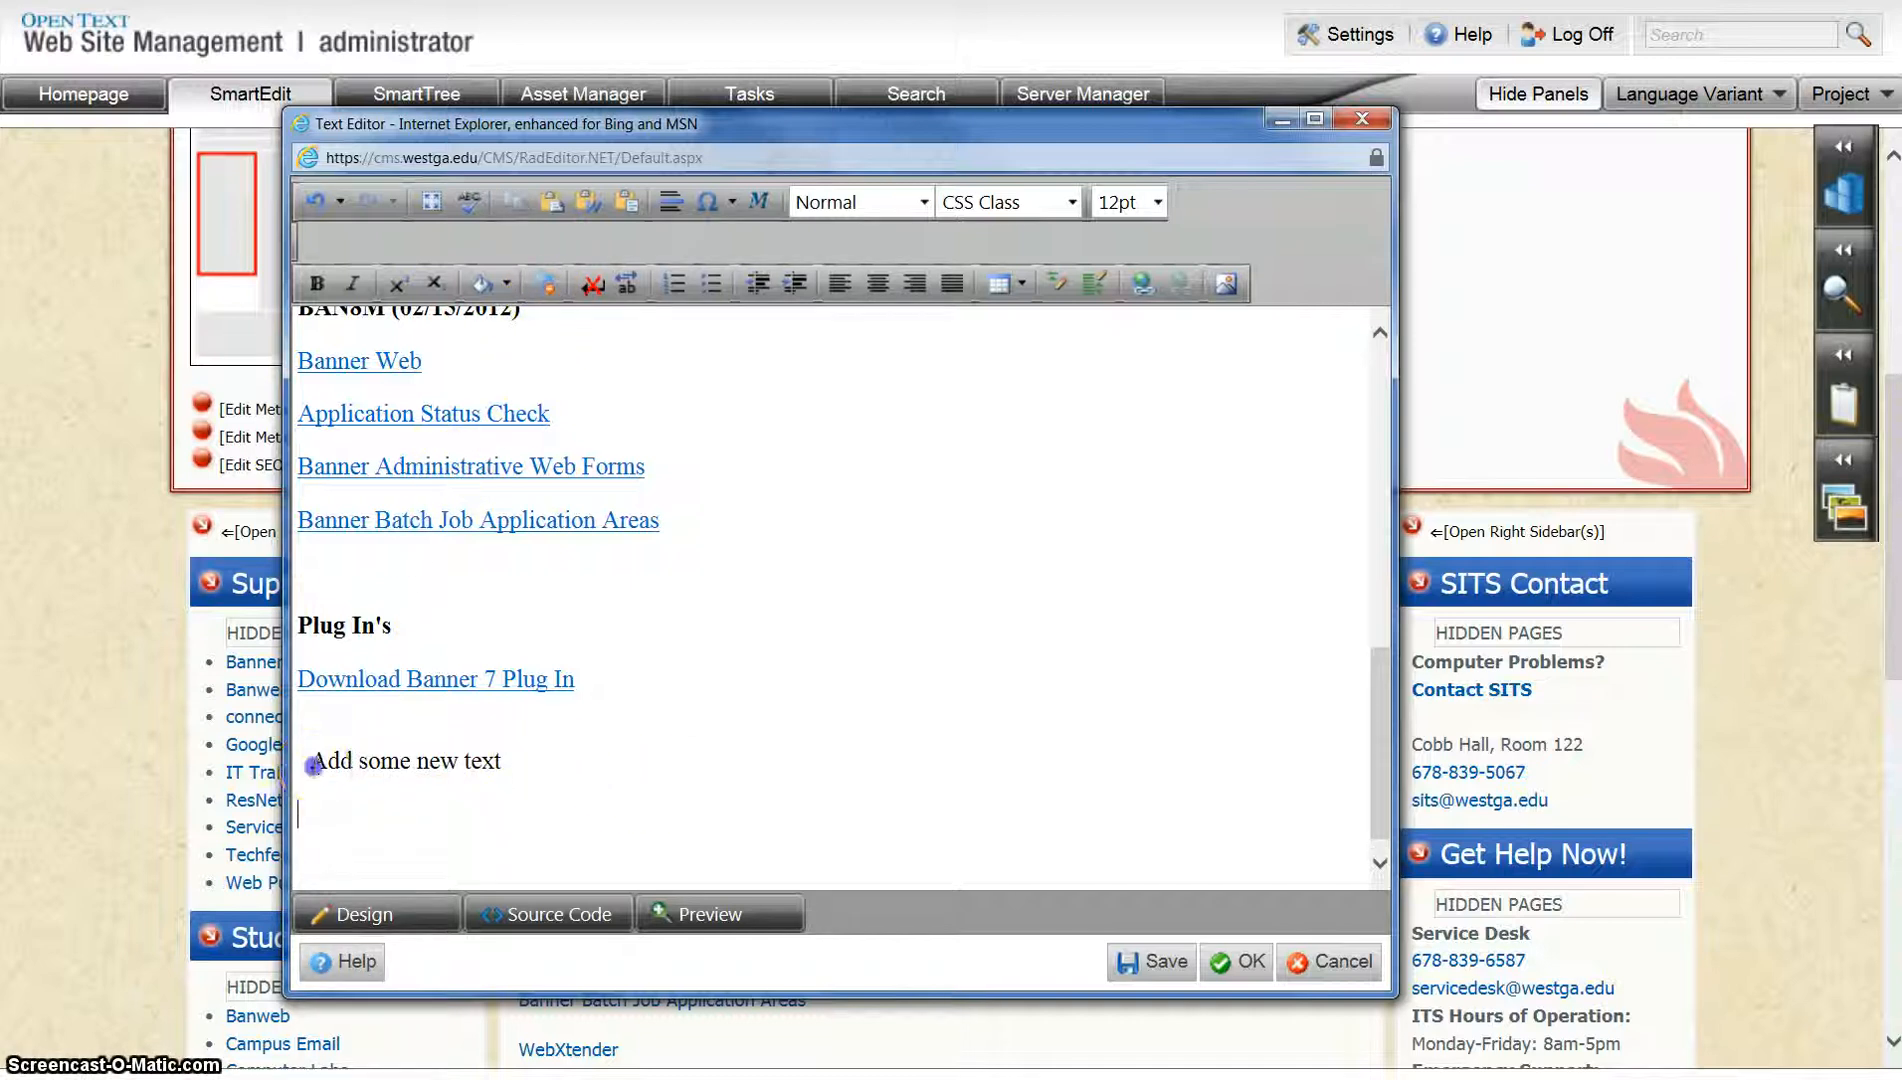
key(BackSpace)
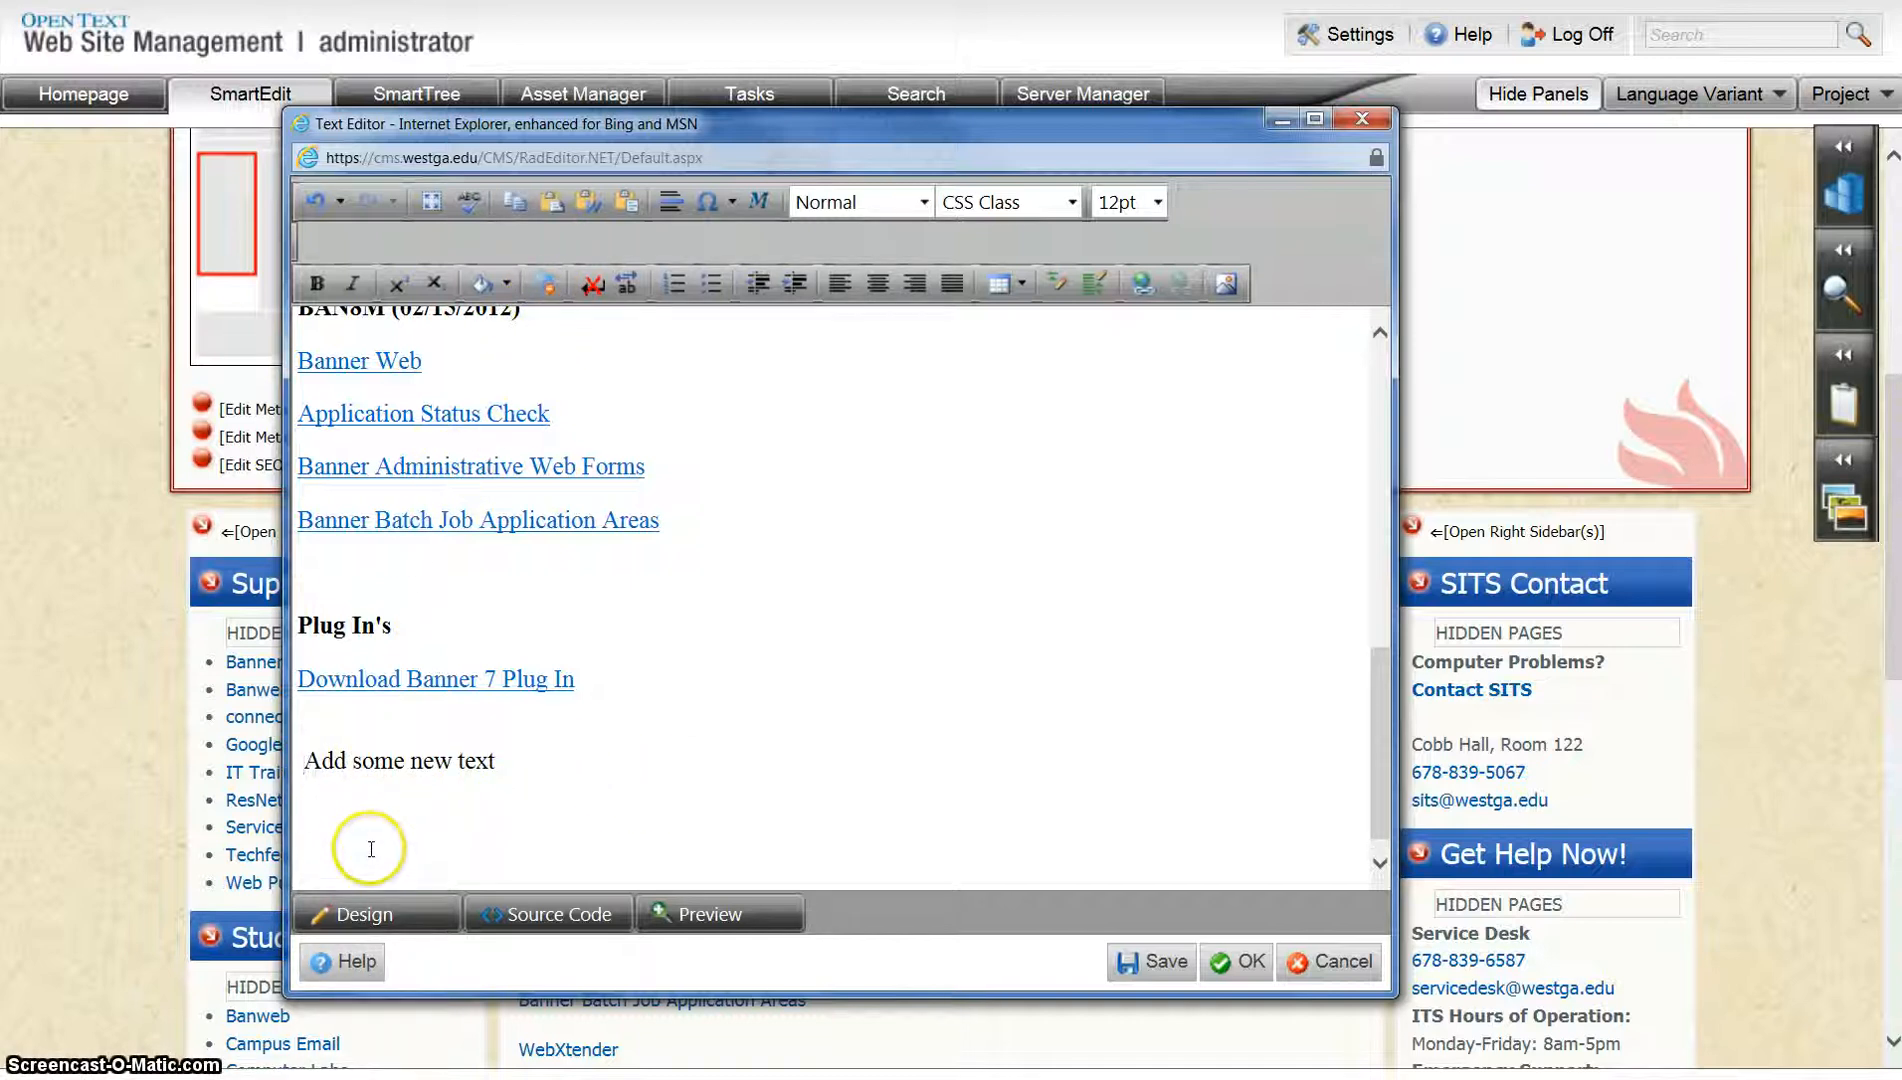
key(BackSpace)
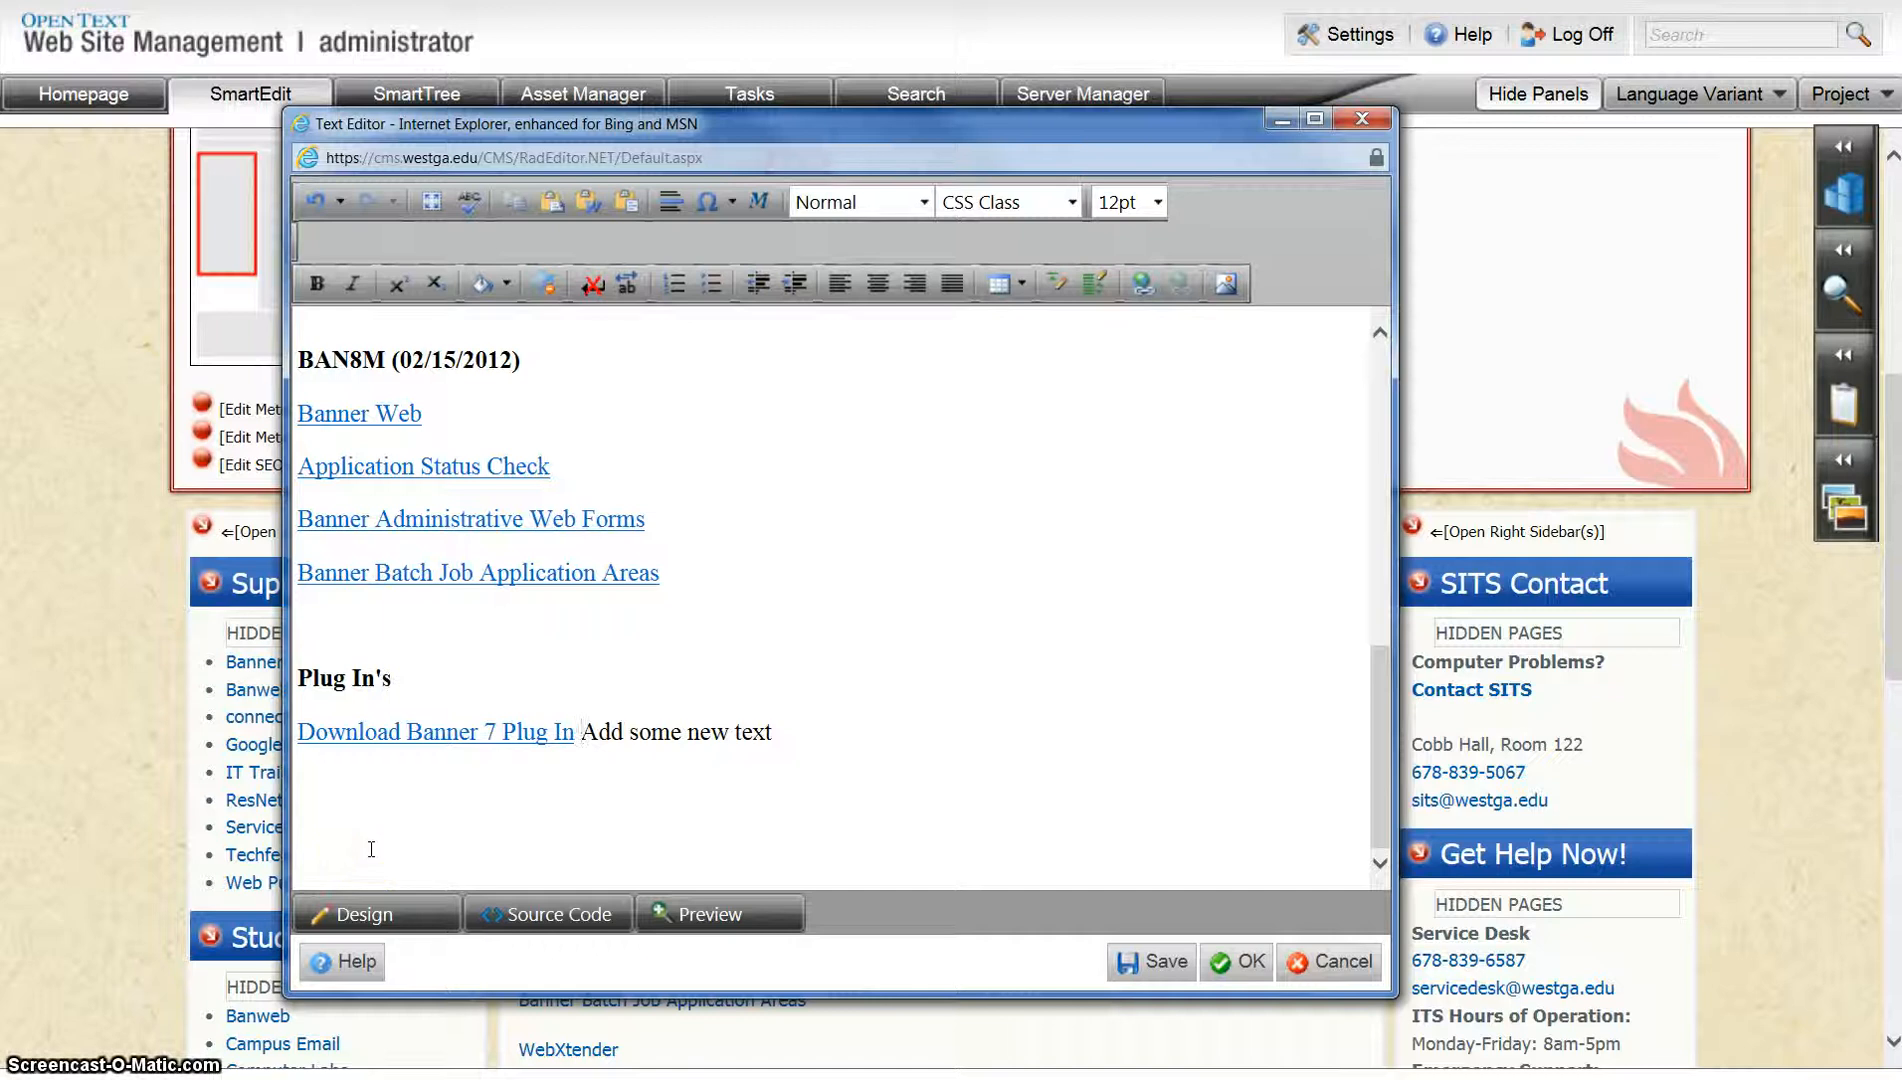
key(ctrl+z)
click(618, 636)
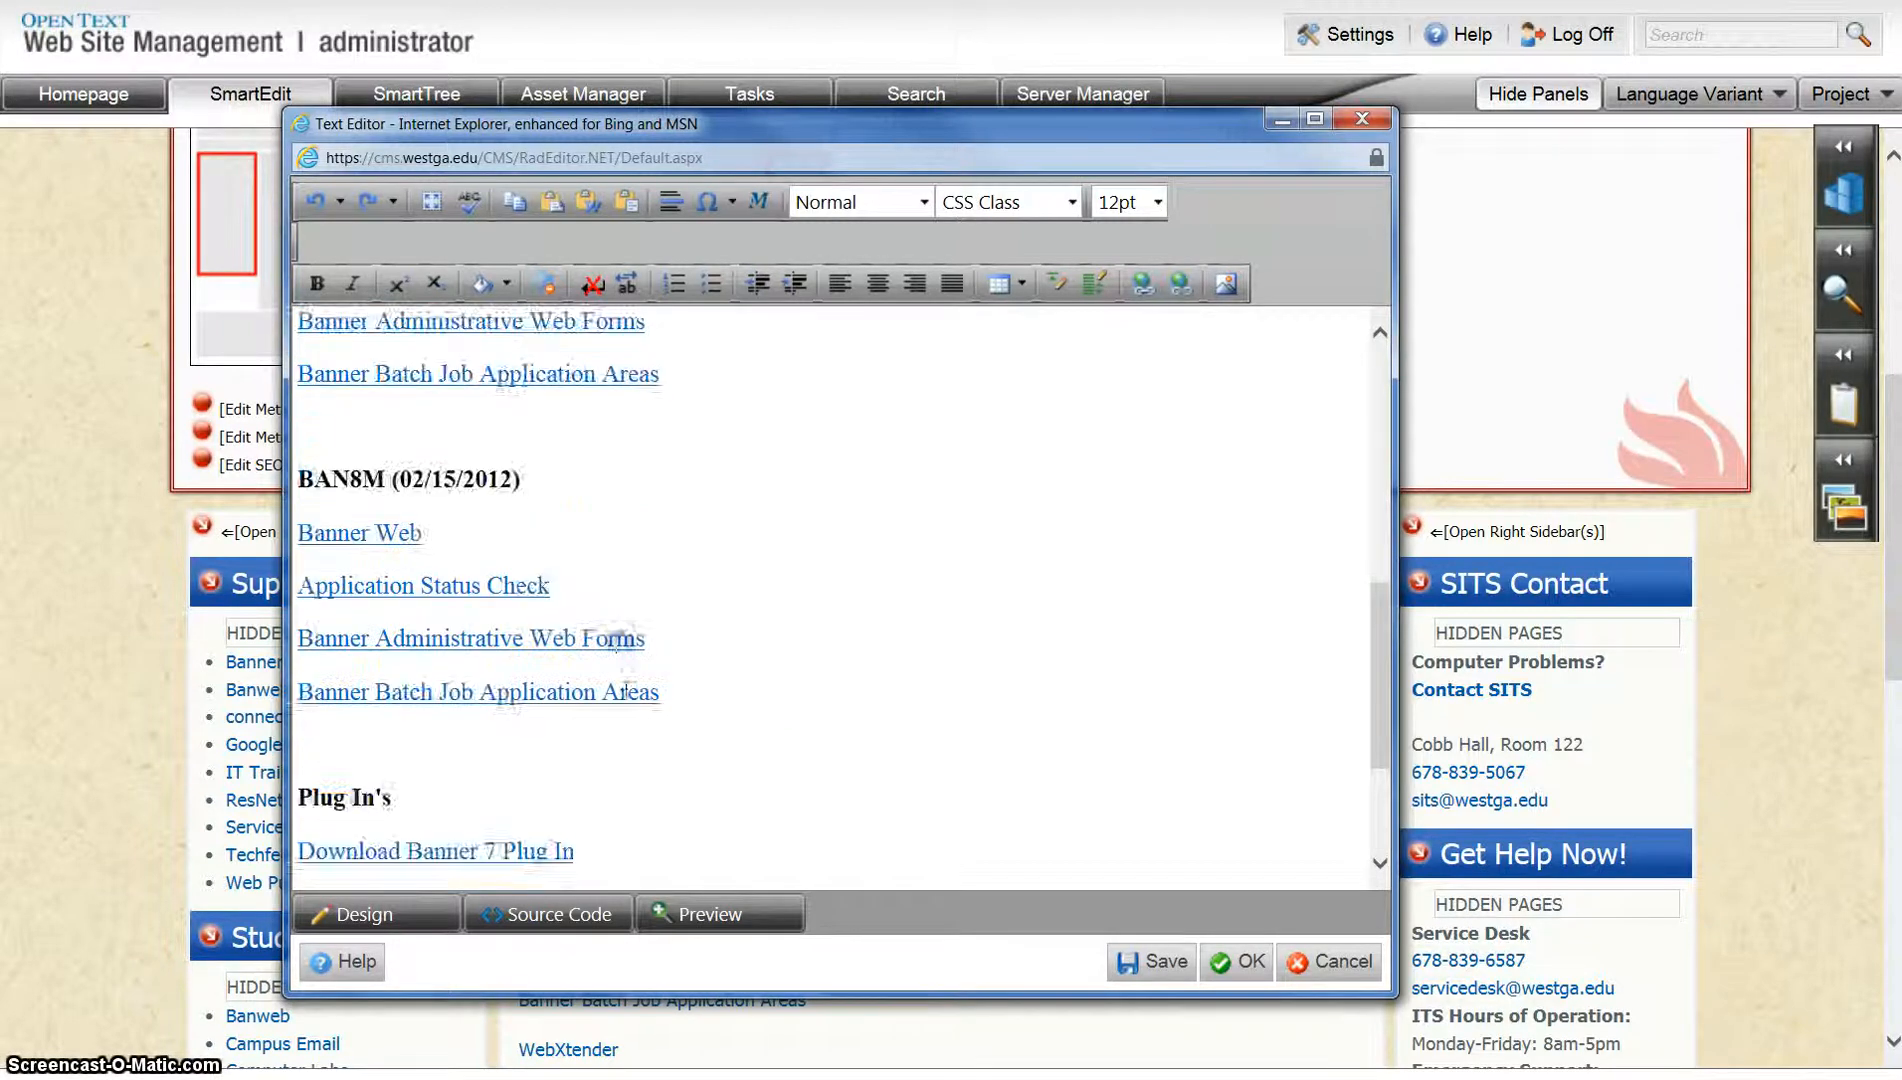
Remove the bold and italic formatting from the "Add some new text" line at the end of the body text
scroll(620, 660, down, 3)
drag(488, 712, 297, 712)
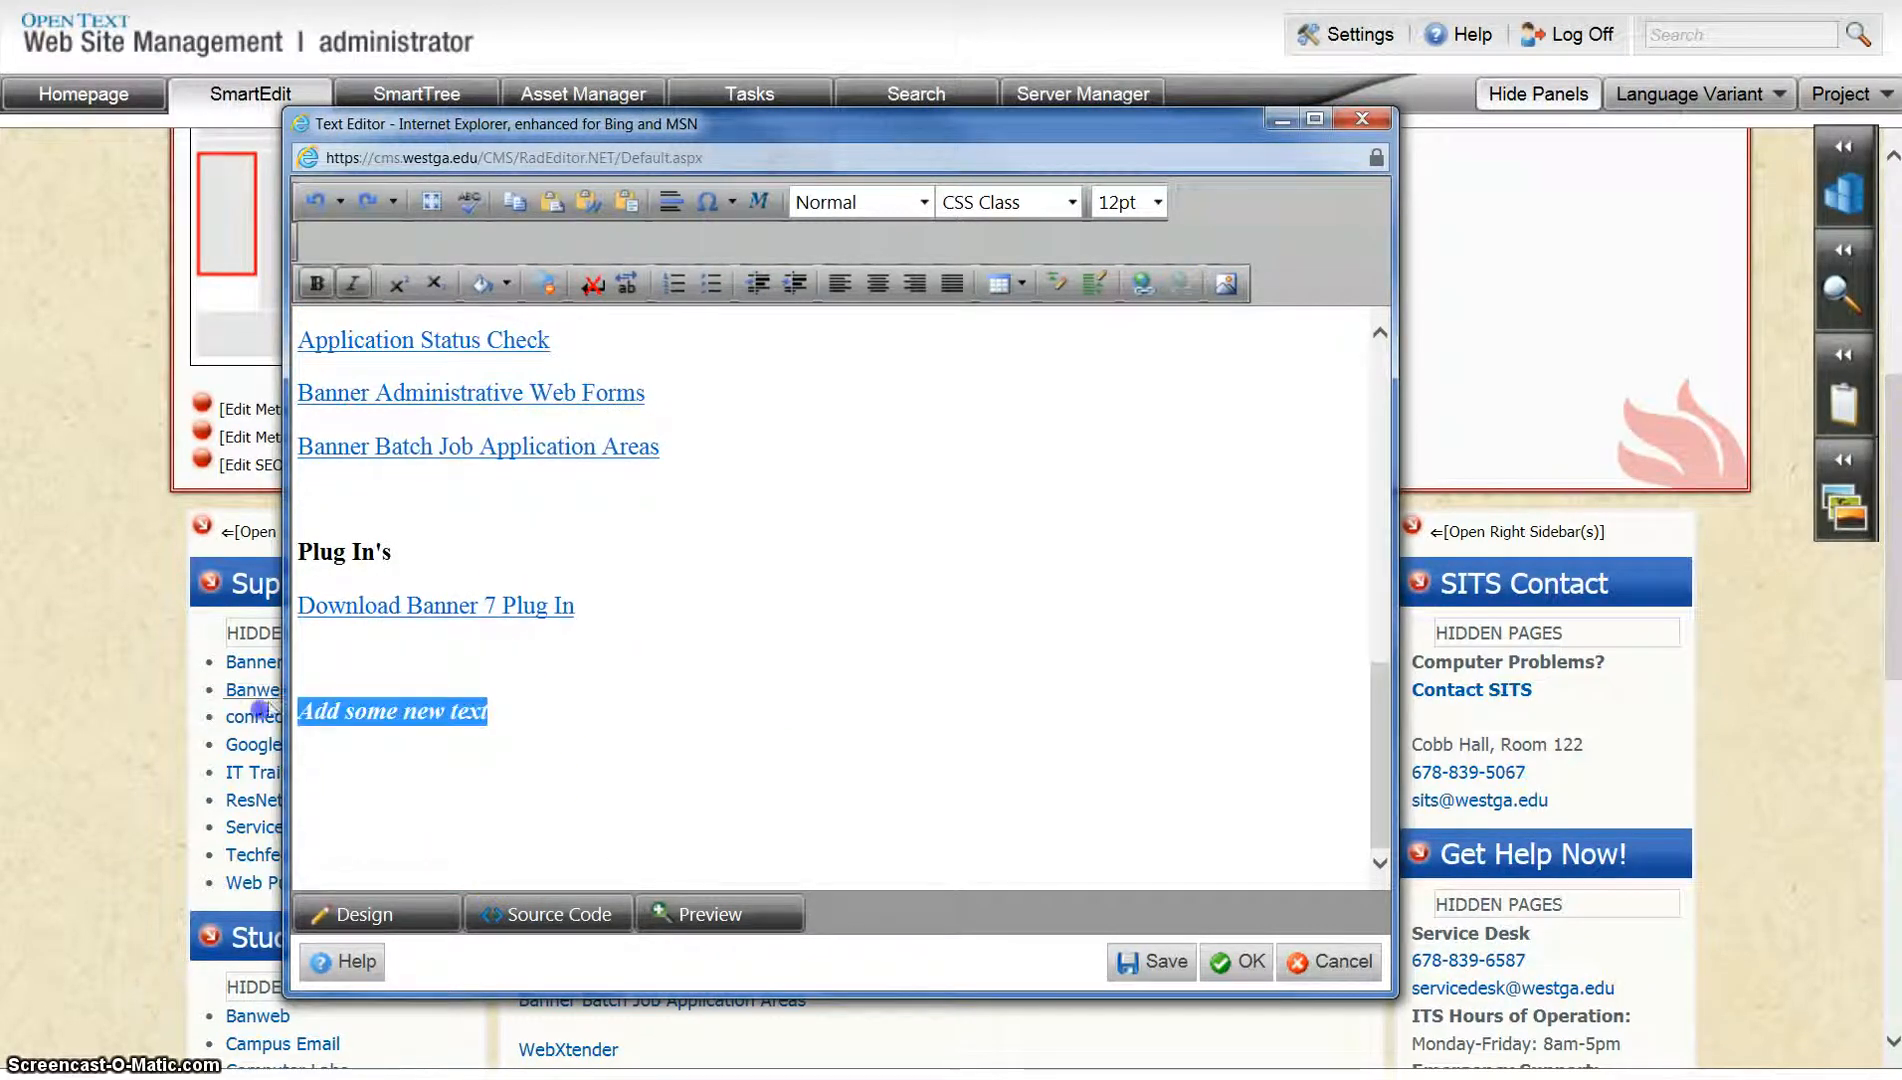
click(351, 285)
click(614, 664)
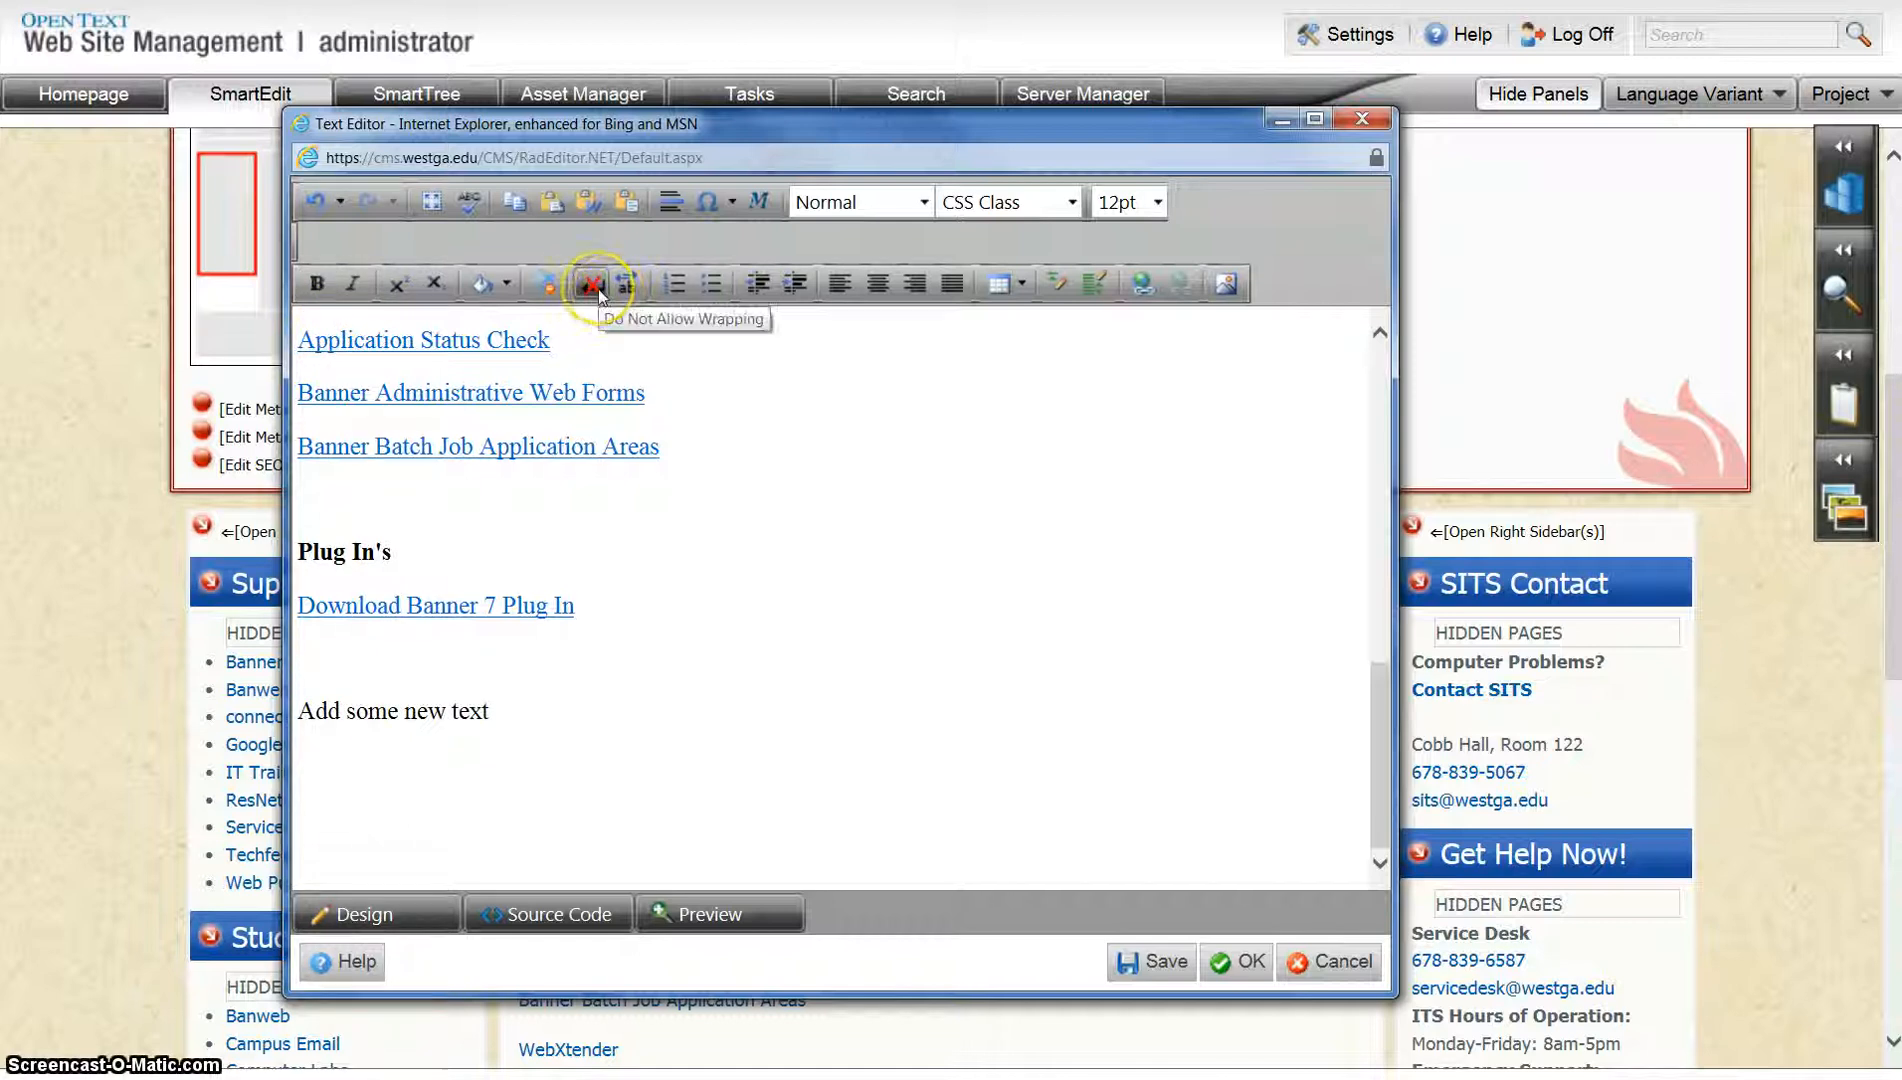
click(675, 284)
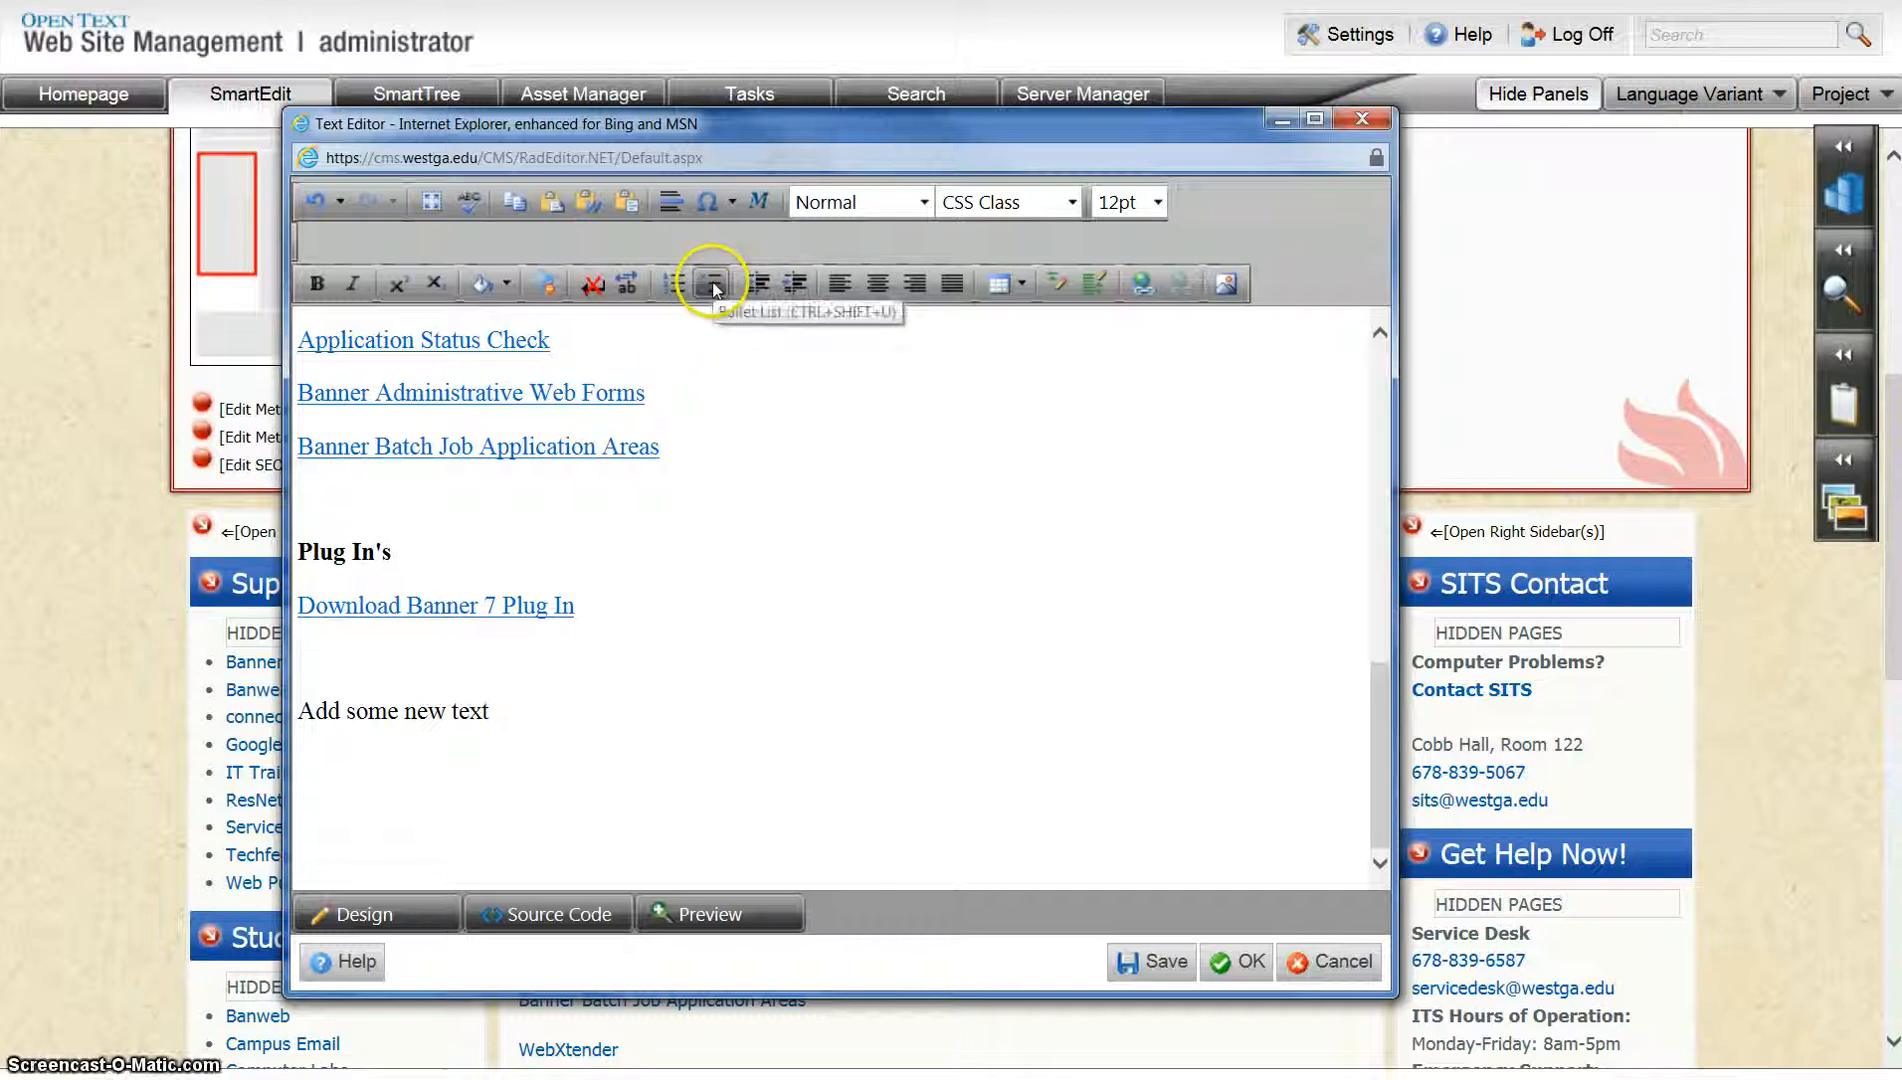
click(758, 283)
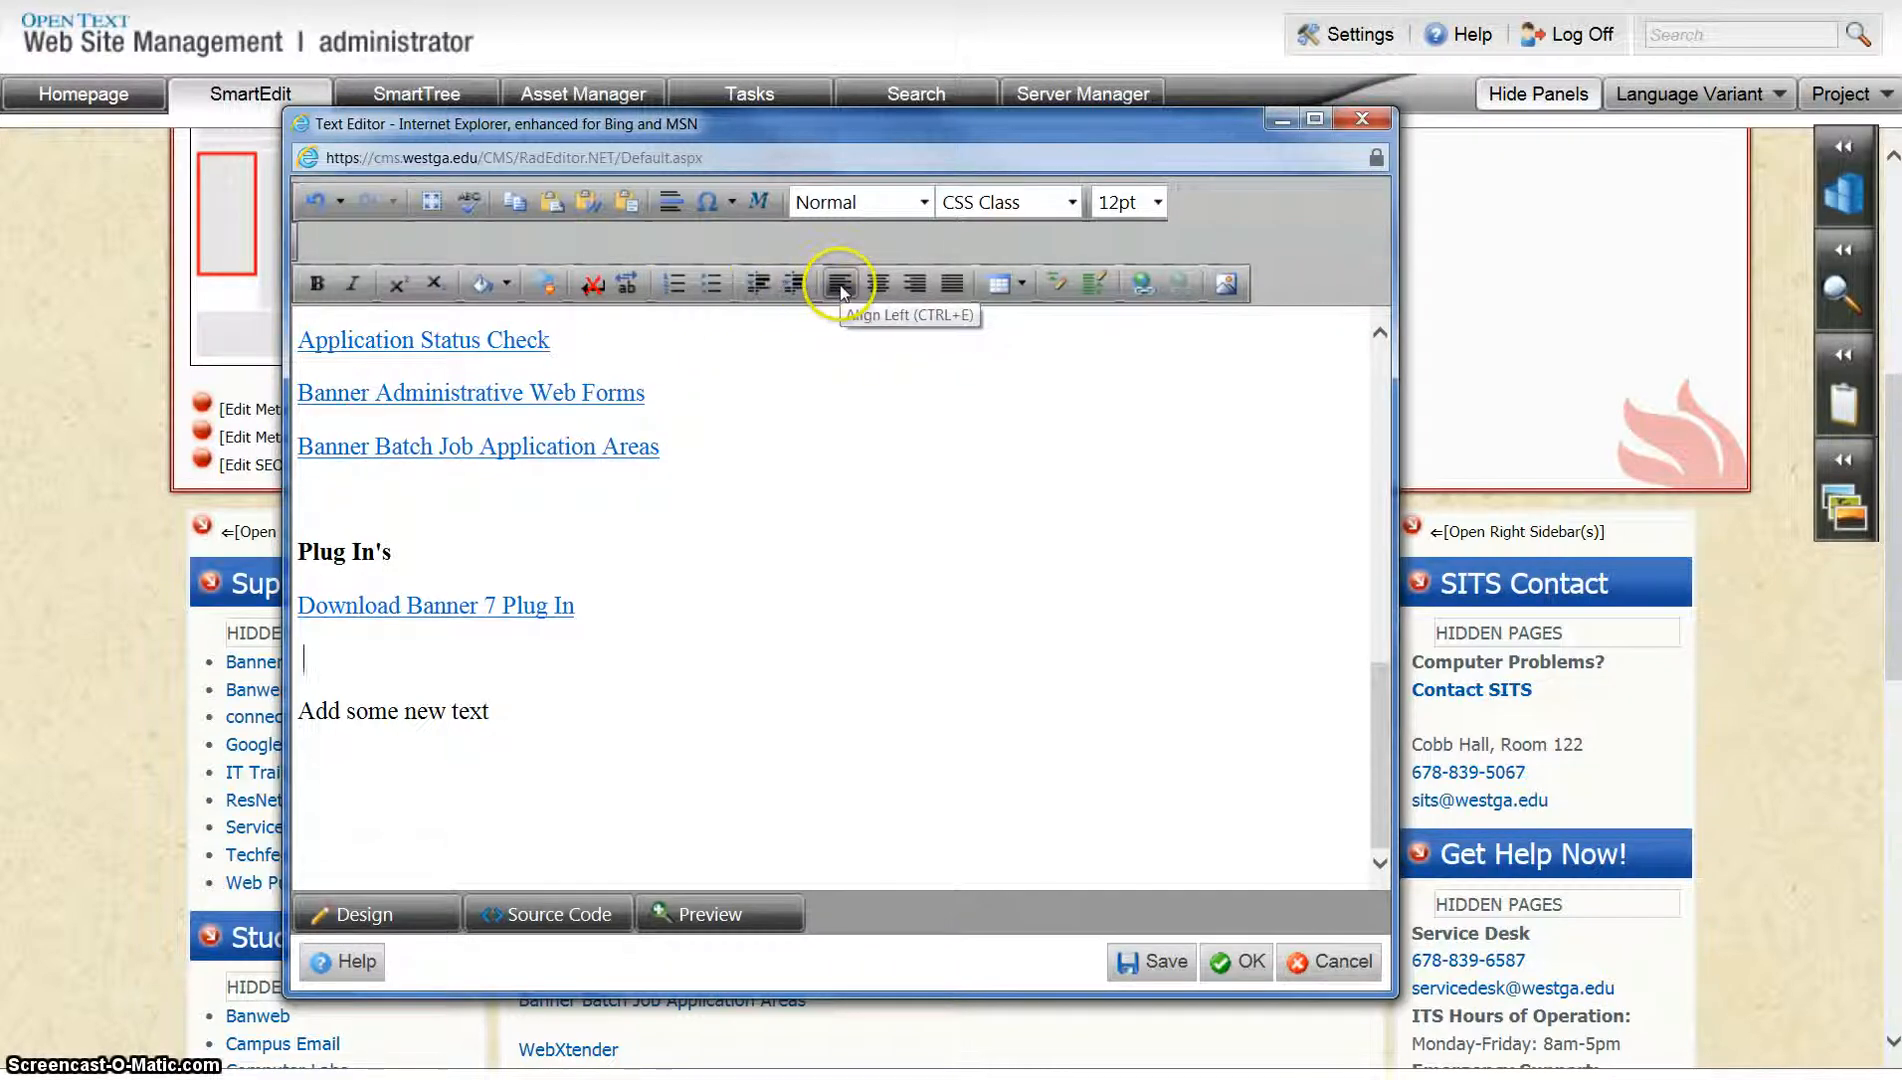
click(954, 286)
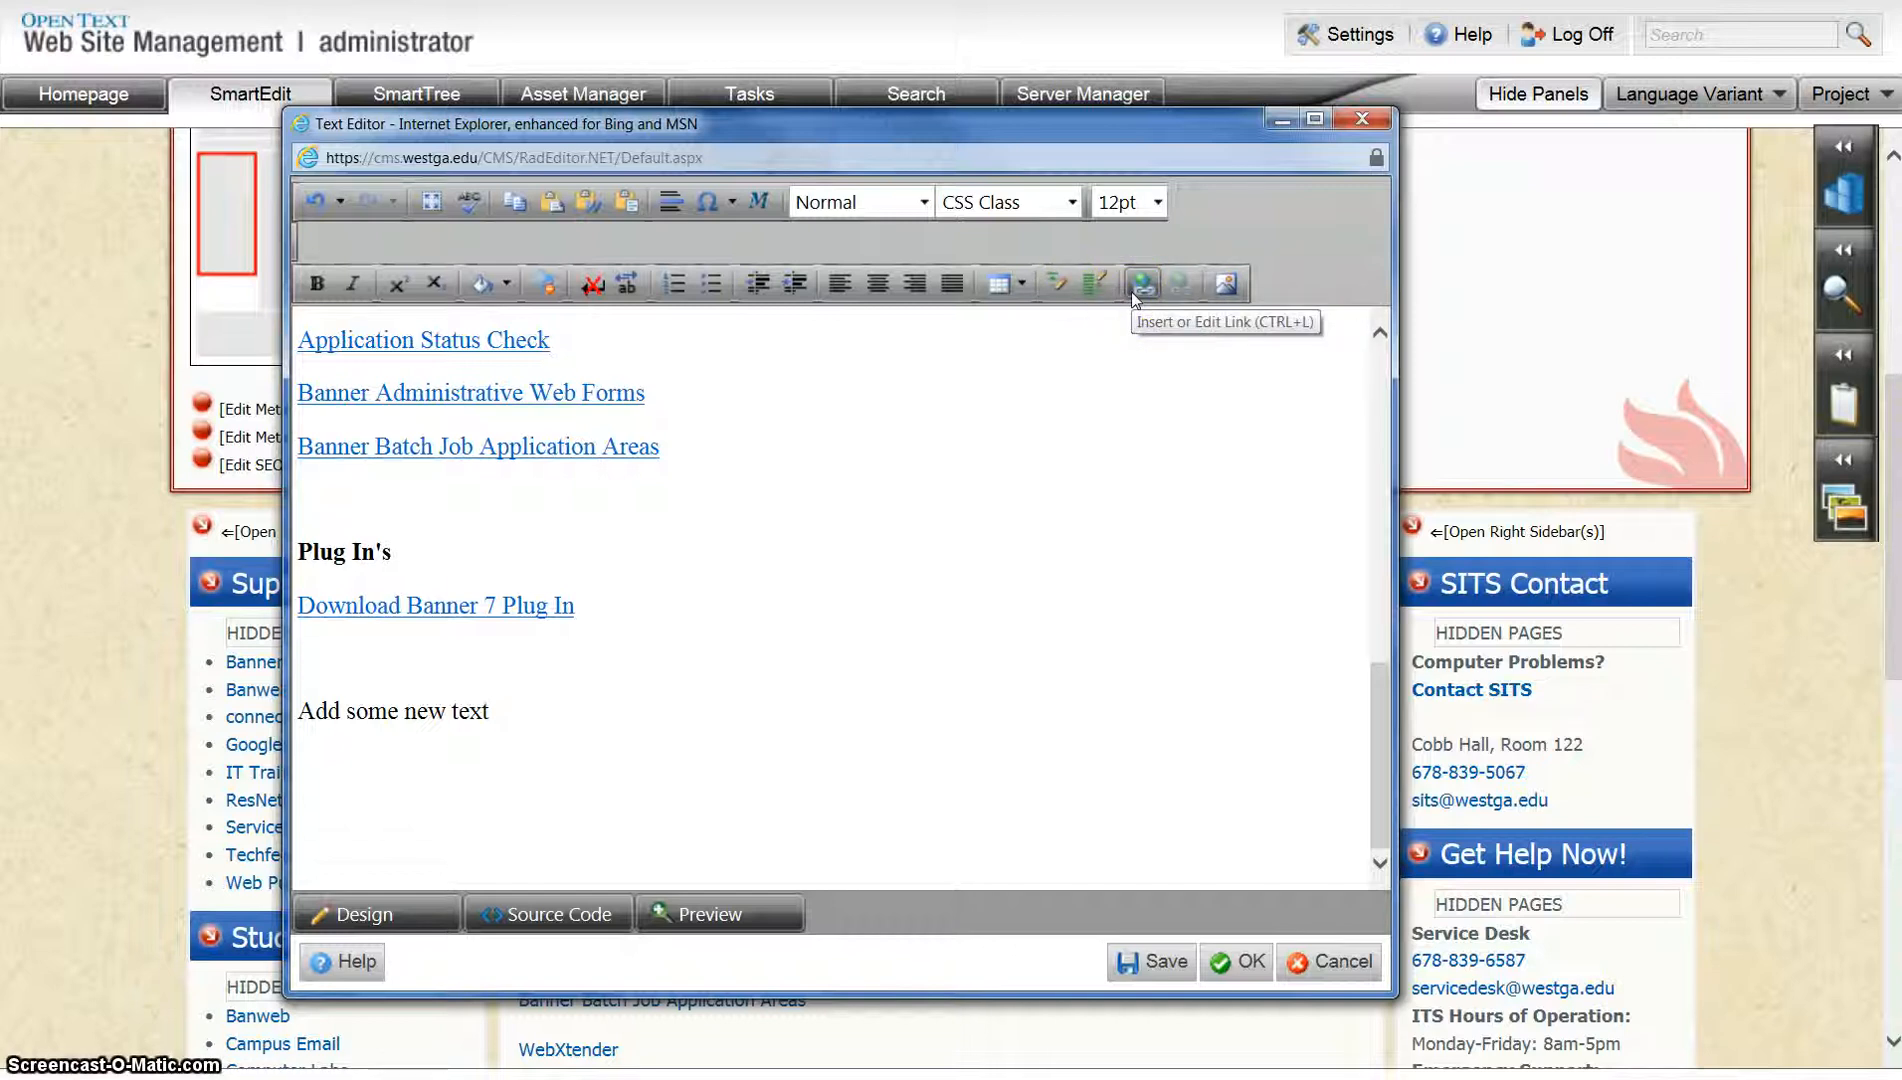
click(1228, 285)
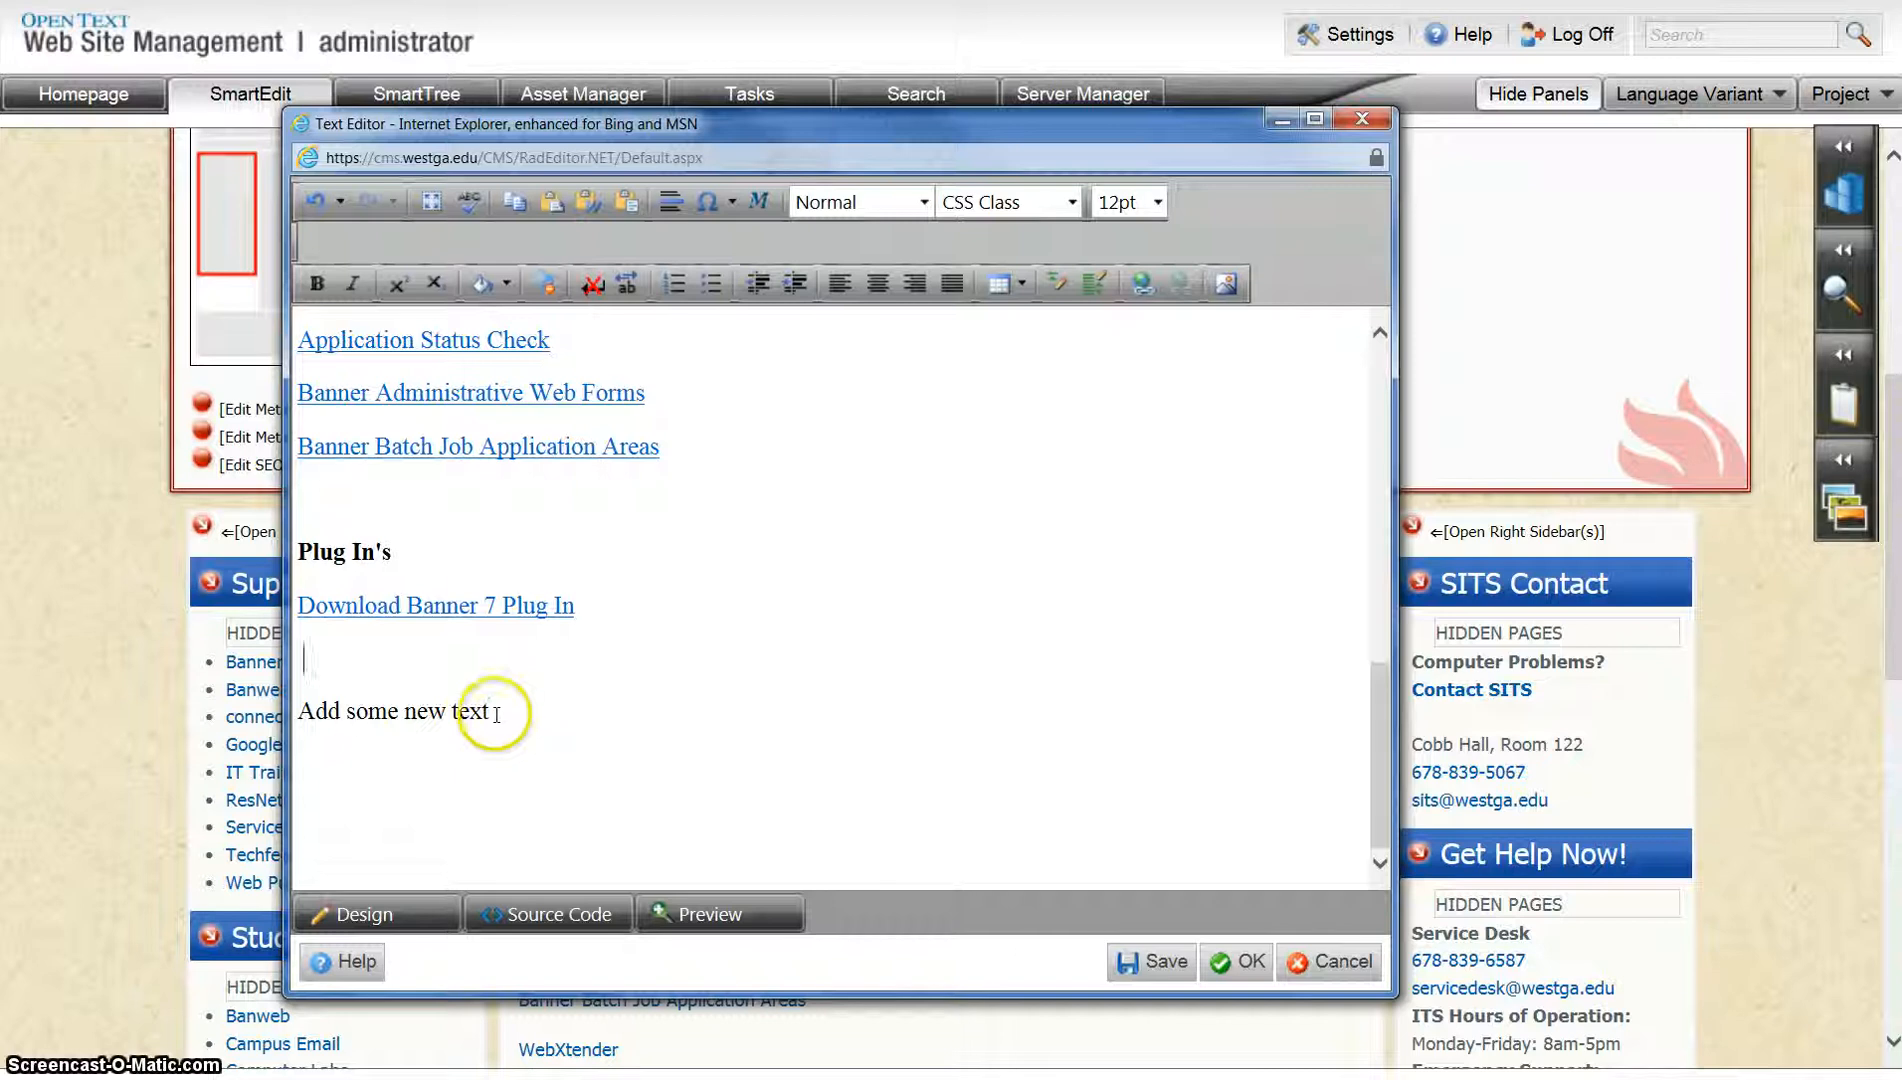
Open the link settings for "Add some new text" and review the Page, Asset, Internet and Email link types
drag(490, 712, 256, 712)
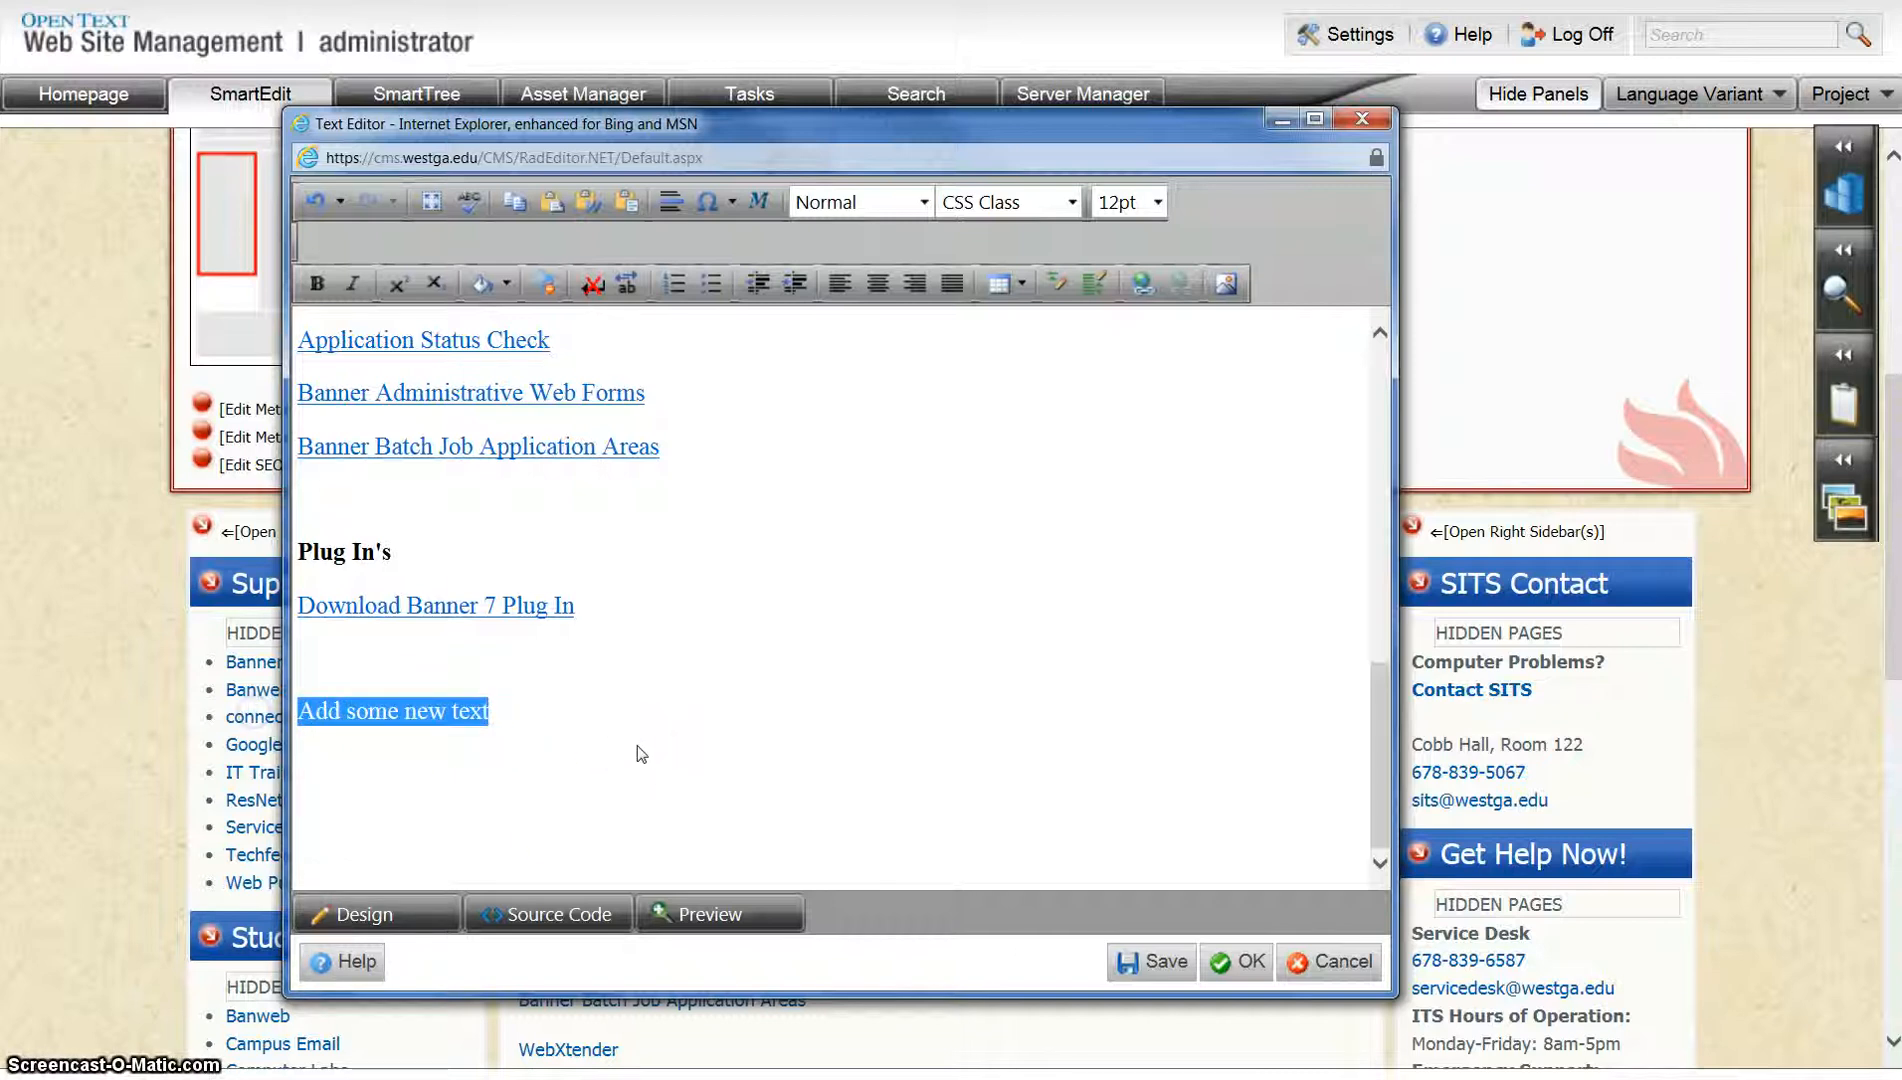
click(1131, 295)
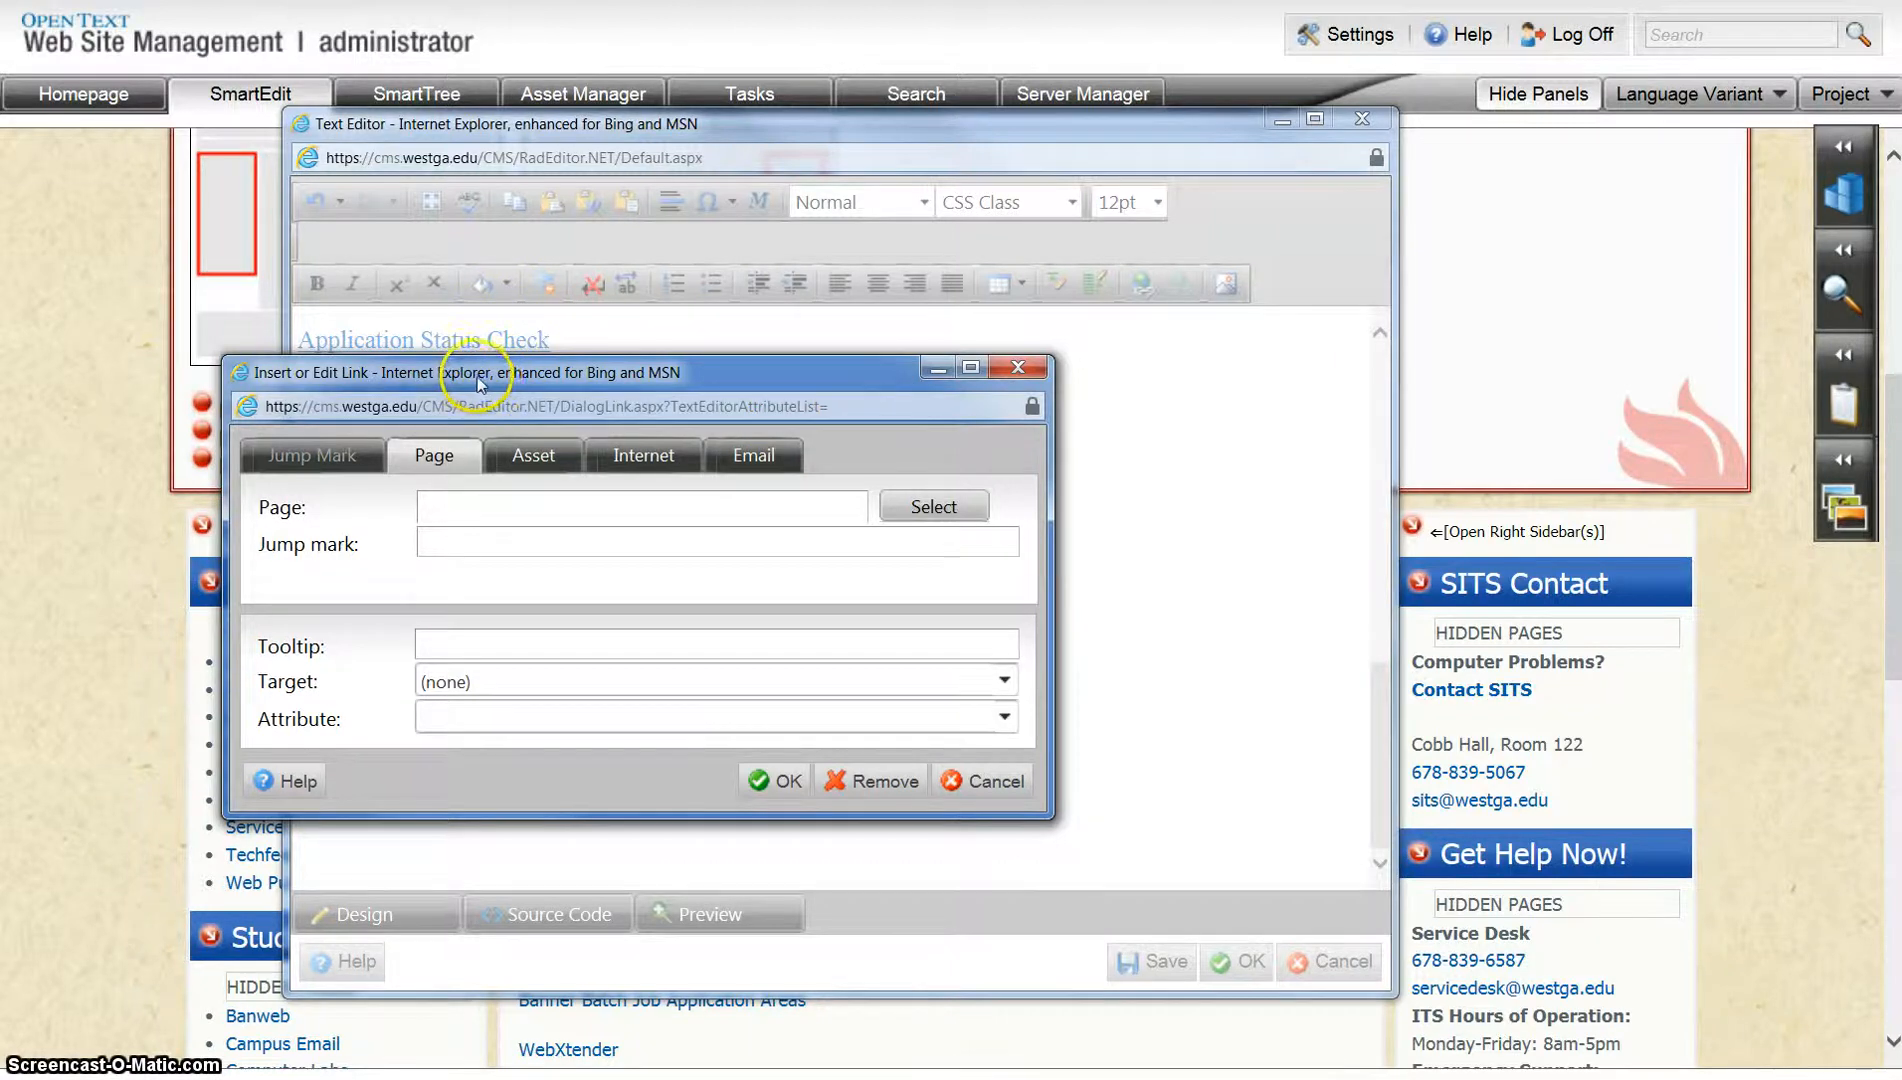
drag(488, 372, 634, 208)
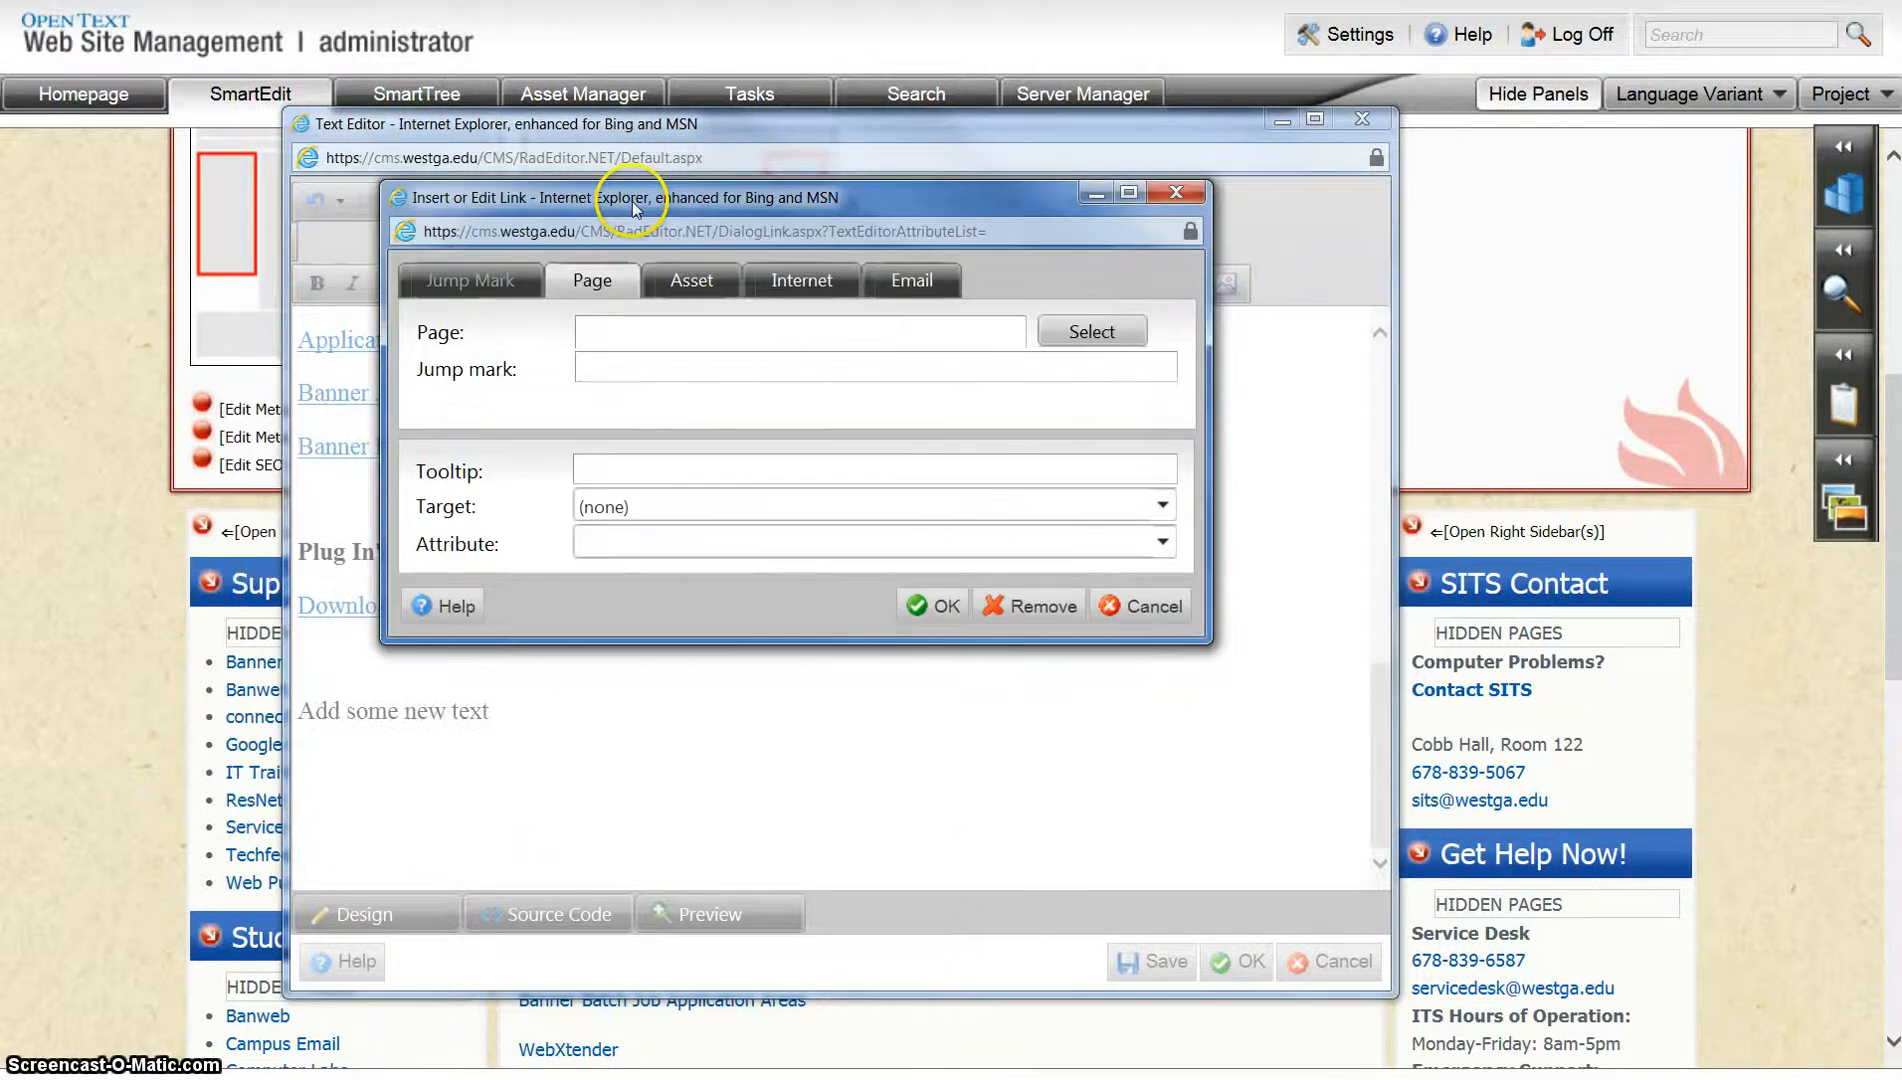
click(592, 334)
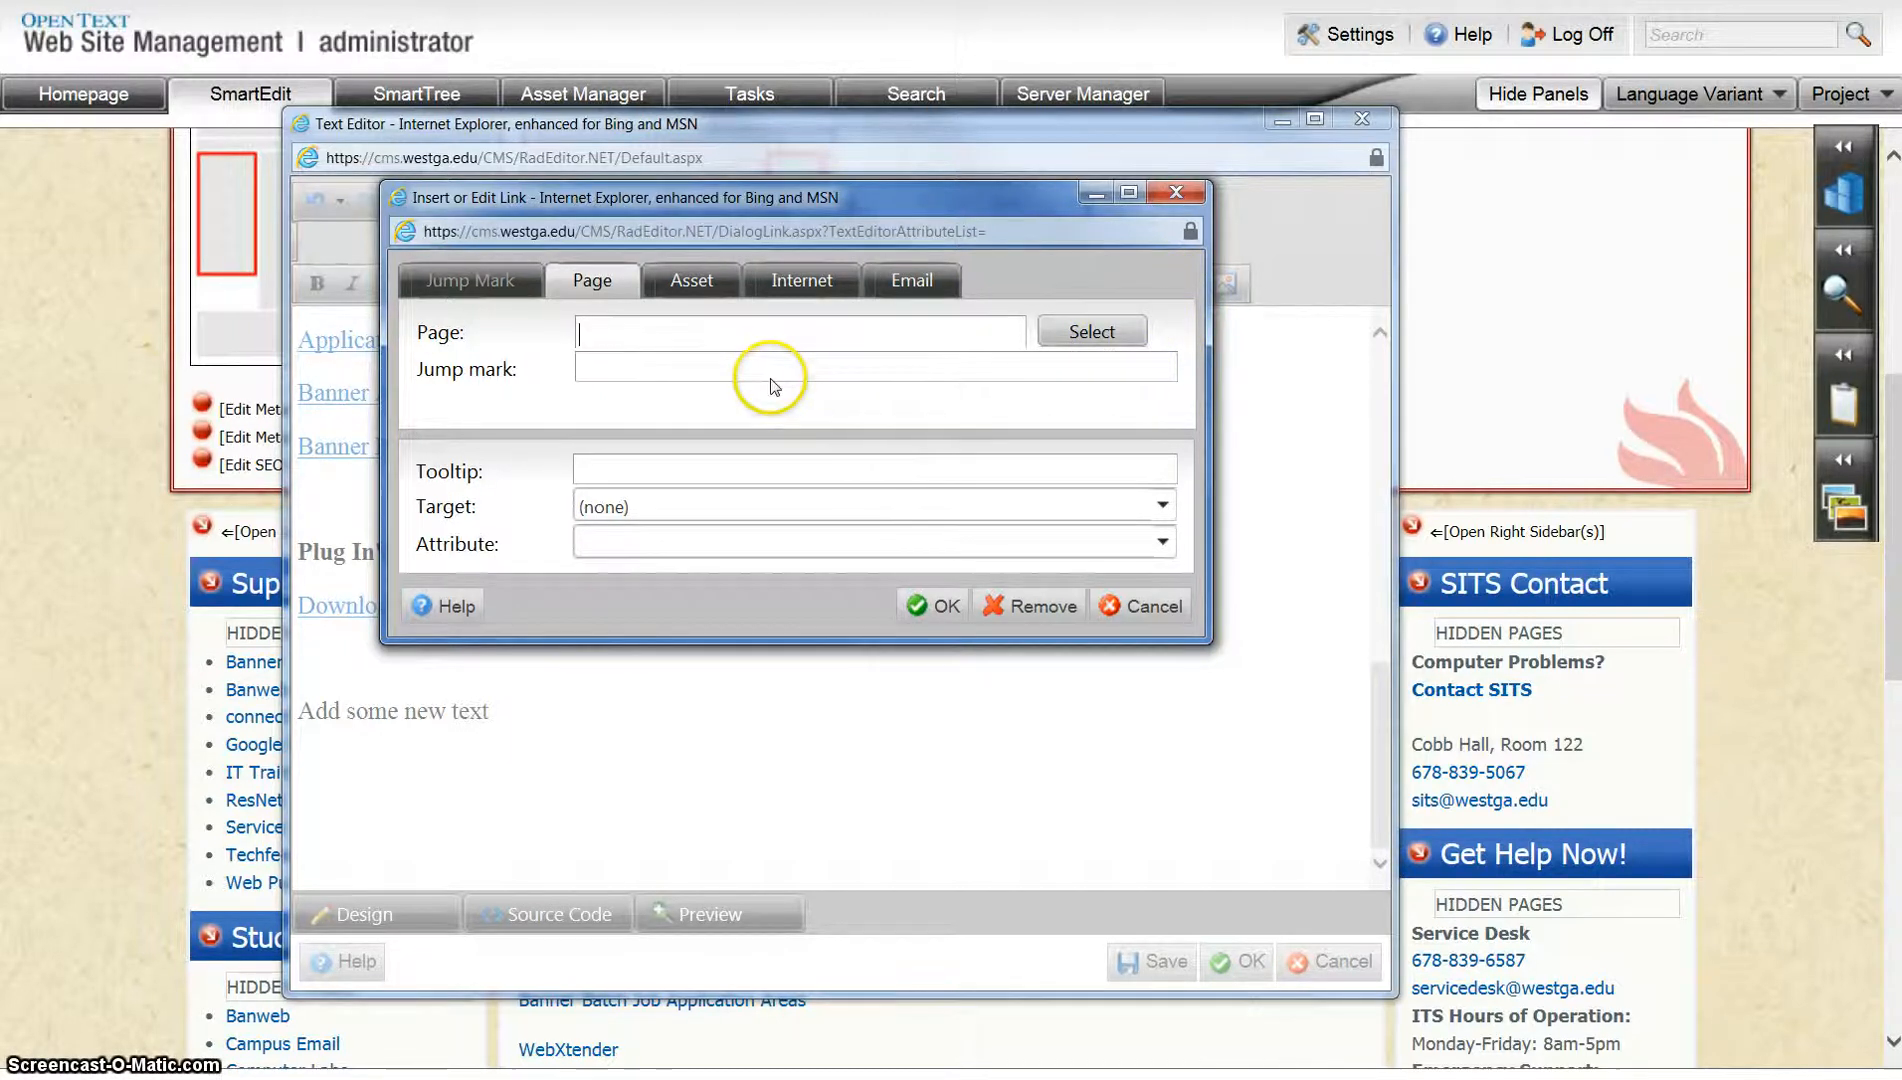
click(684, 290)
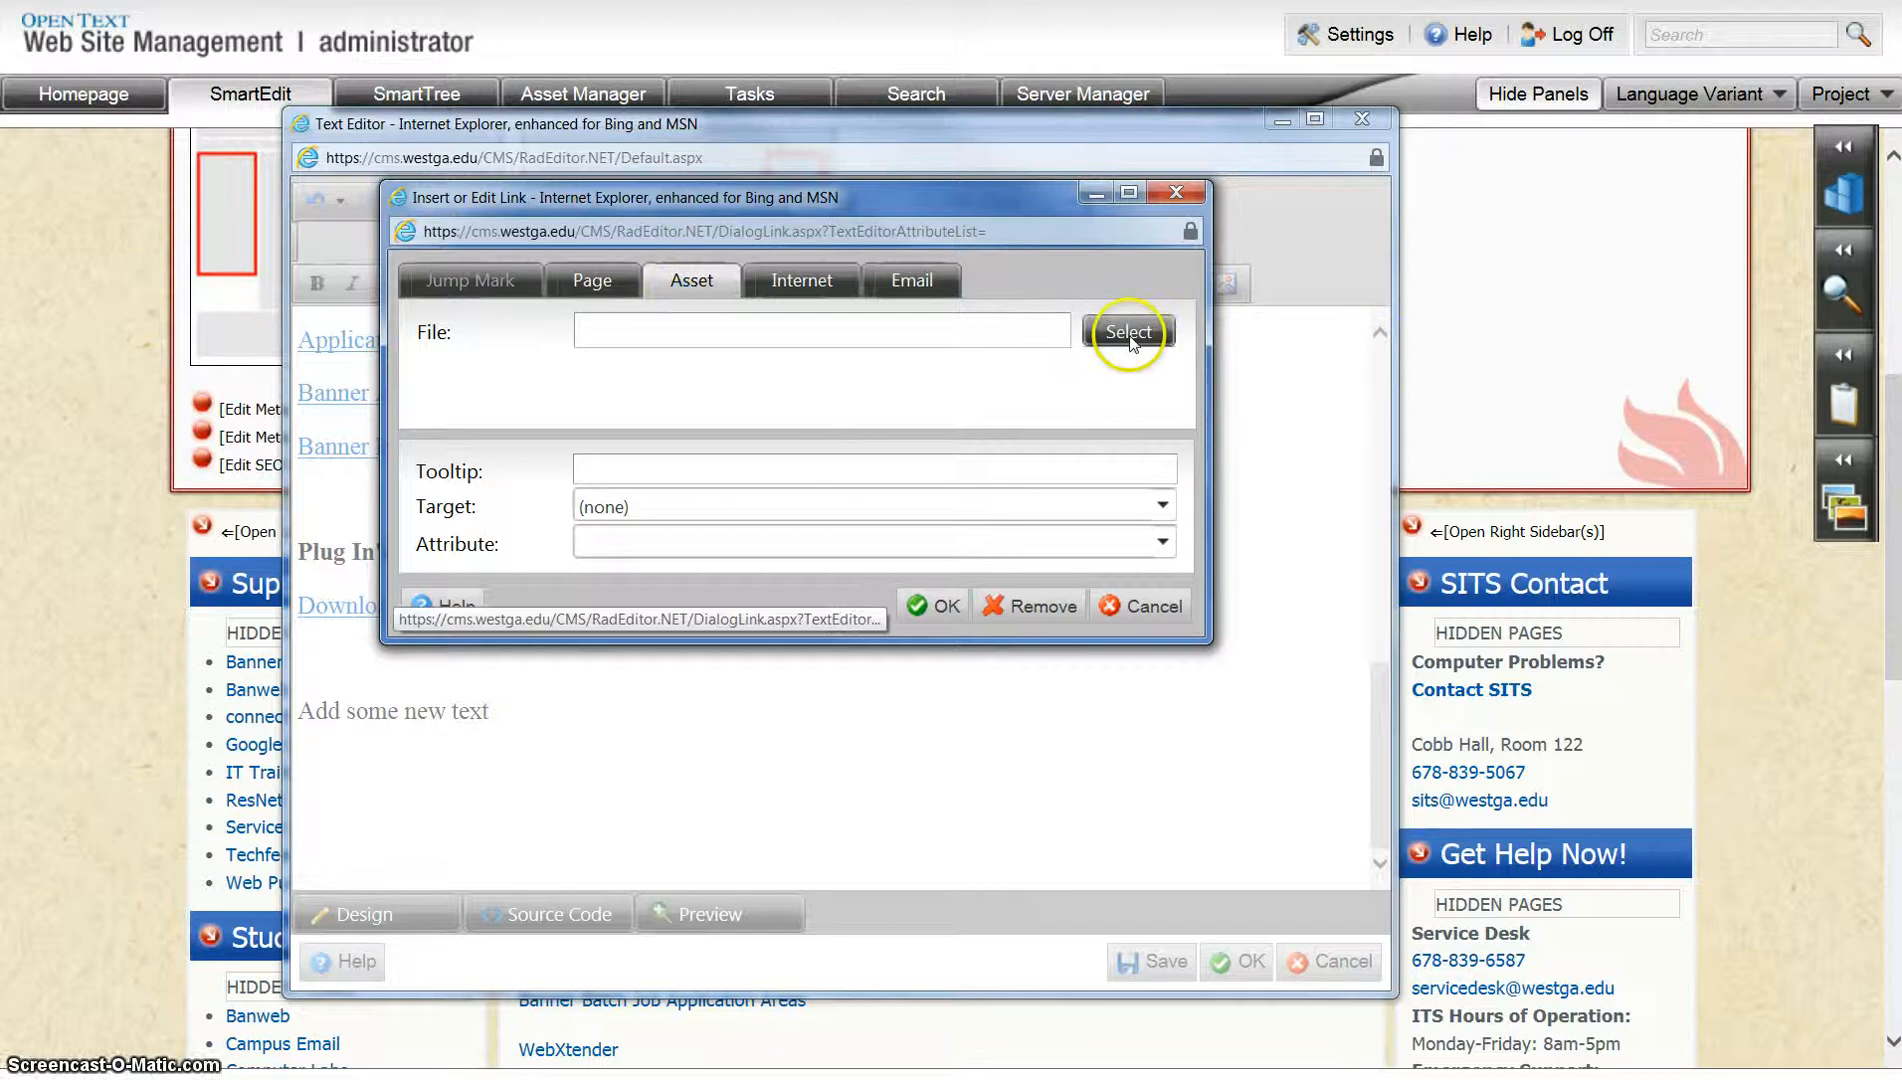
click(818, 283)
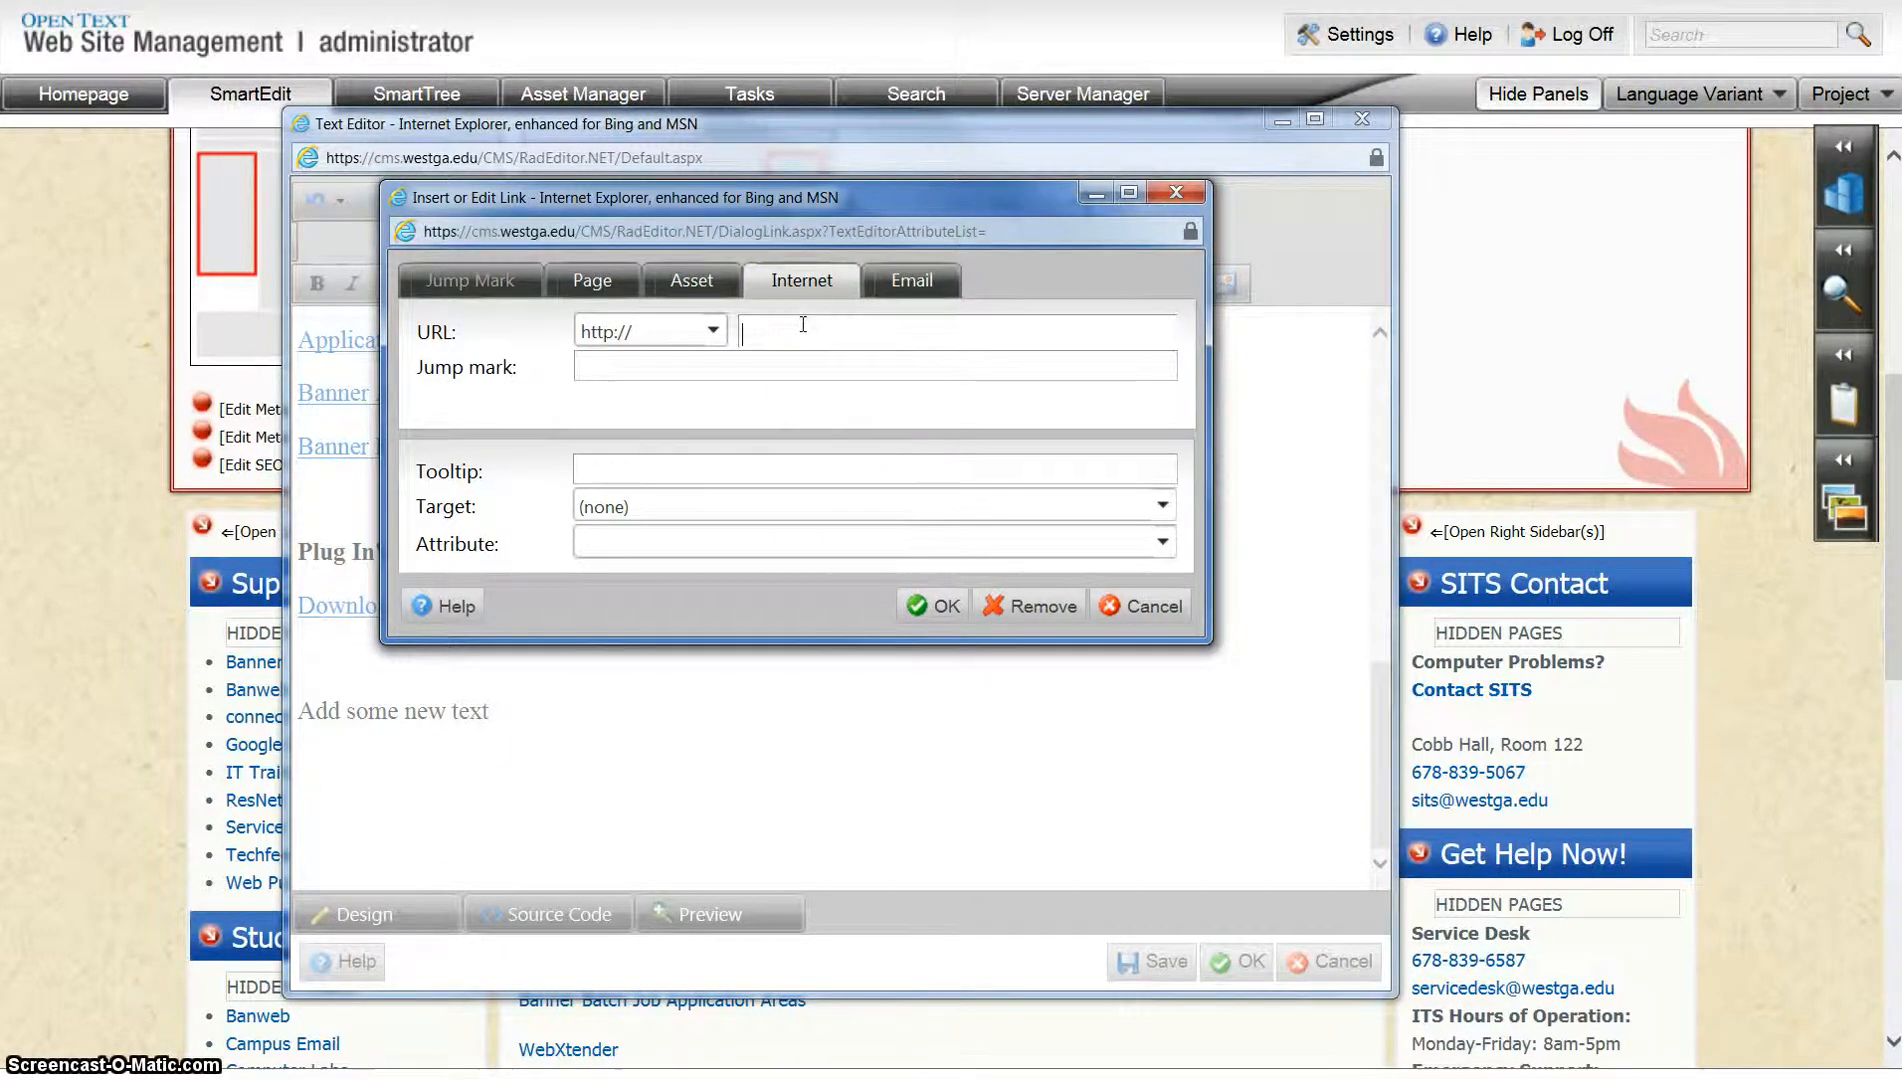
click(883, 295)
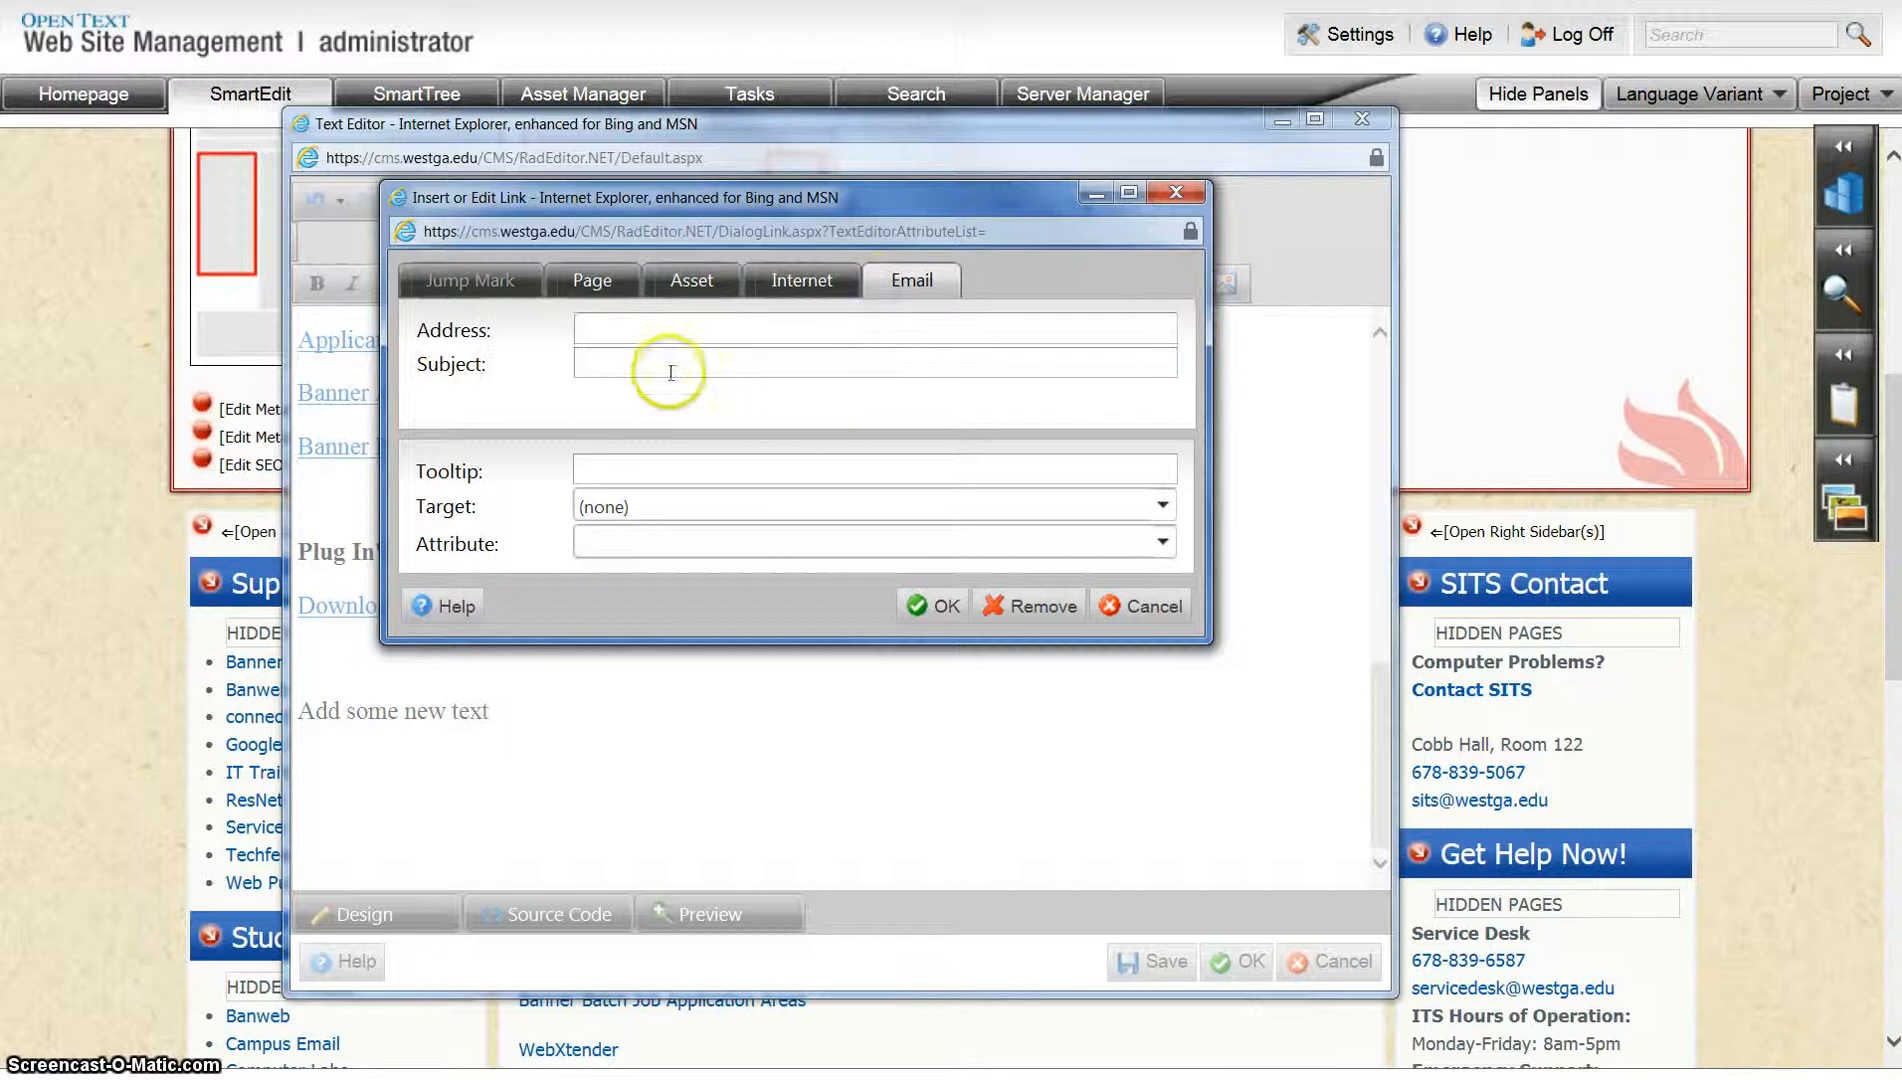
click(591, 331)
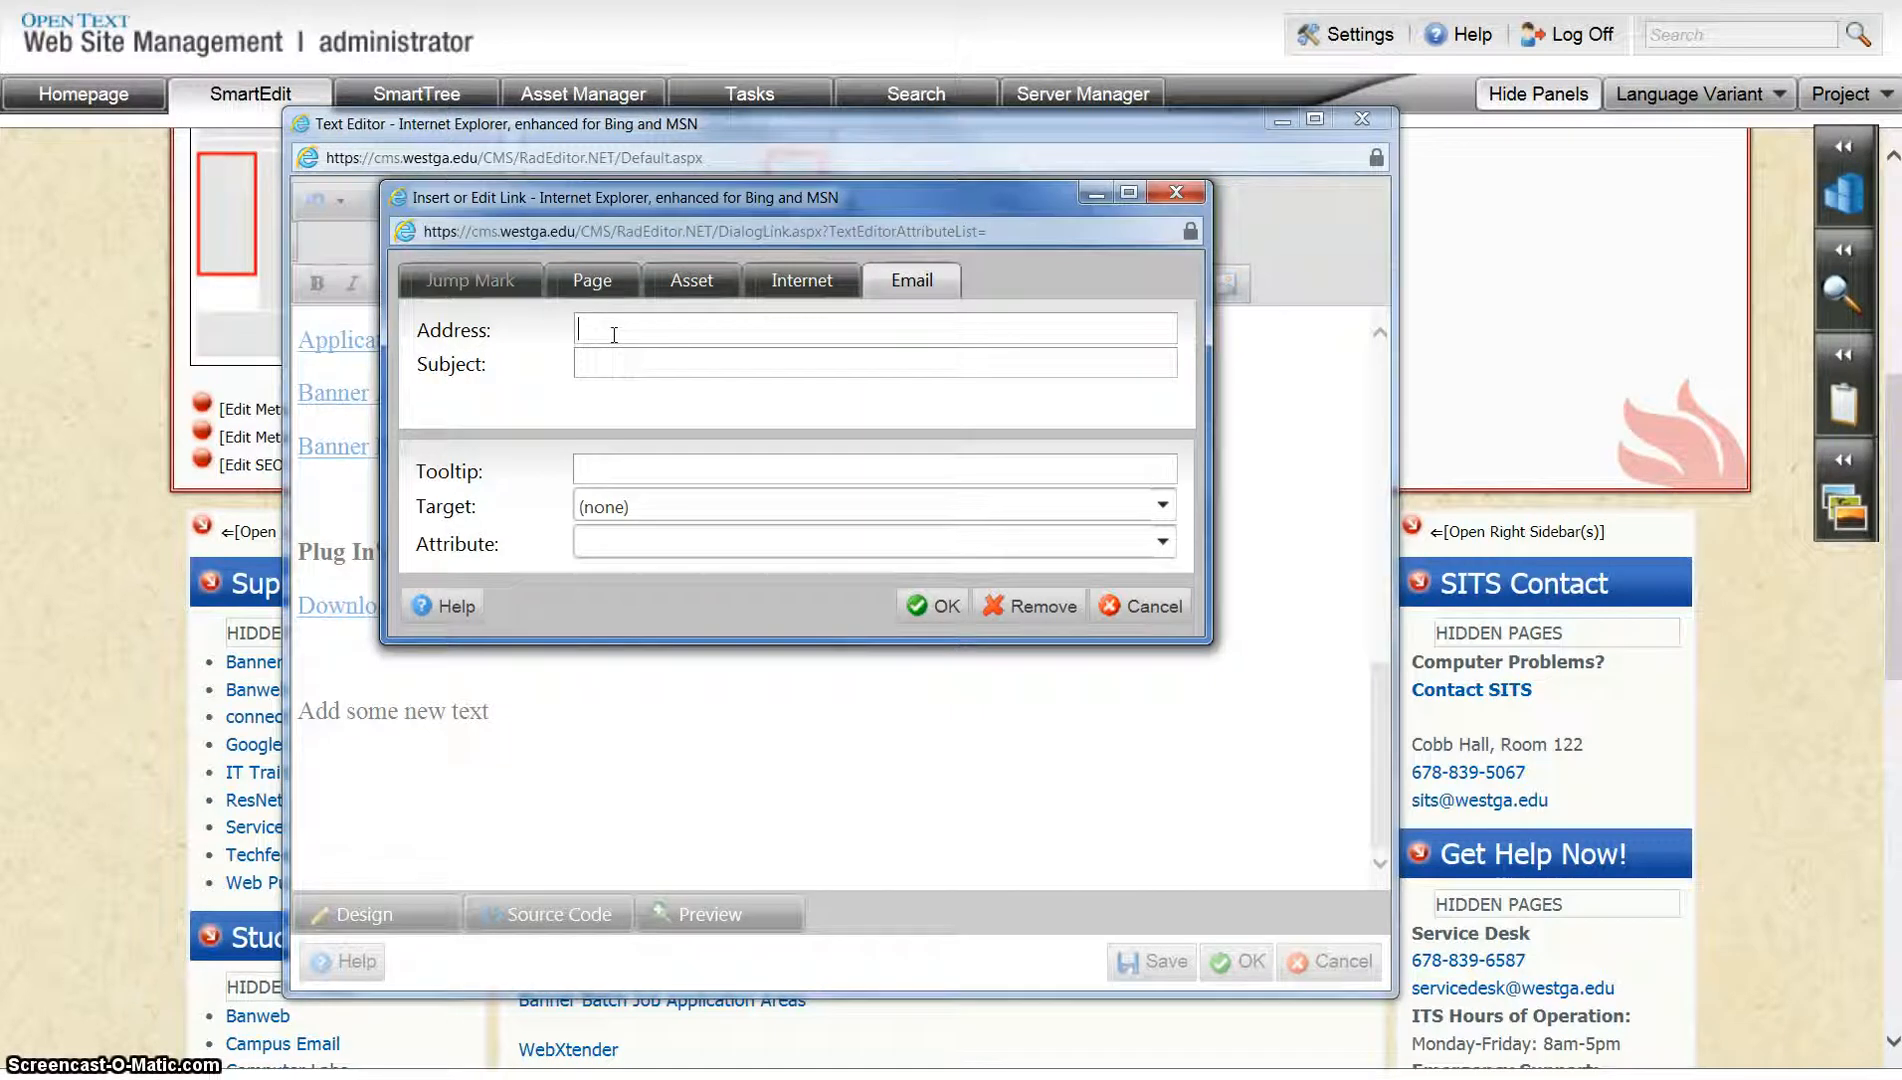
Choose the Page link type and search for target pages with the headline "Banner"
click(592, 280)
click(621, 340)
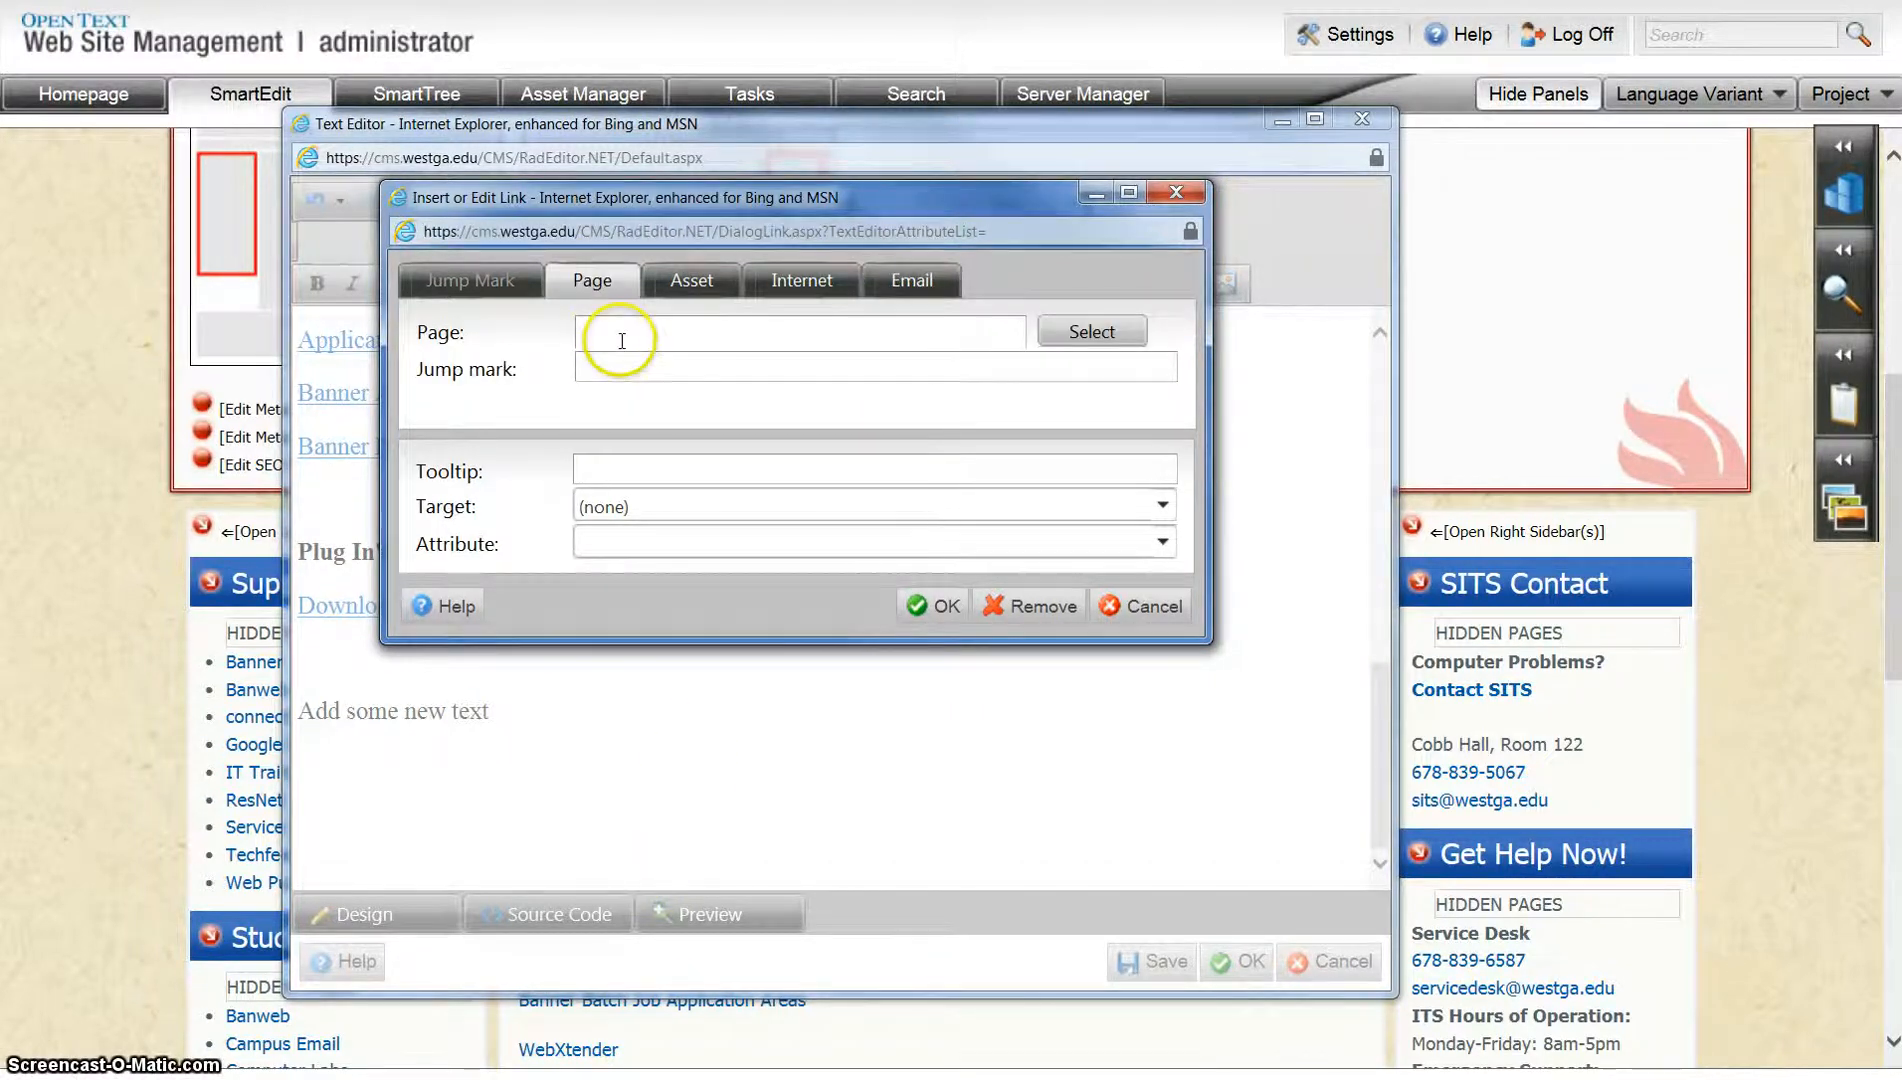
click(1090, 335)
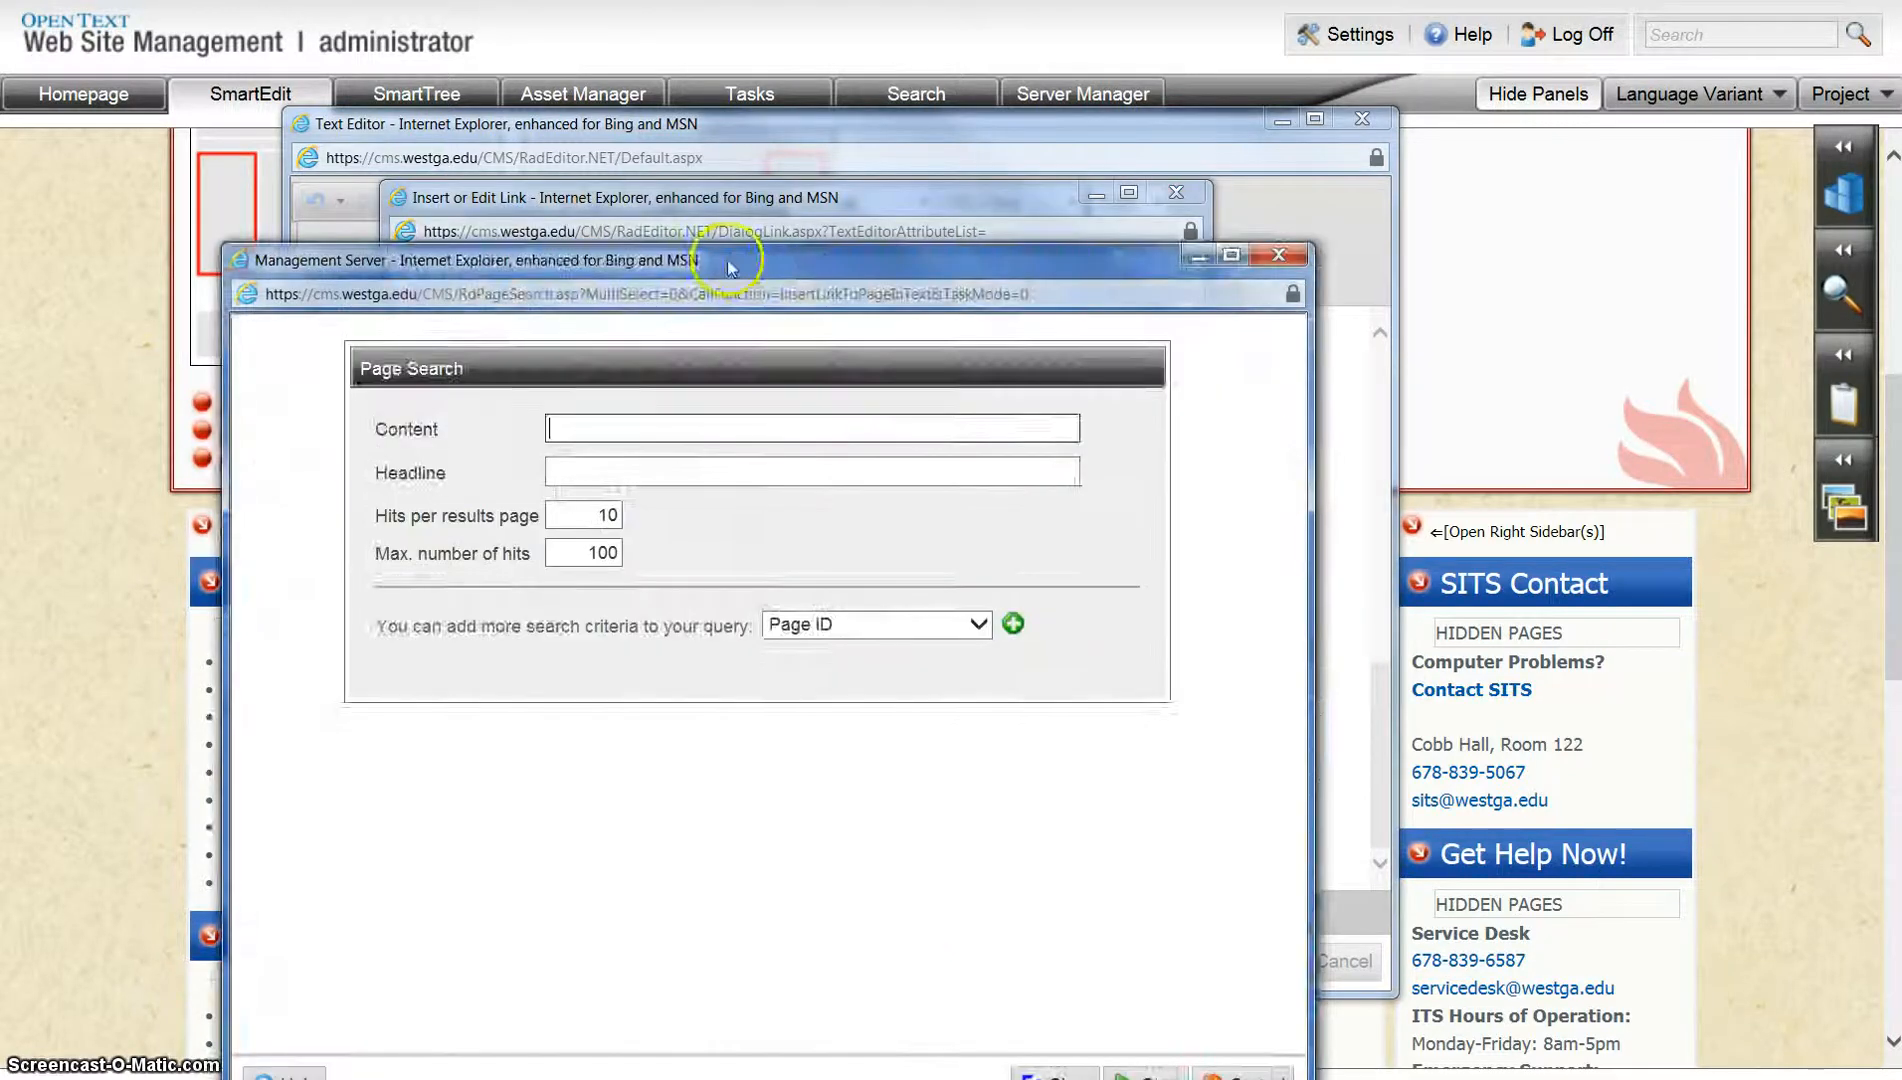
drag(733, 260, 820, 92)
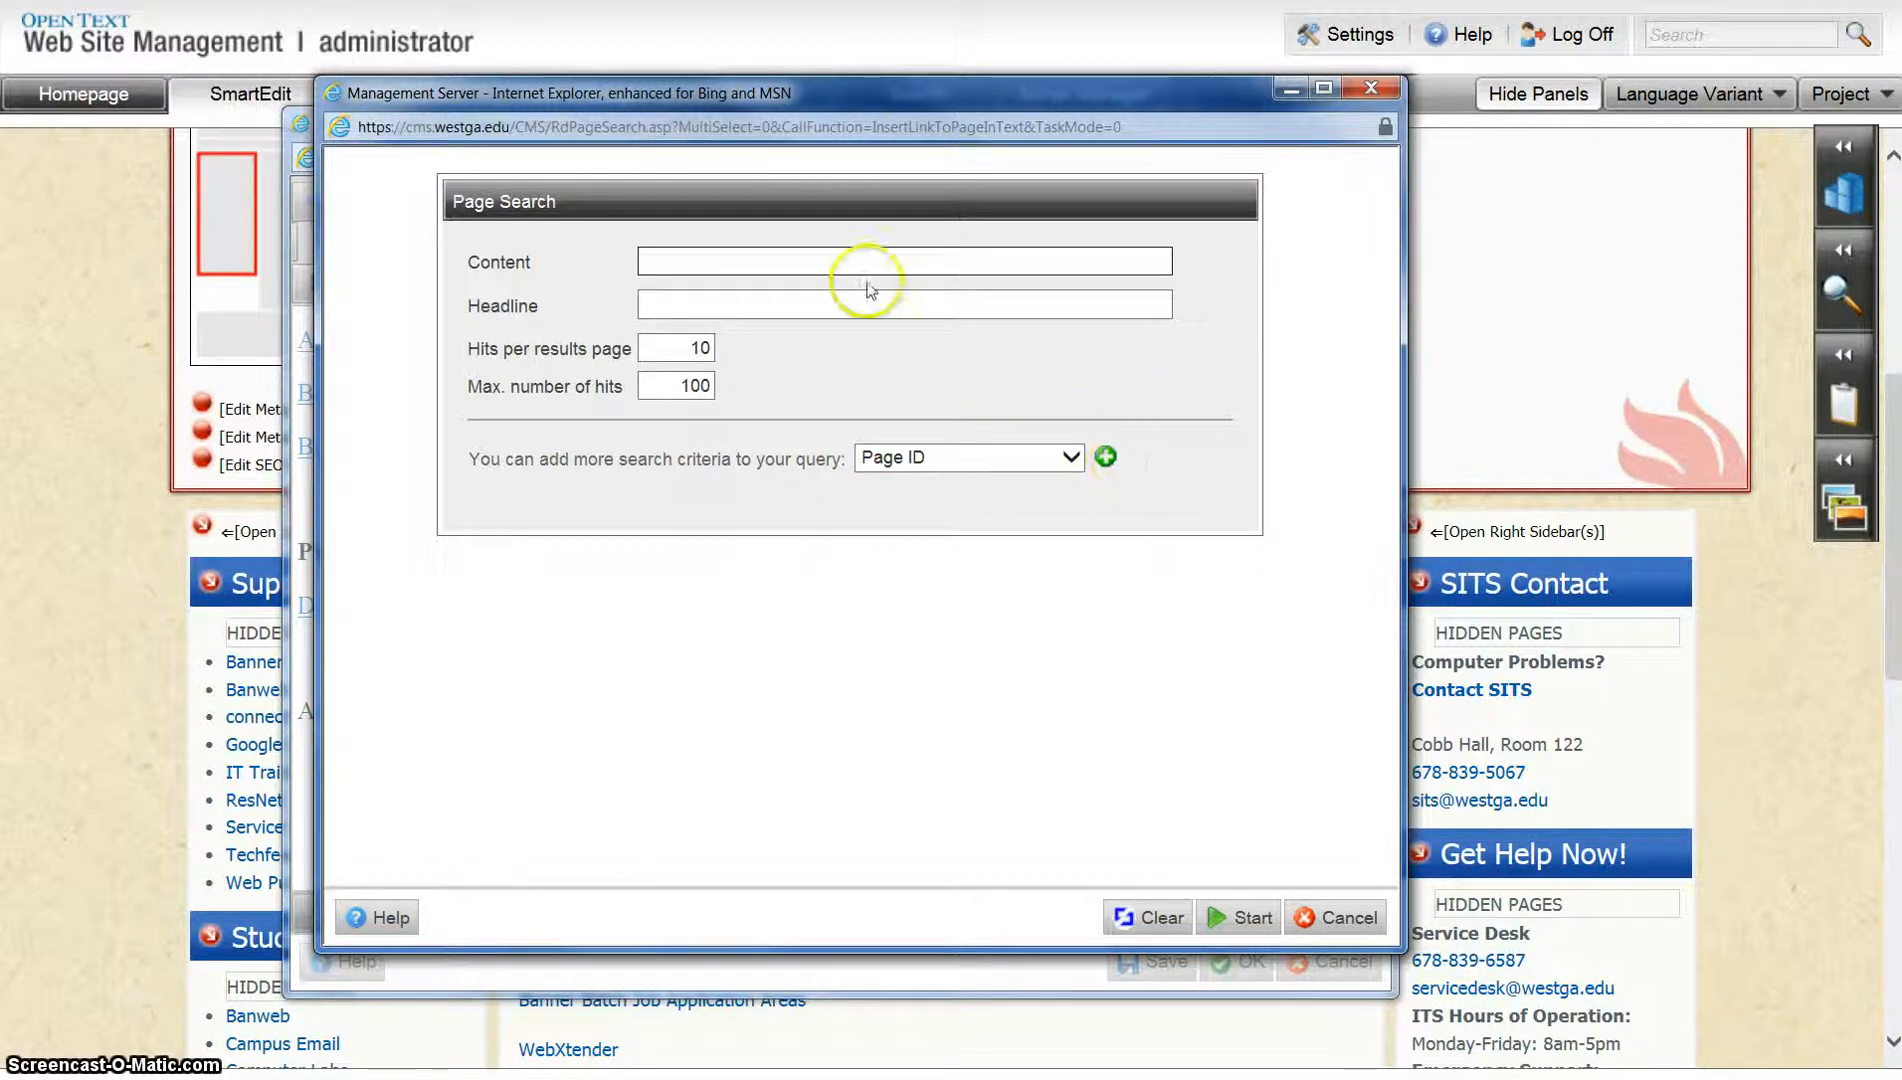
click(732, 297)
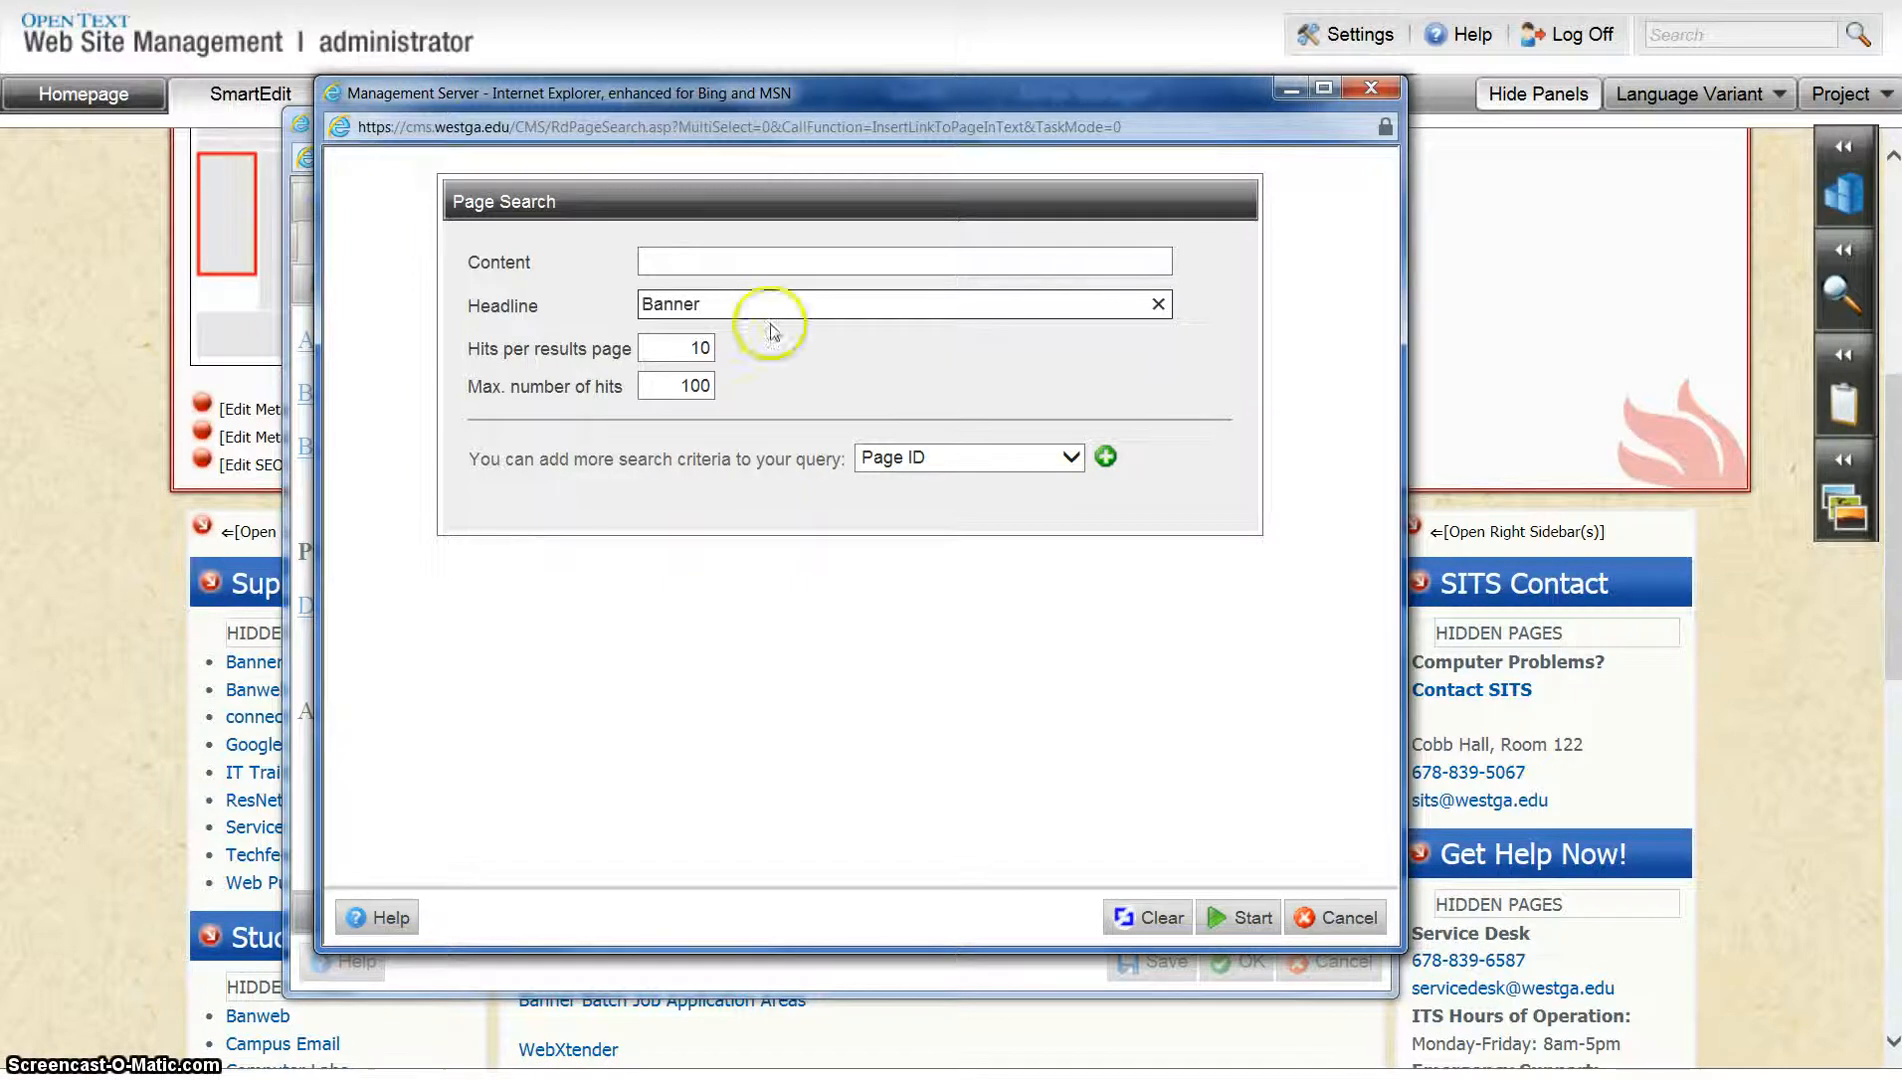
click(1254, 937)
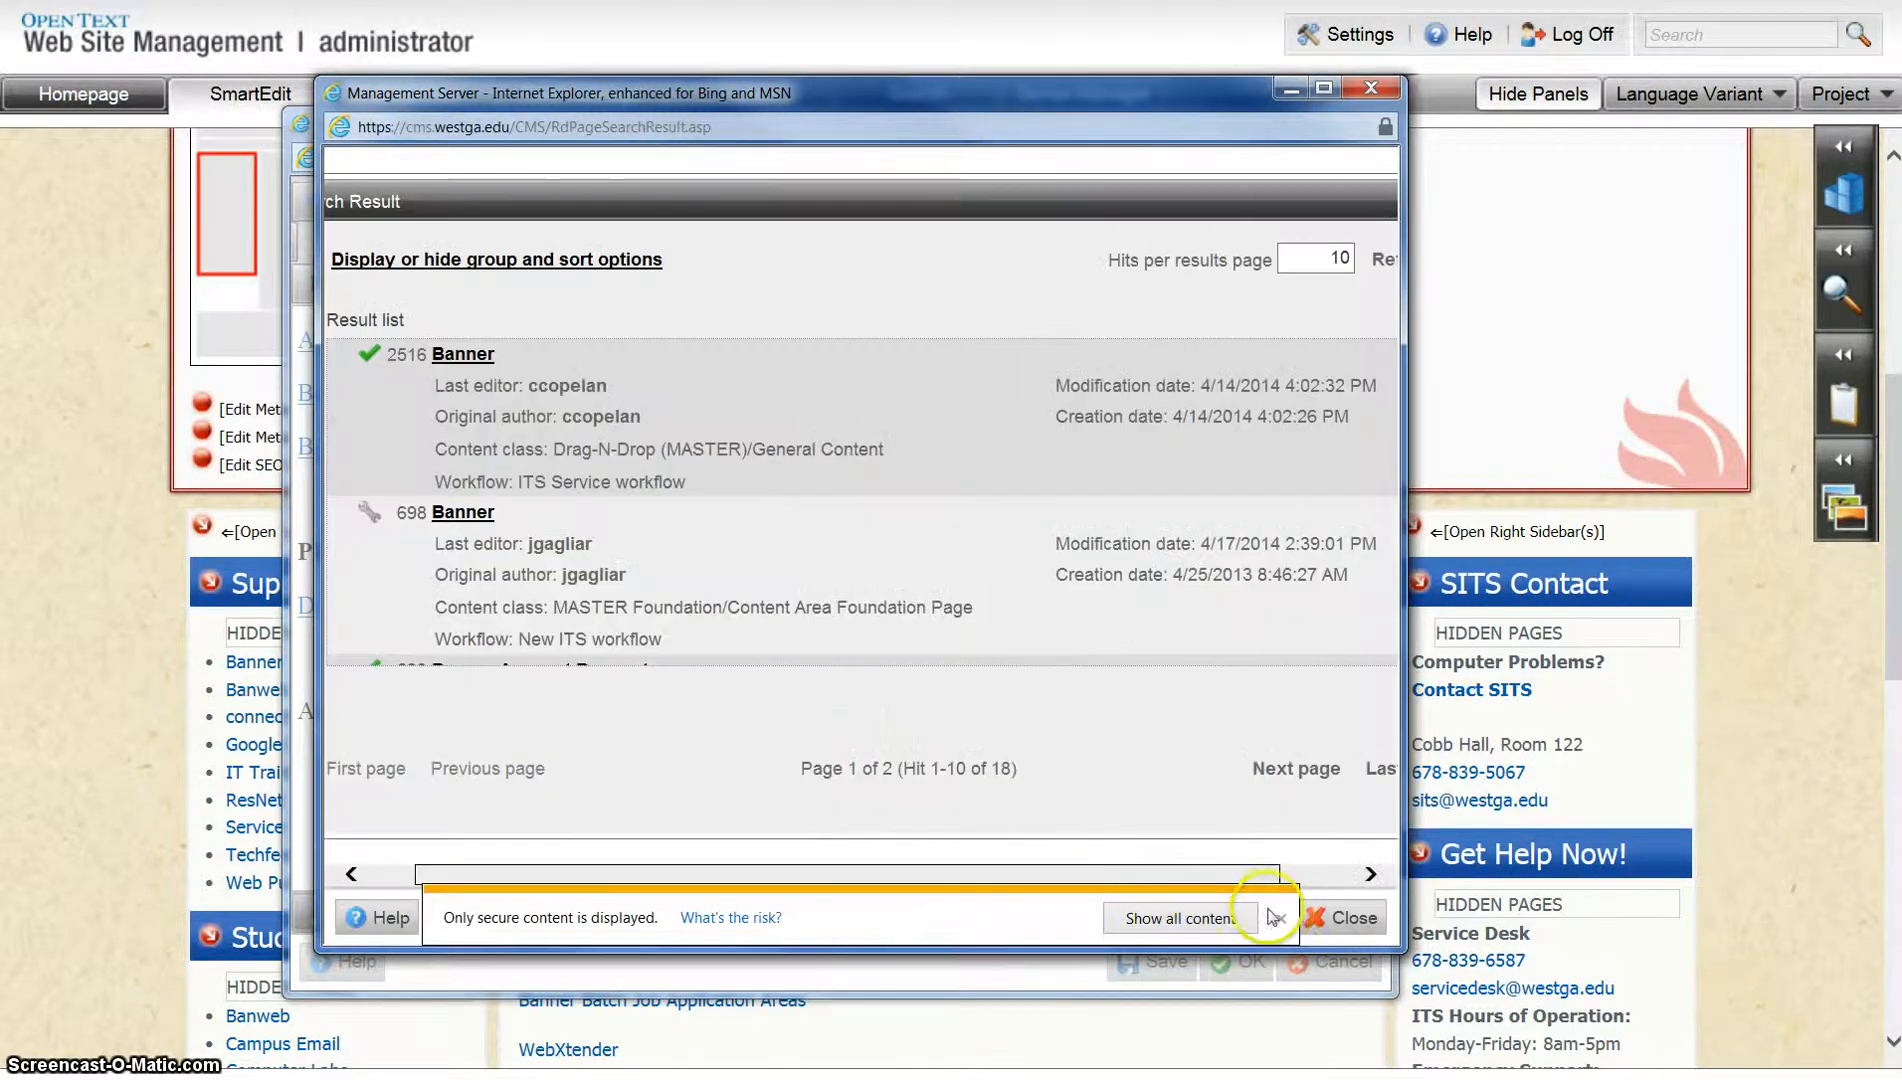
Link "Add some new text" to the Banner page with ID 2516 from the search results
click(1280, 918)
scroll(640, 424, down, 1)
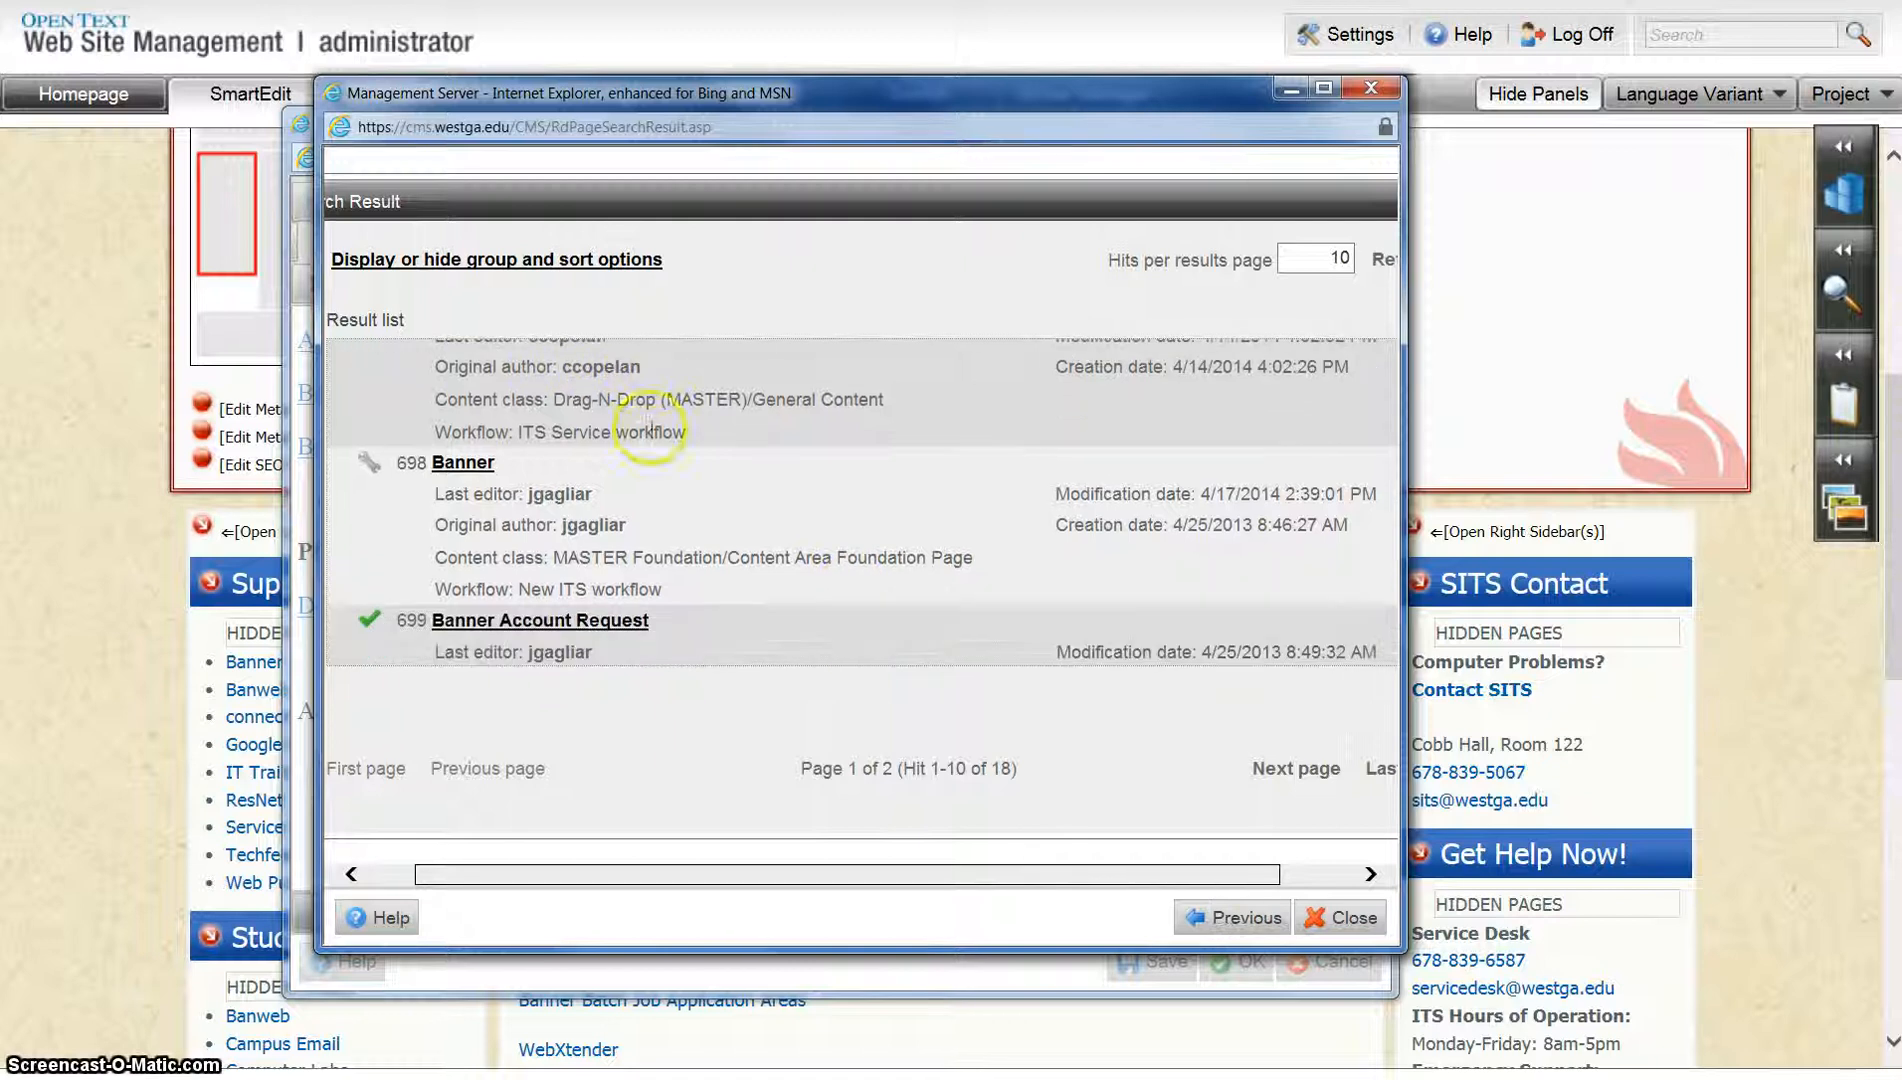
scroll(485, 478, up, 1)
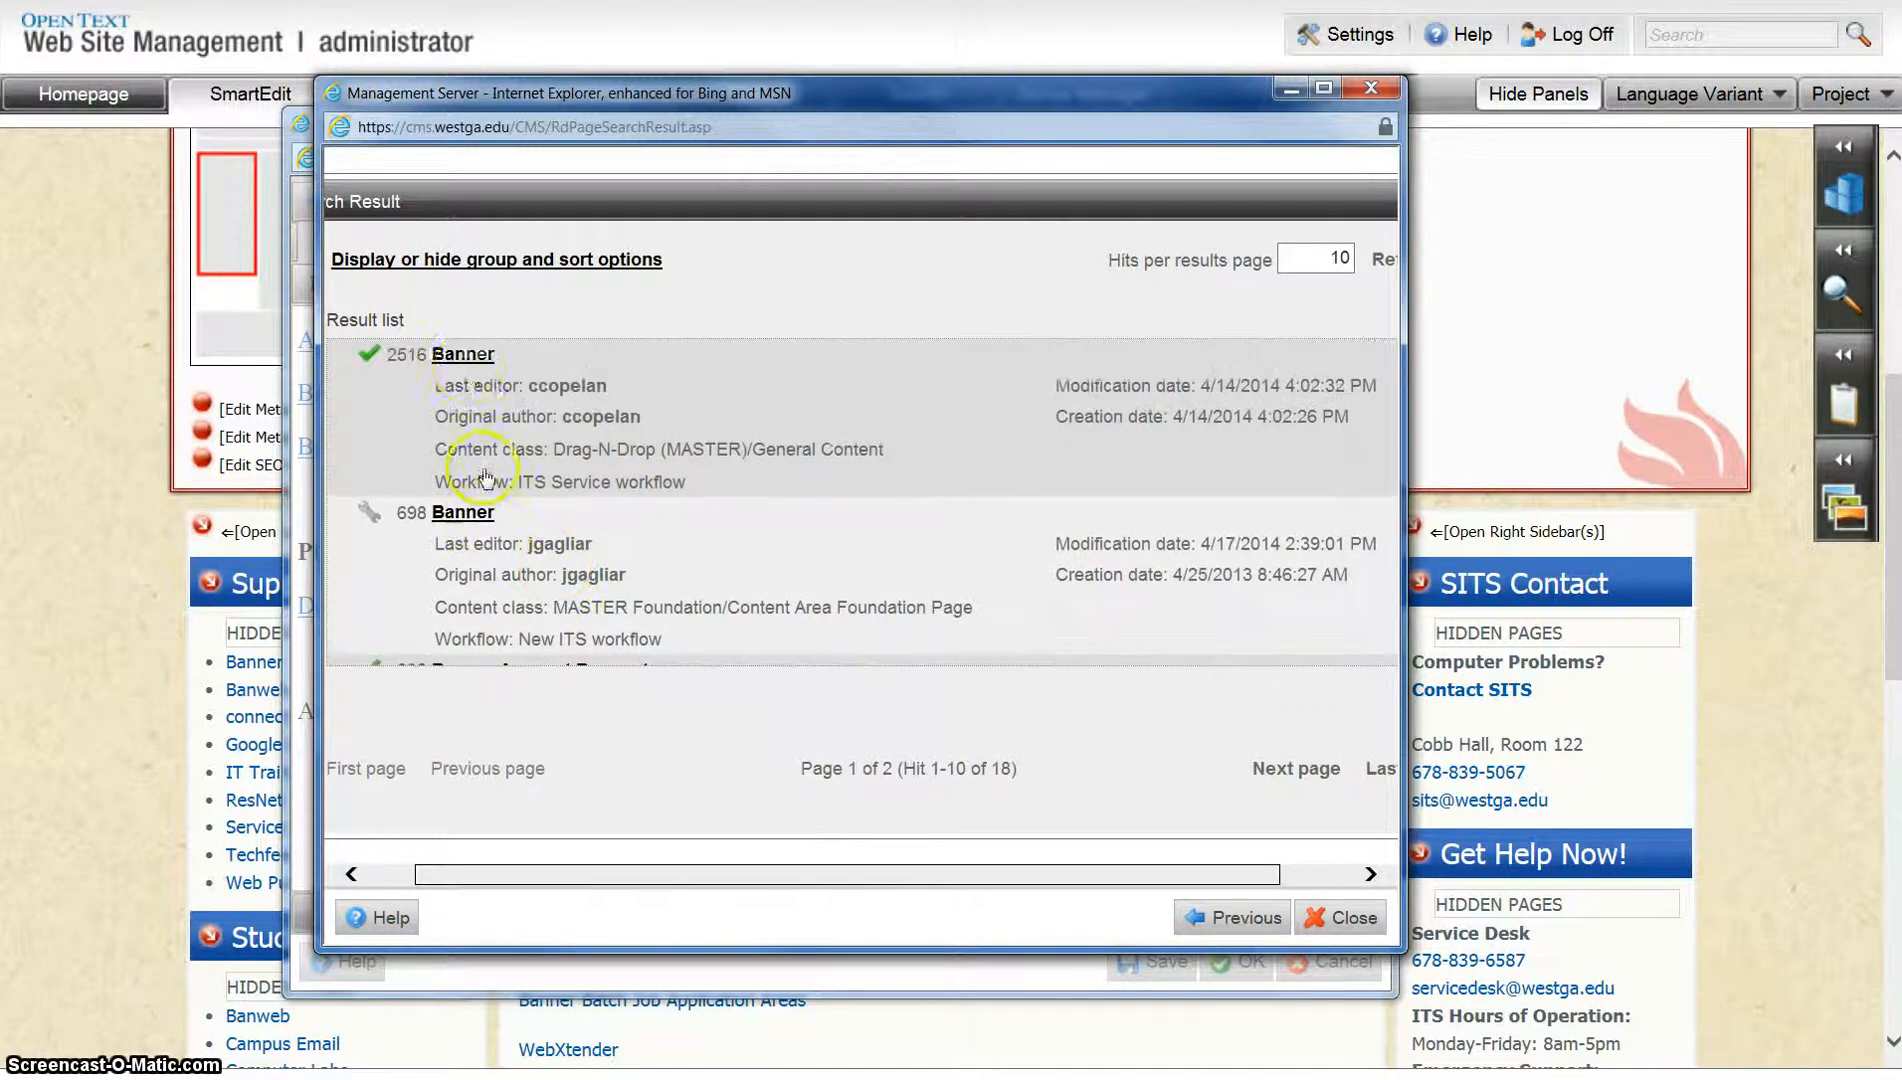
click(463, 355)
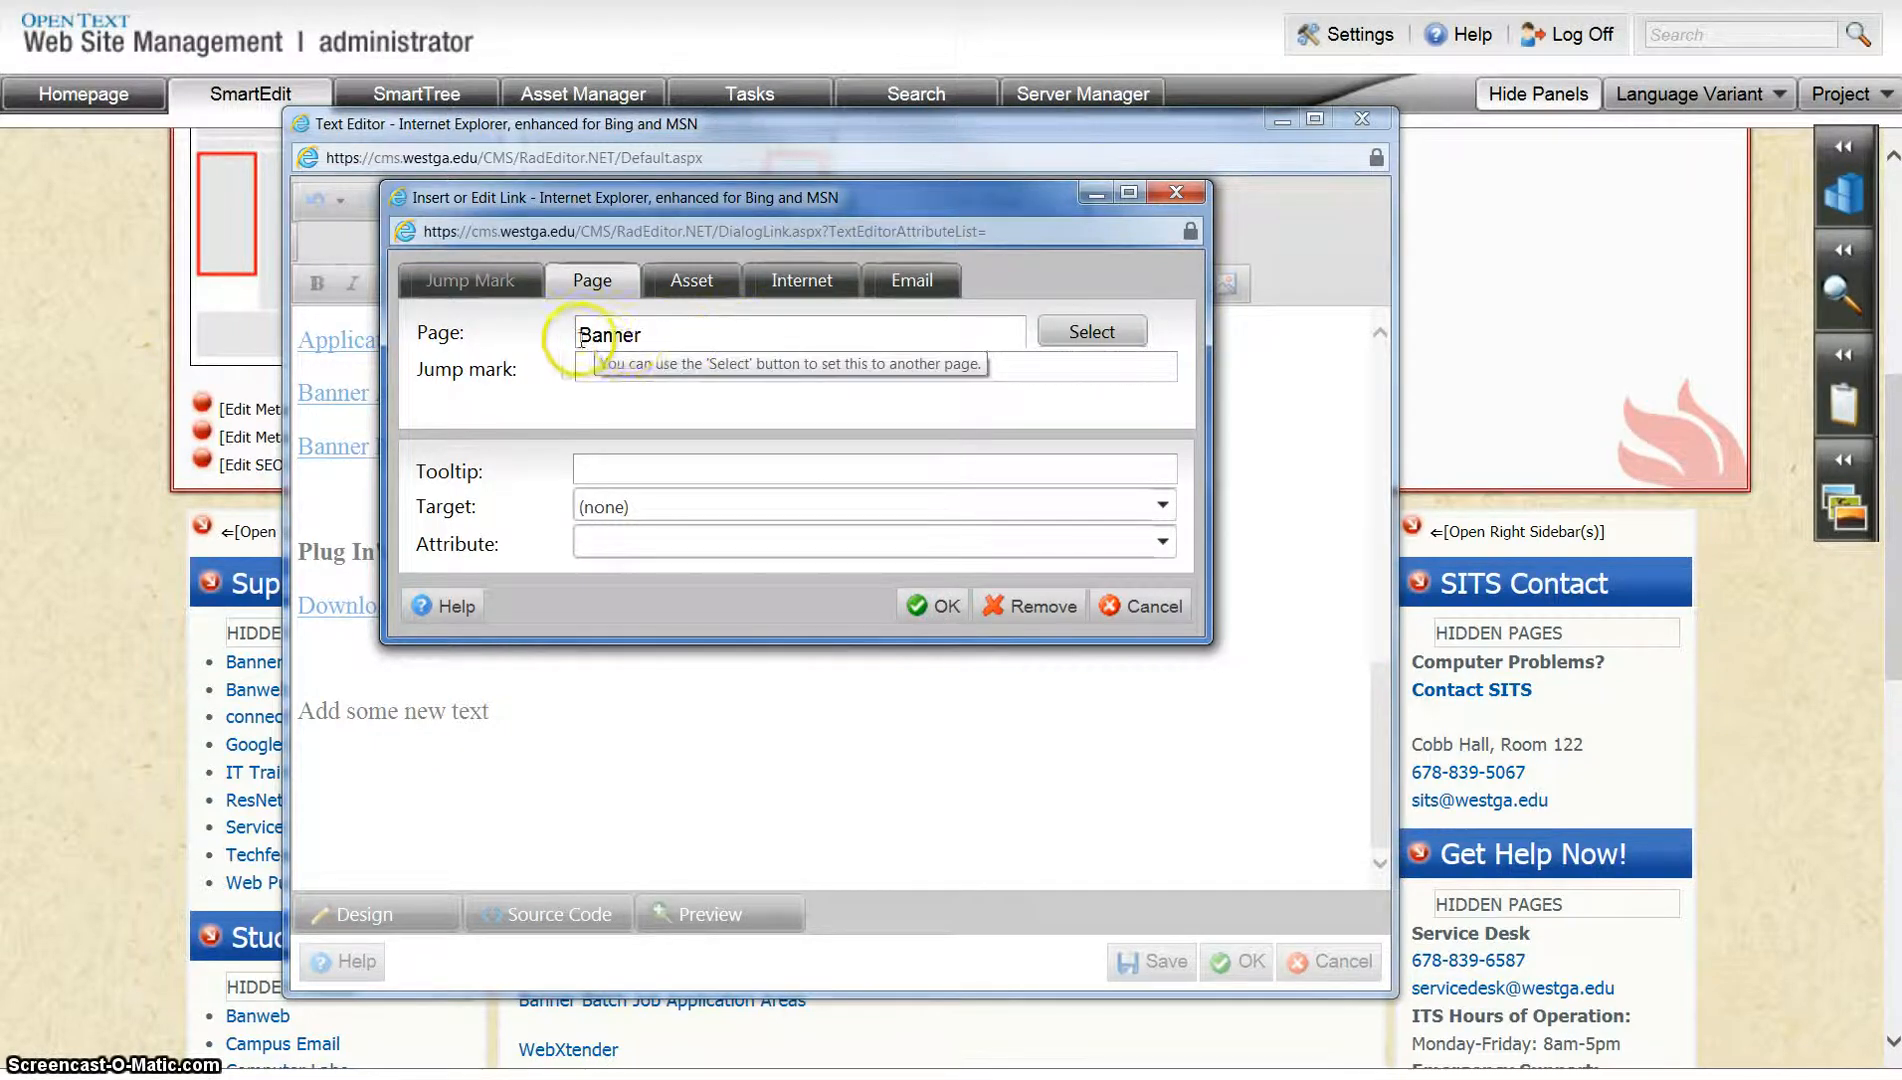
click(933, 606)
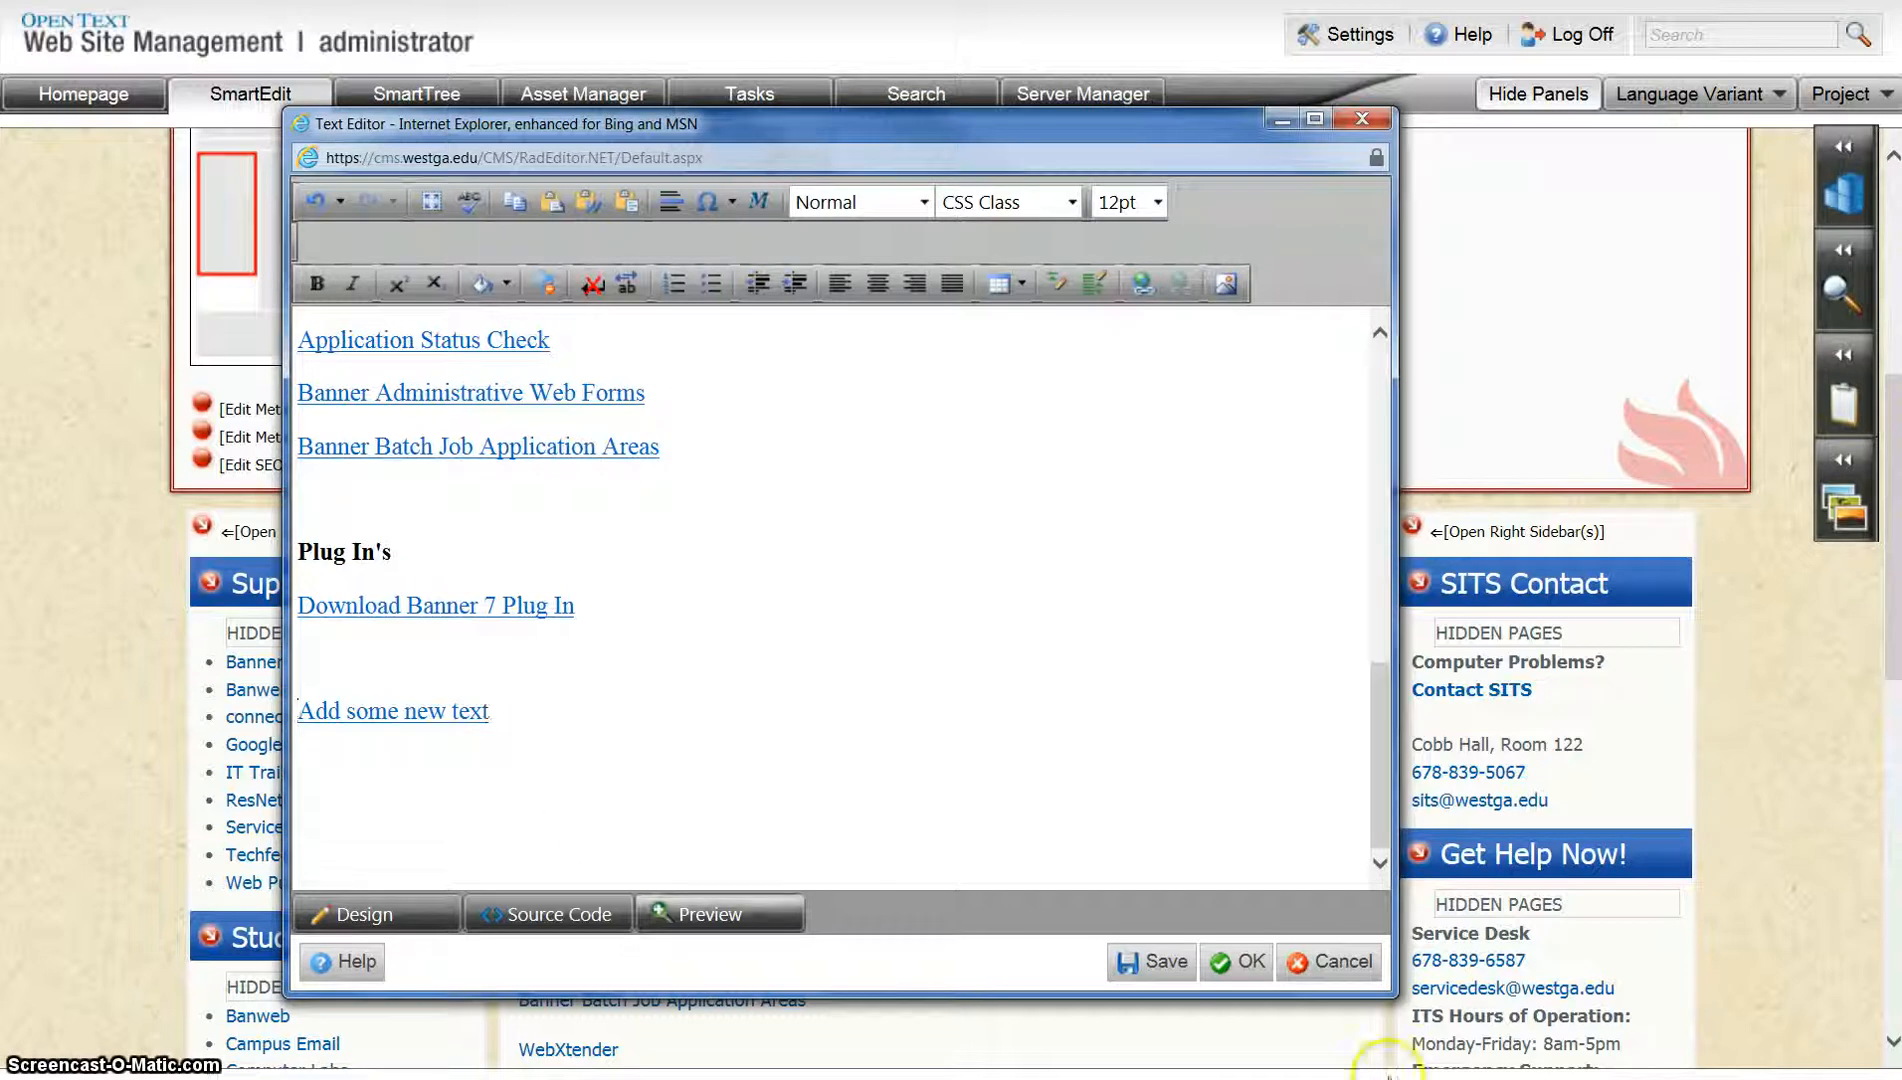
Discard the changes in the text editor and close the Banner page for editing
click(1355, 968)
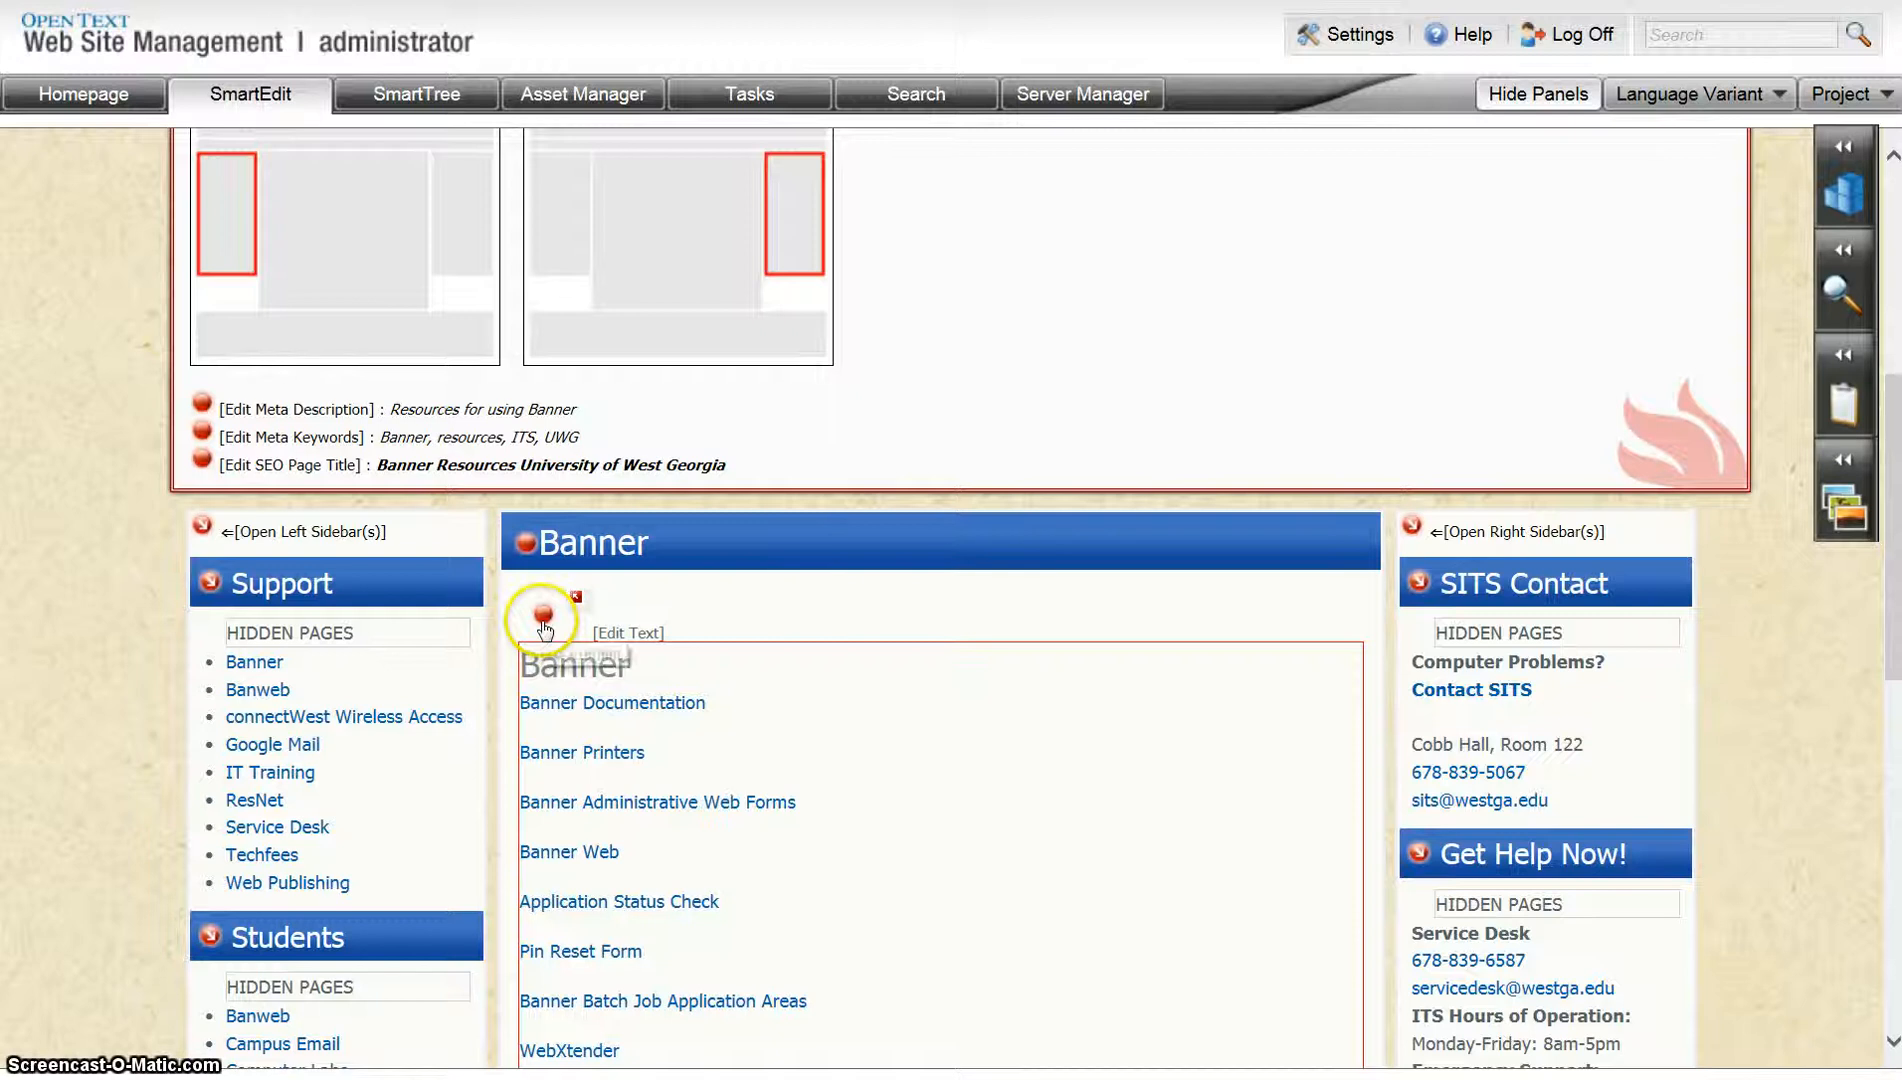
scroll(713, 585, up, 2)
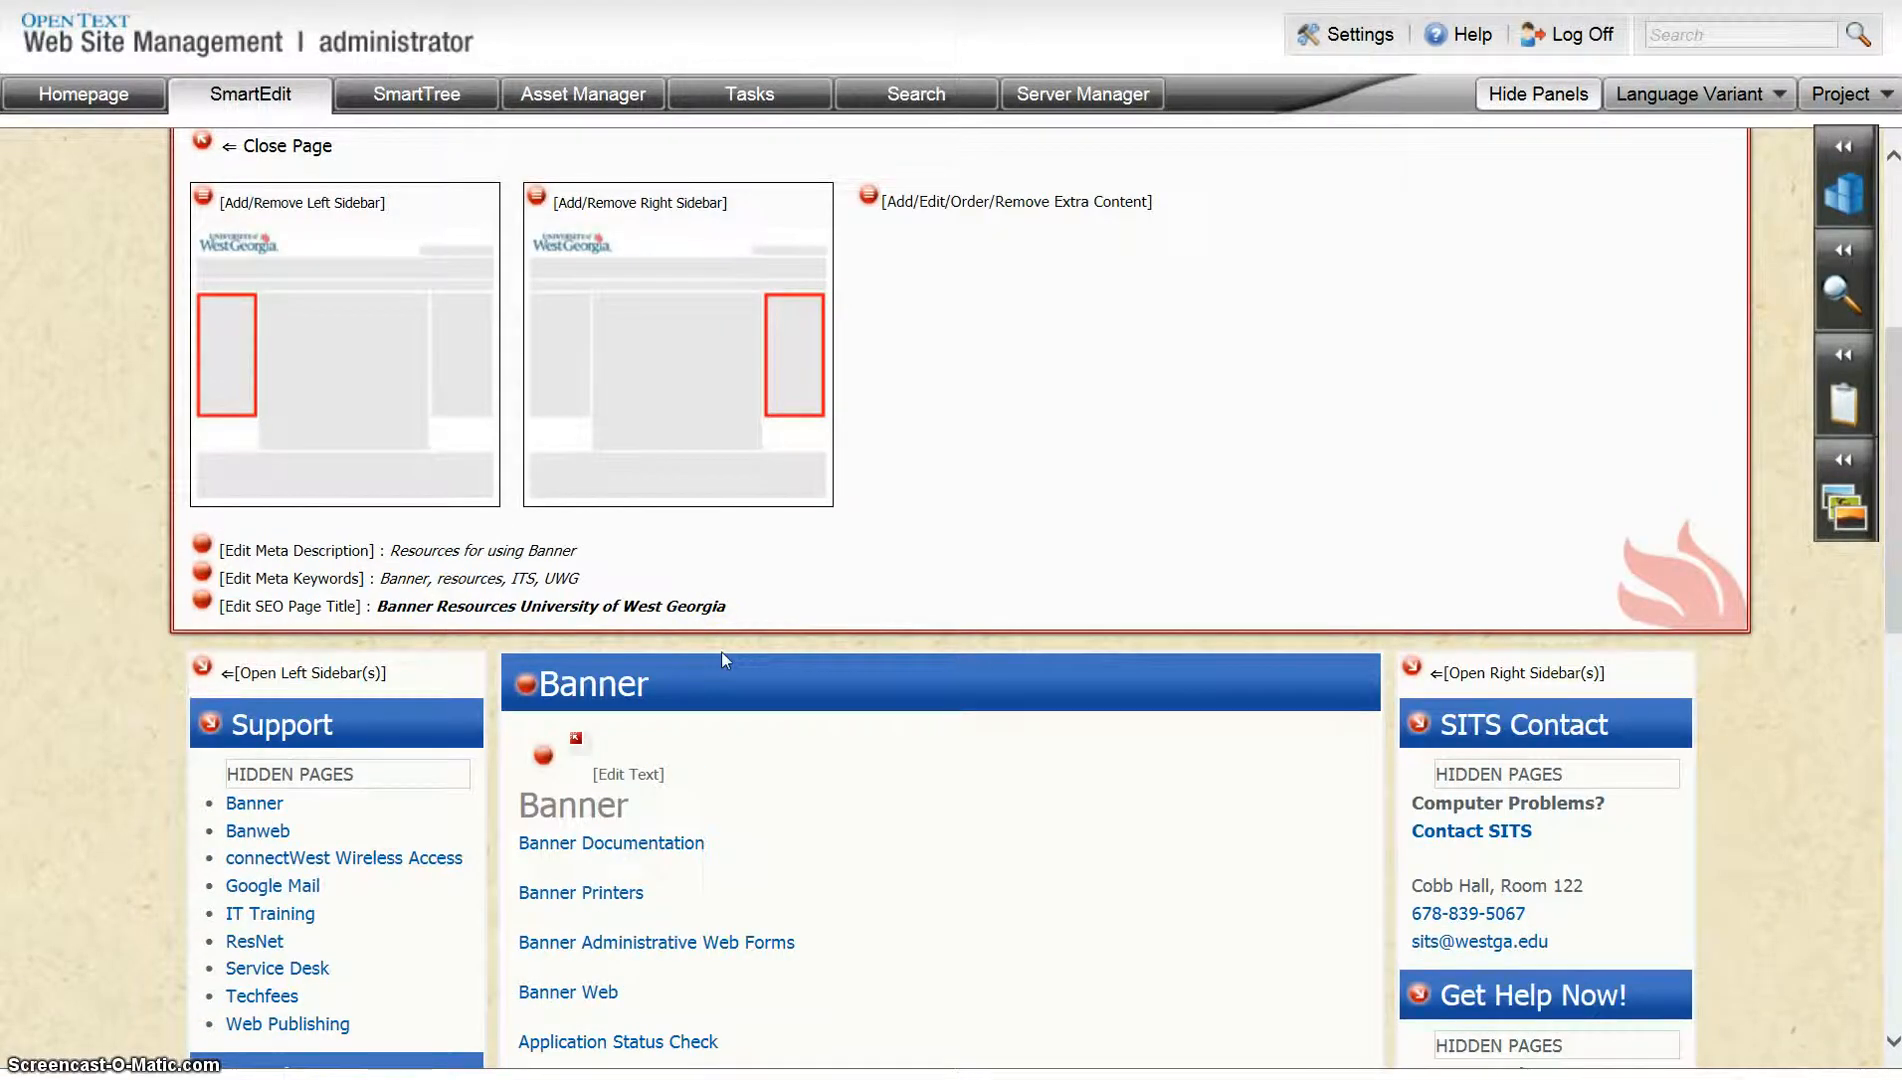
scroll(425, 658, up, 2)
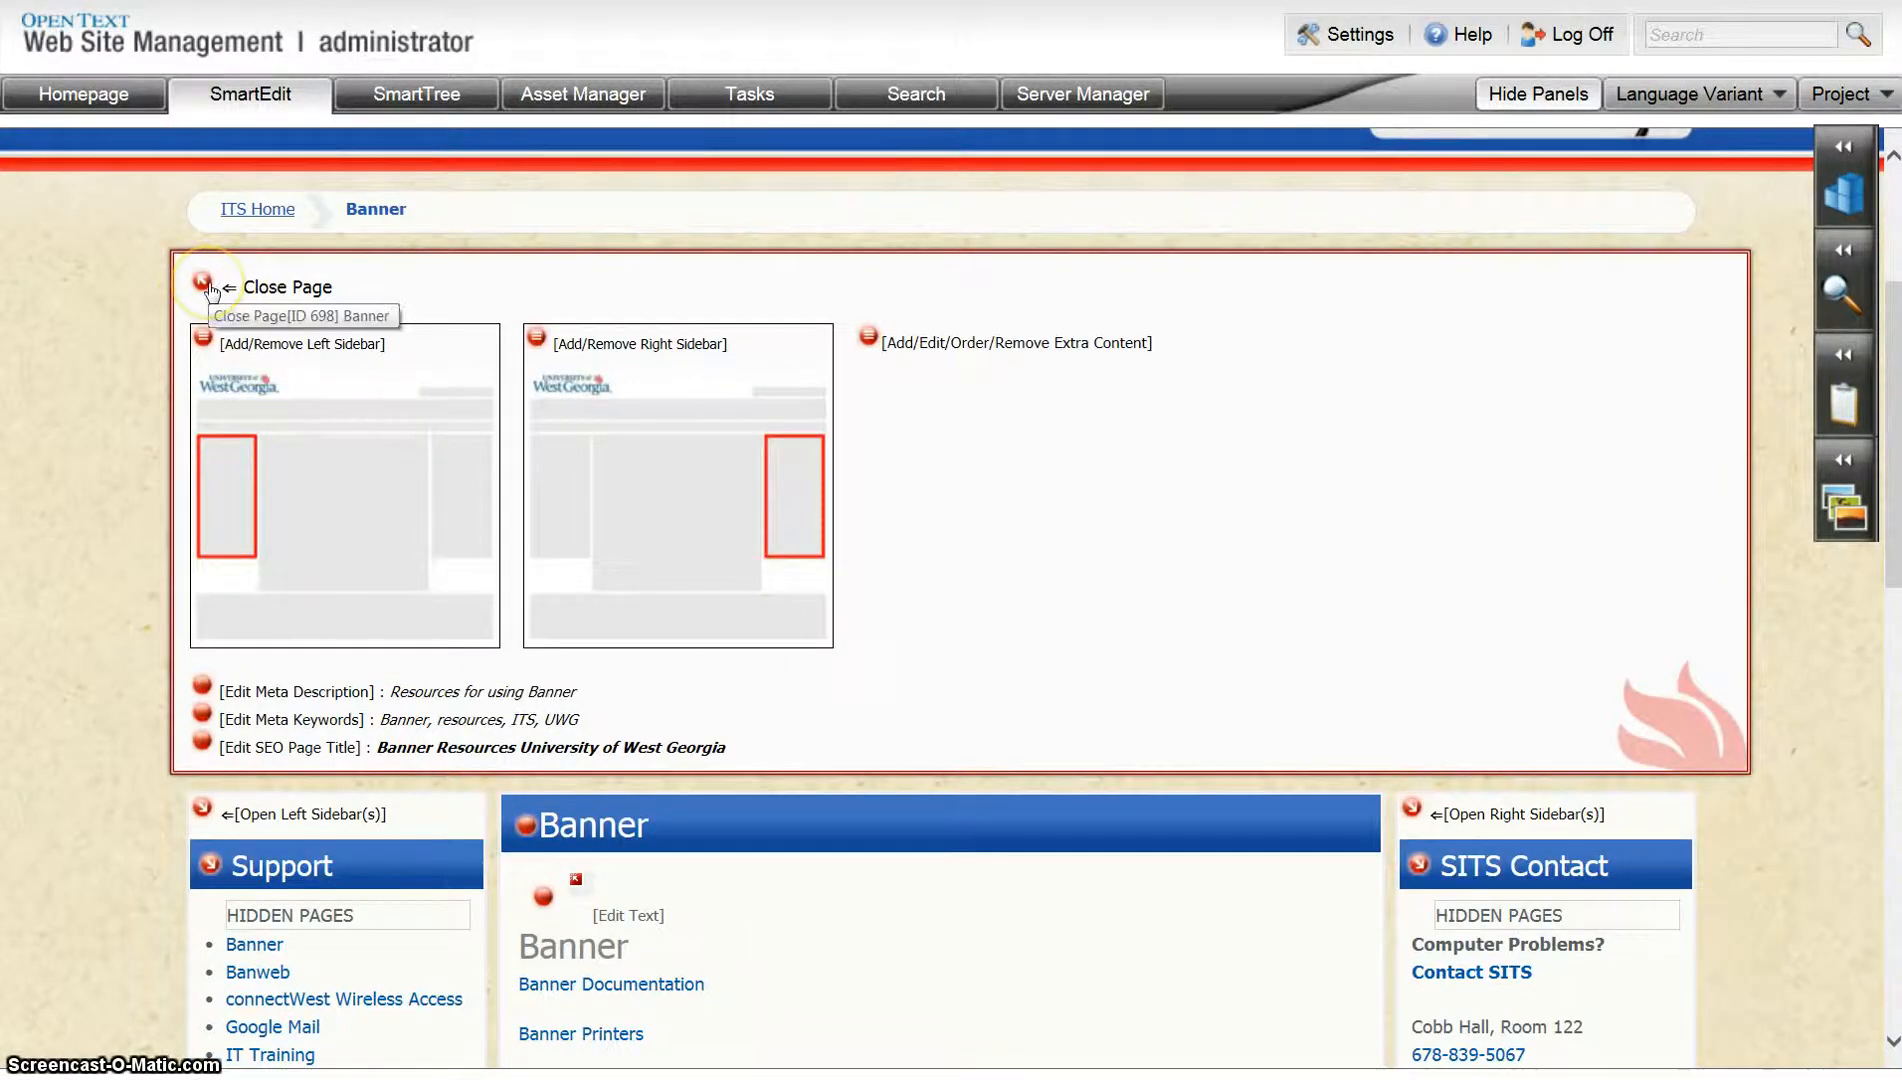
click(206, 286)
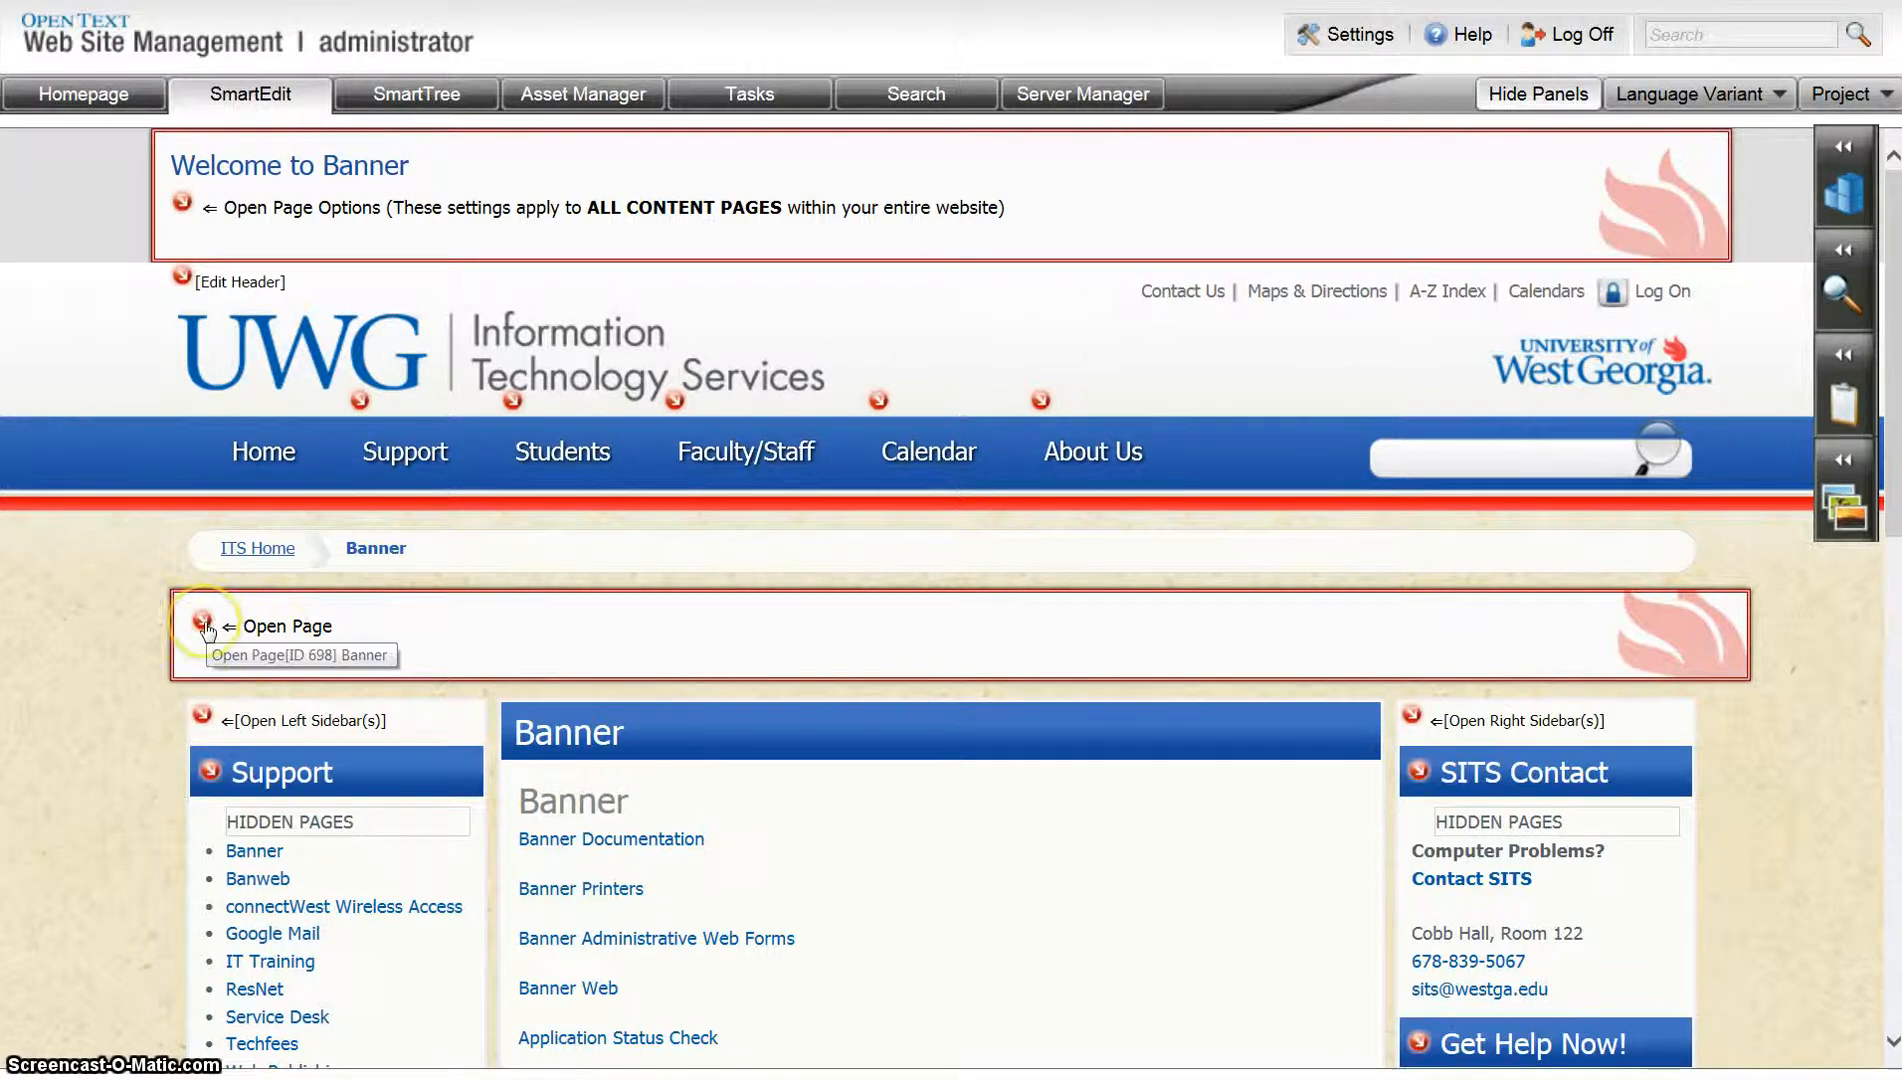
Reopen the Banner page's body text for editing and add the line "Add text to link to banner" at its end
click(207, 631)
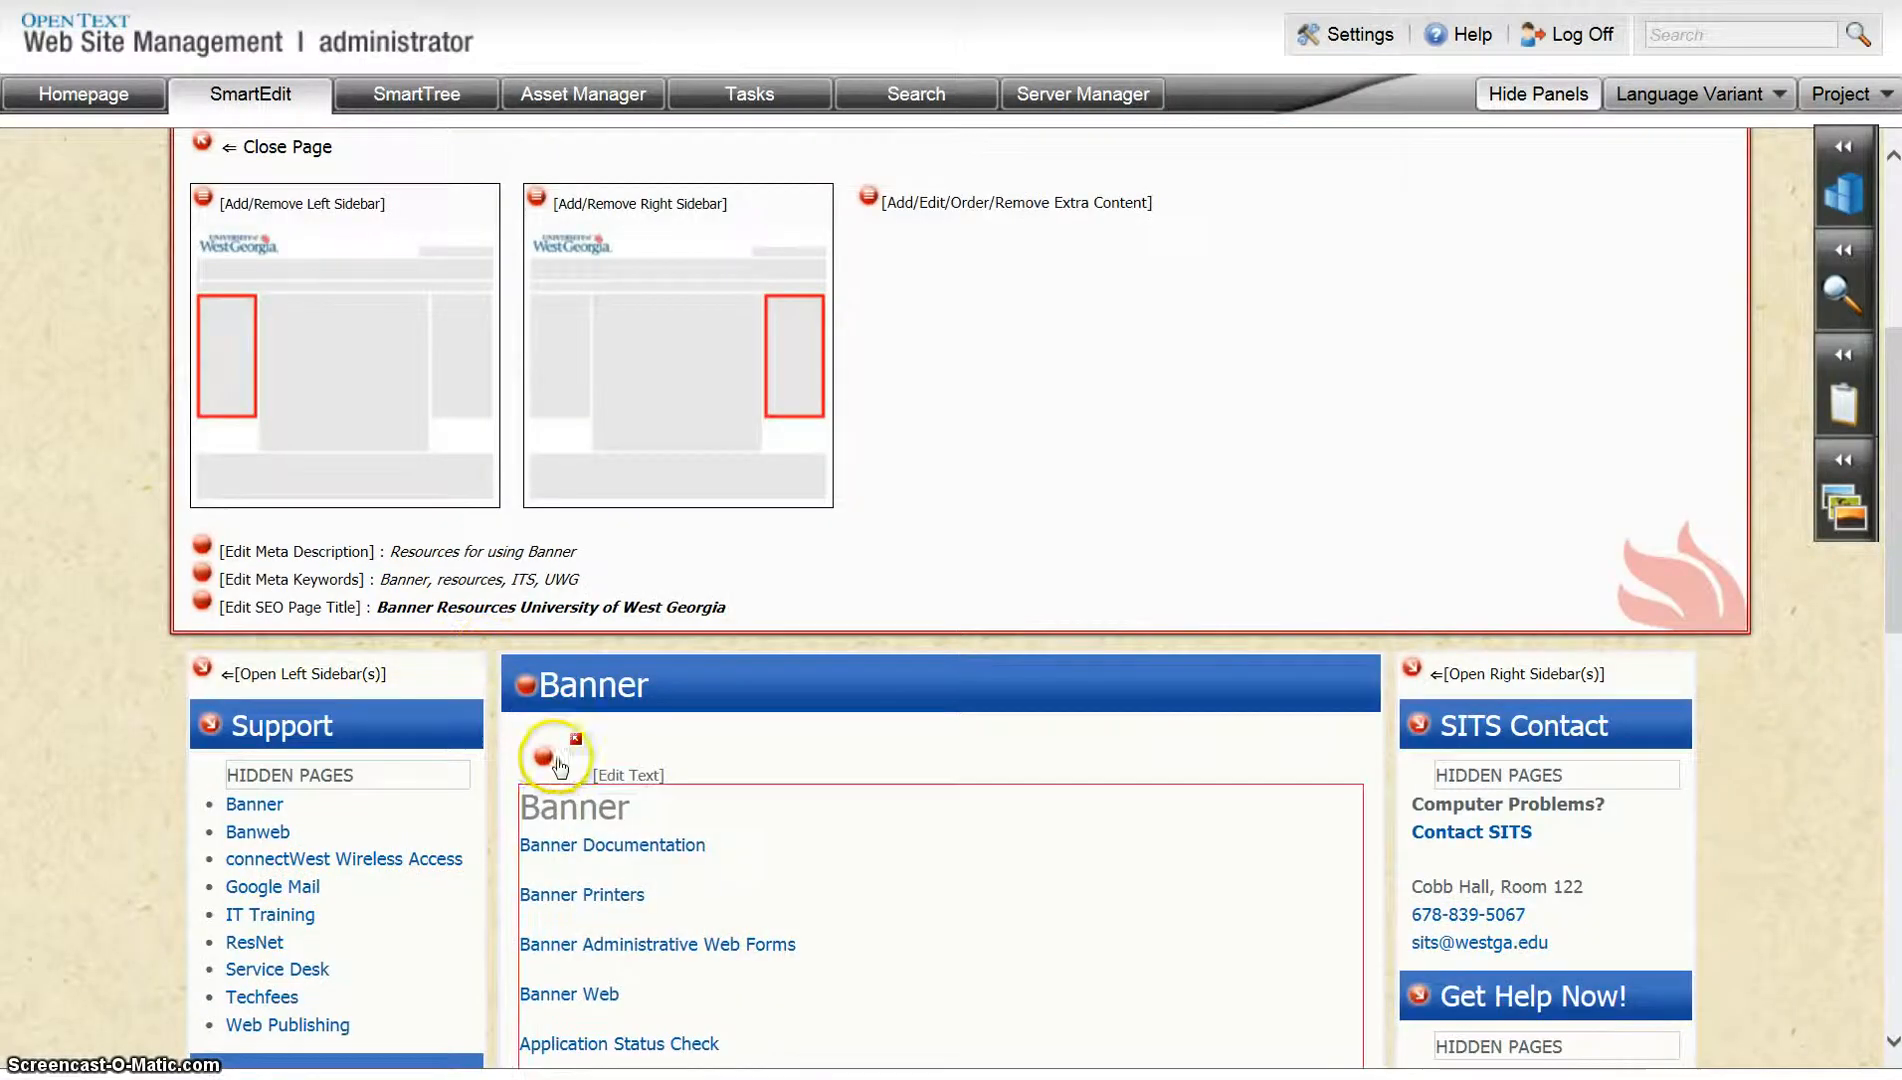
click(546, 758)
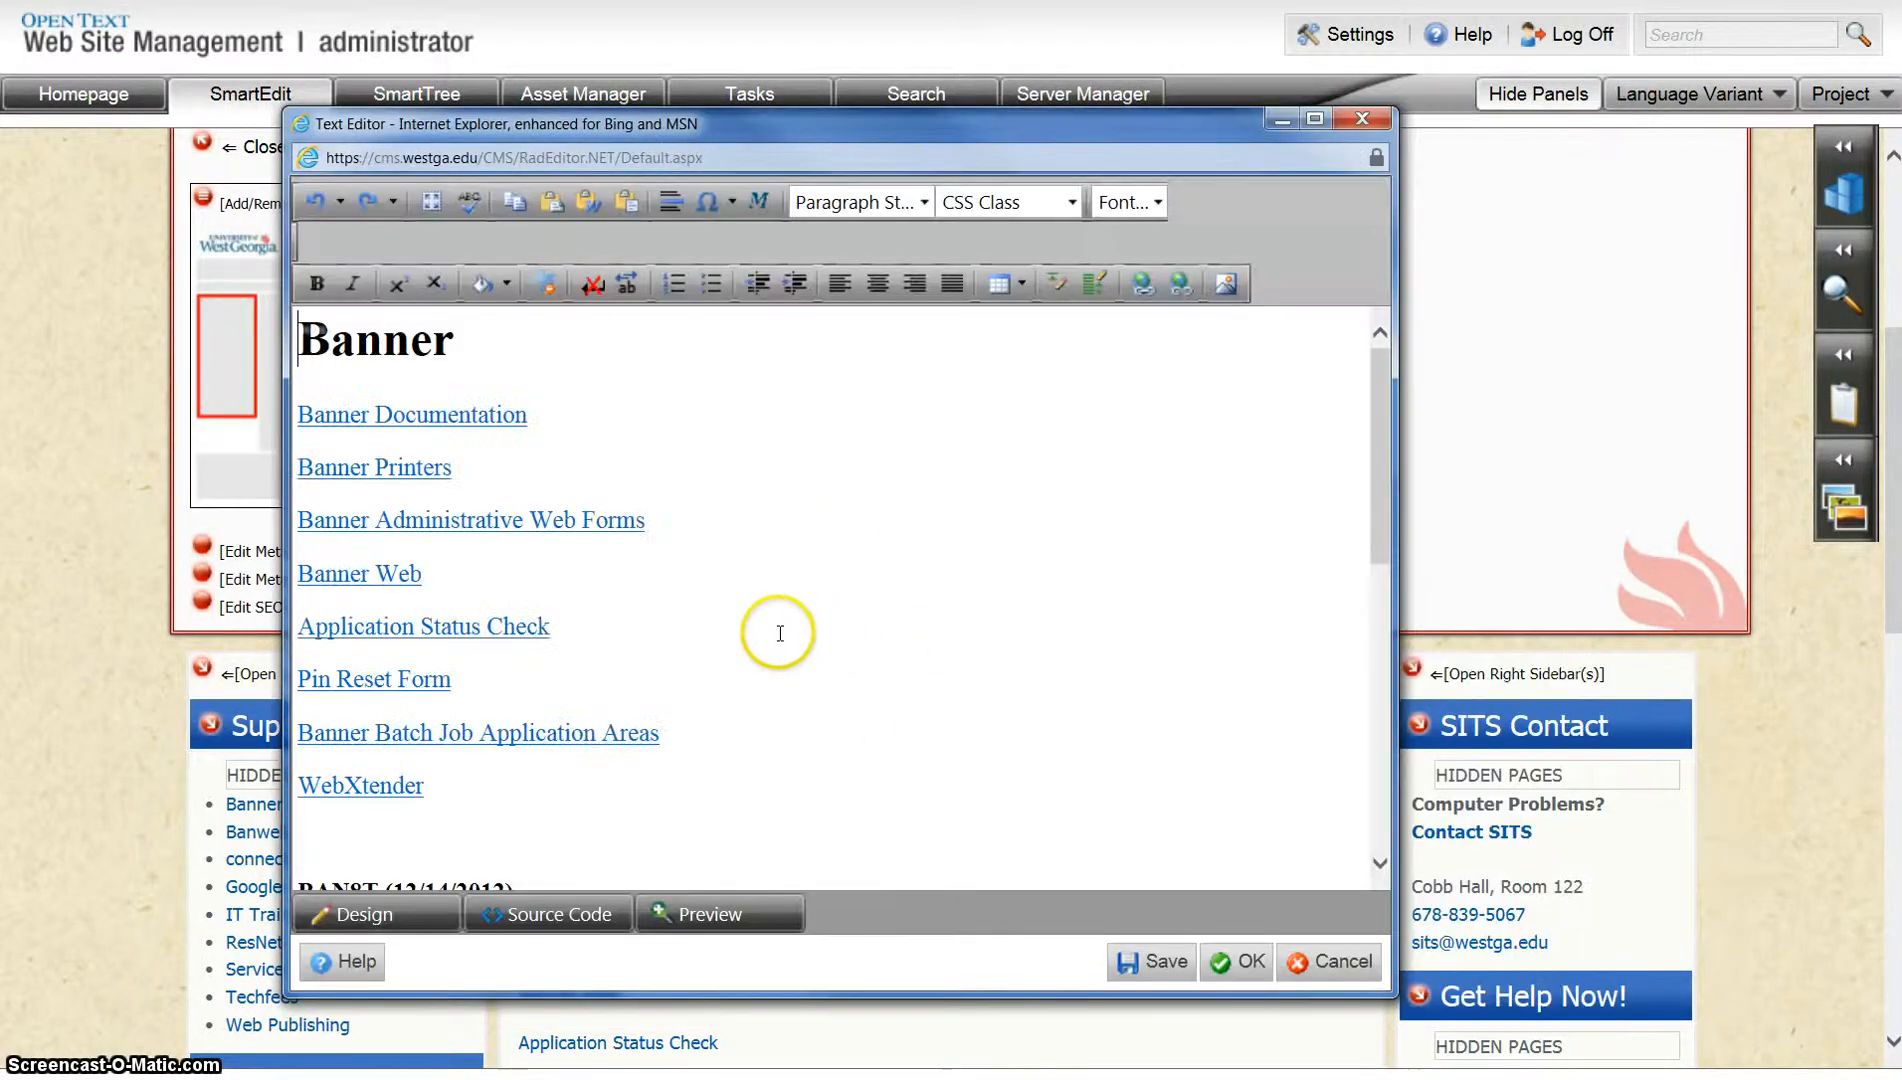
scroll(679, 697, down, 5)
click(652, 835)
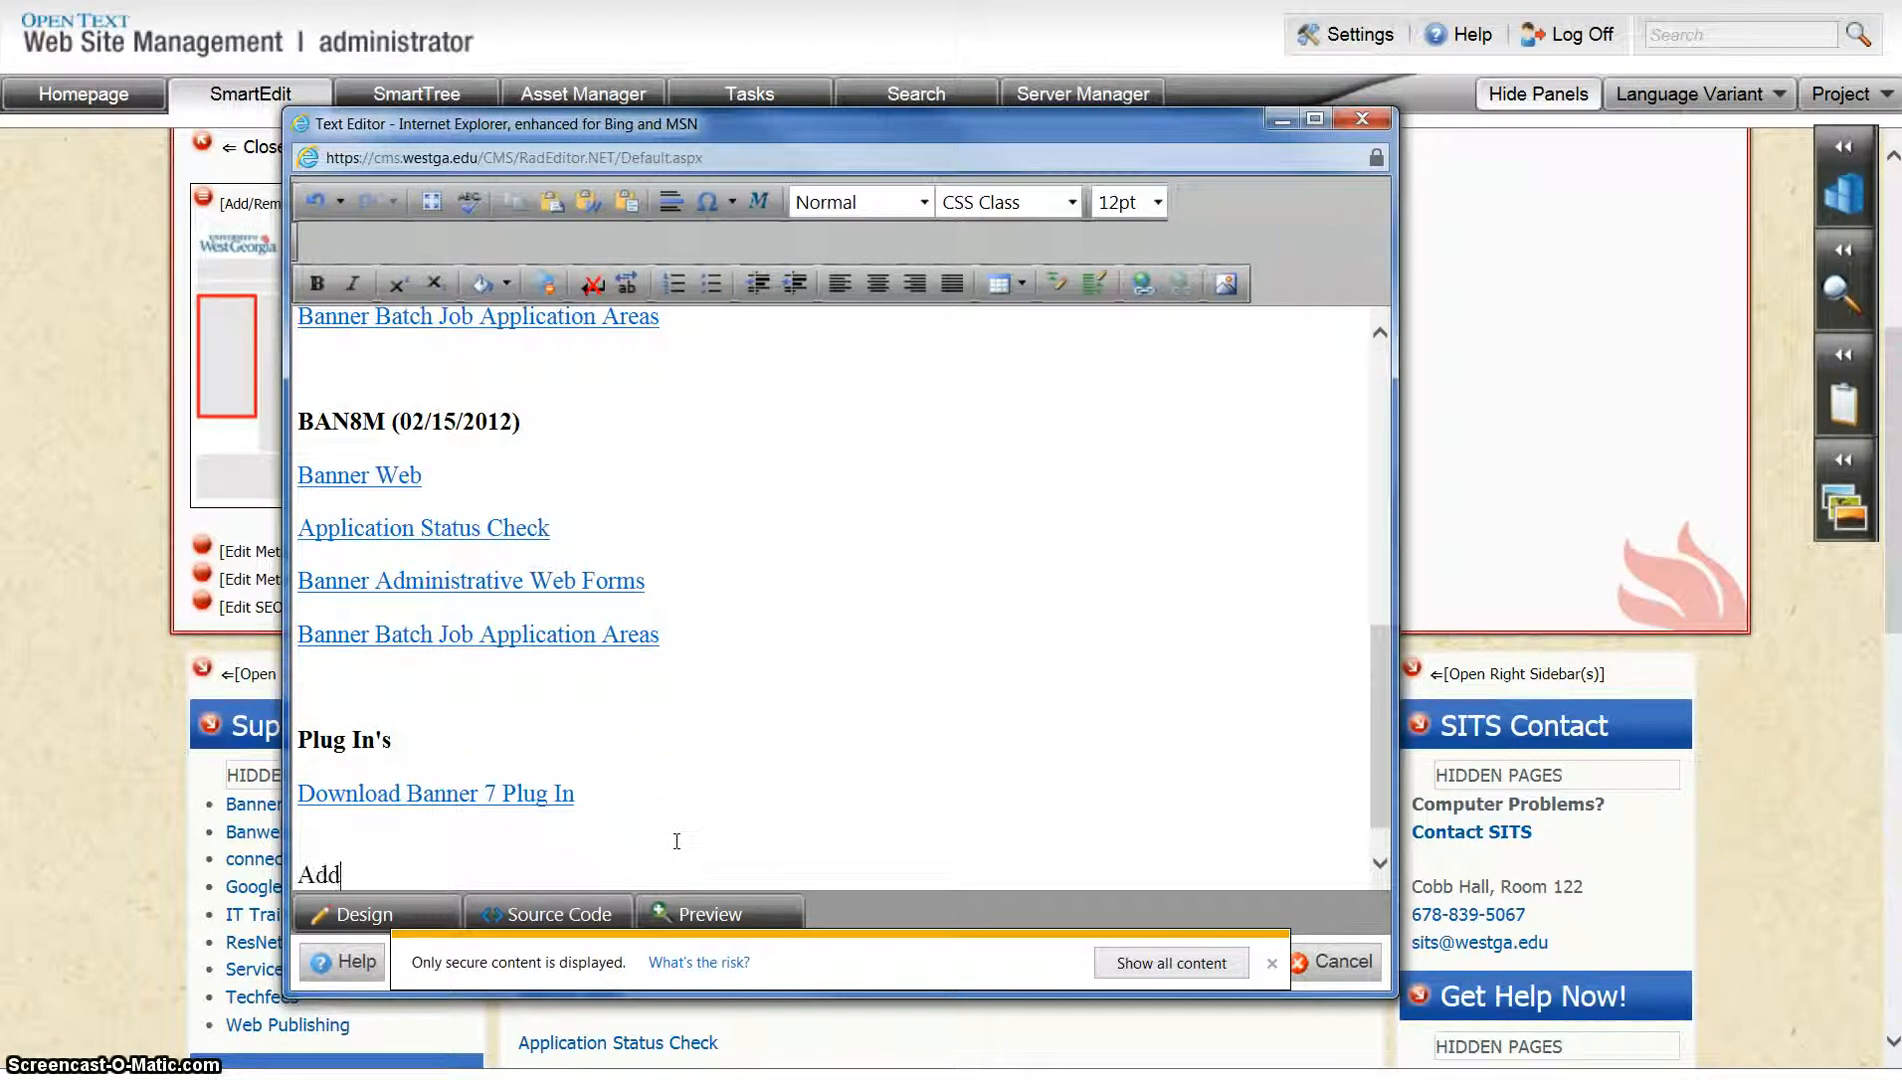
text(t to )
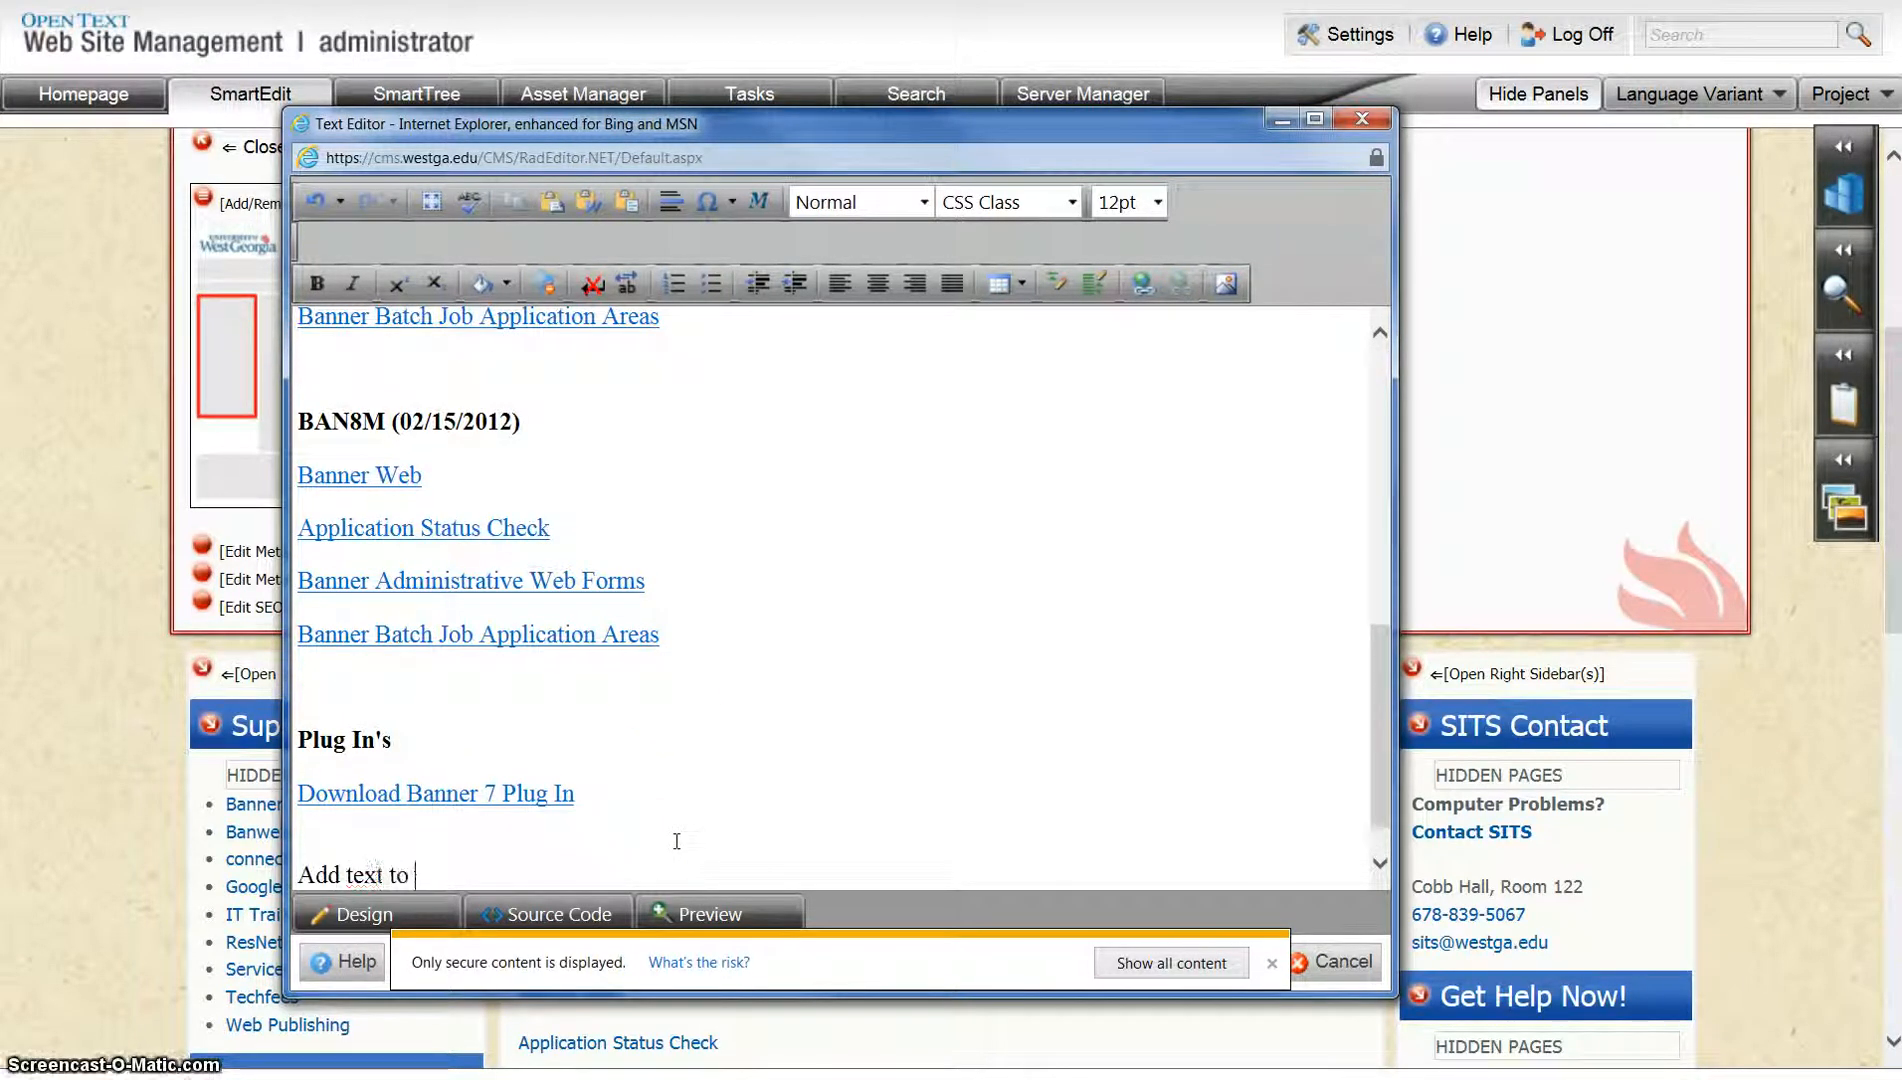
text(linkt o)
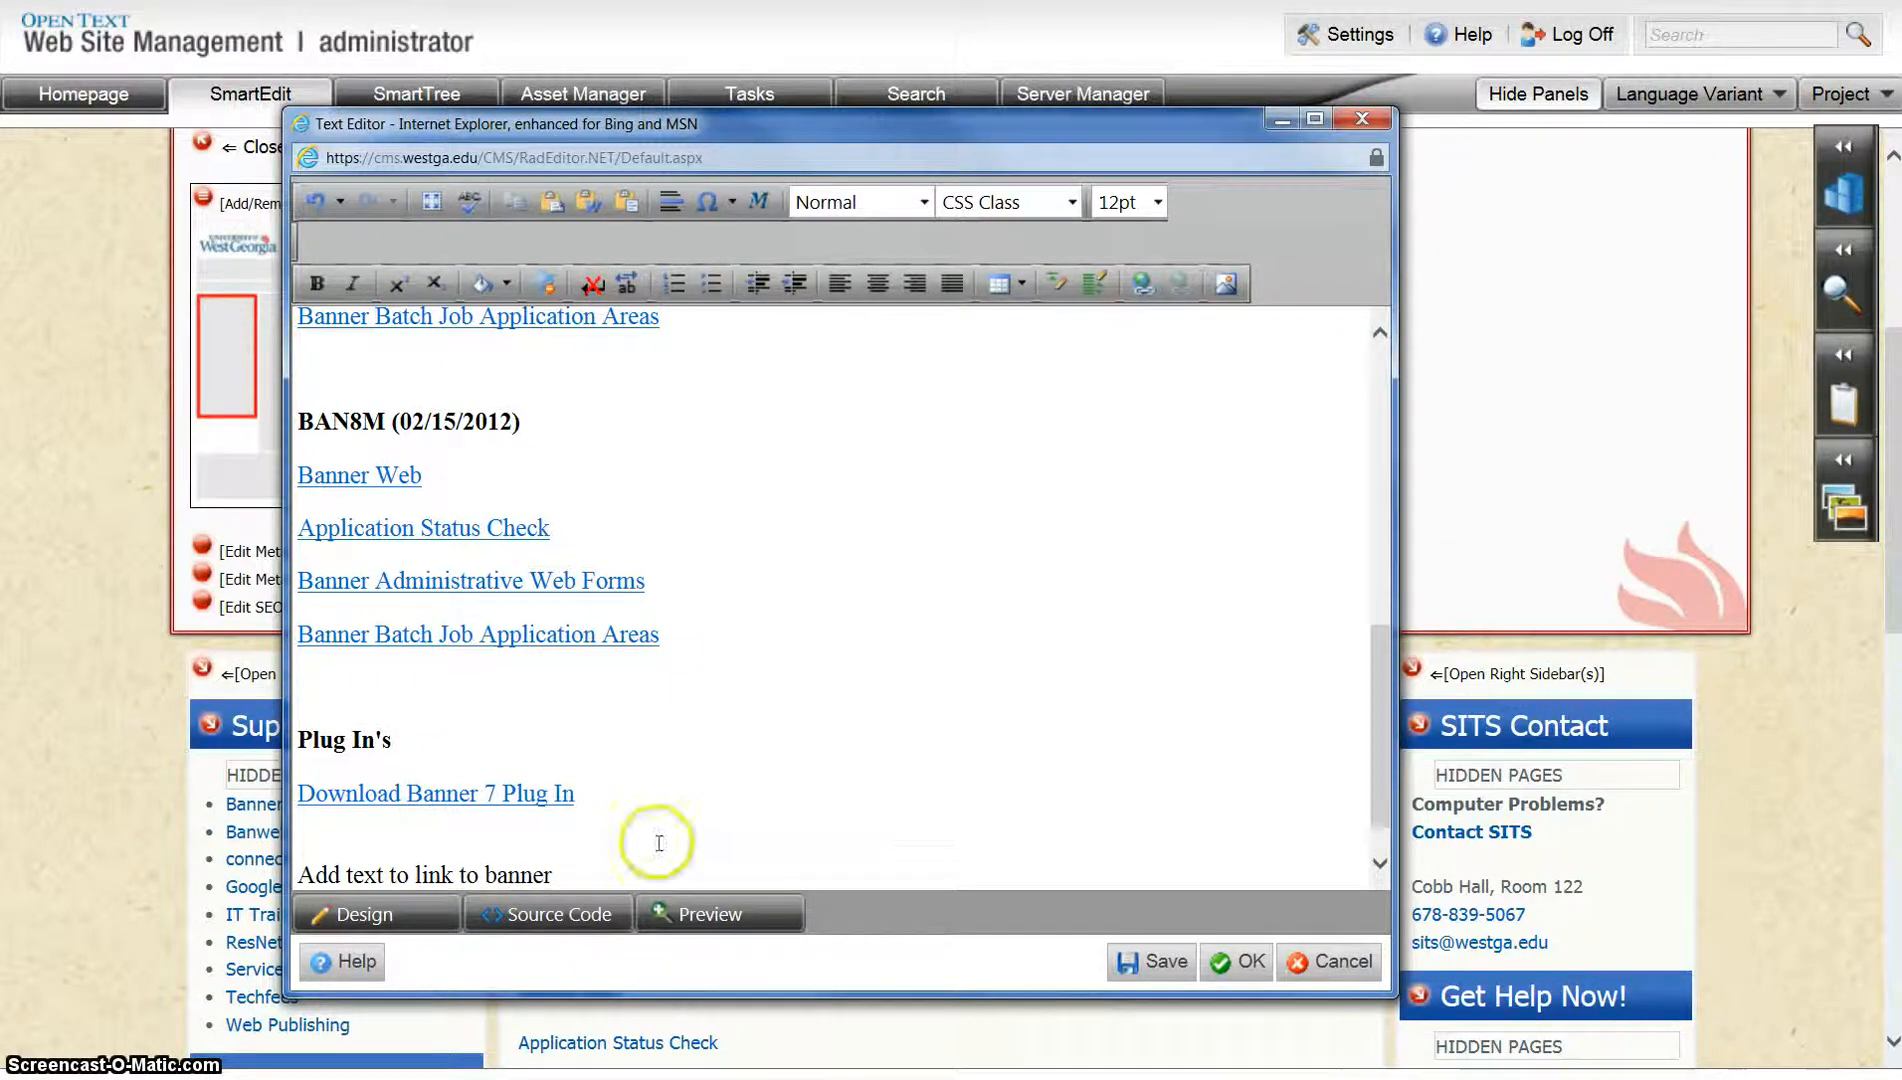
Start a page link on "Add text to link to banner" and search for target pages with headline "Banner" and Page ID equal to 698
shift+click(347, 876)
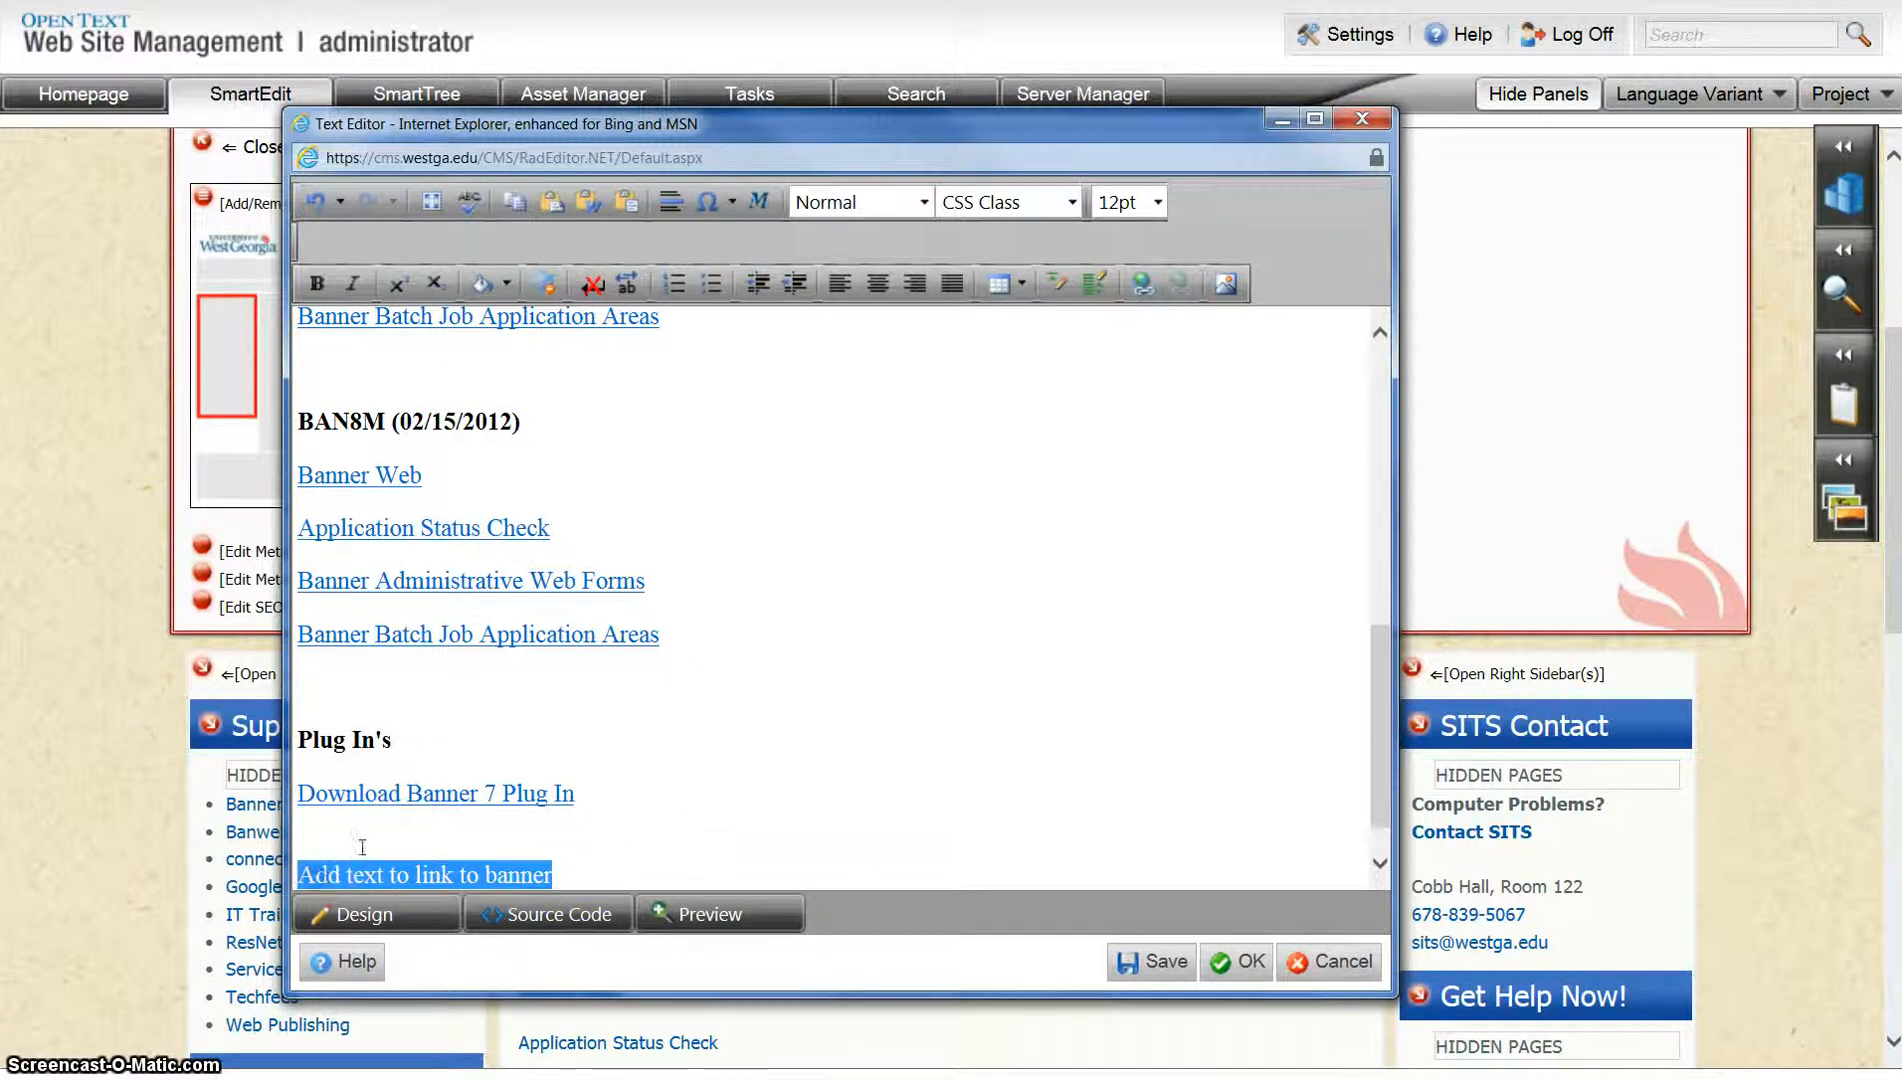
click(1142, 283)
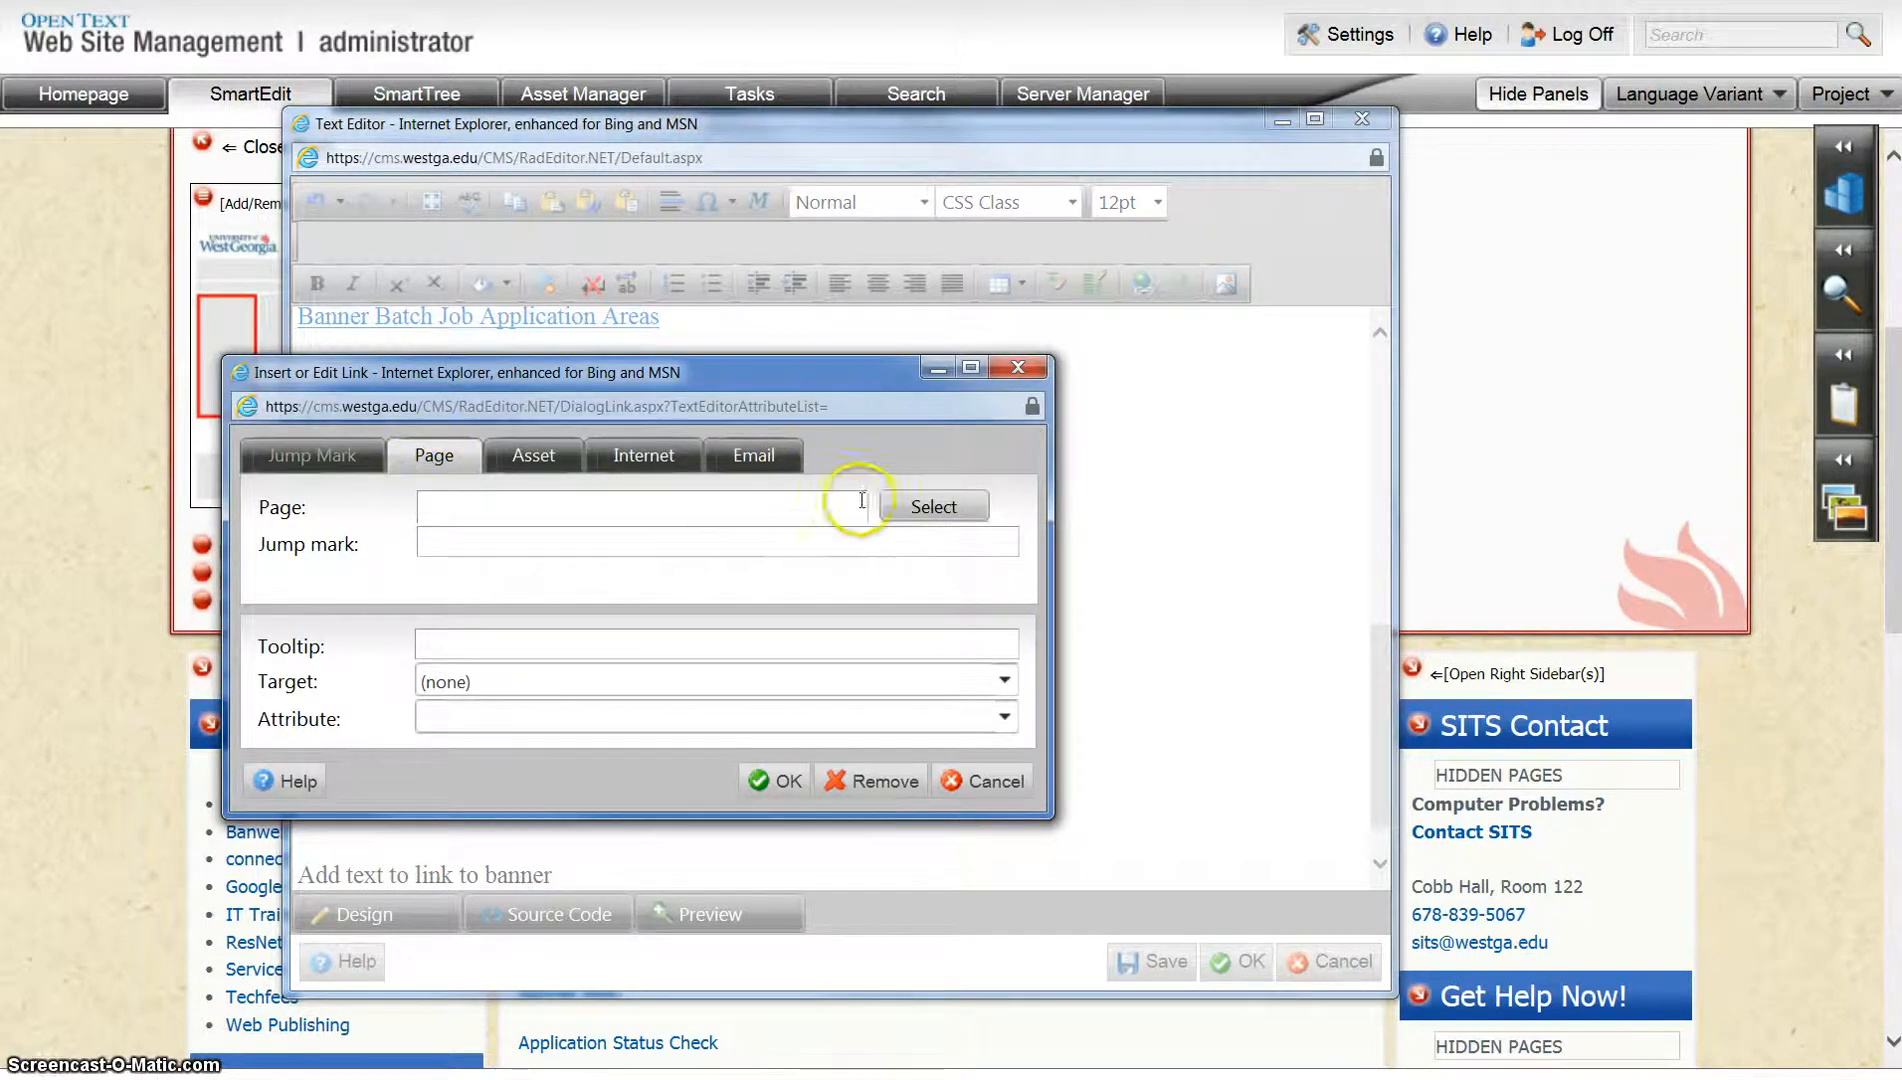
click(905, 505)
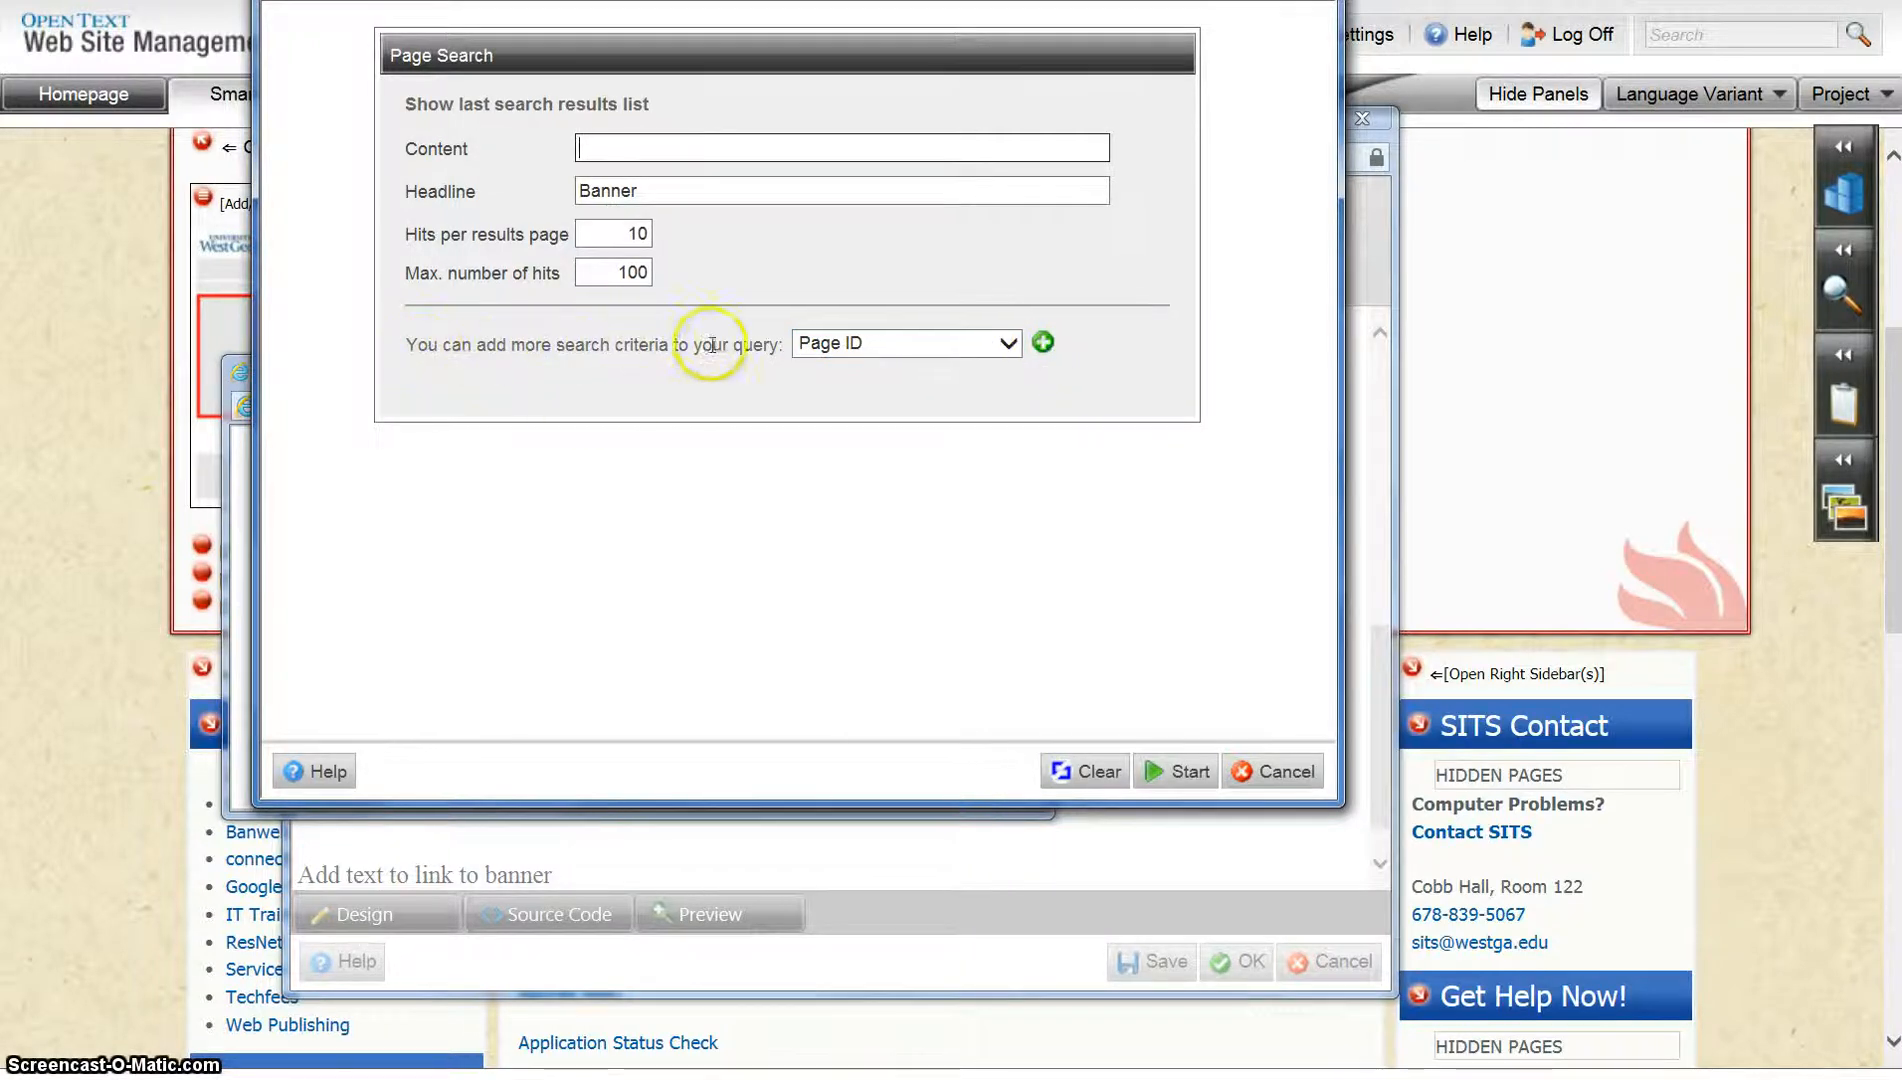
click(1043, 344)
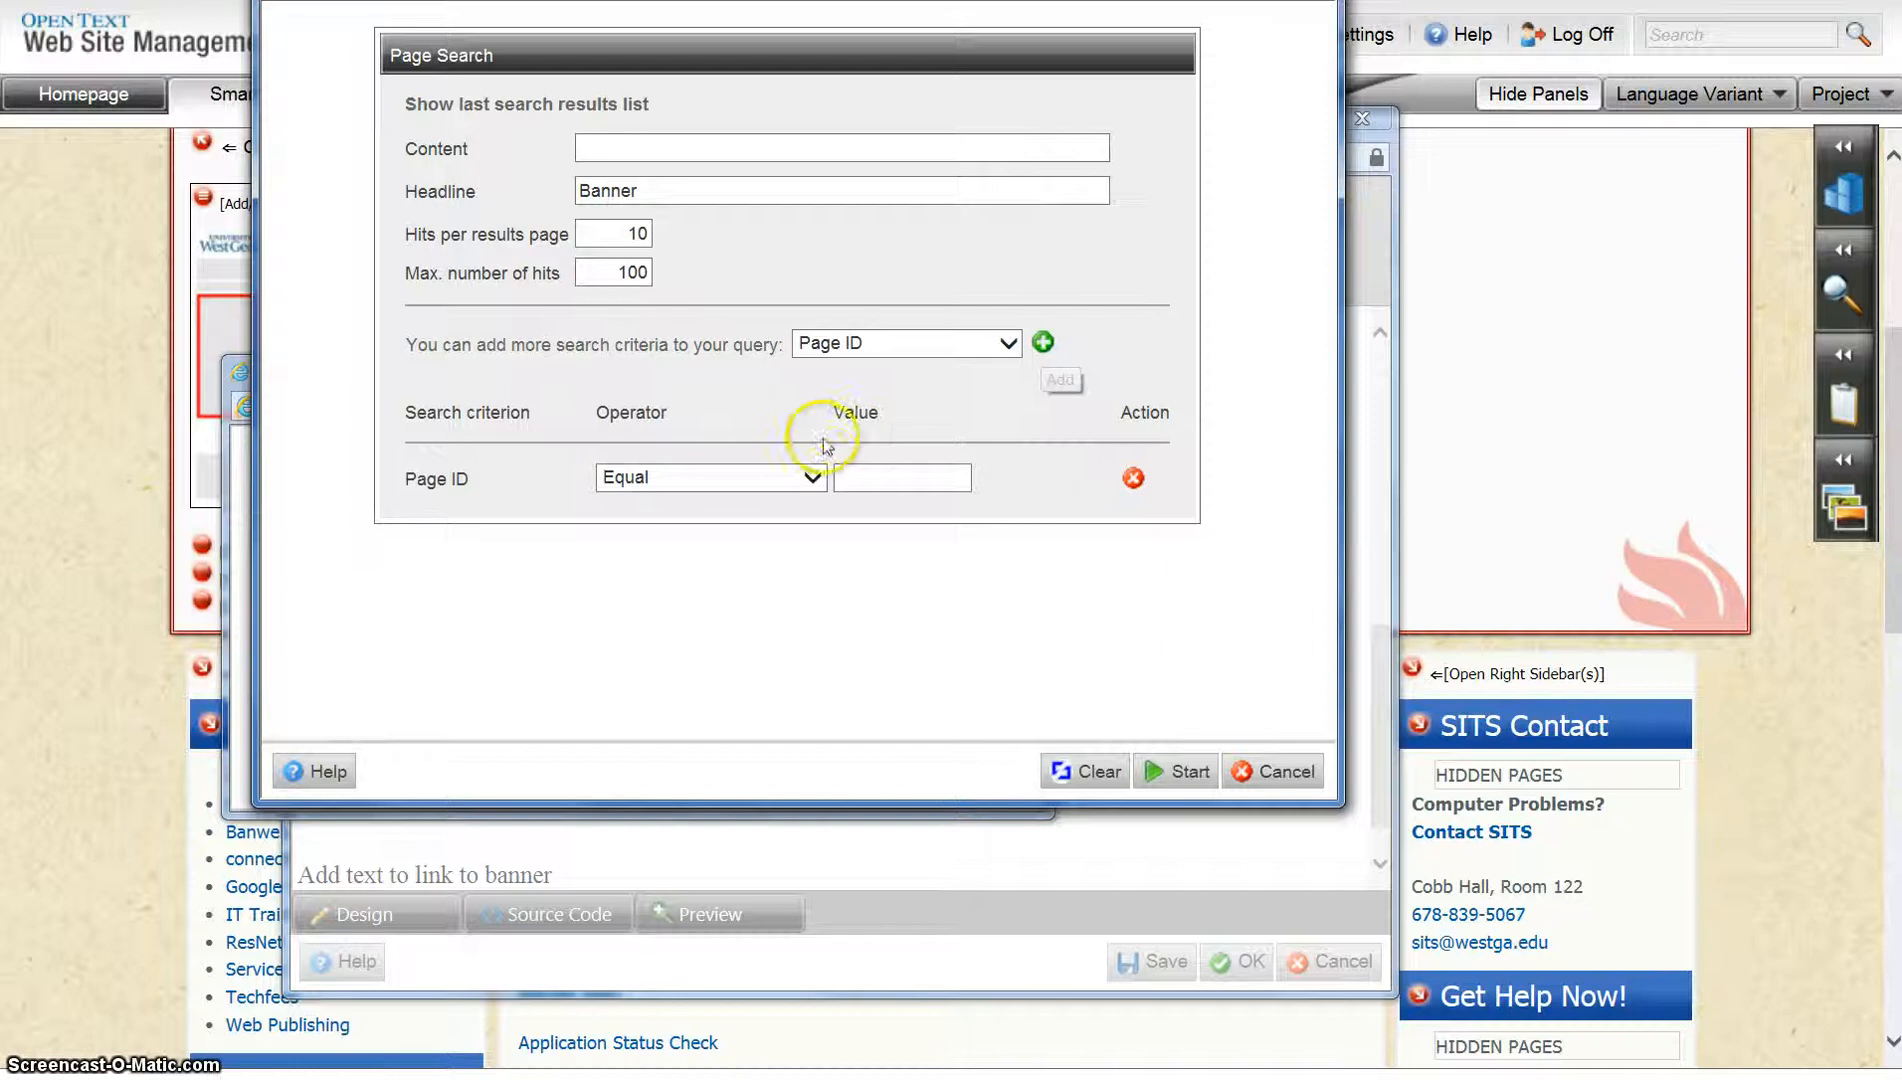
click(865, 476)
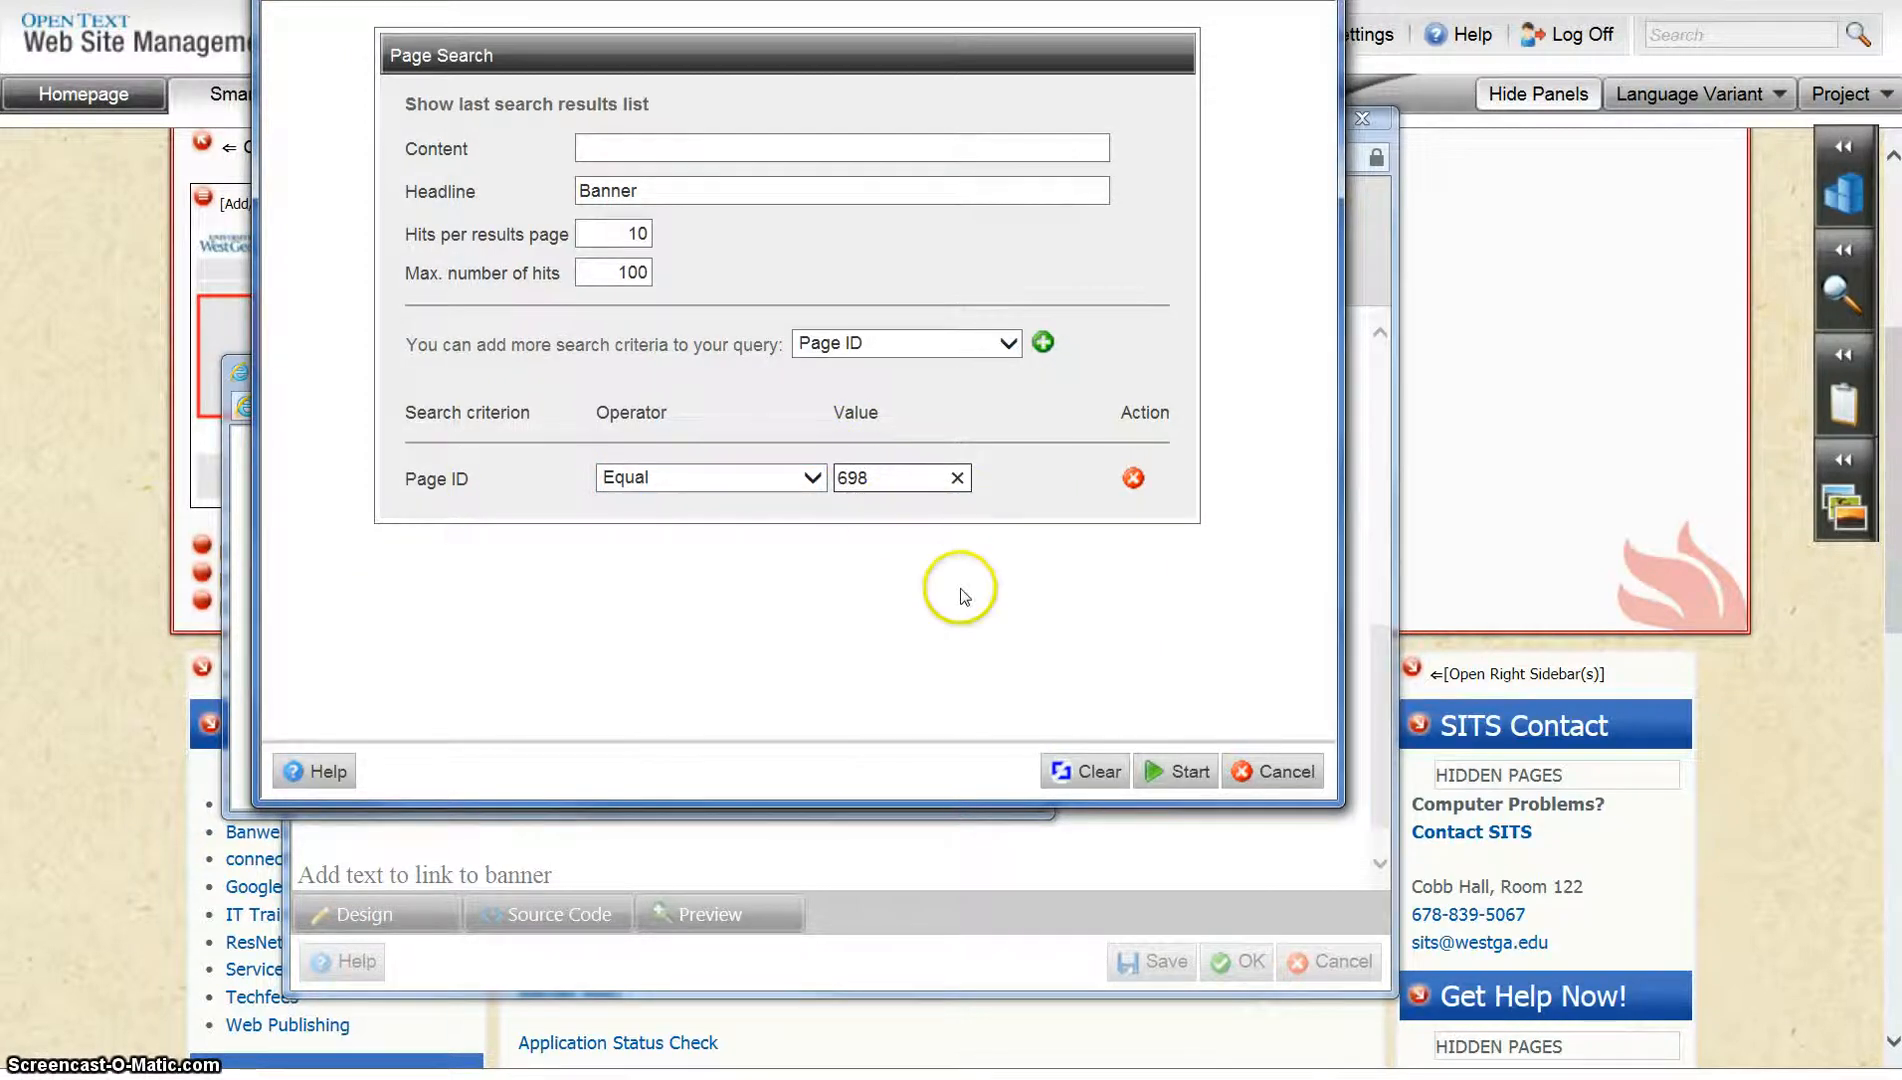
click(1177, 771)
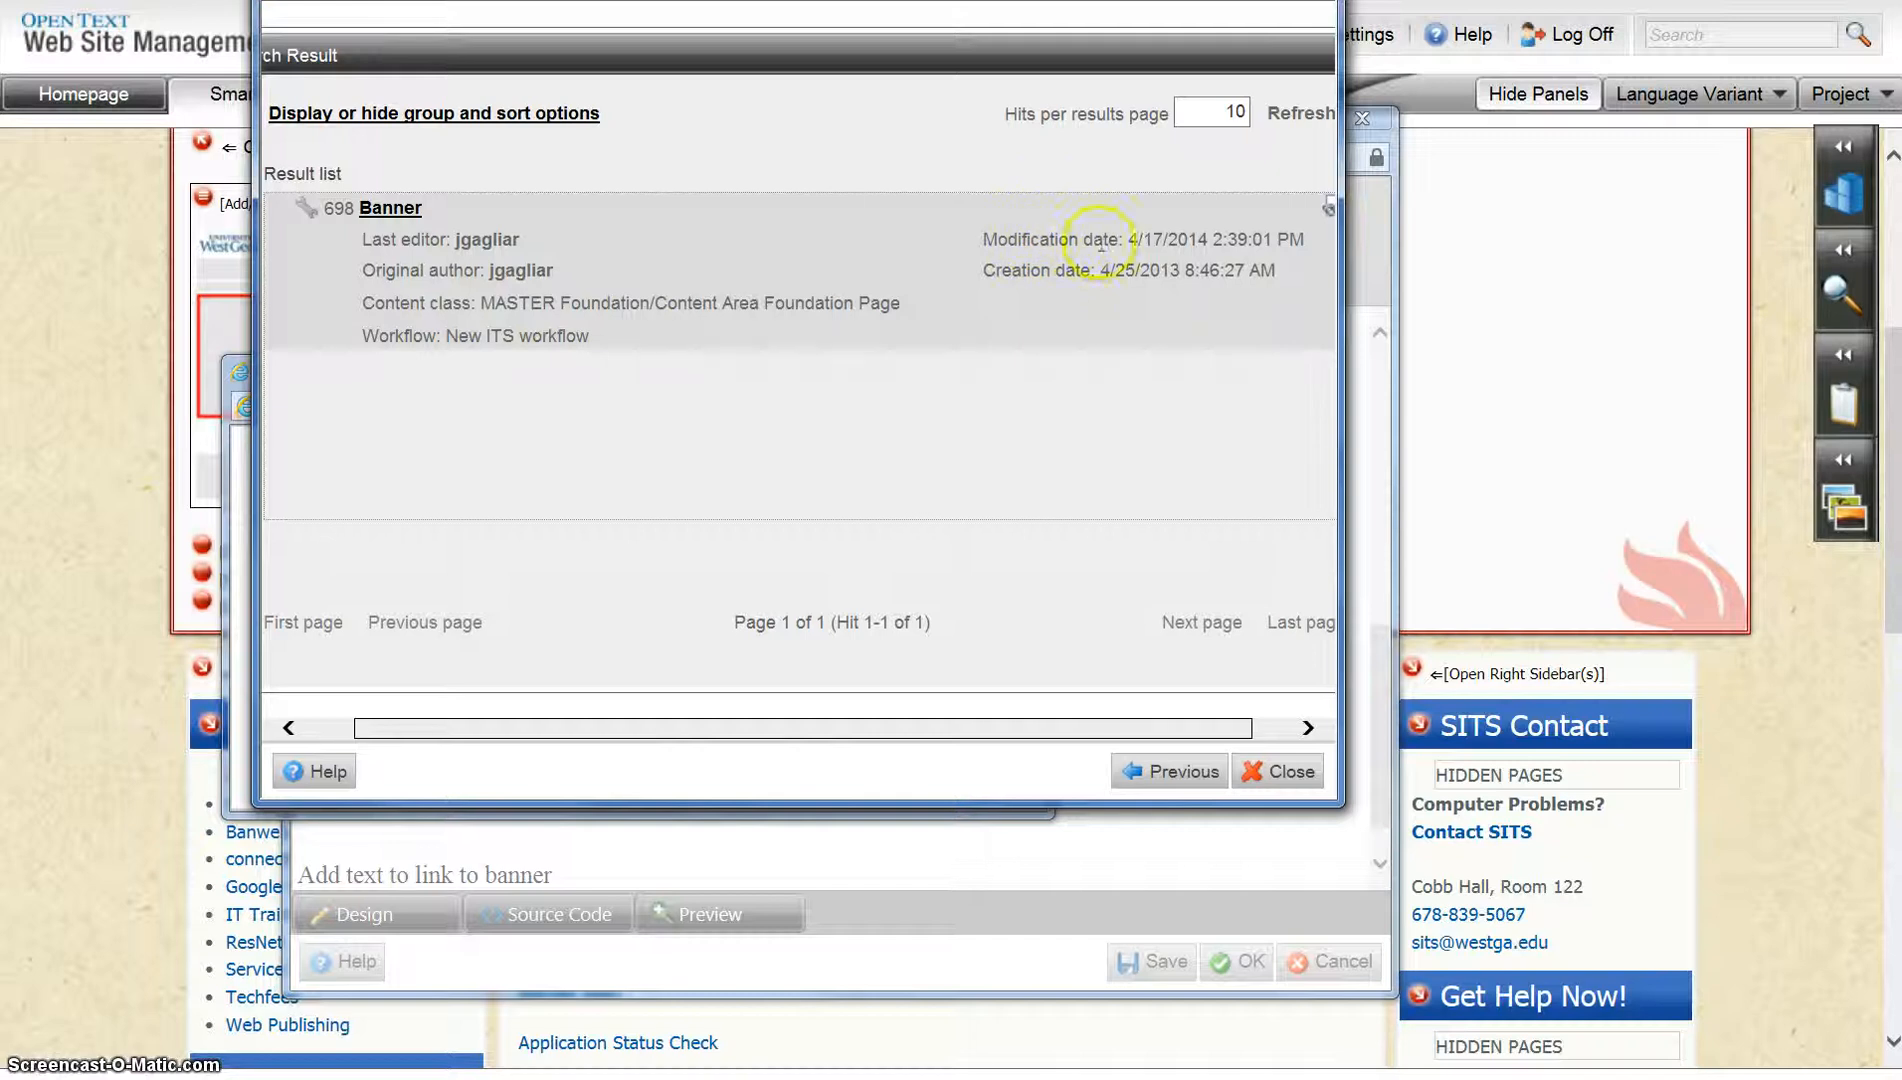
Remove the Page ID criterion, search for pages with the headline "About Us" and look through the results
click(1160, 768)
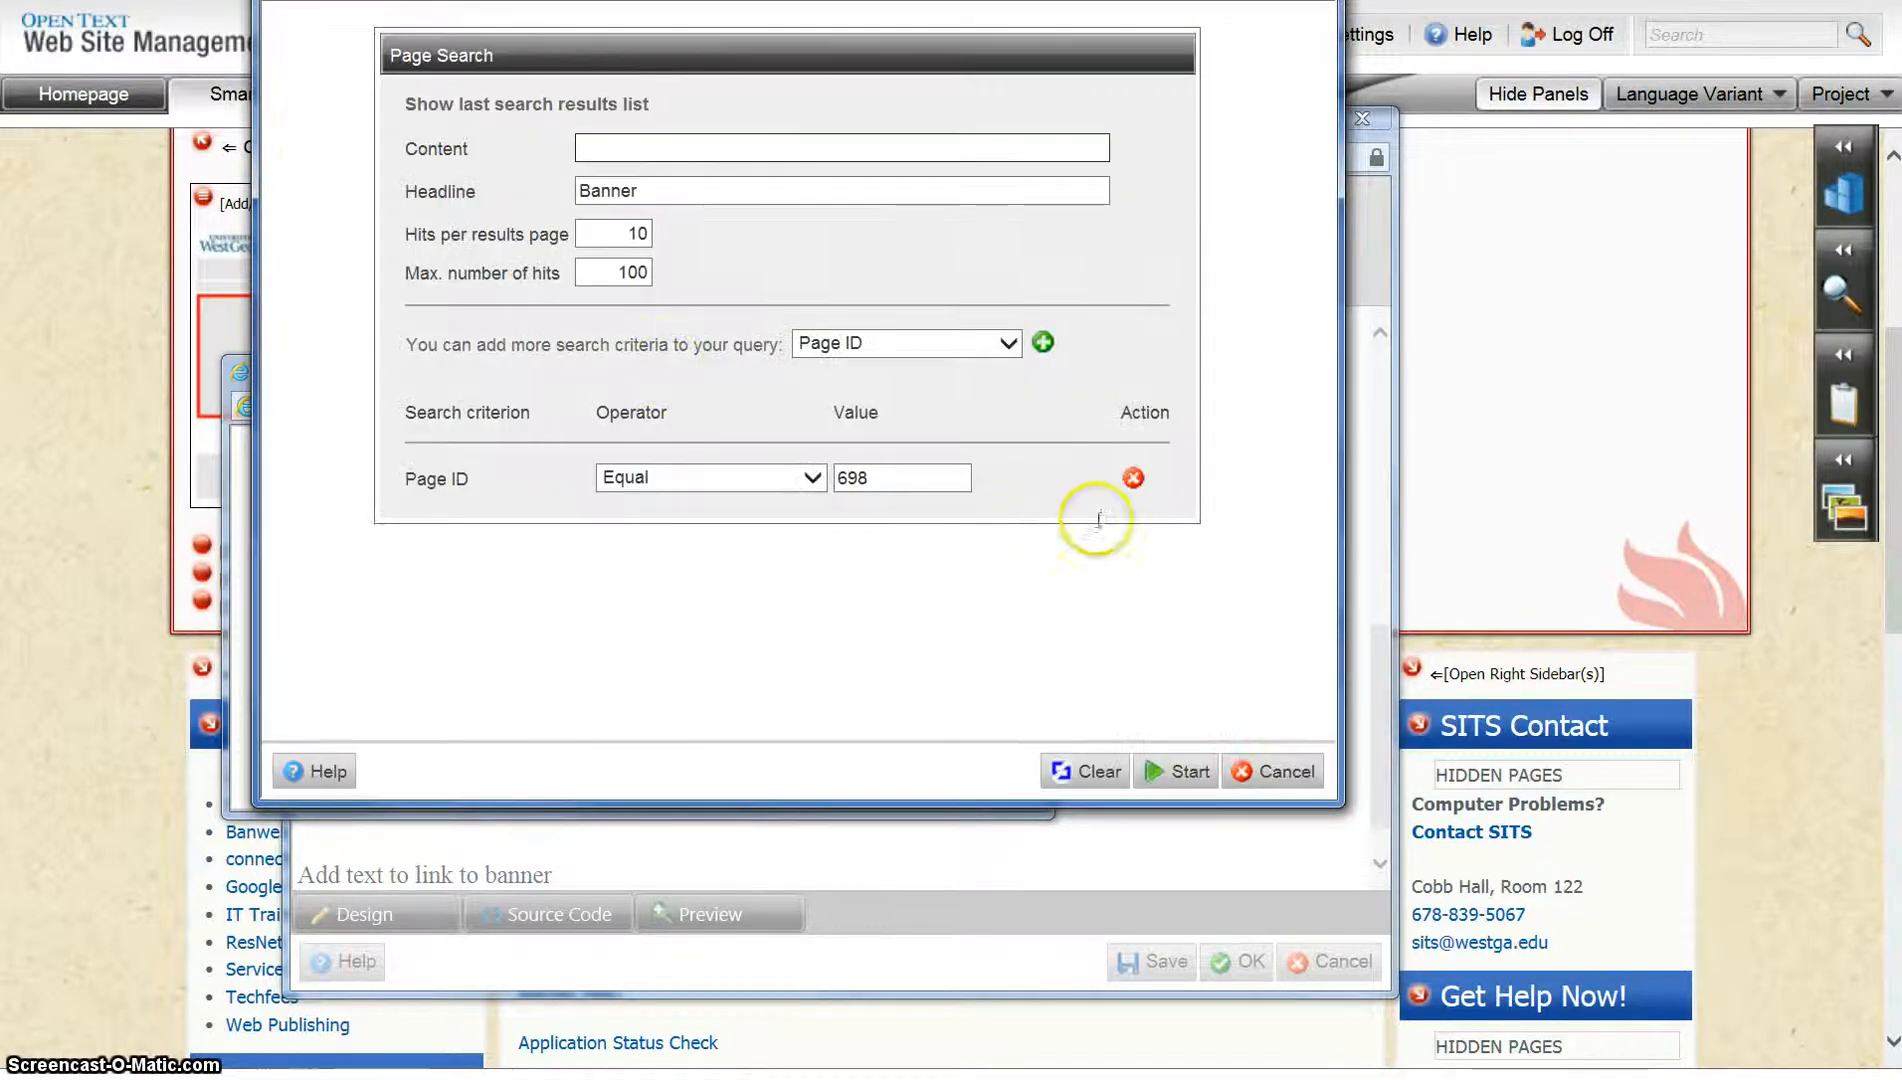
click(1133, 478)
click(689, 188)
double_click(689, 187)
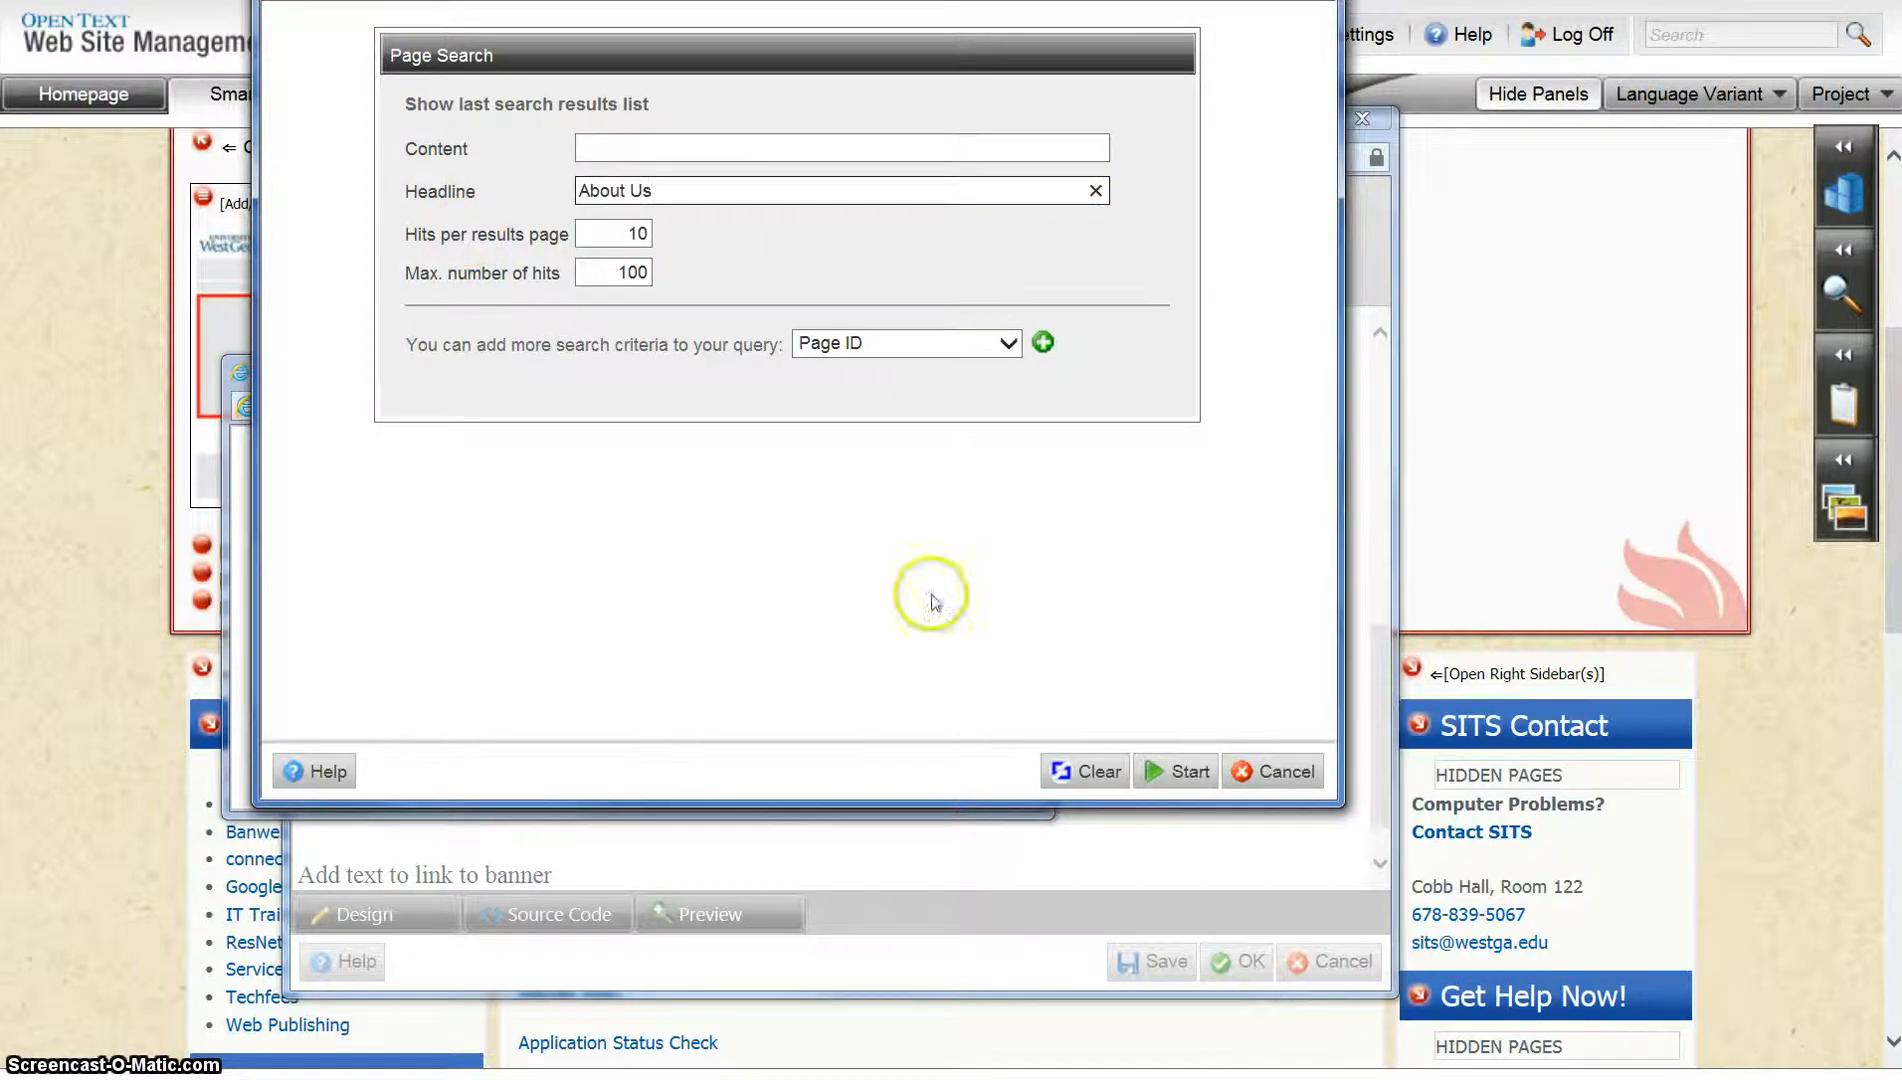
click(1178, 770)
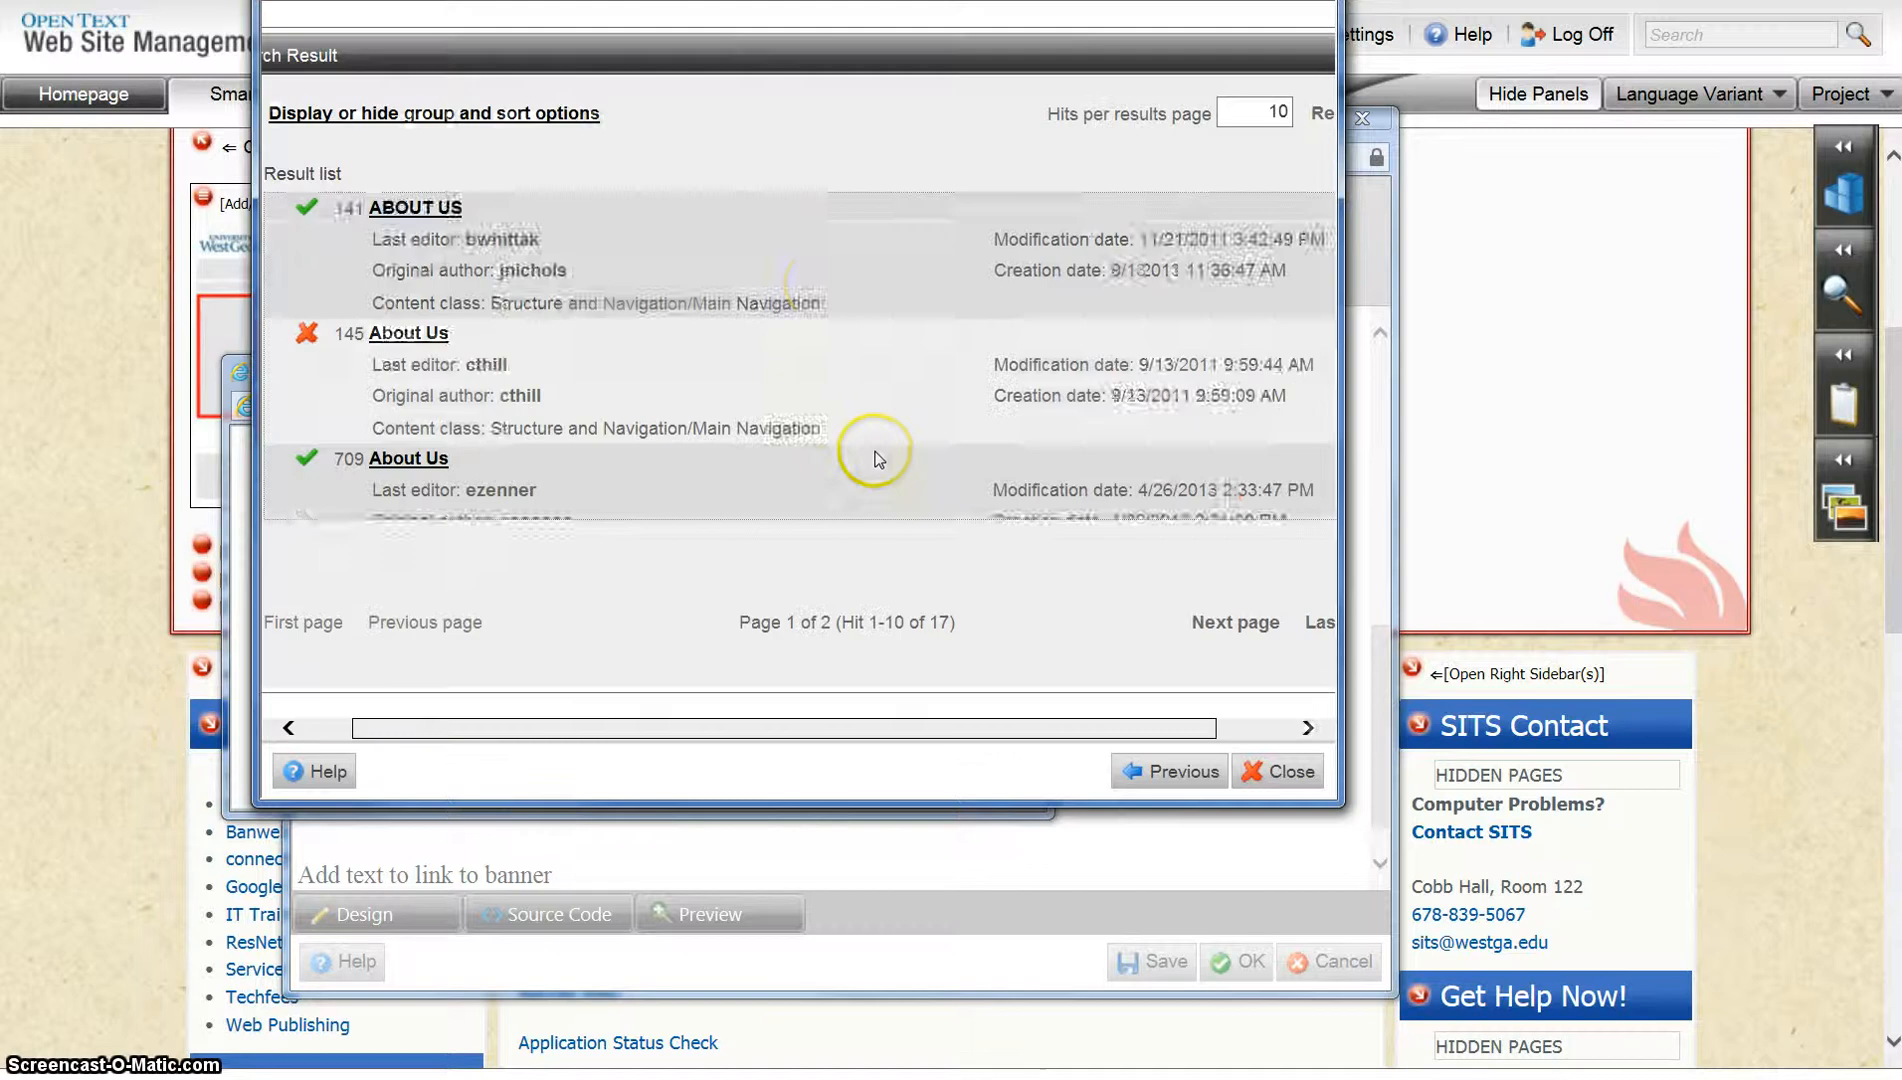
scroll(822, 311, down, 3)
scroll(822, 311, down, 5)
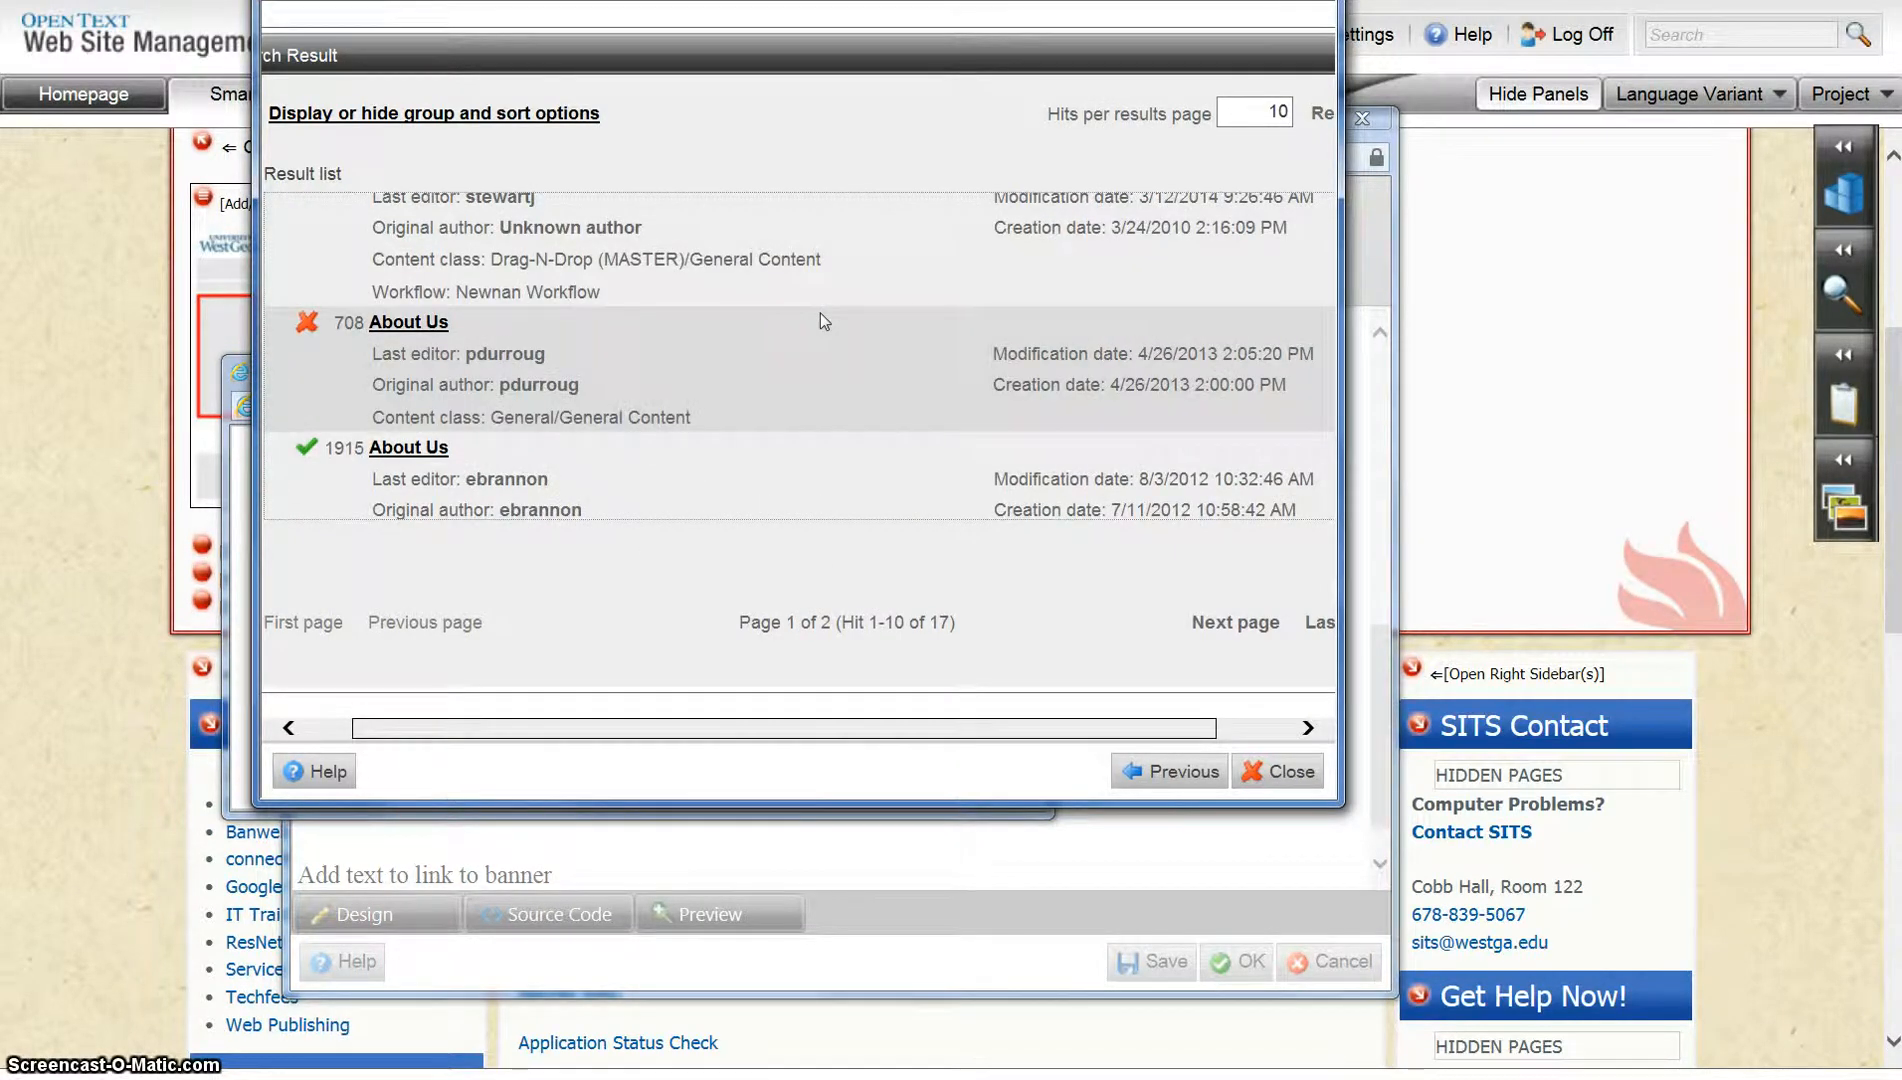
scroll(820, 314, down, 5)
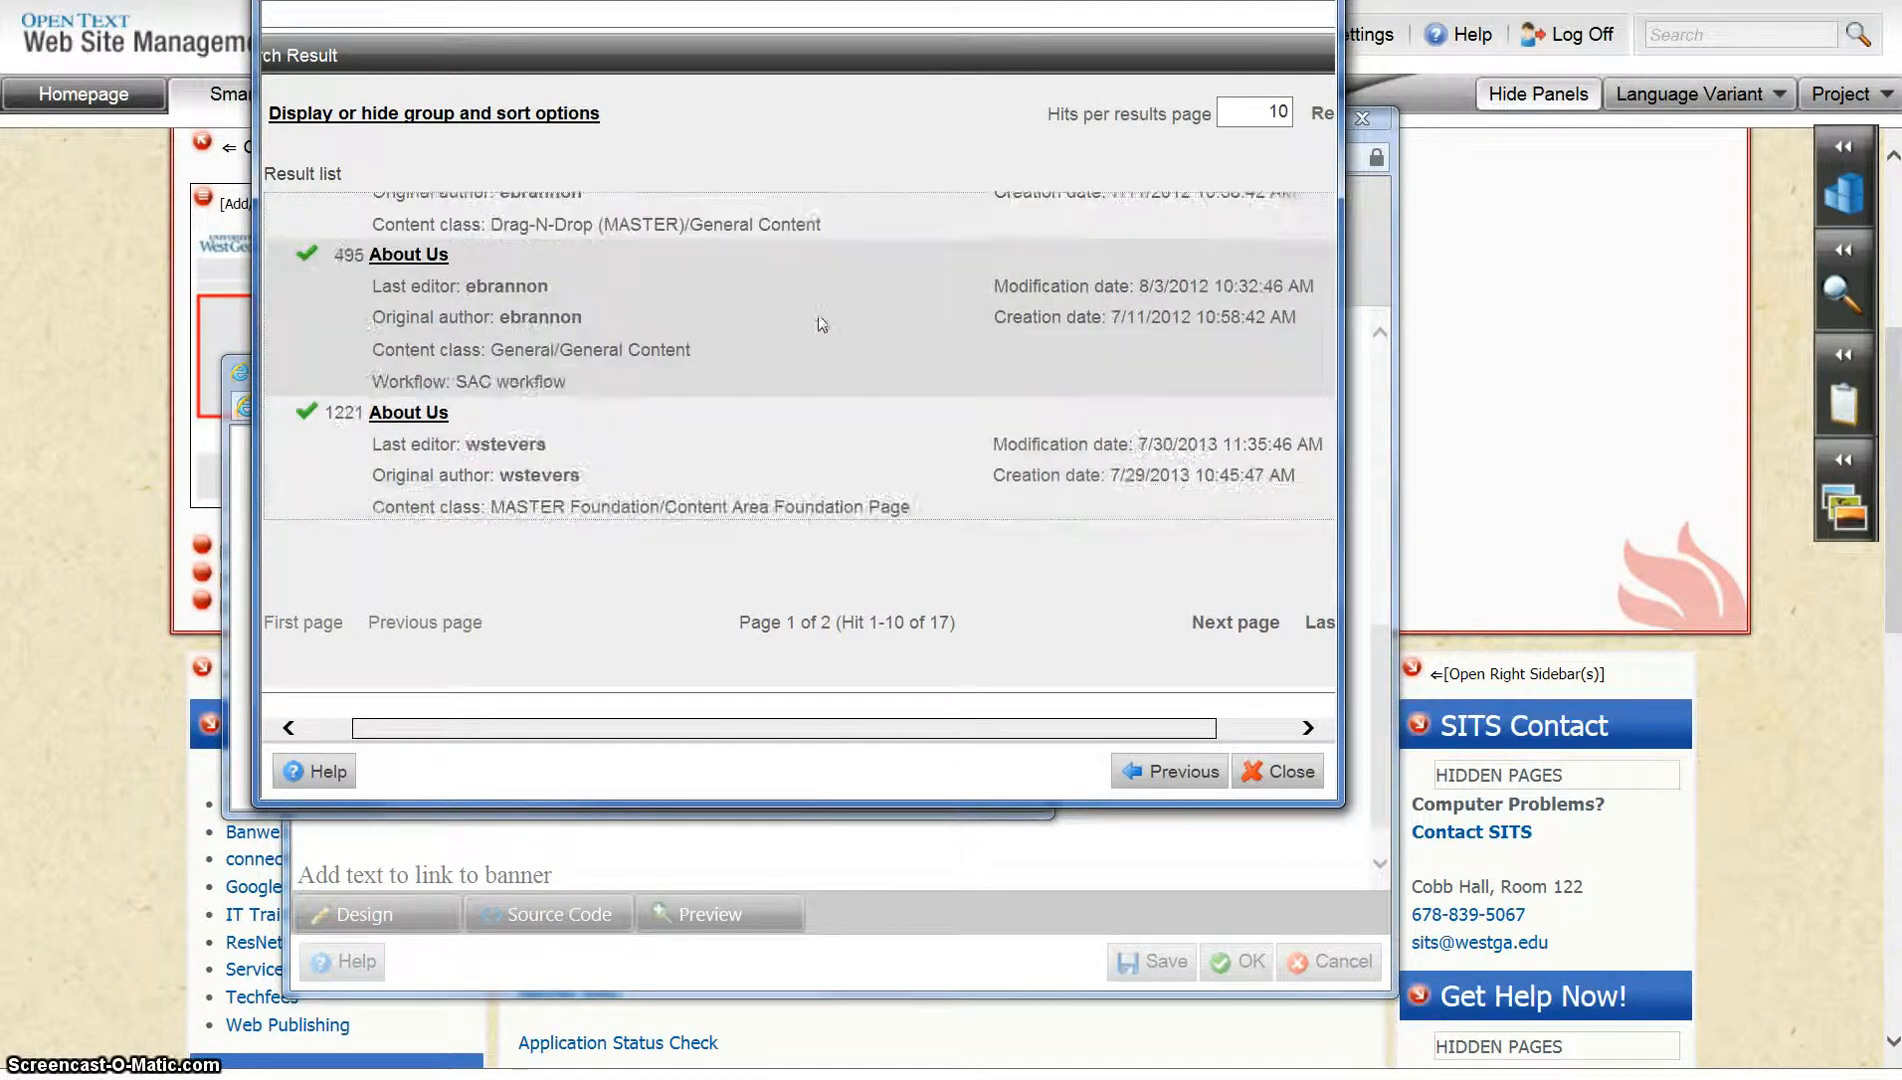
Search by Page ID 698 alone, without a headline, and link "Add text to link to banner" to the Banner page found
click(1140, 773)
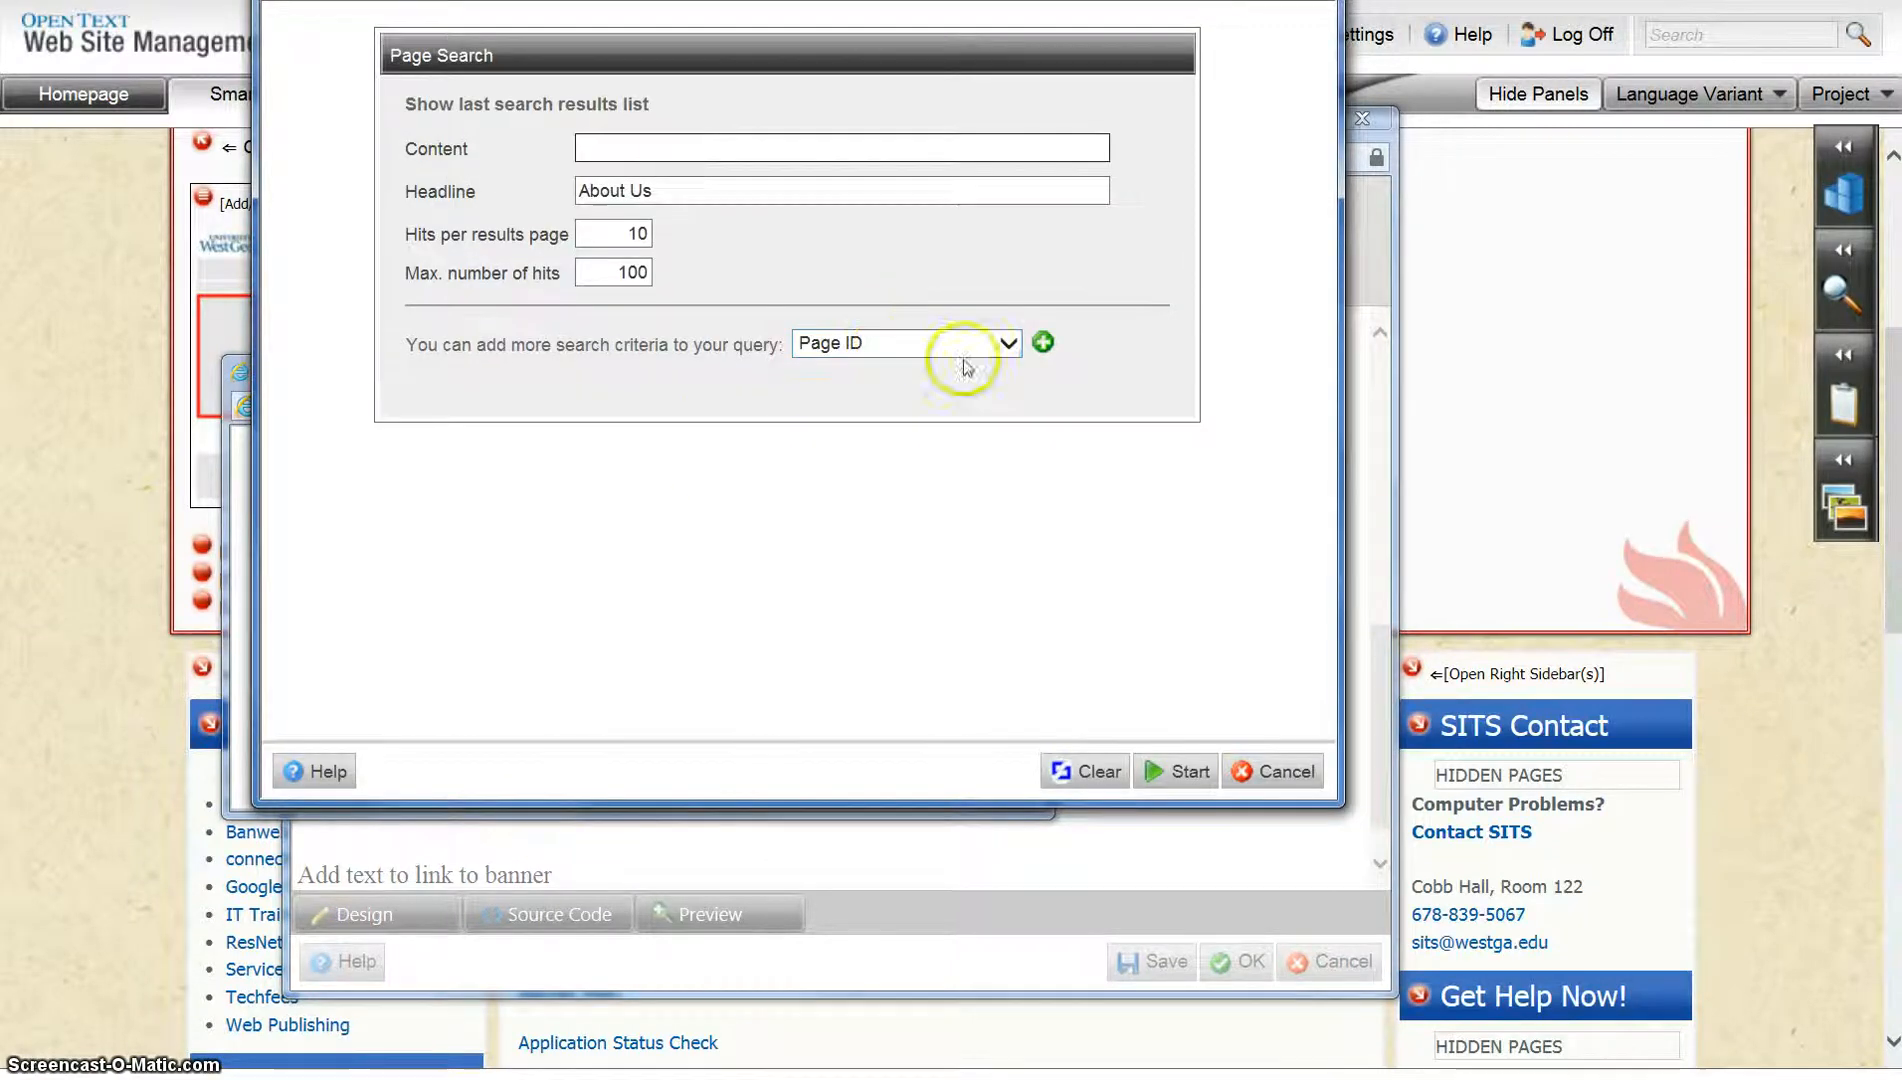
triple_click(635, 192)
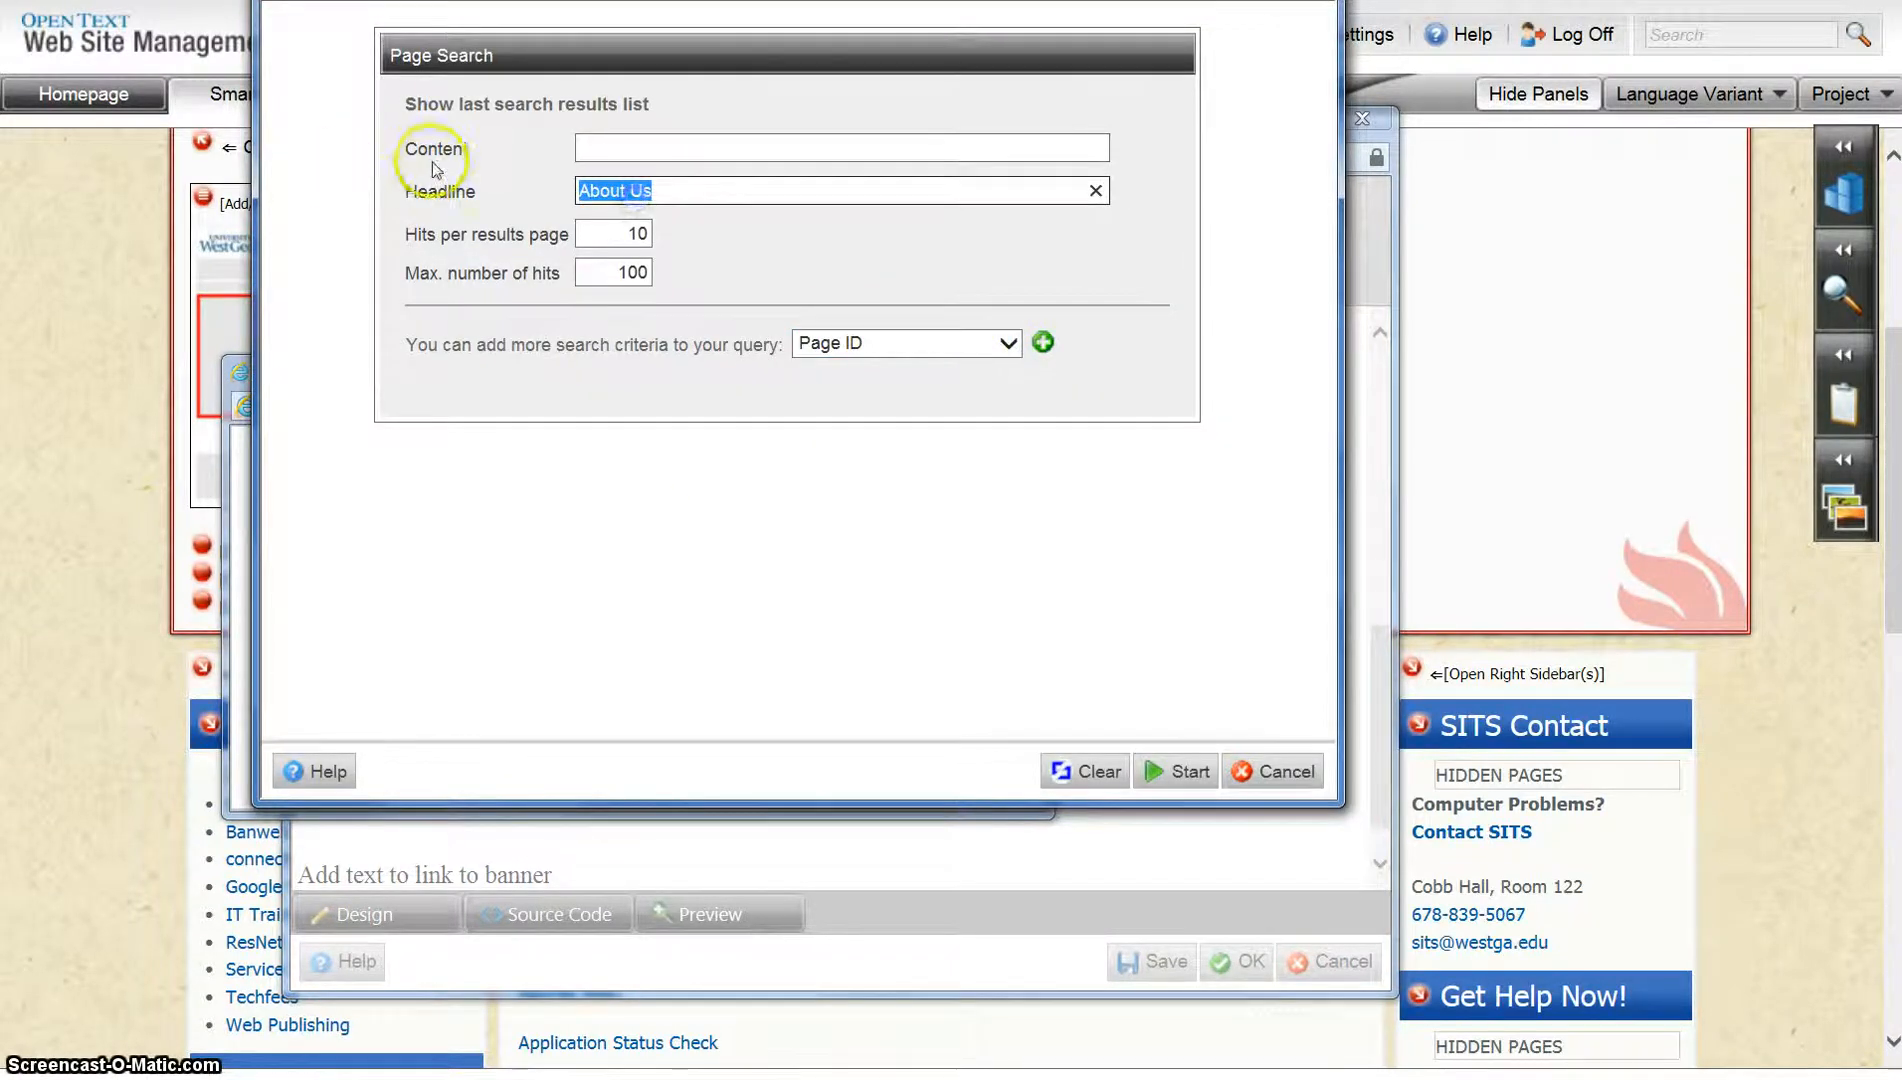
key(Delete)
click(1042, 343)
click(874, 486)
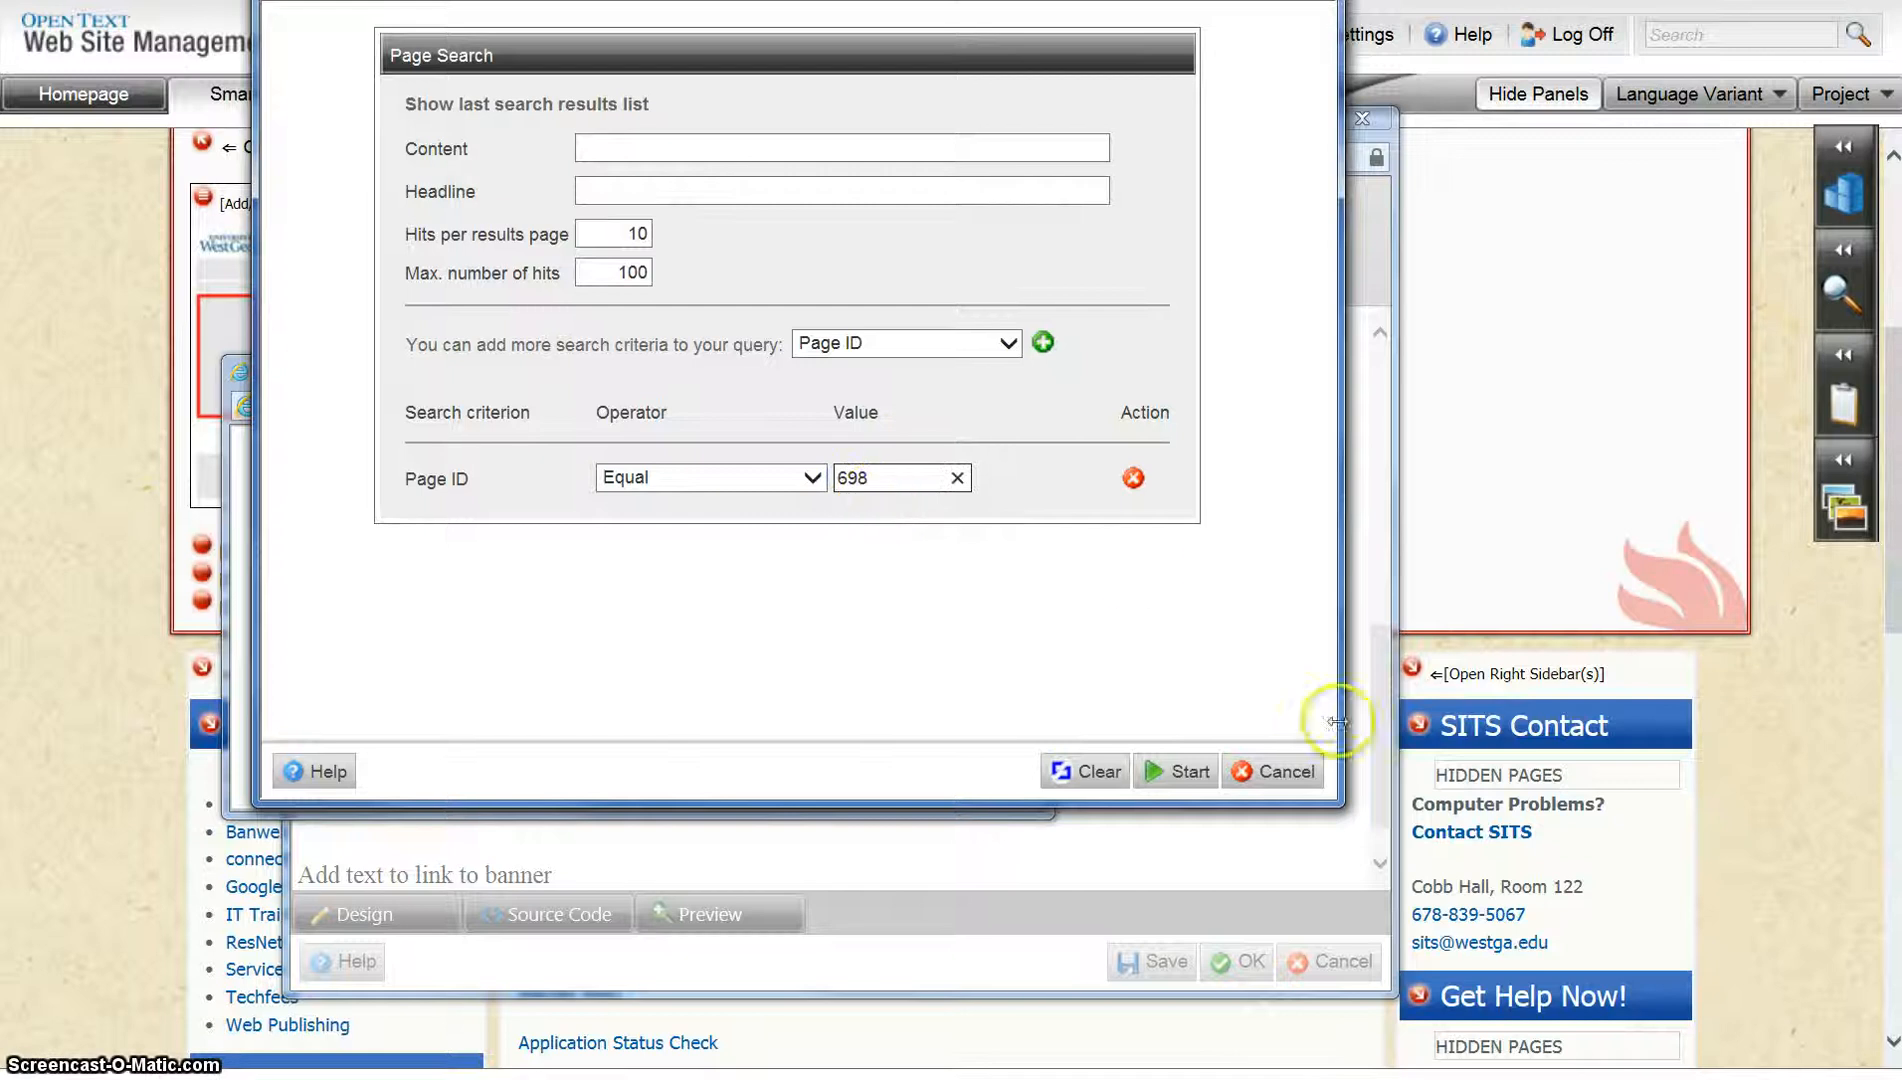
click(1176, 771)
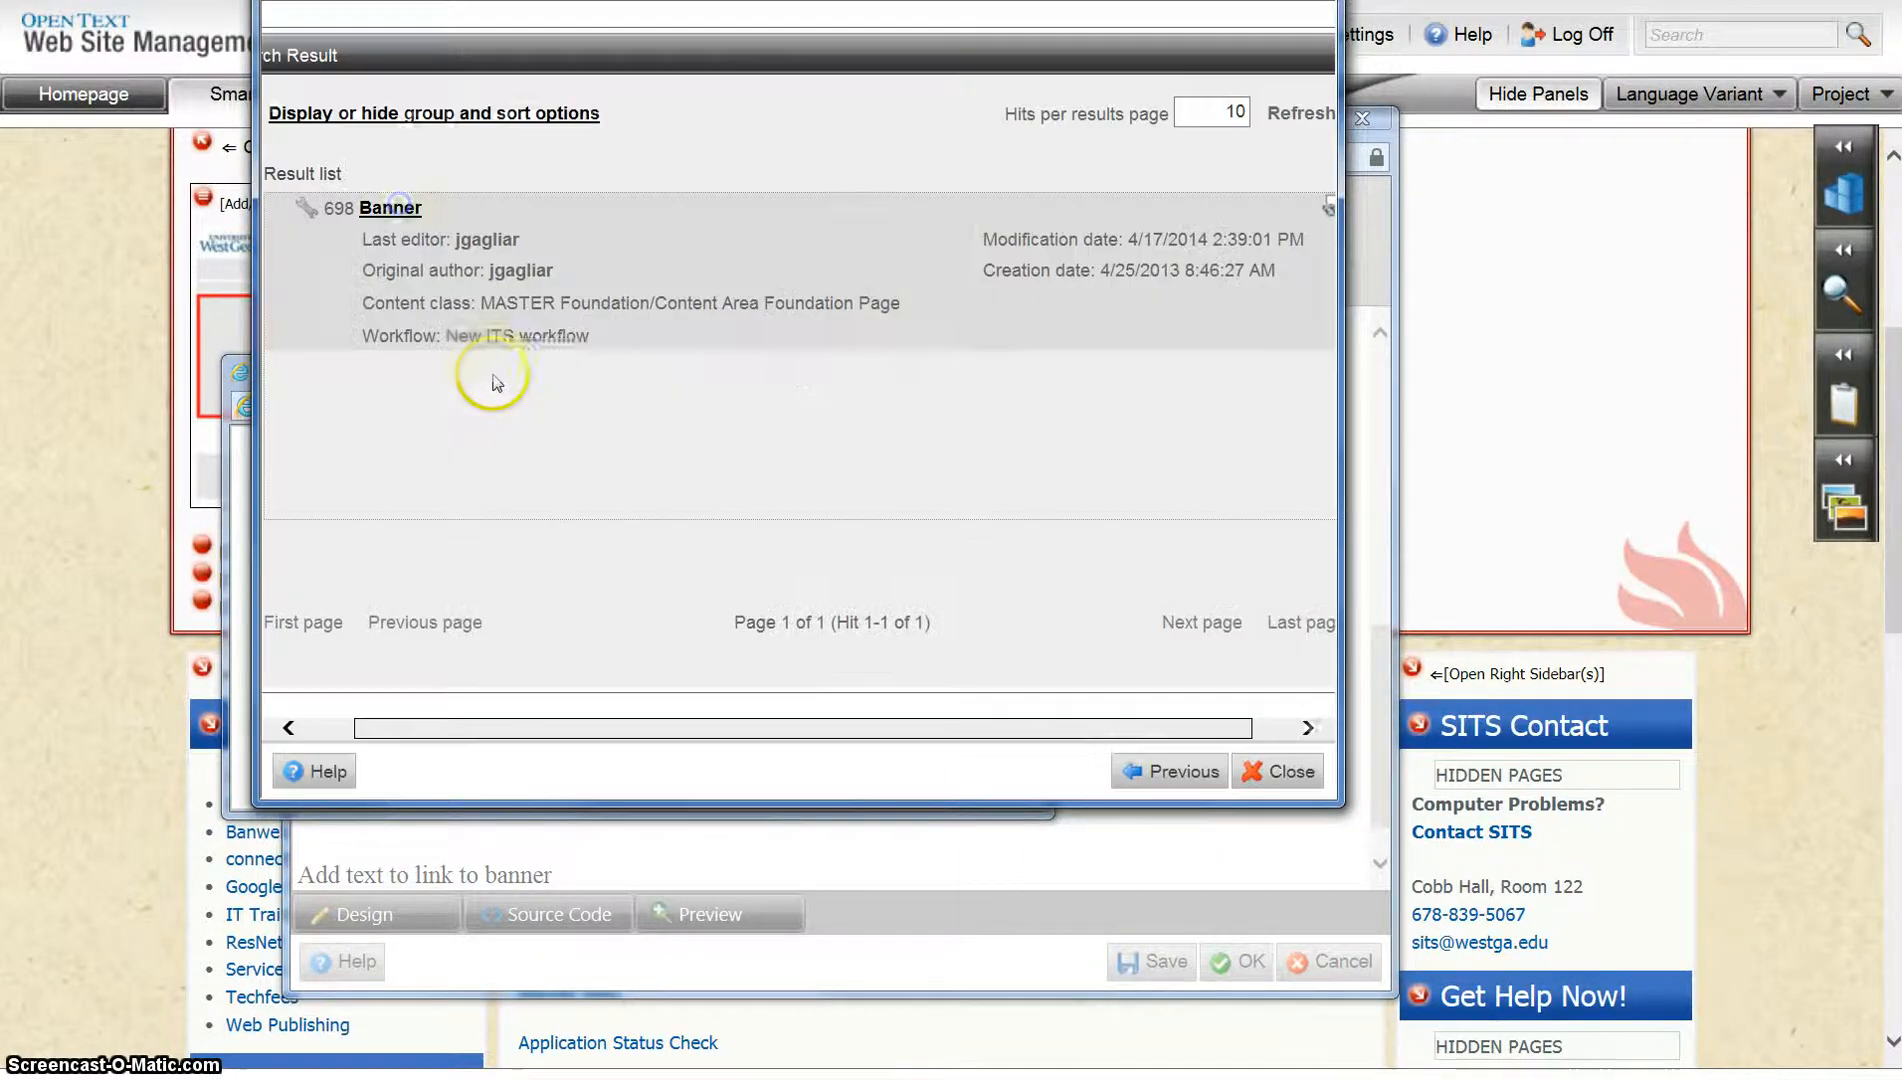
click(391, 208)
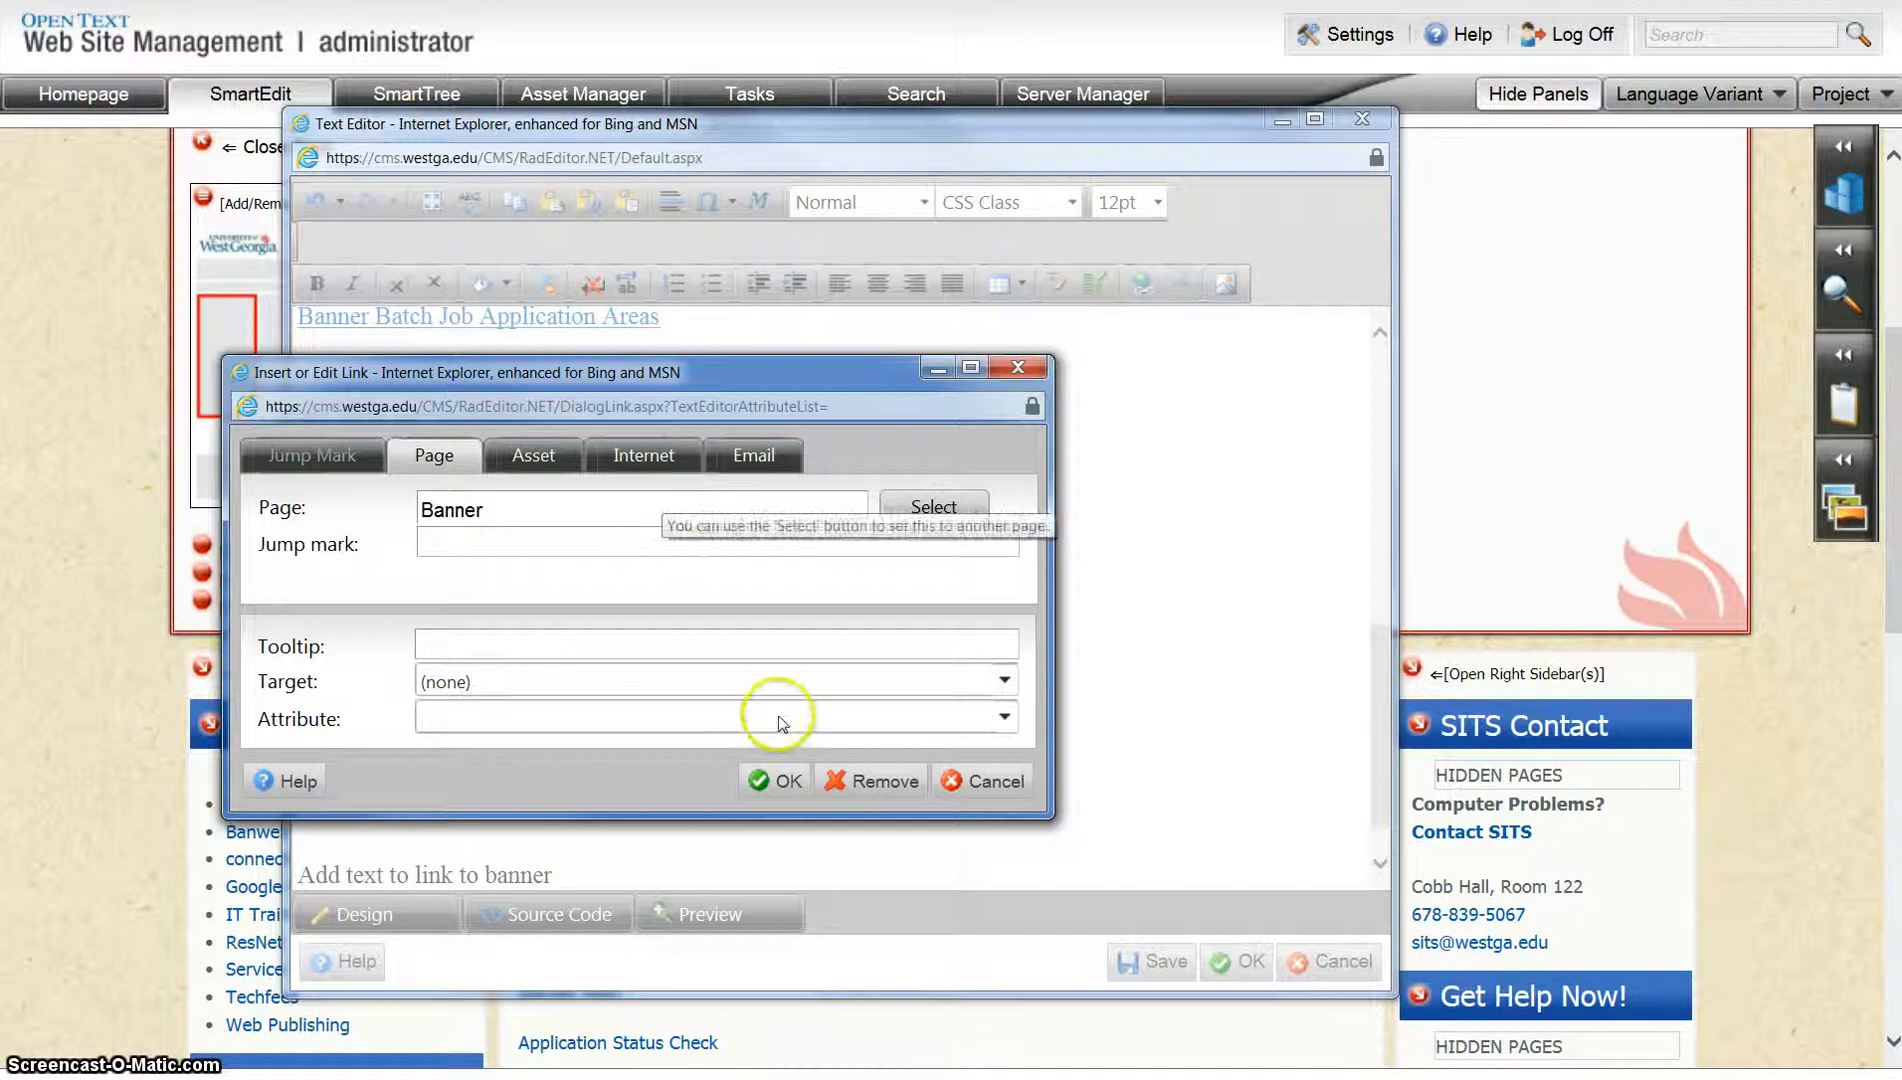
click(775, 780)
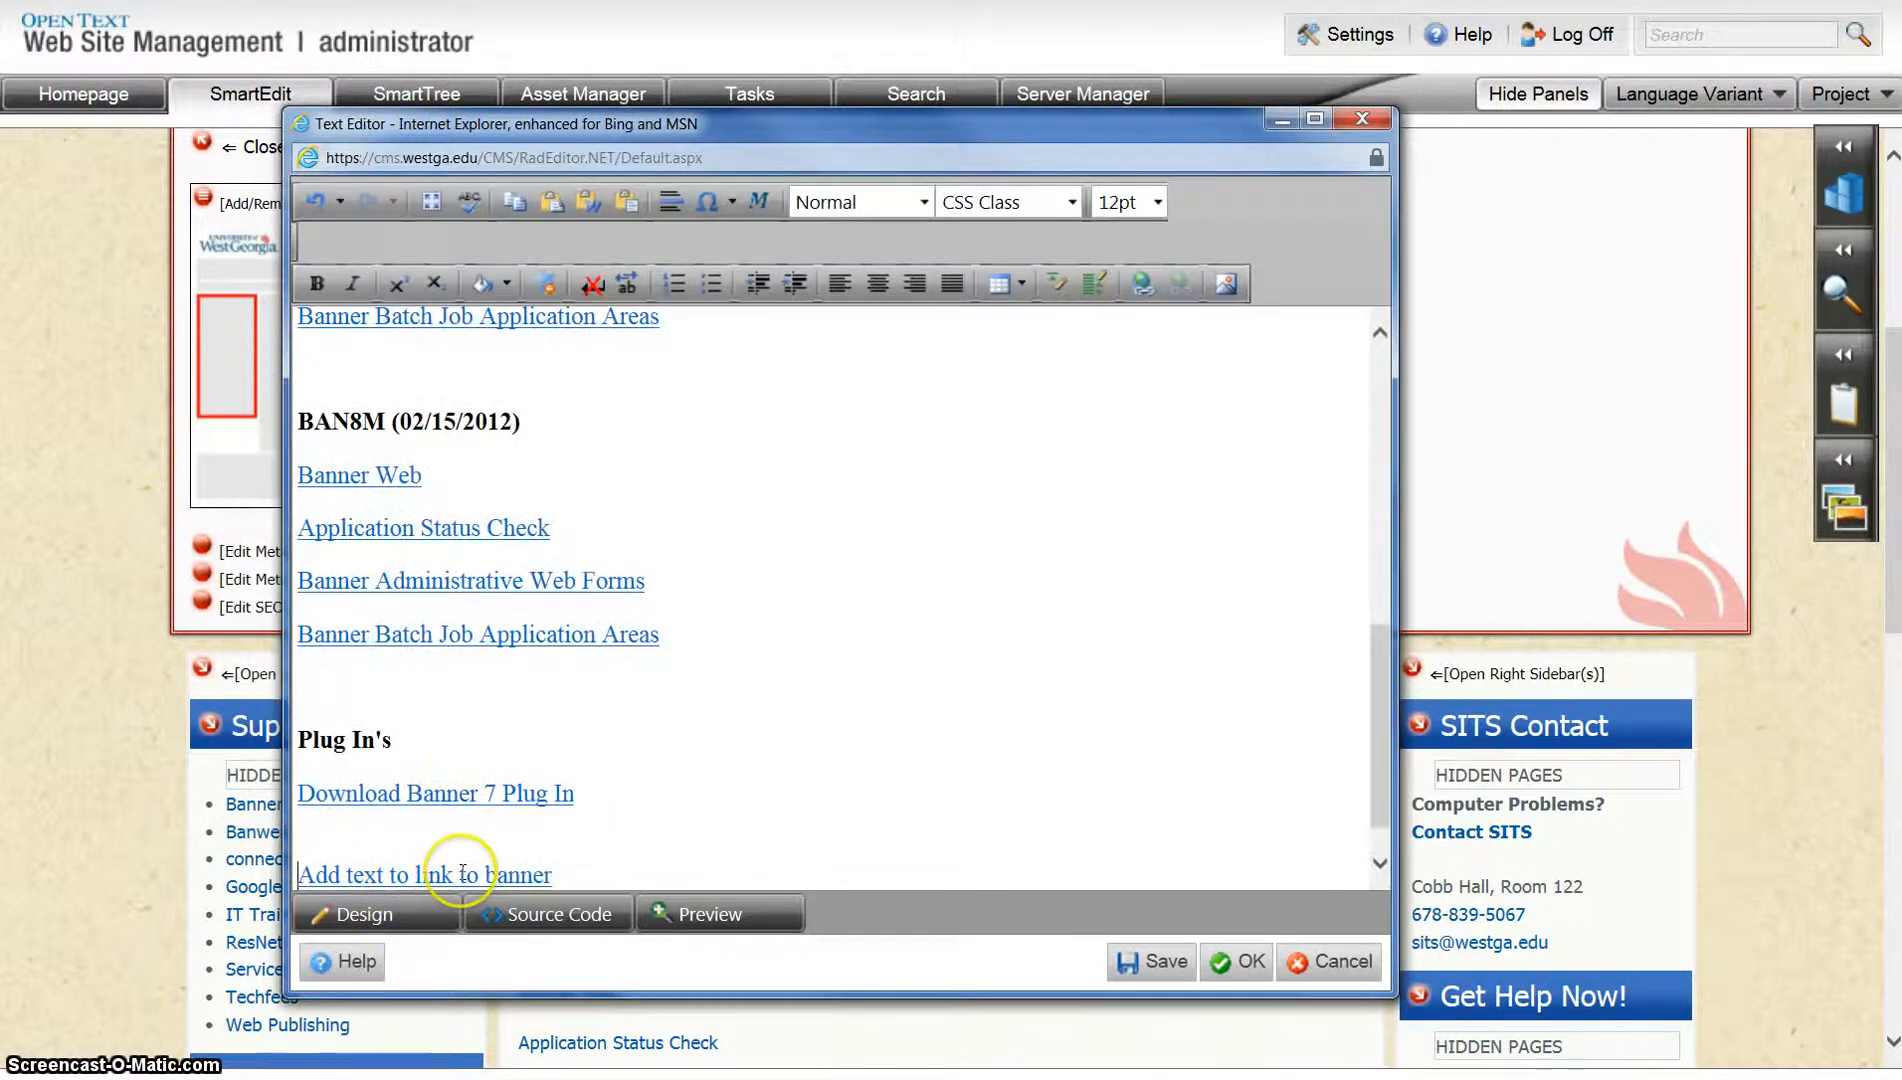
Discard the linked line and reopen the Banner page's body text to add the line "Link" at its end
drag(633, 870, 57, 870)
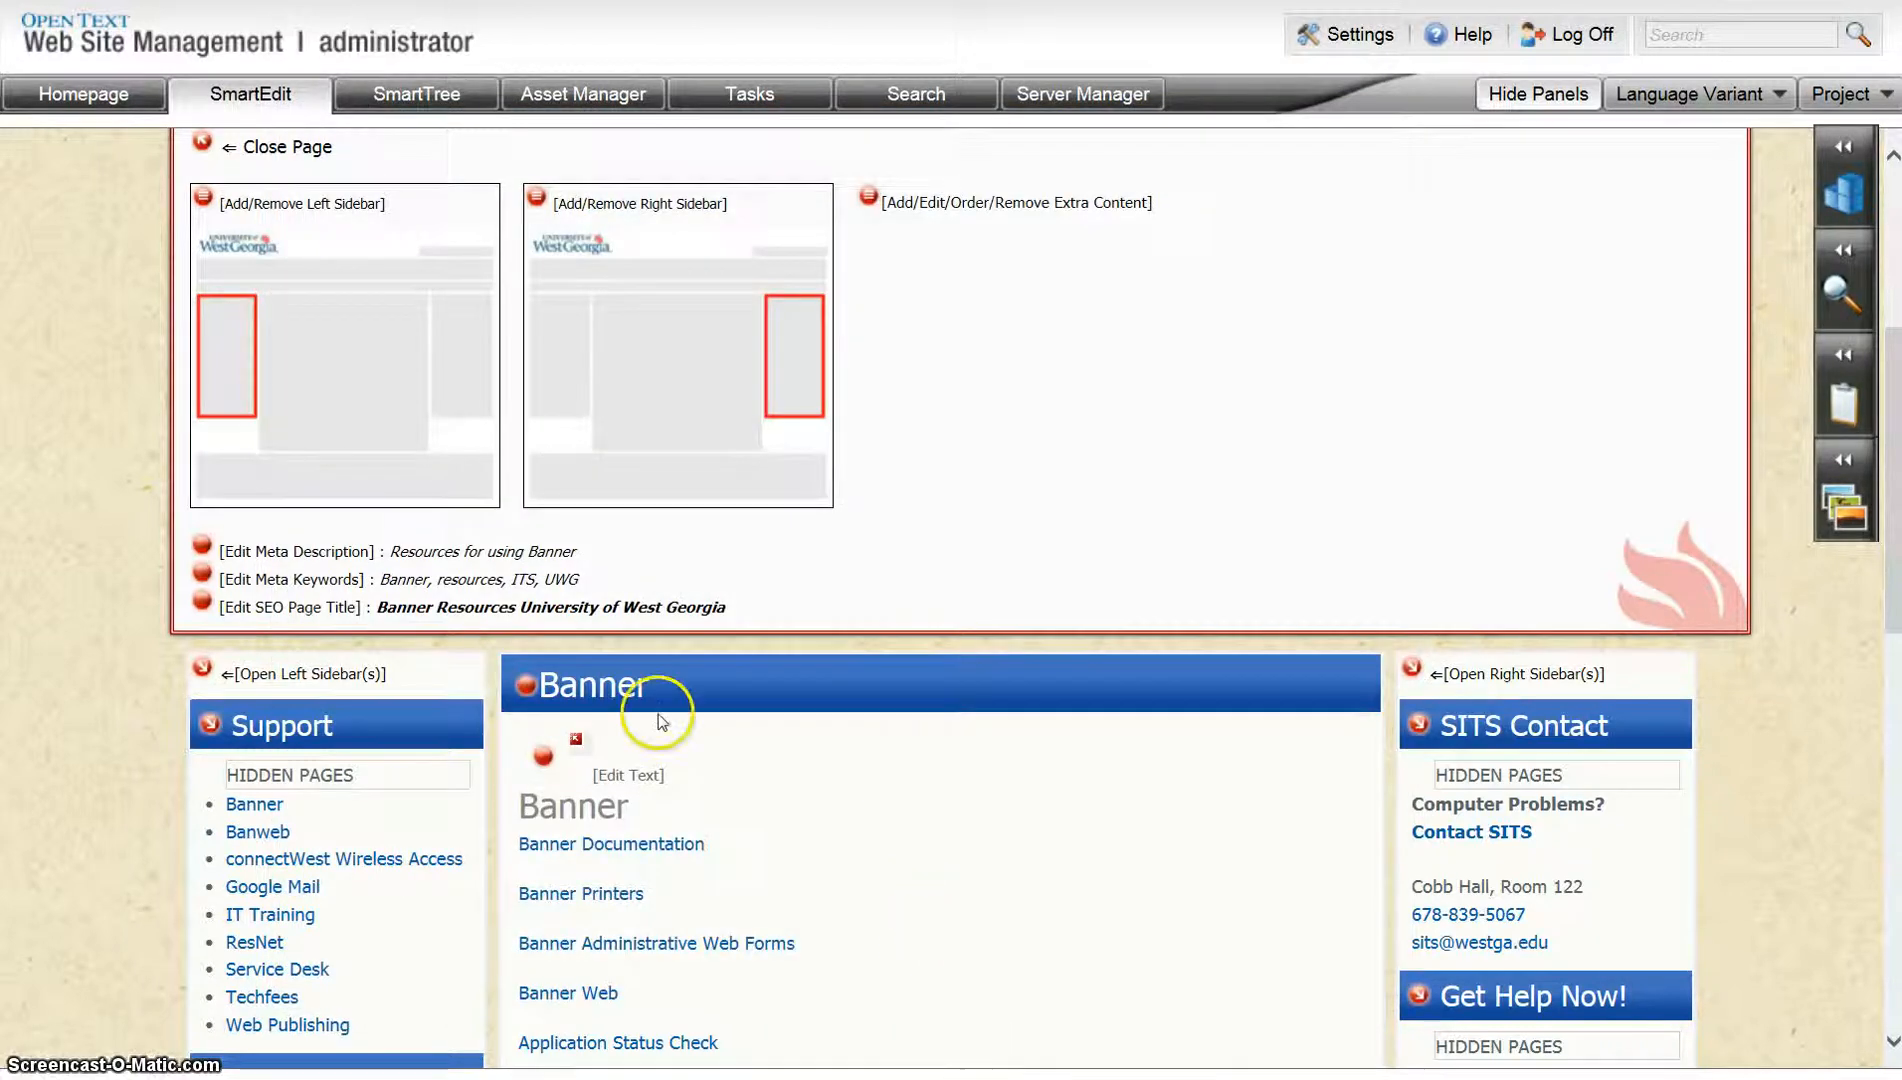
click(543, 755)
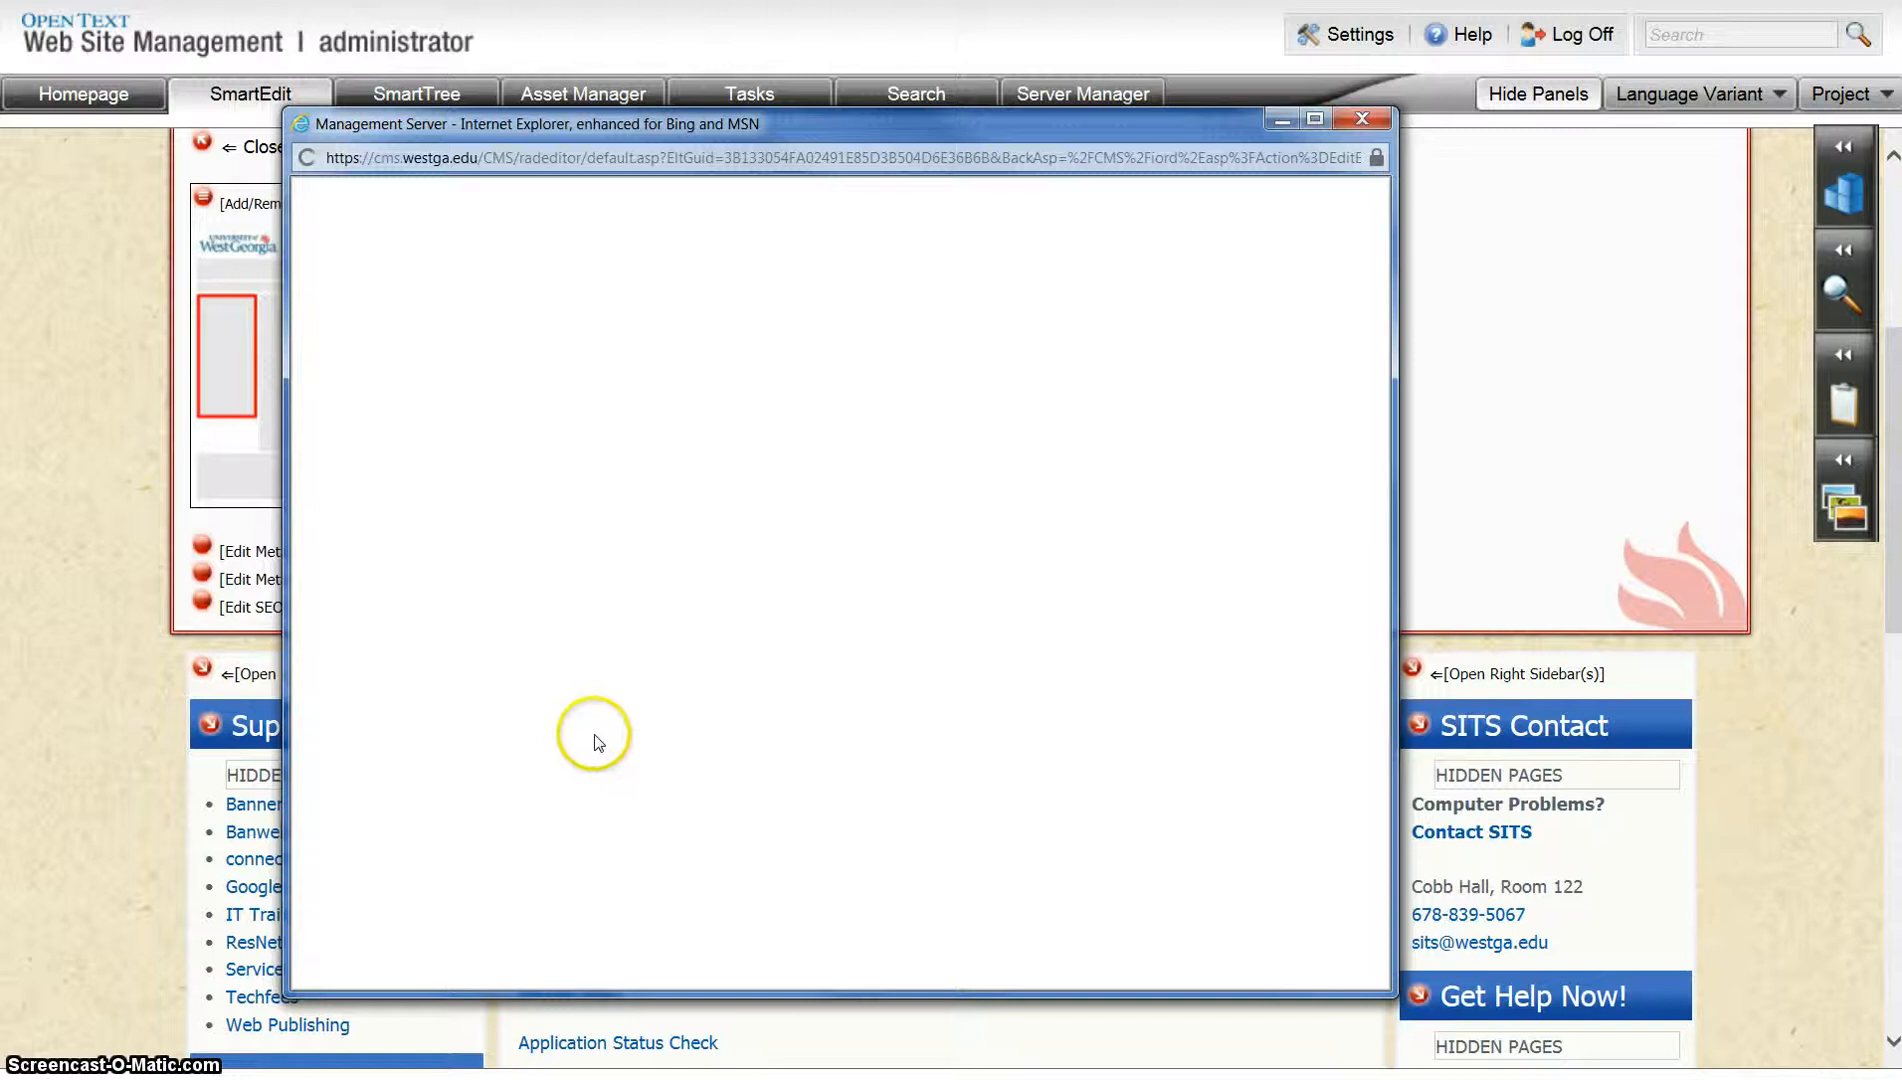
scroll(870, 624, down, 10)
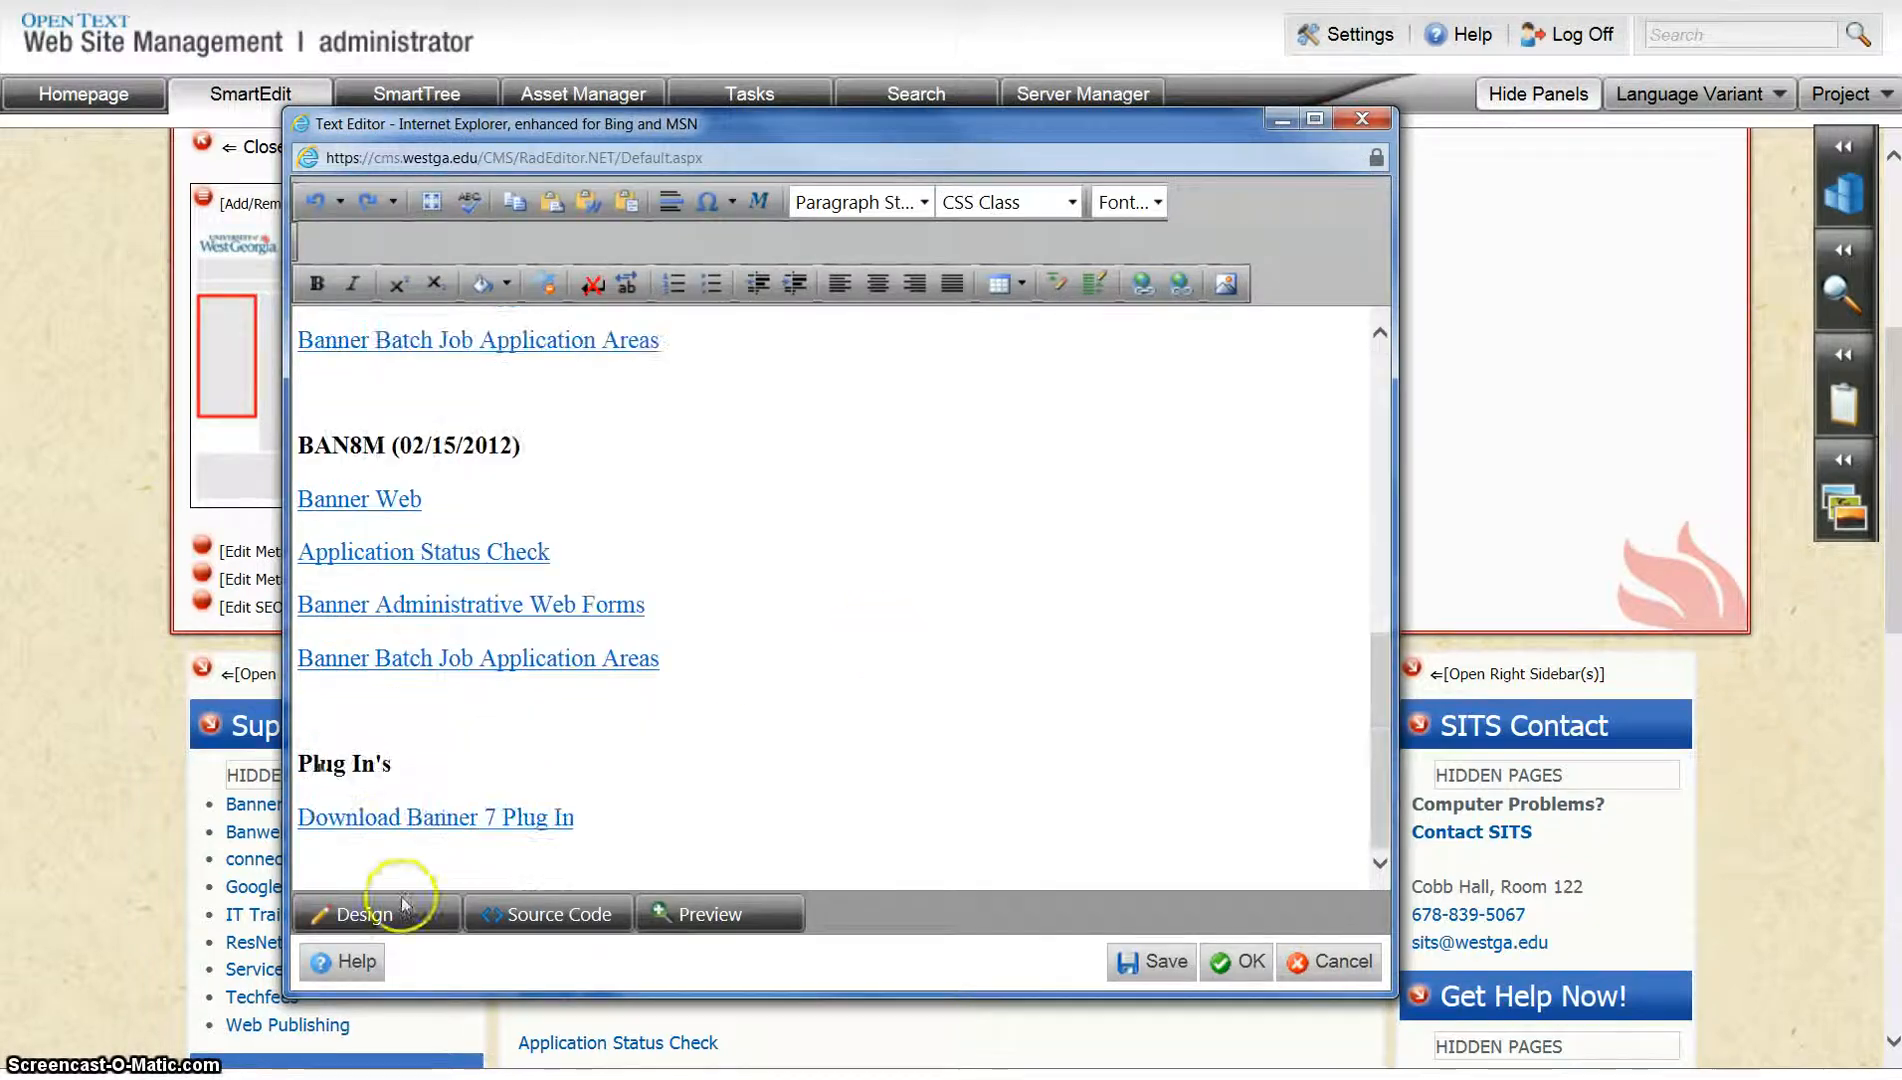
click(348, 872)
scroll(628, 878, down, 1)
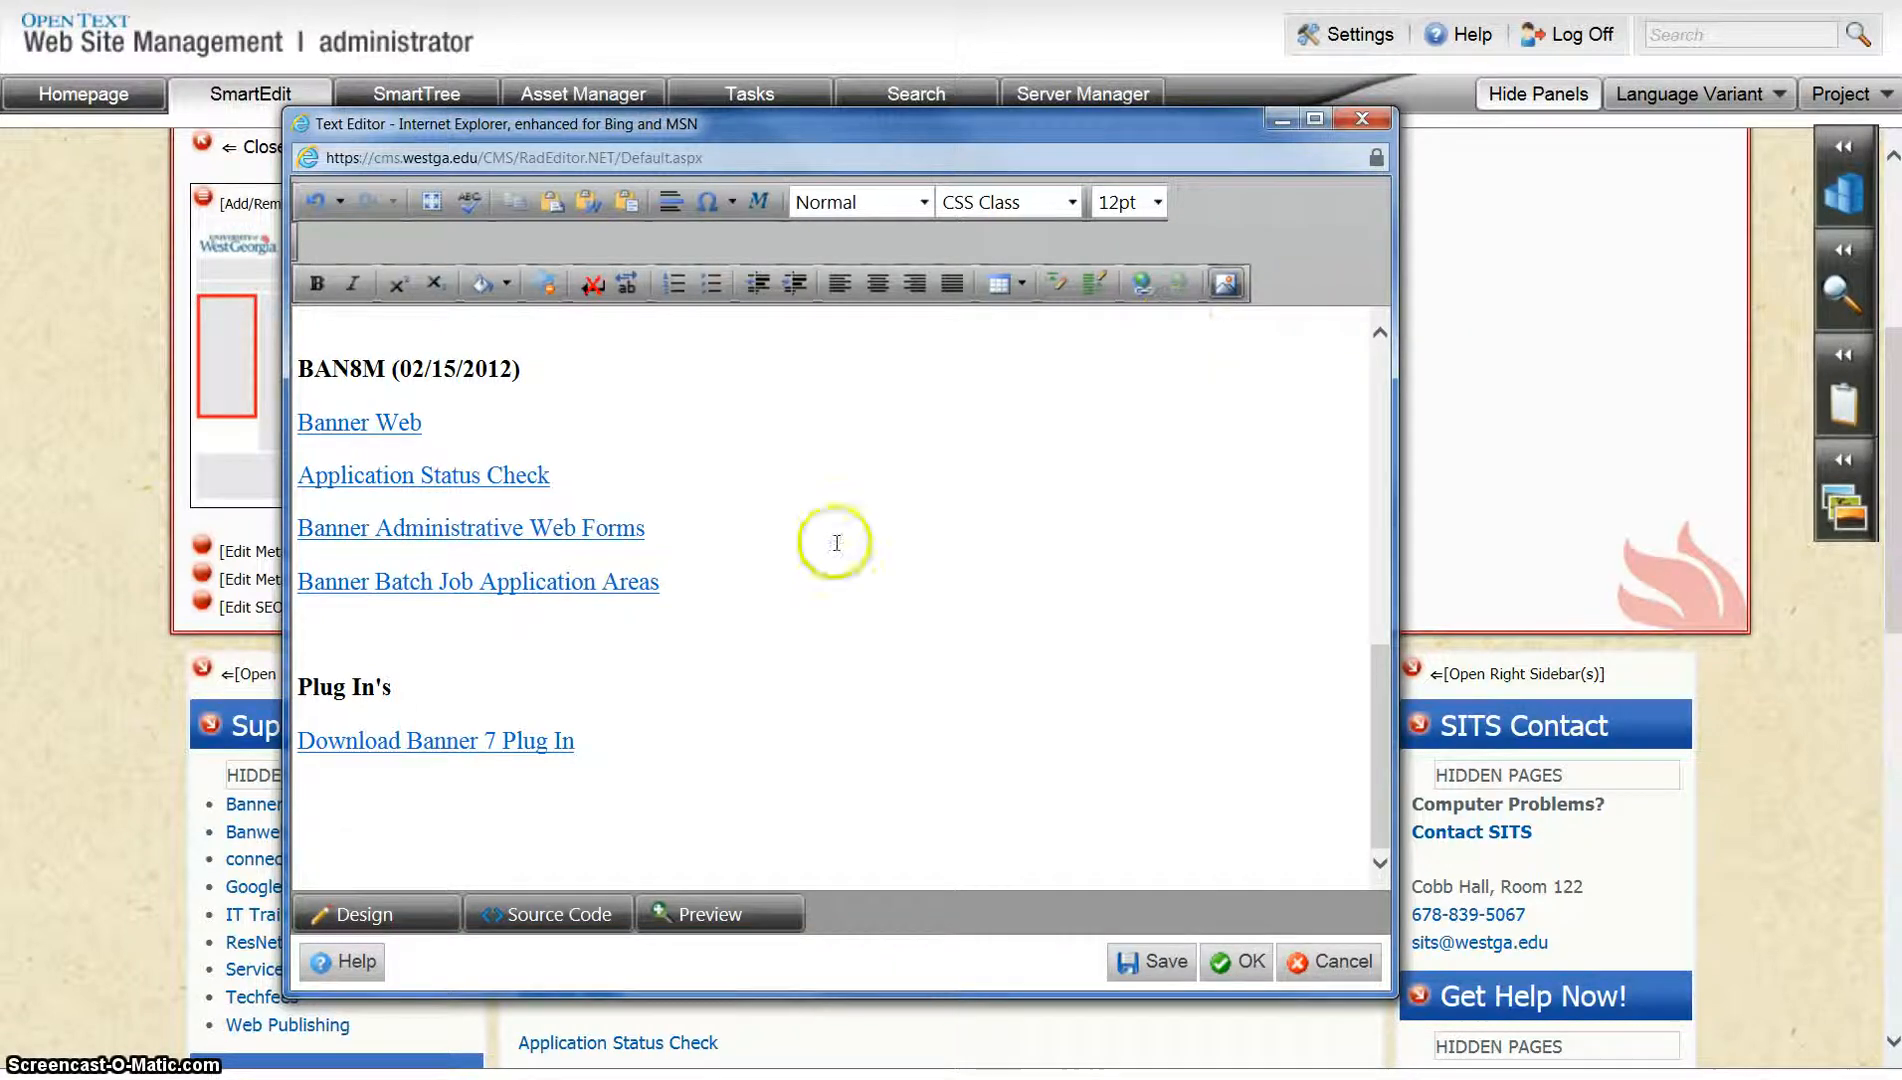
click(397, 846)
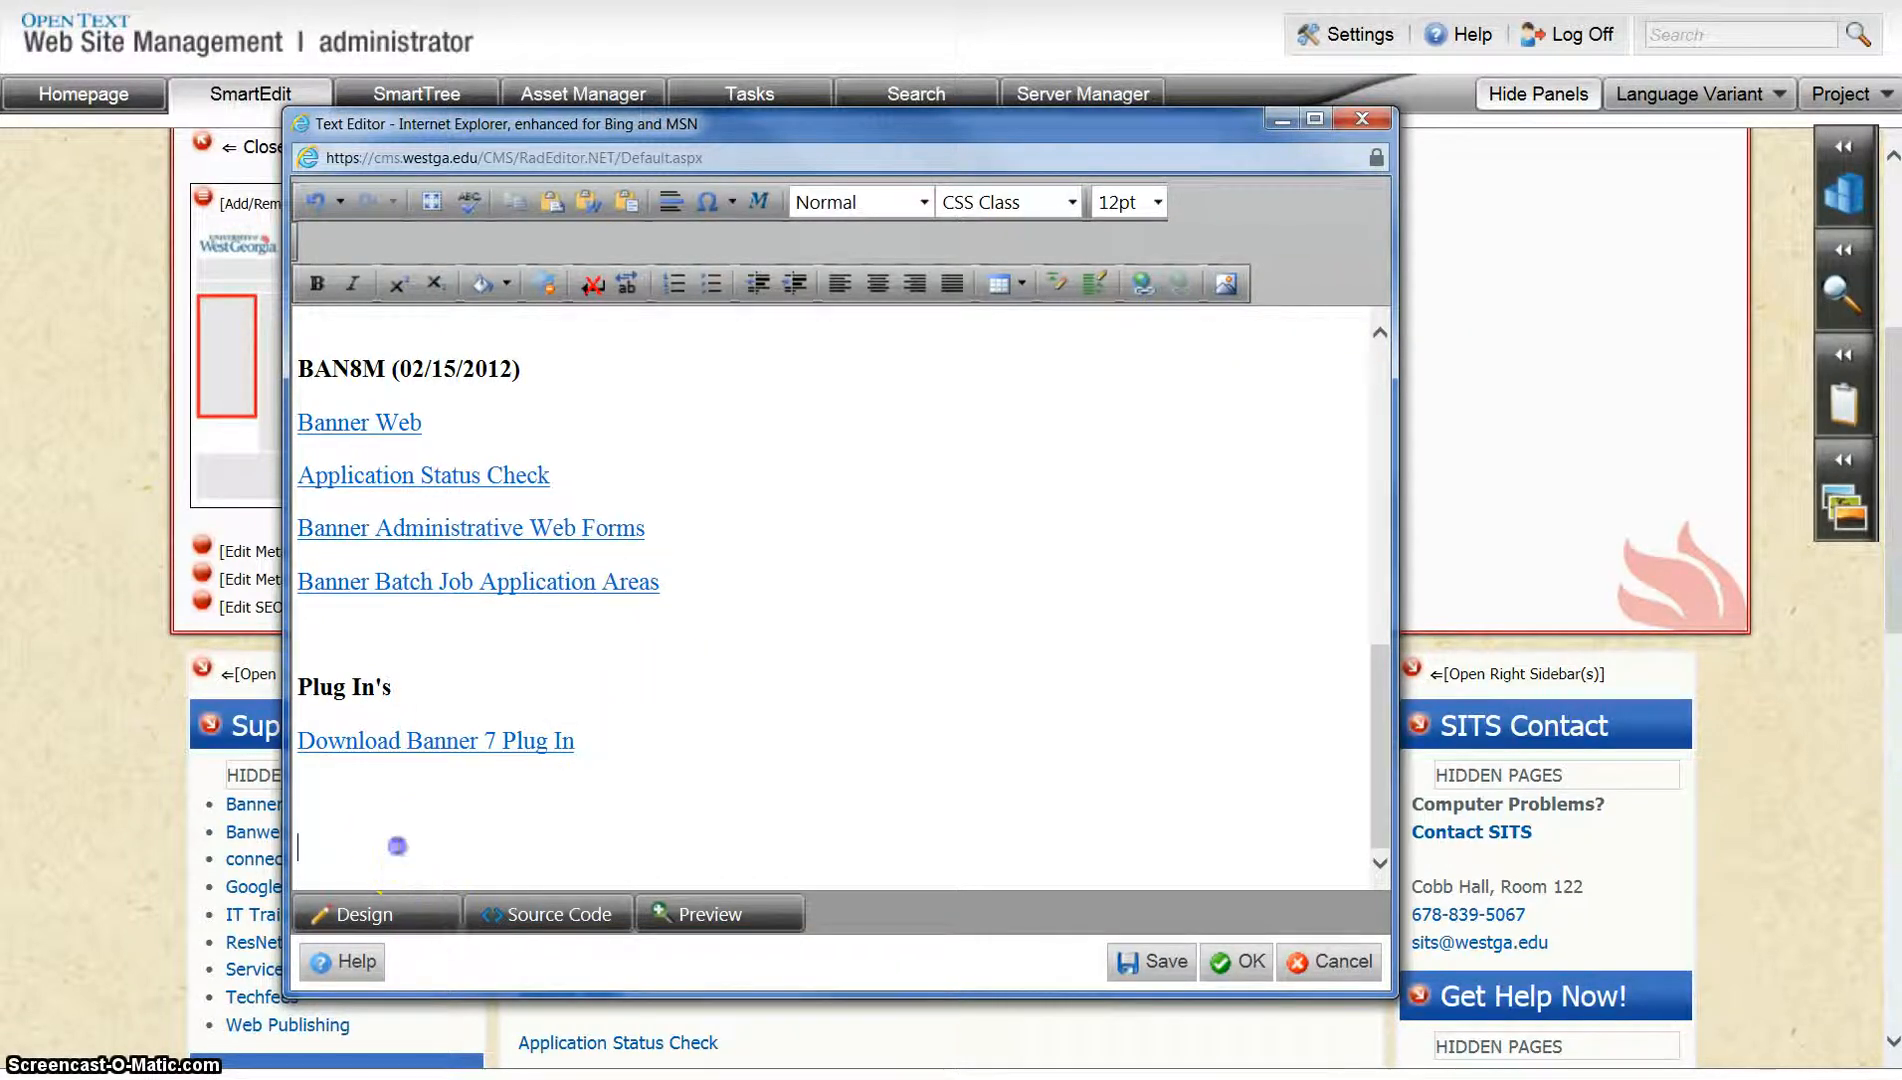
text(Link)
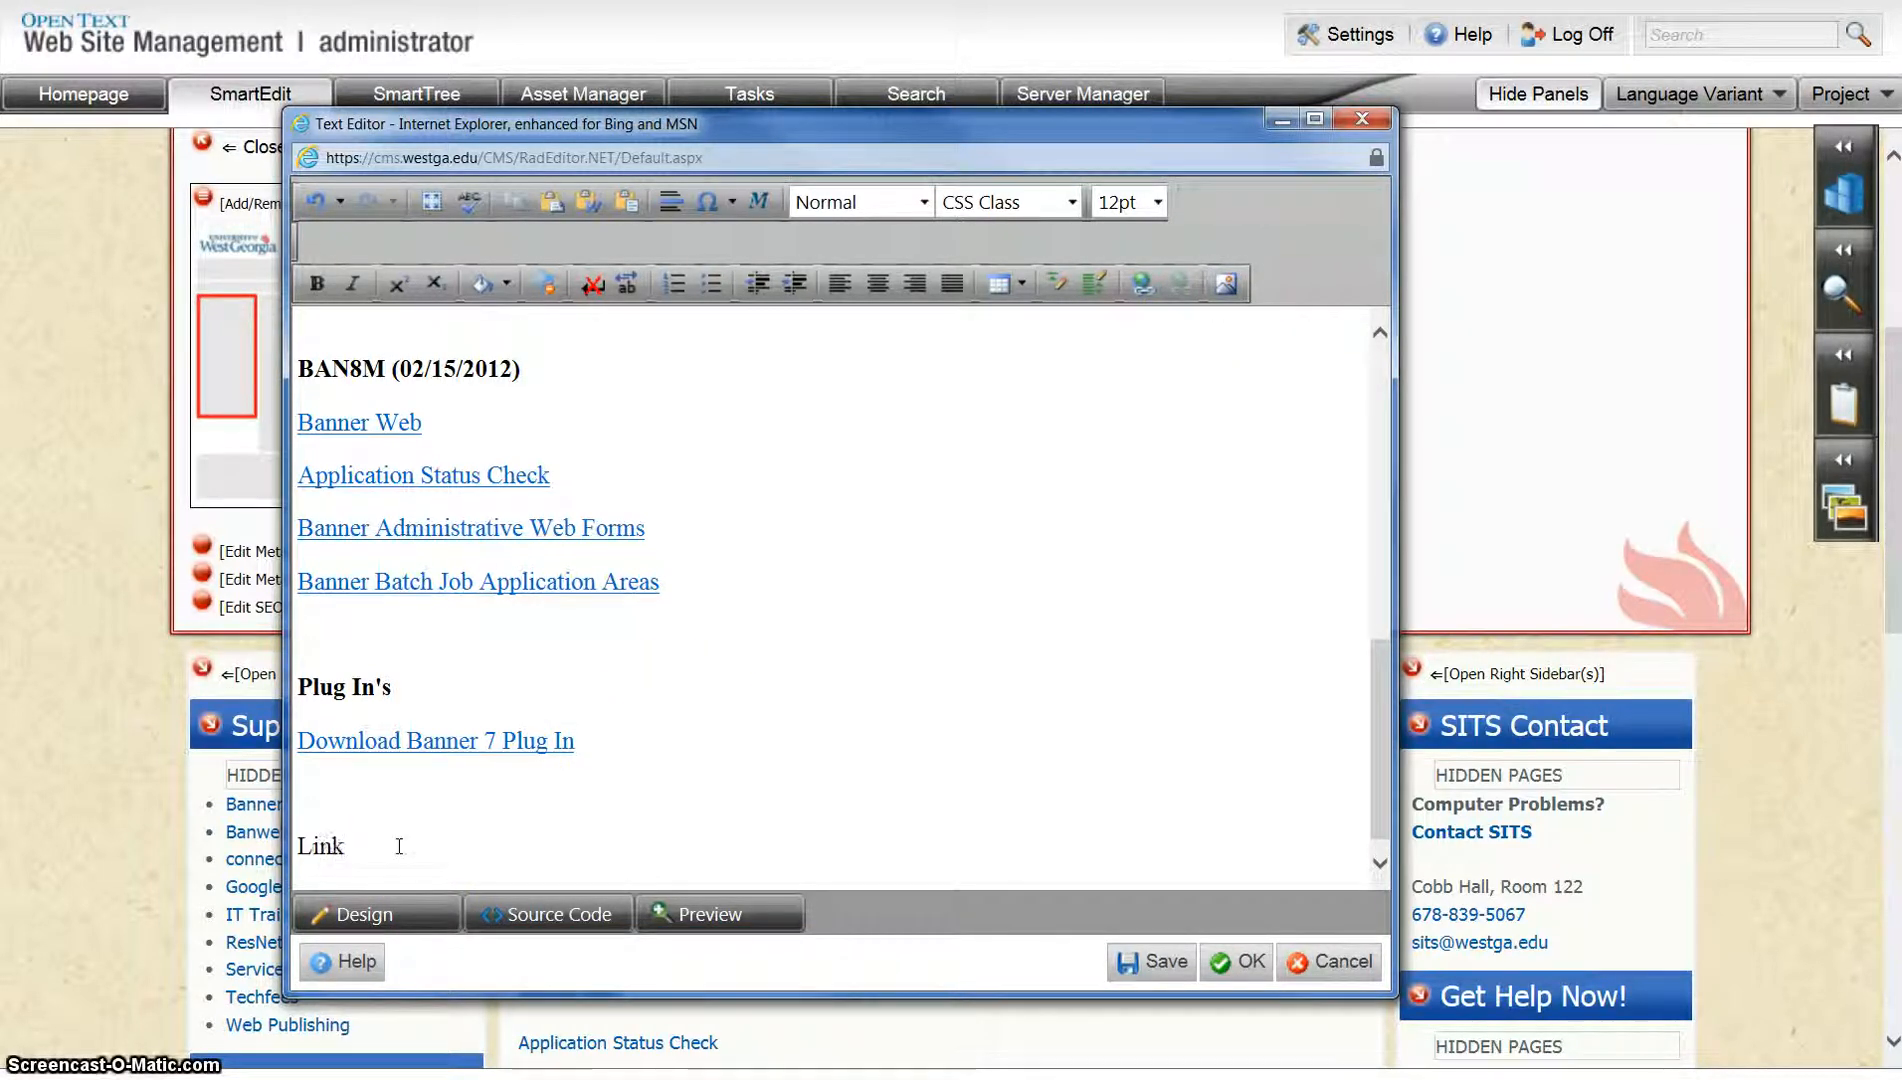
click(1142, 284)
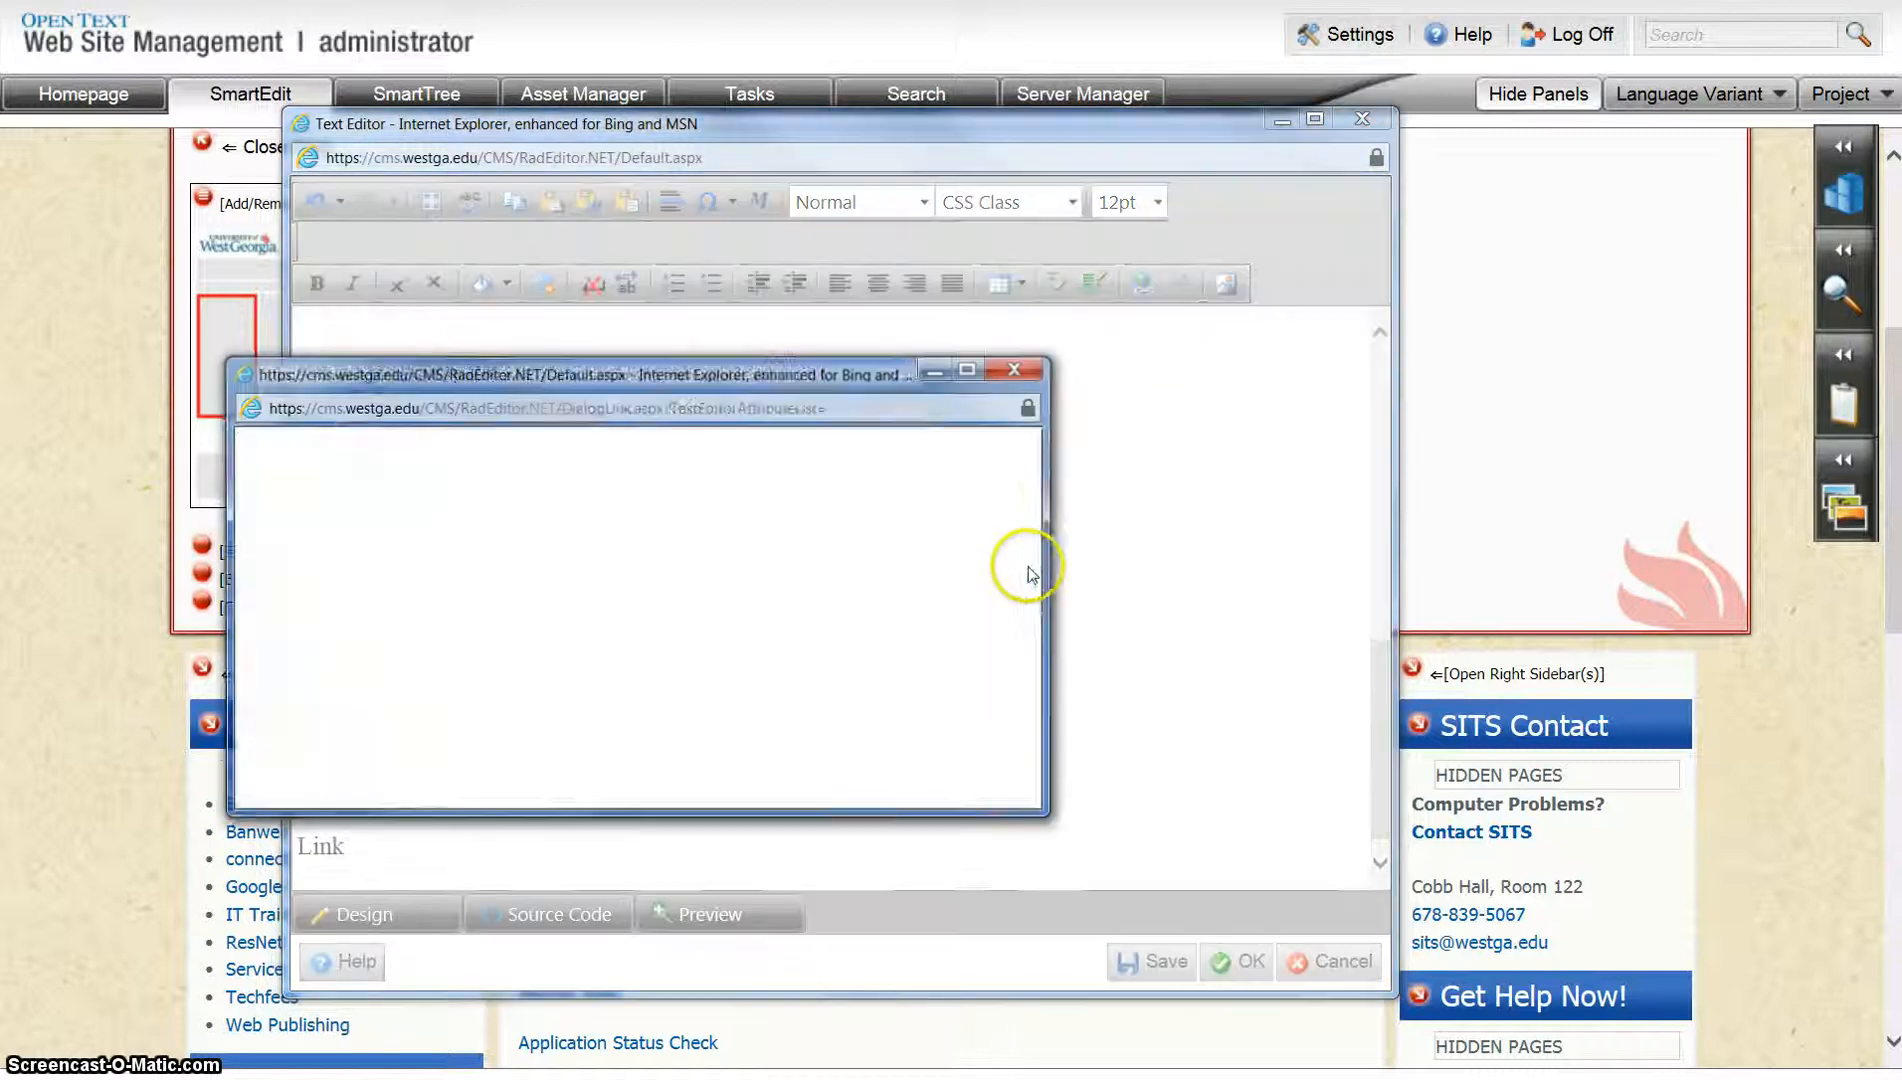
click(628, 468)
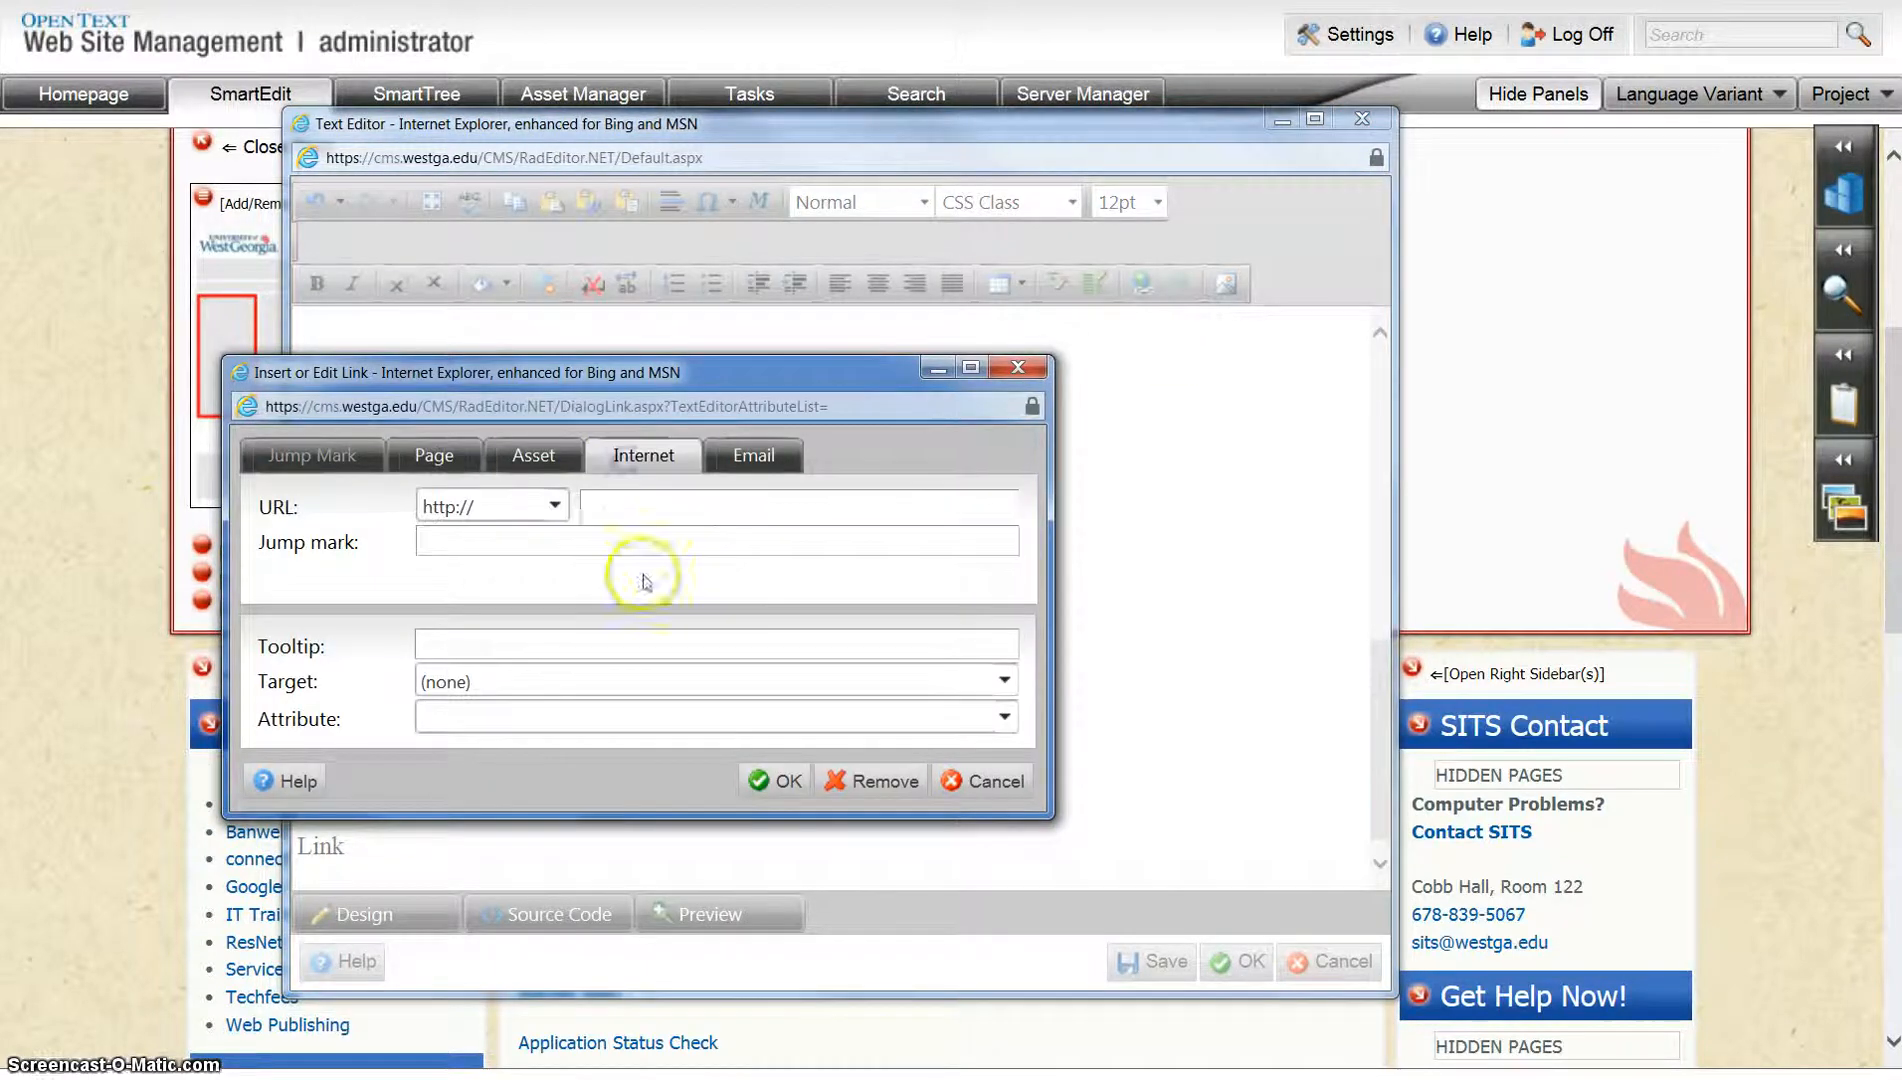
click(622, 508)
text(gog)
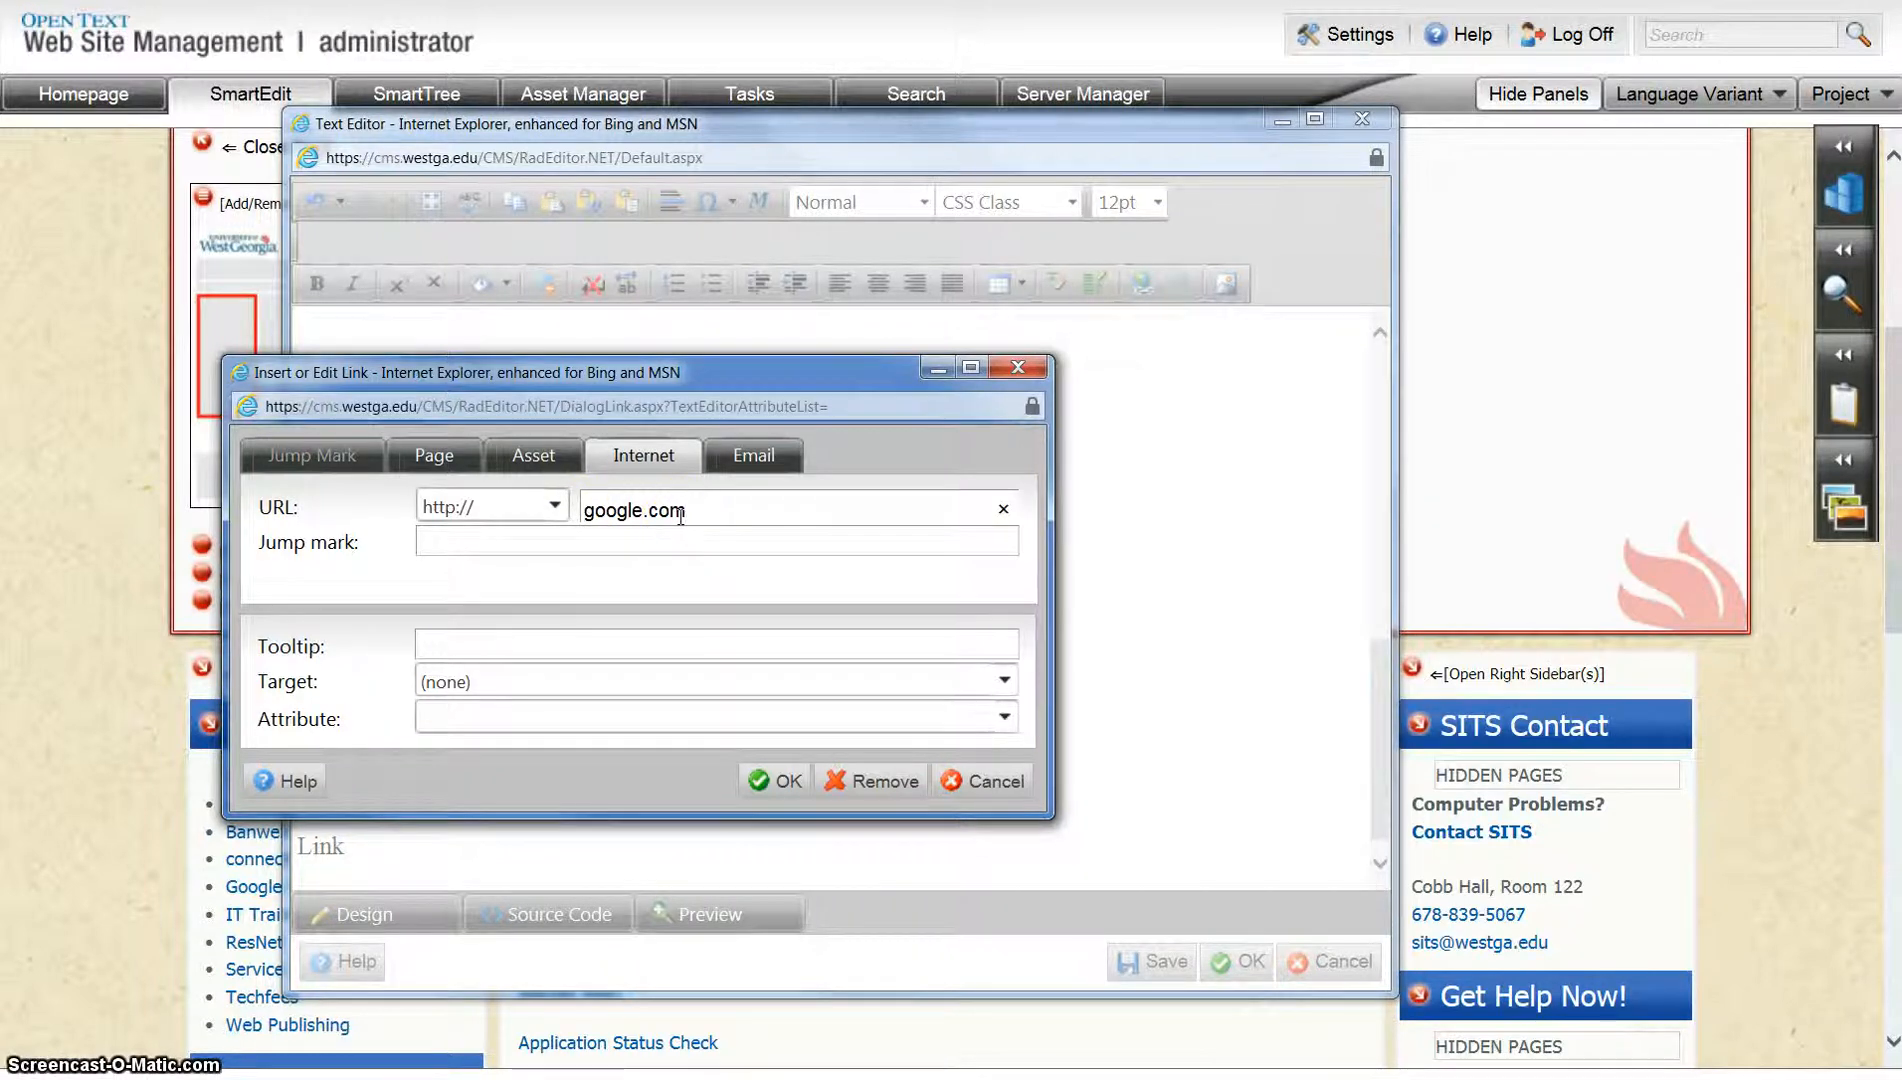
click(552, 681)
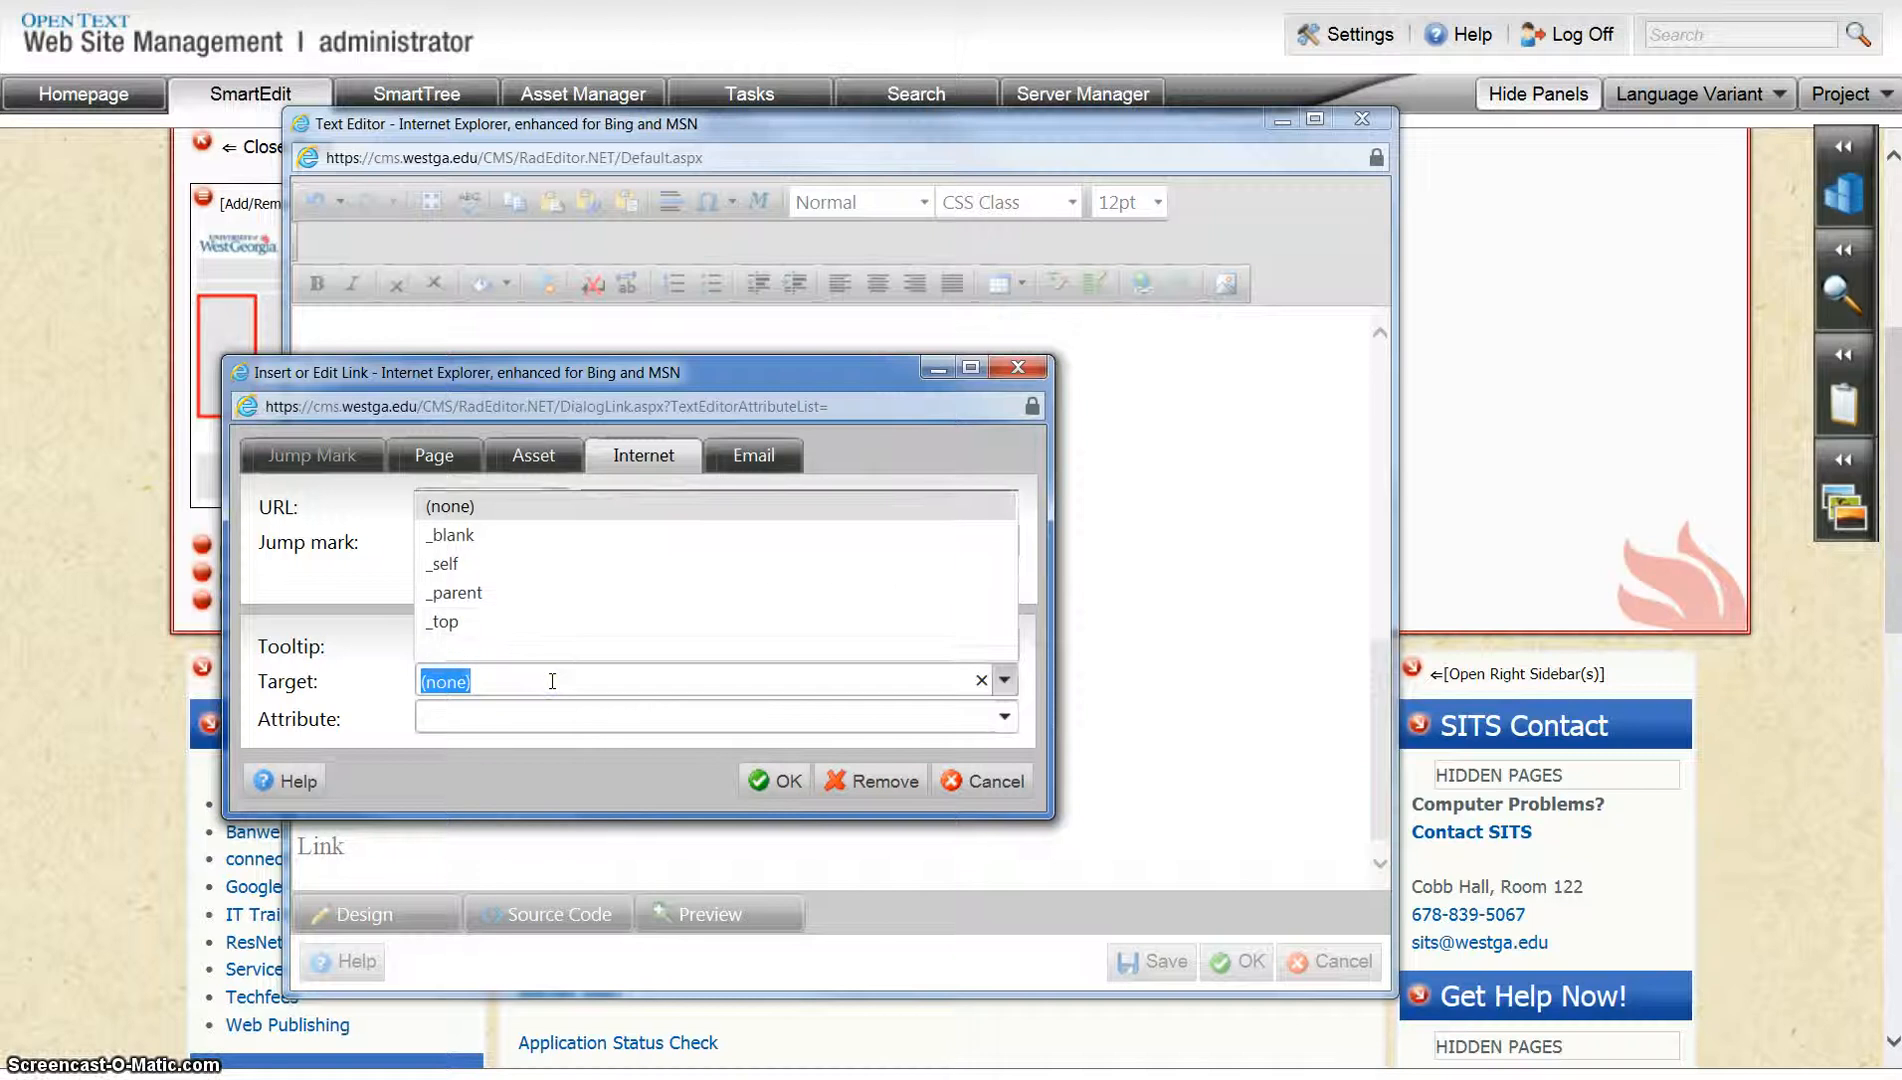
right_click(483, 603)
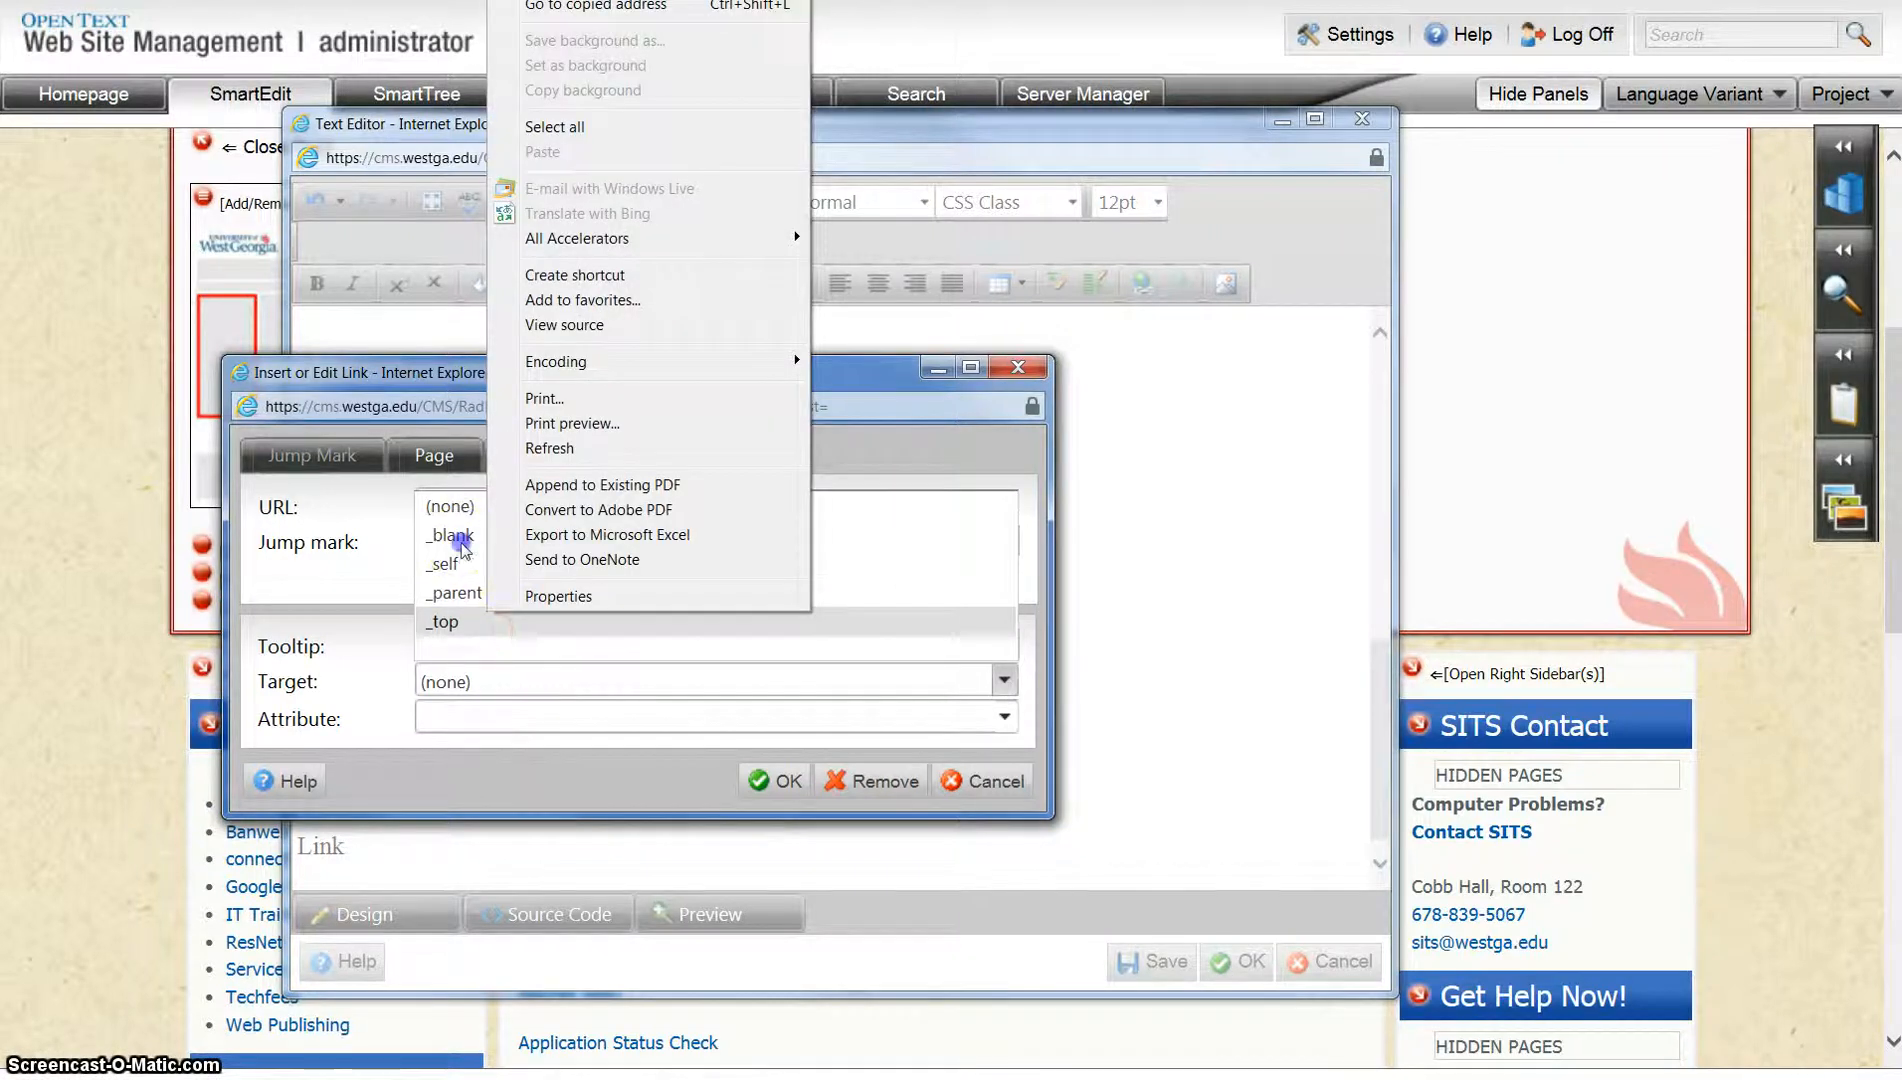
click(452, 535)
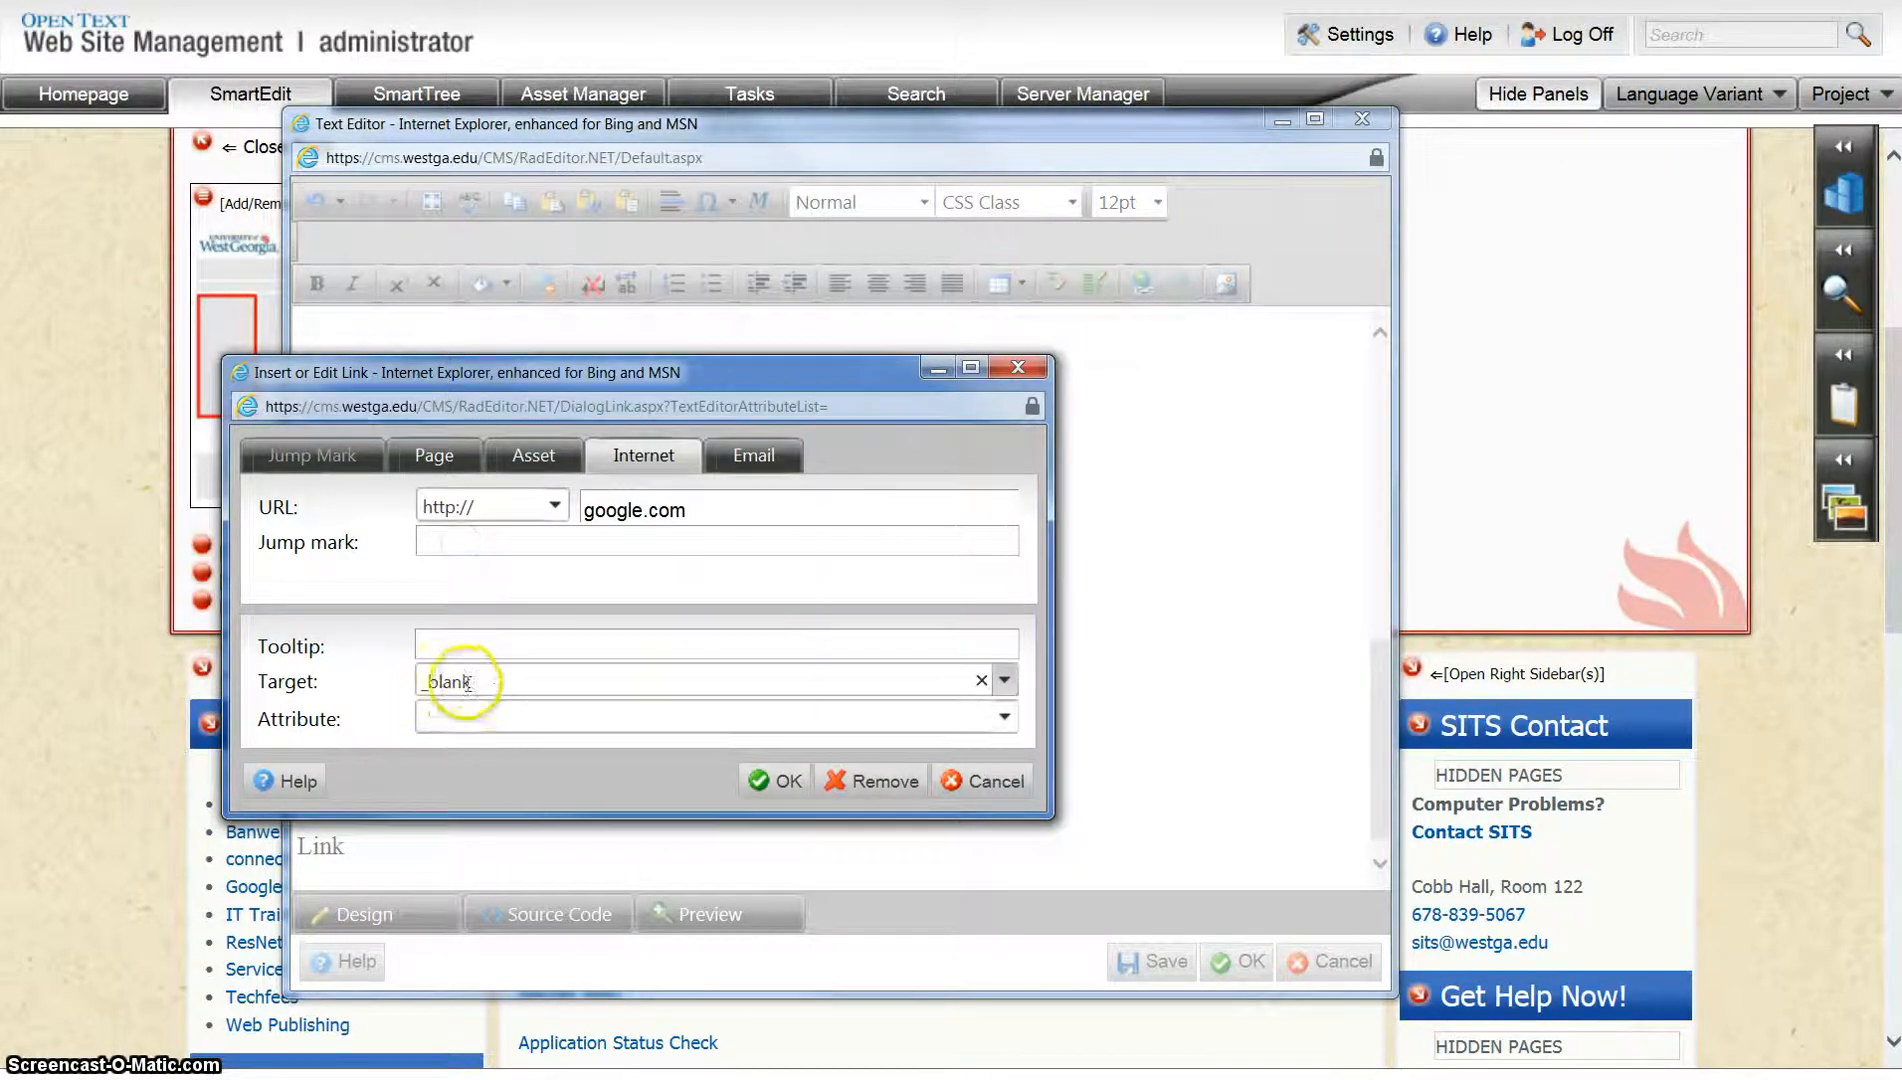
click(777, 780)
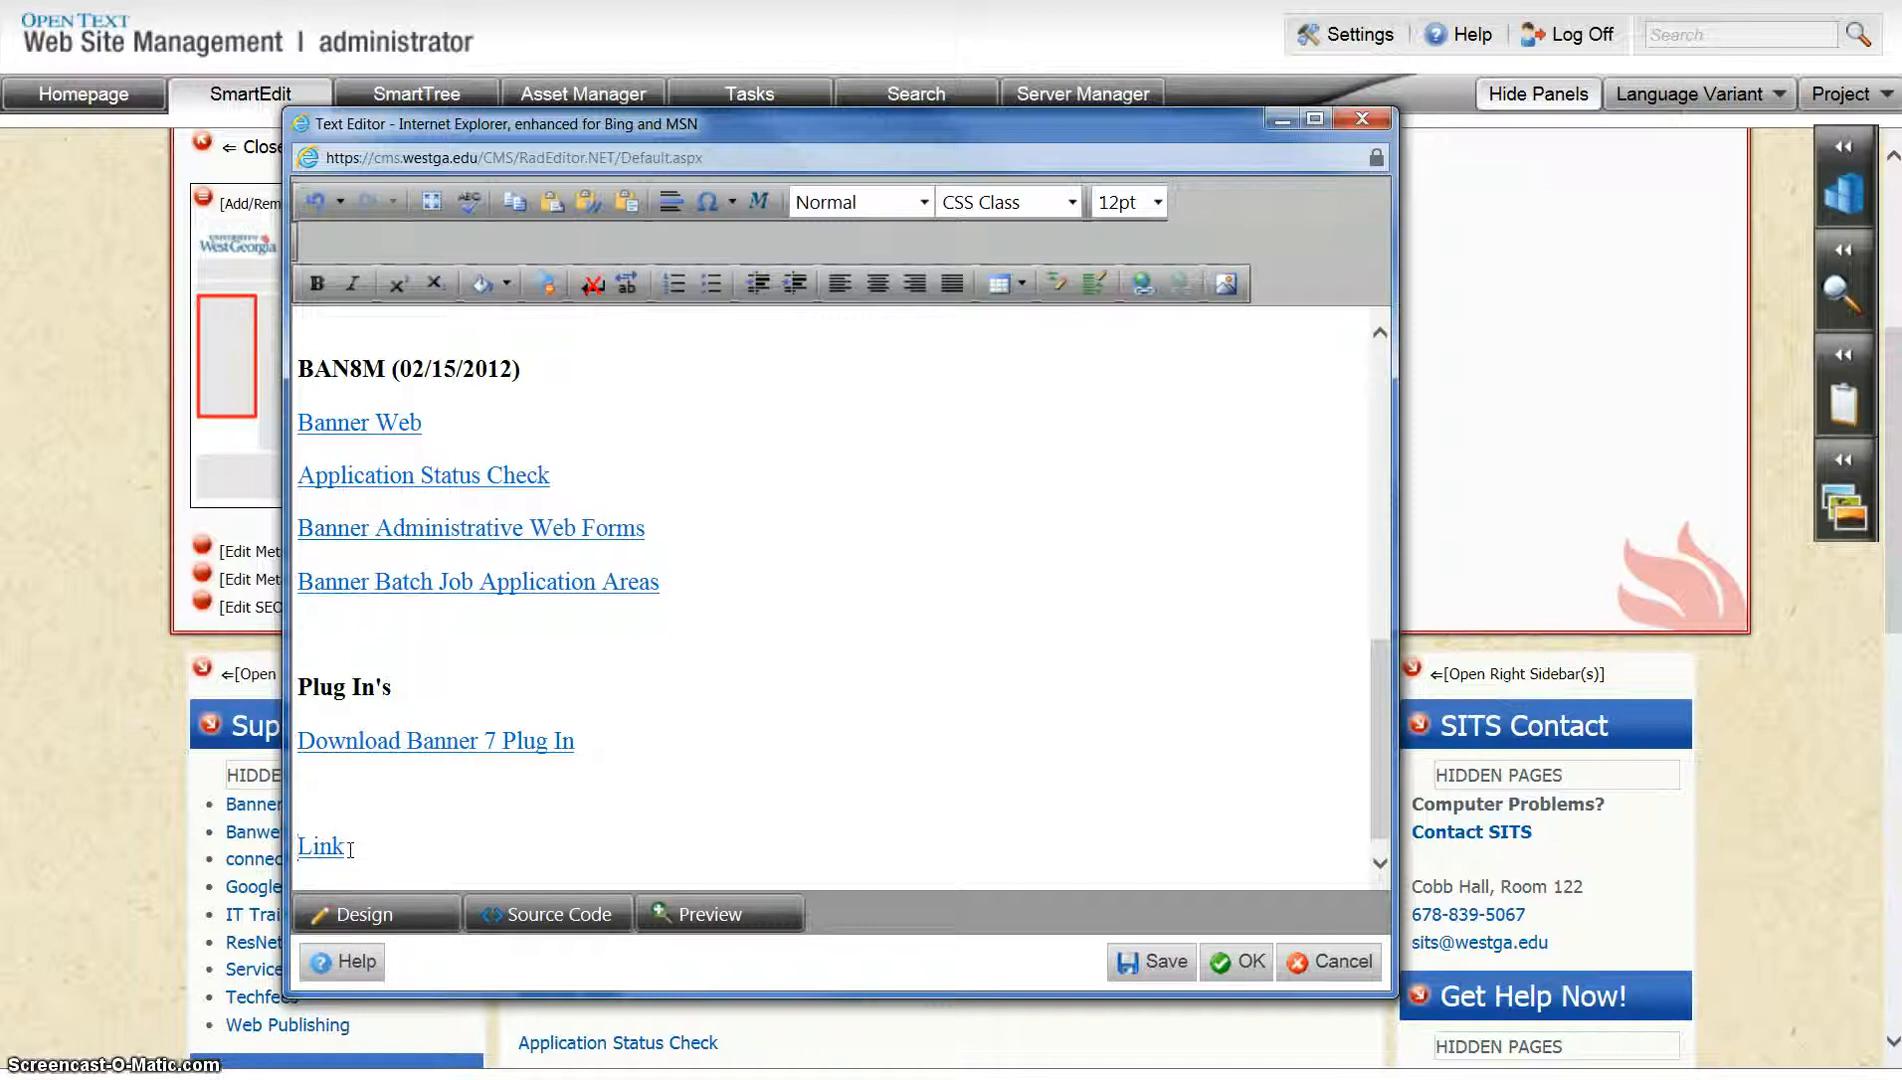
Remove the hyperlink from the text "Link" and delete that line from the end of the body text
double_click(305, 845)
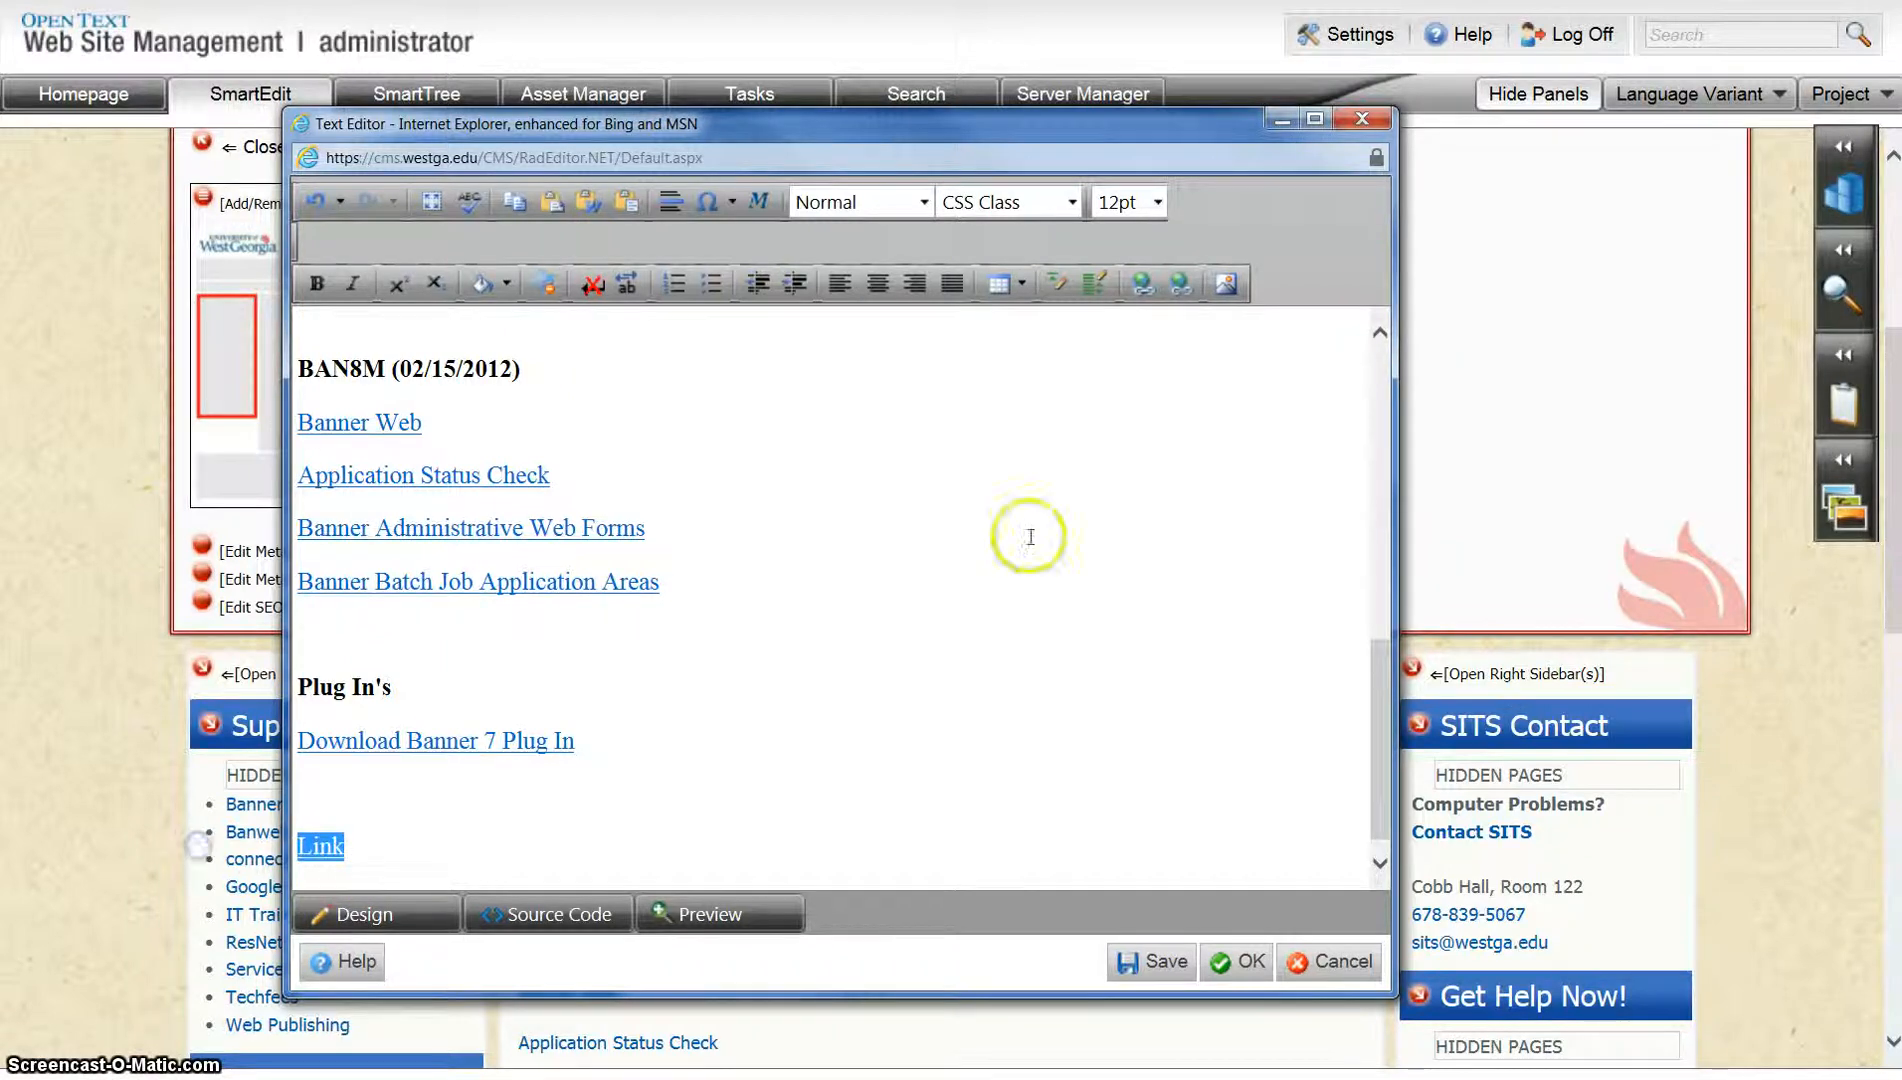
click(1181, 285)
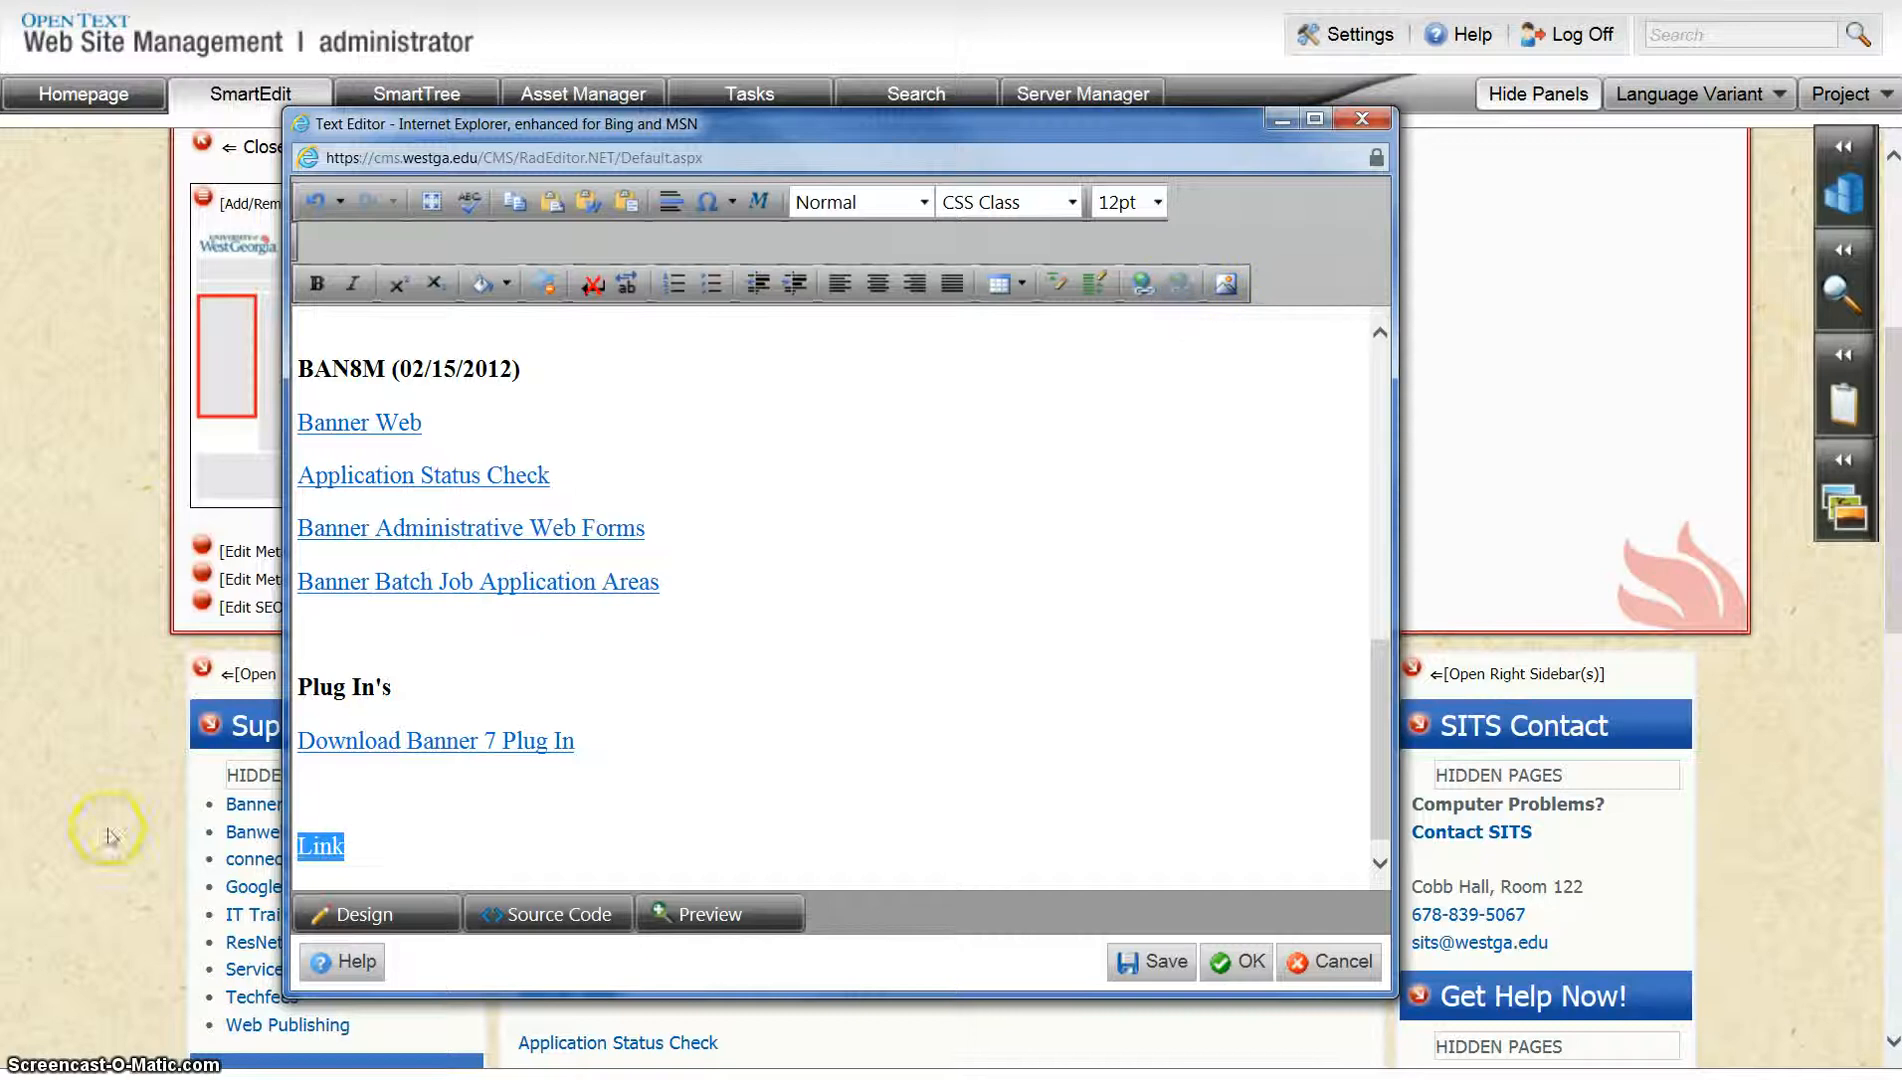
click(365, 850)
drag(365, 850, 255, 832)
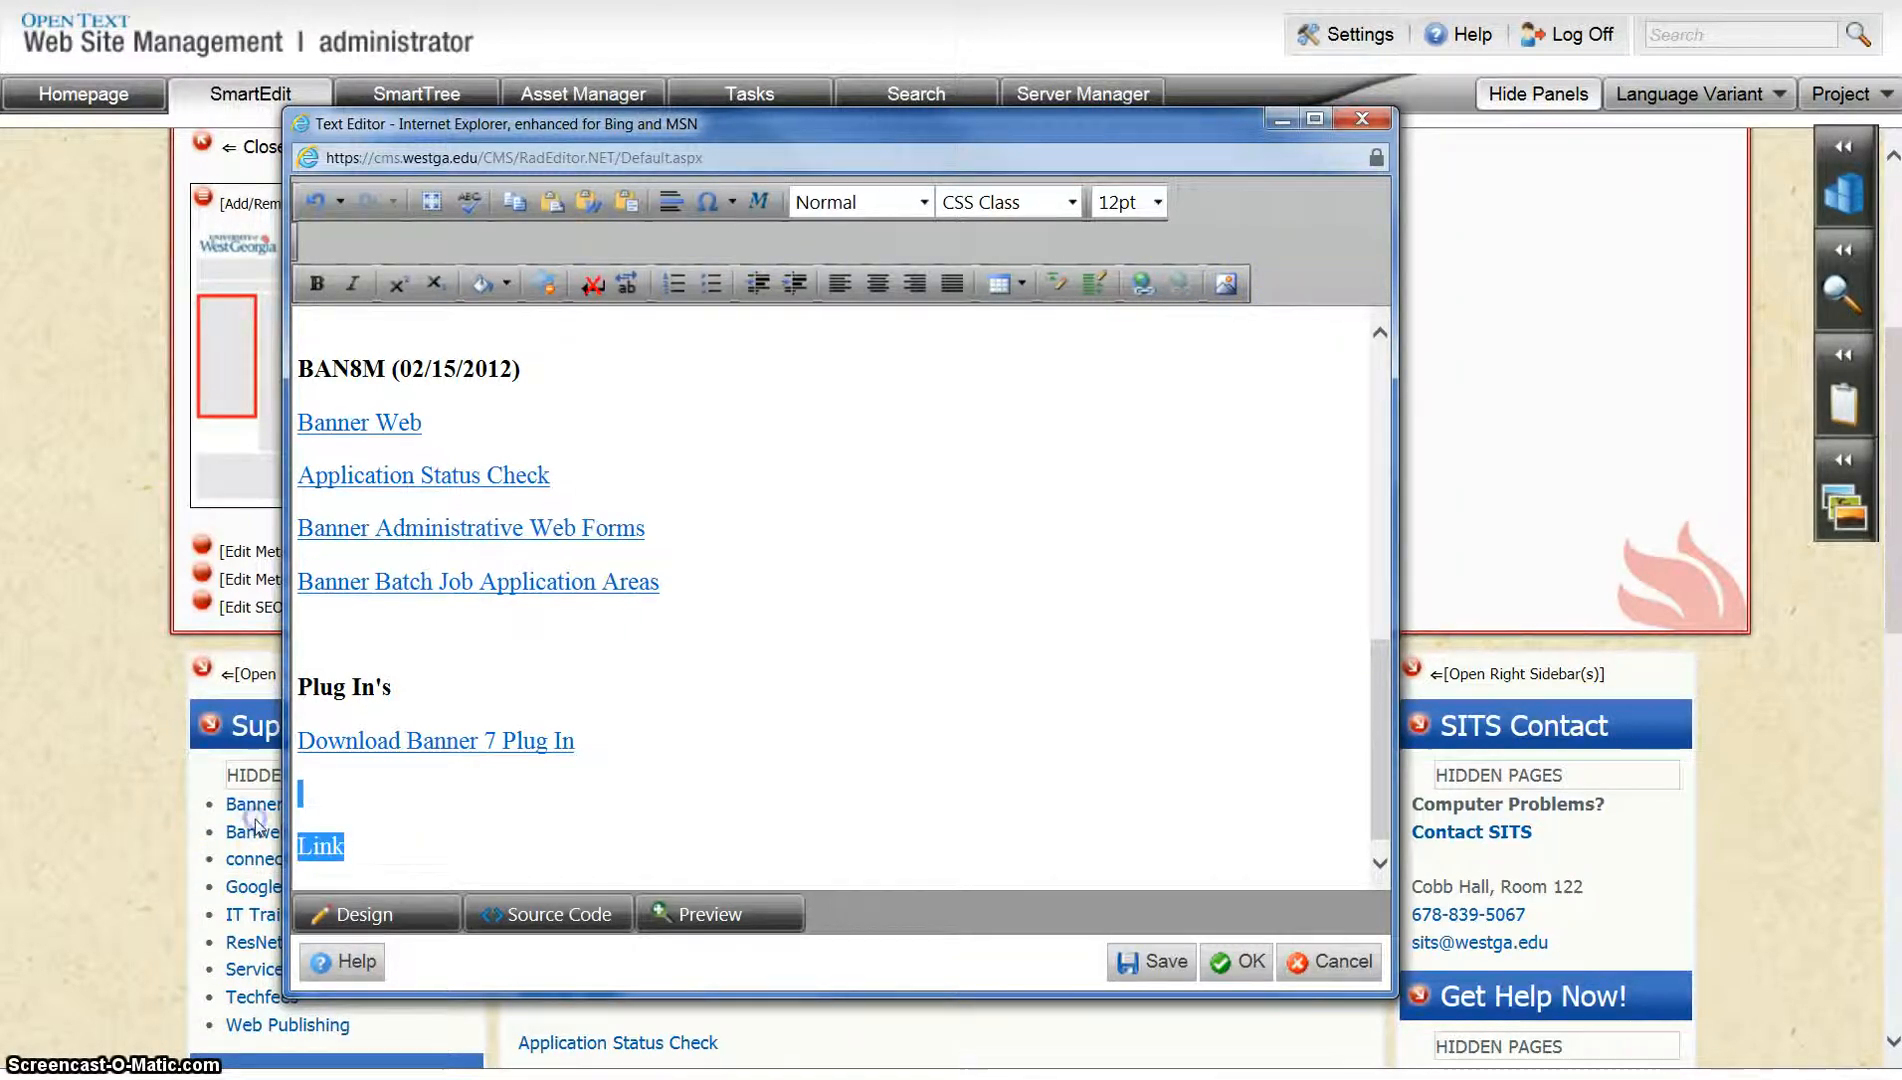
key(Delete)
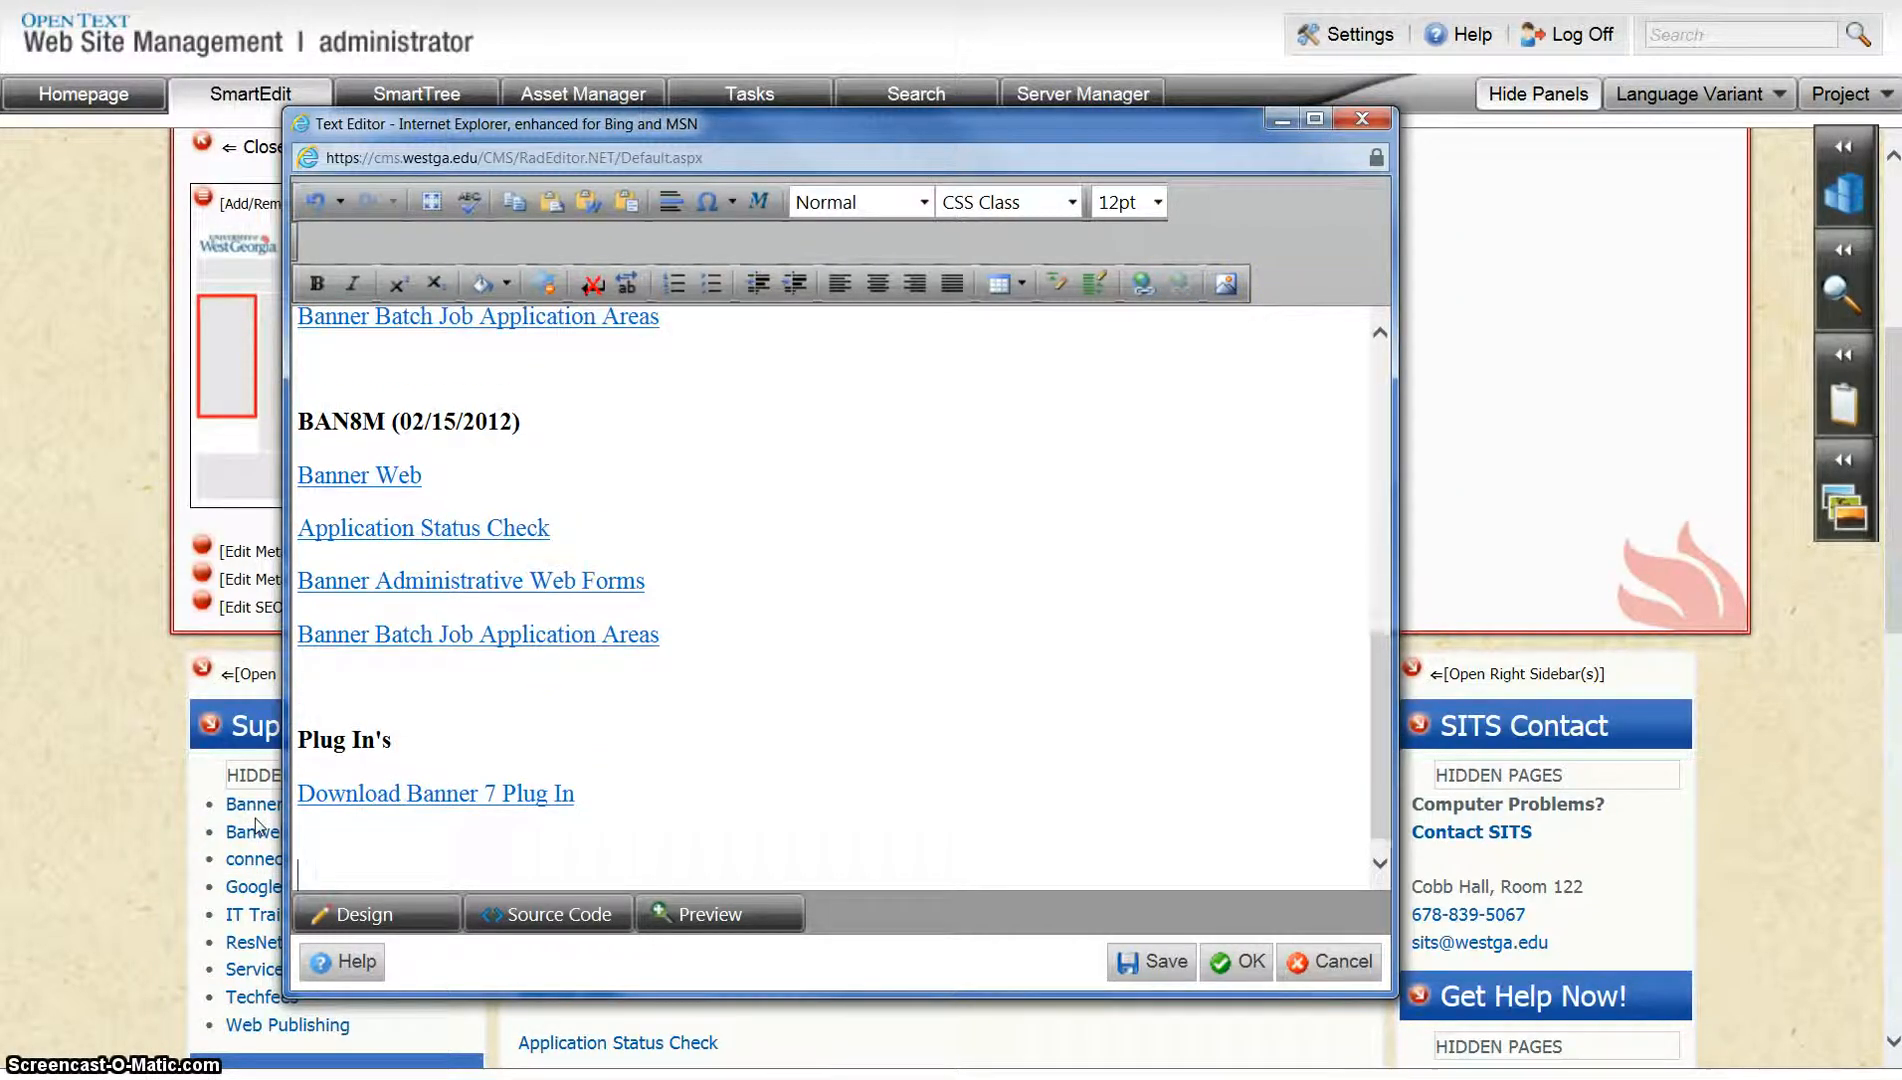
Start inserting an image at the end of the body text and choose Penguins from the local Sample Pictures folder for upload
click(1226, 284)
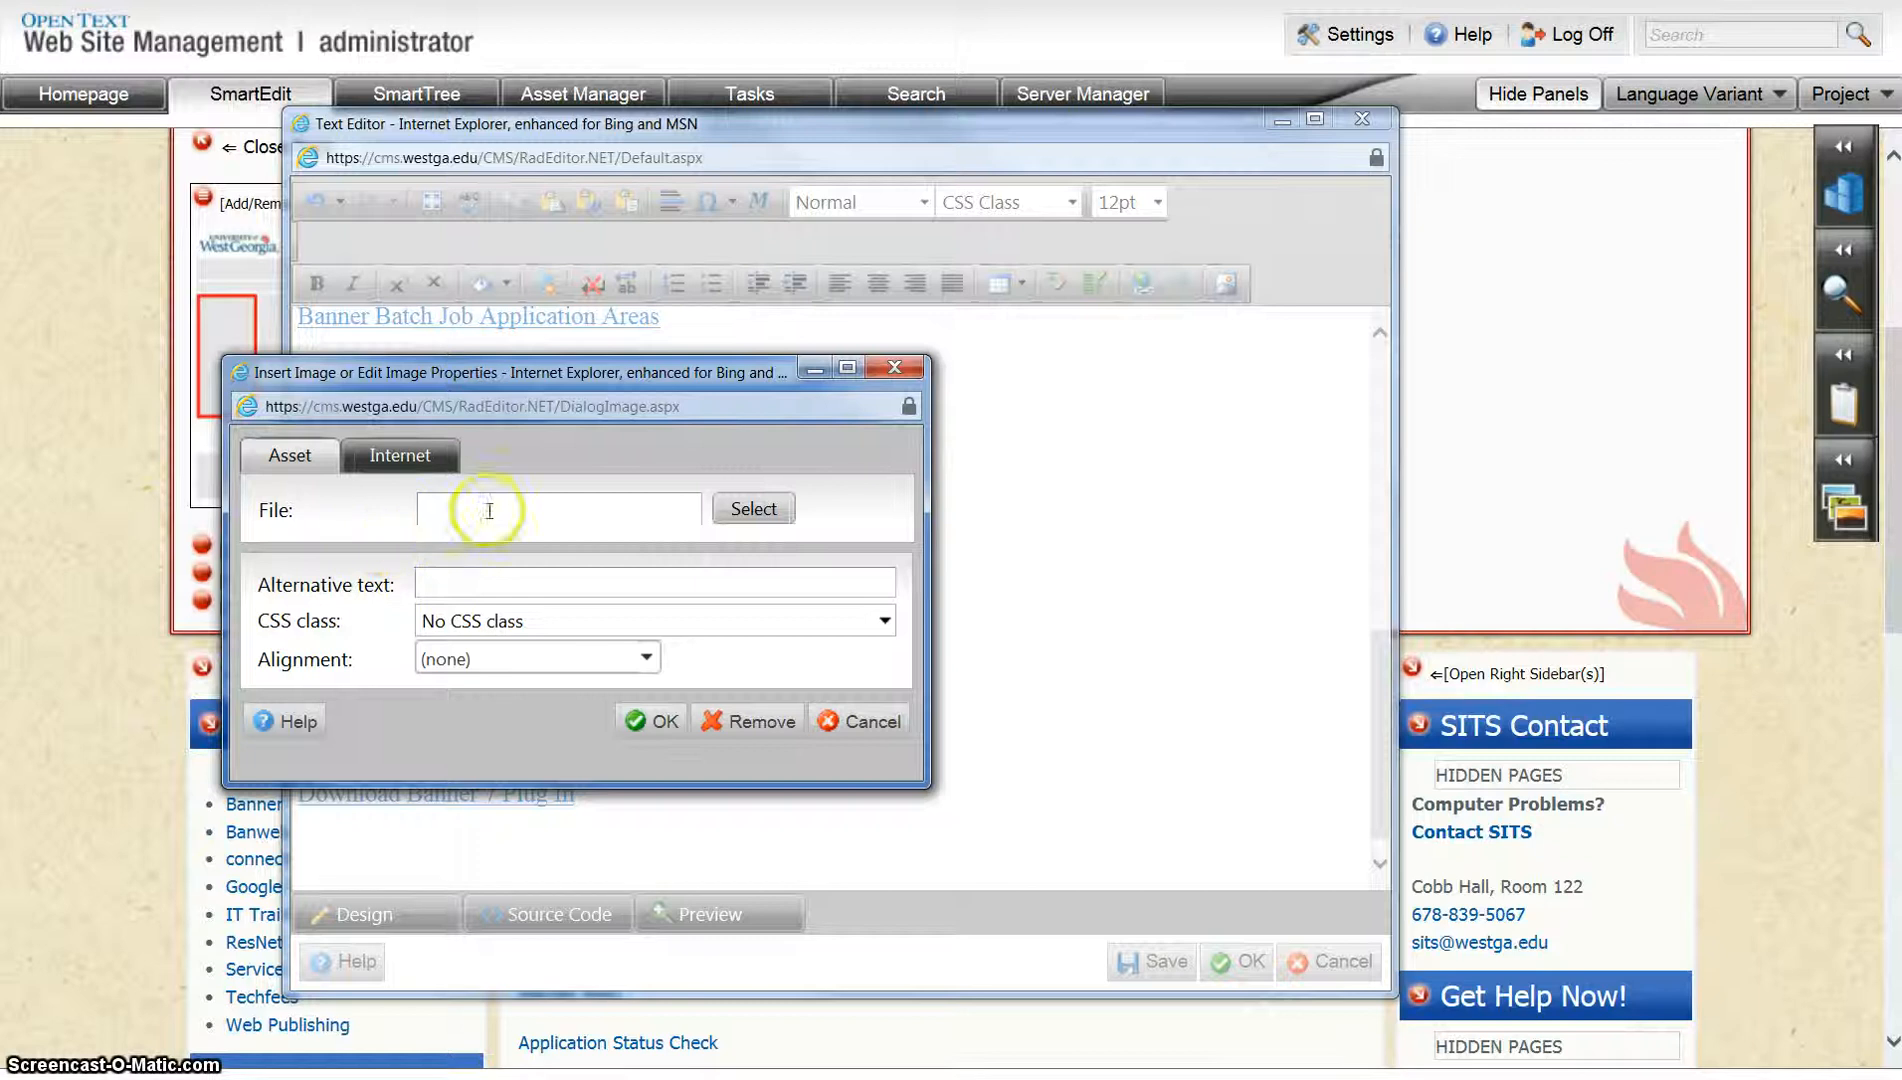
click(735, 520)
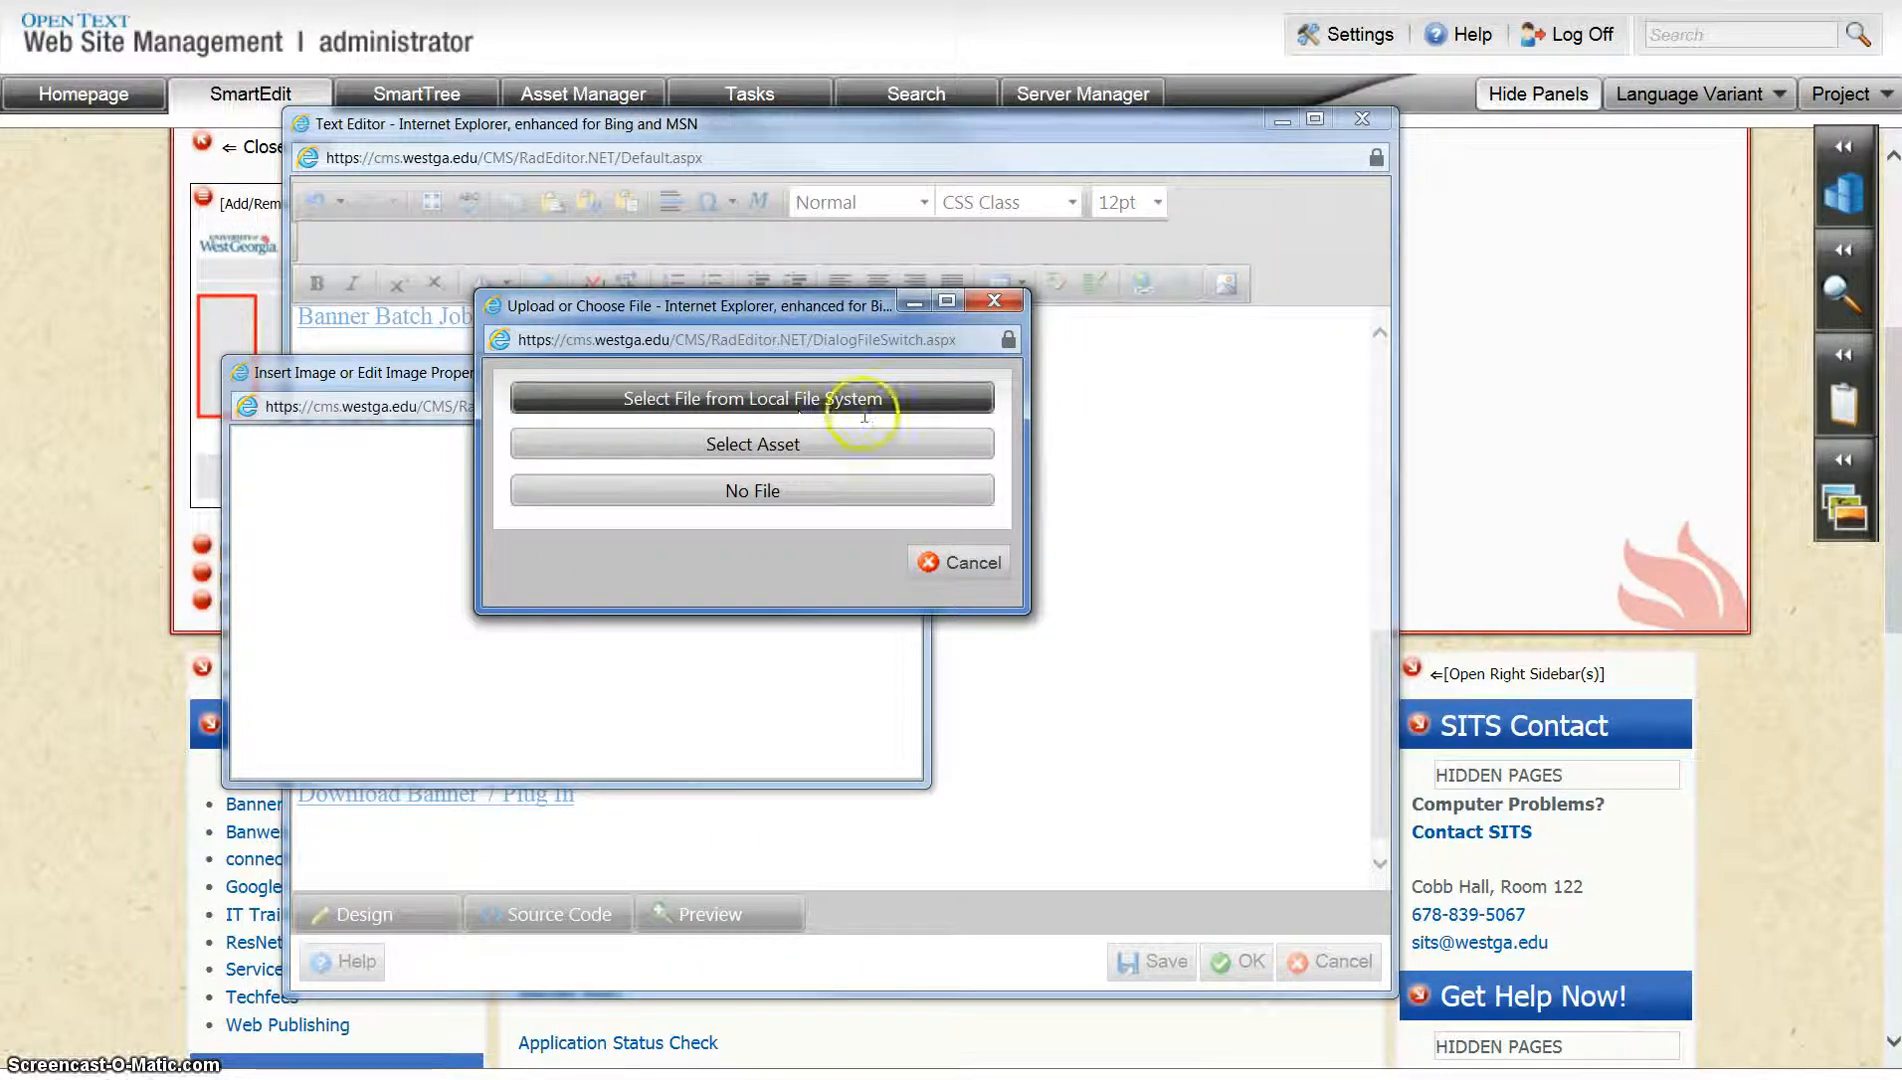
click(862, 450)
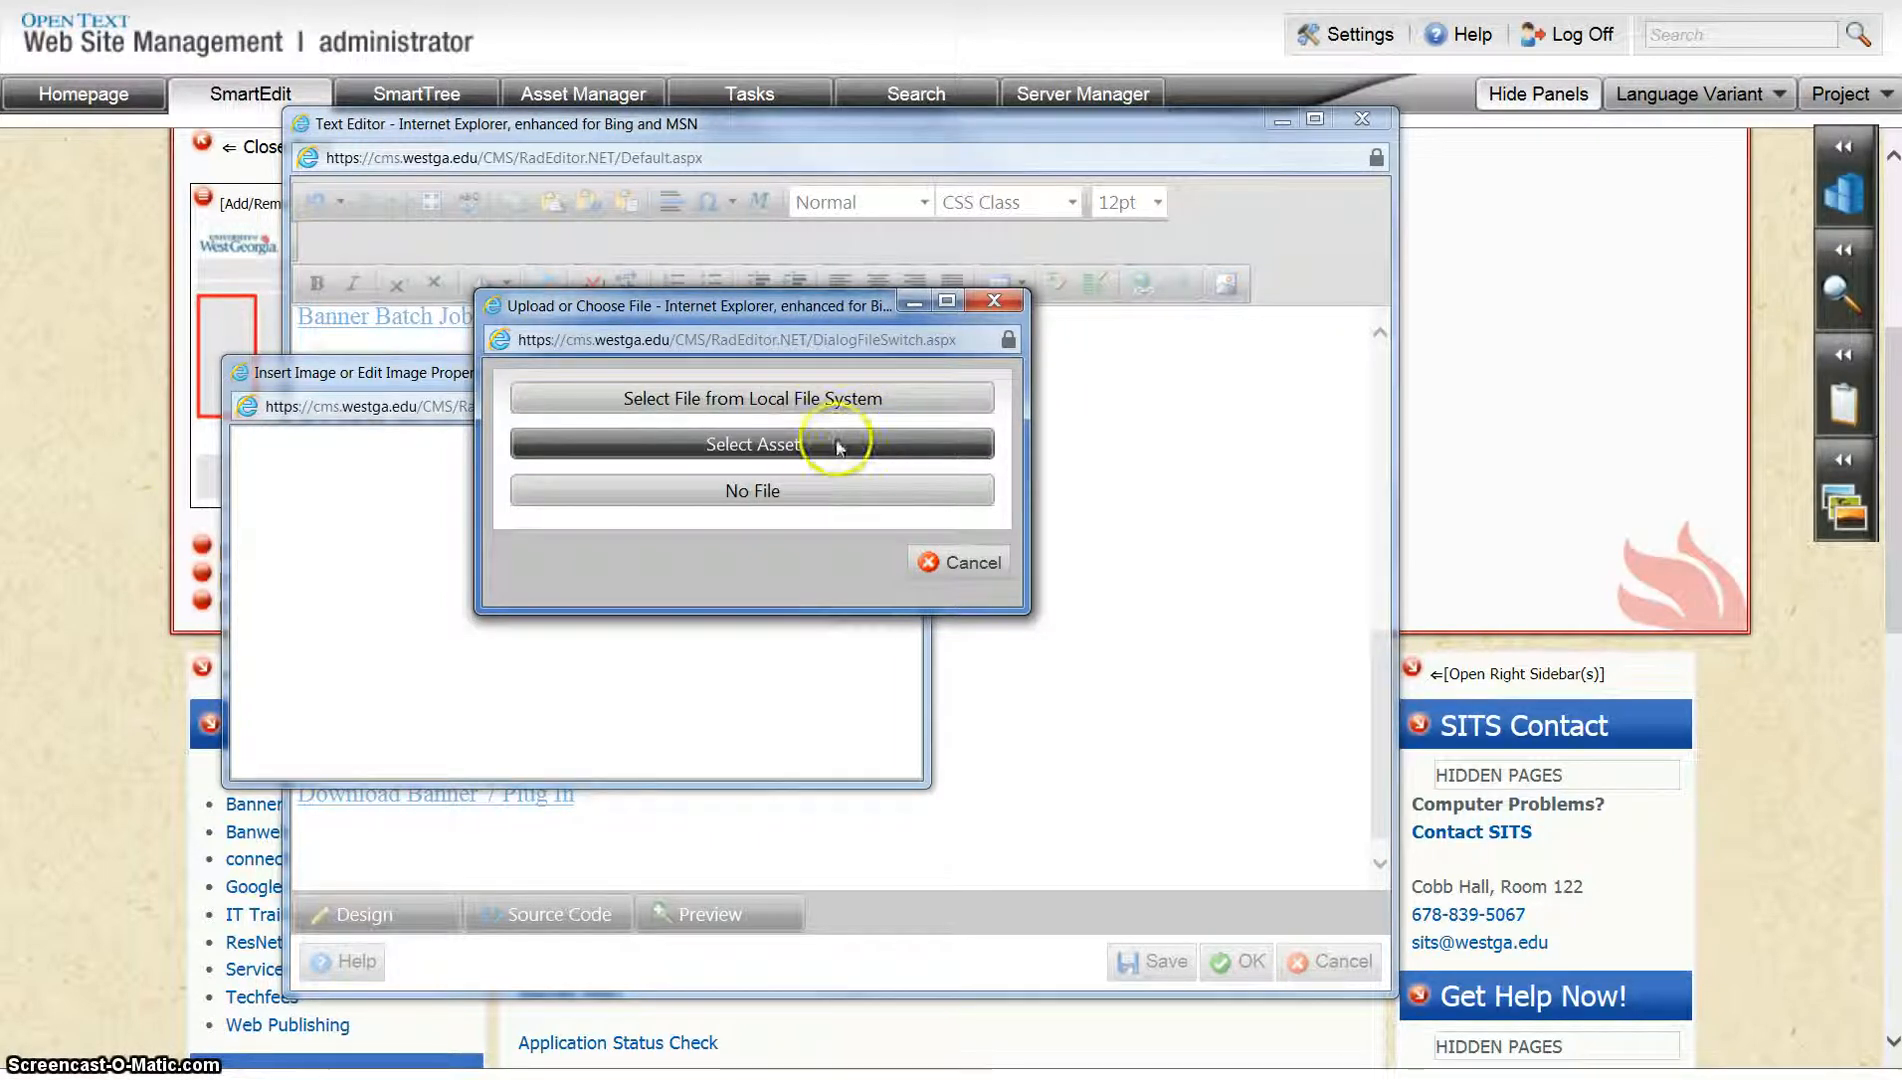
click(801, 401)
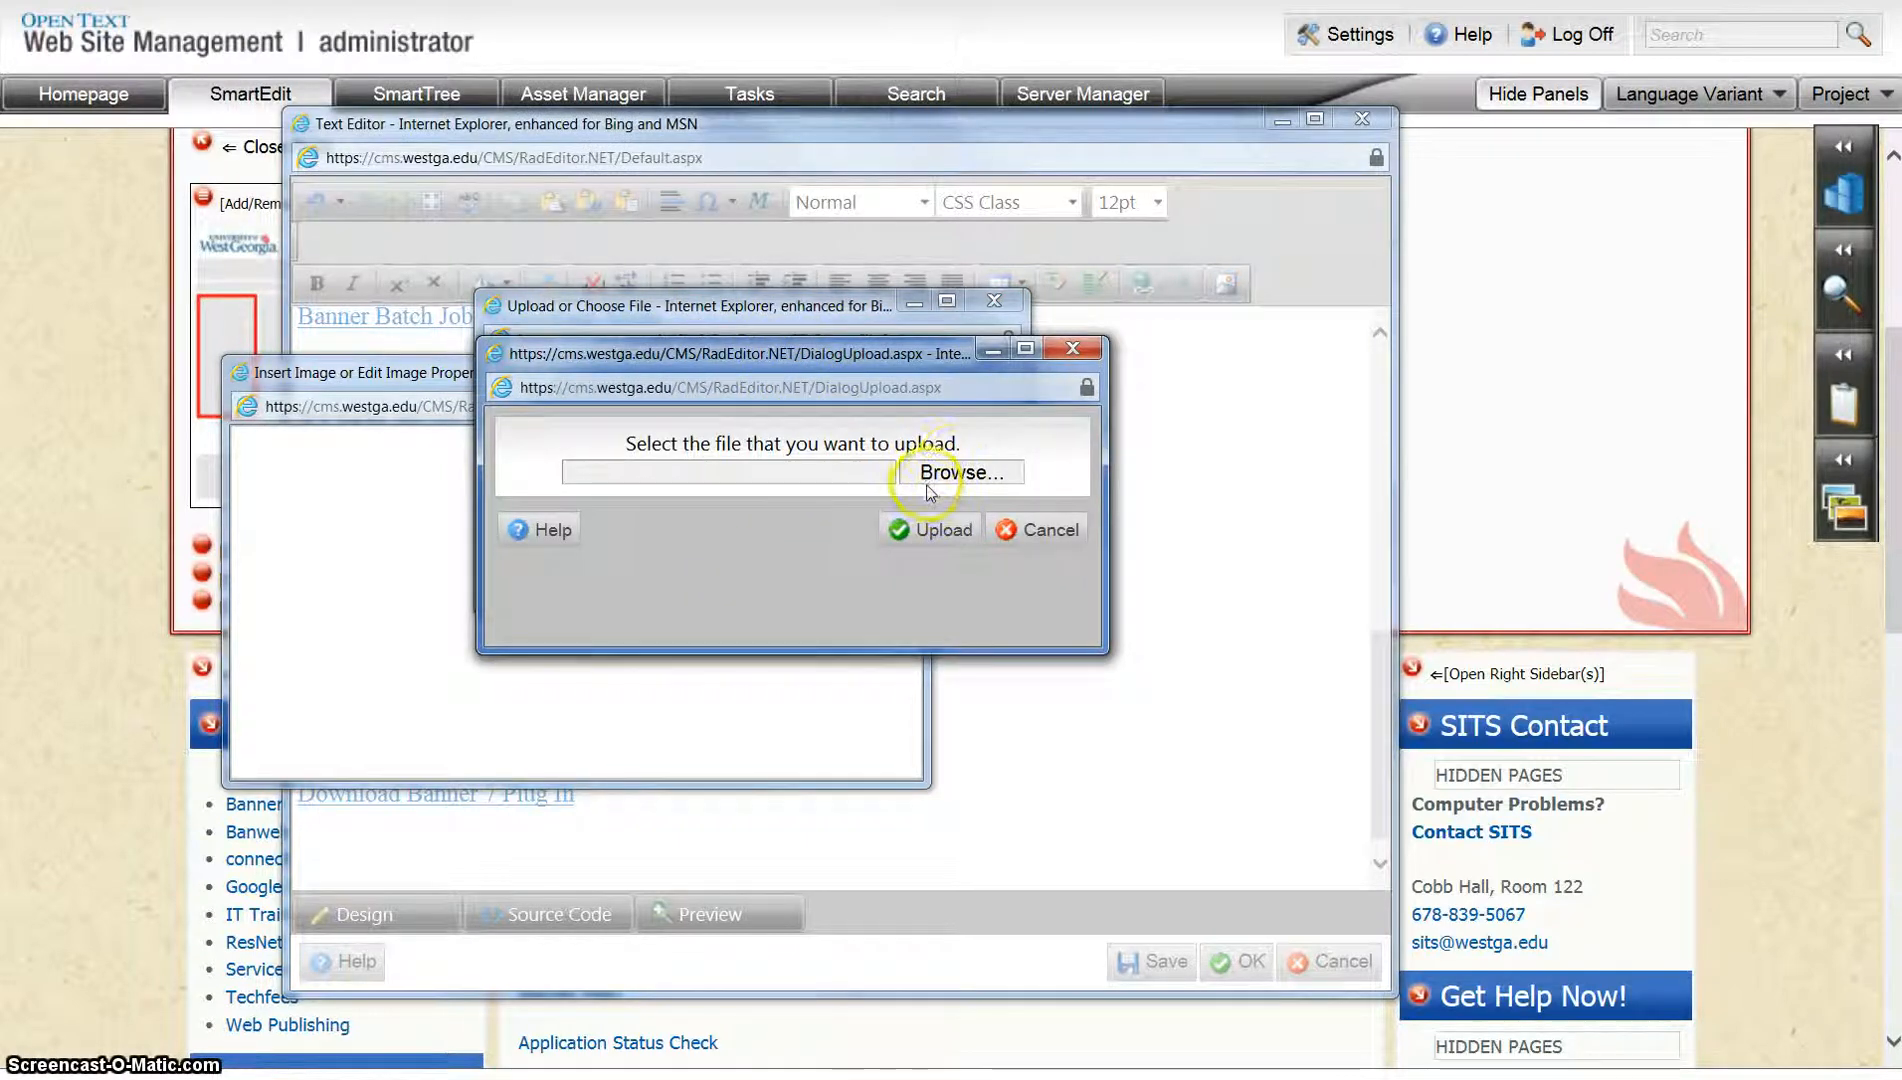
click(928, 486)
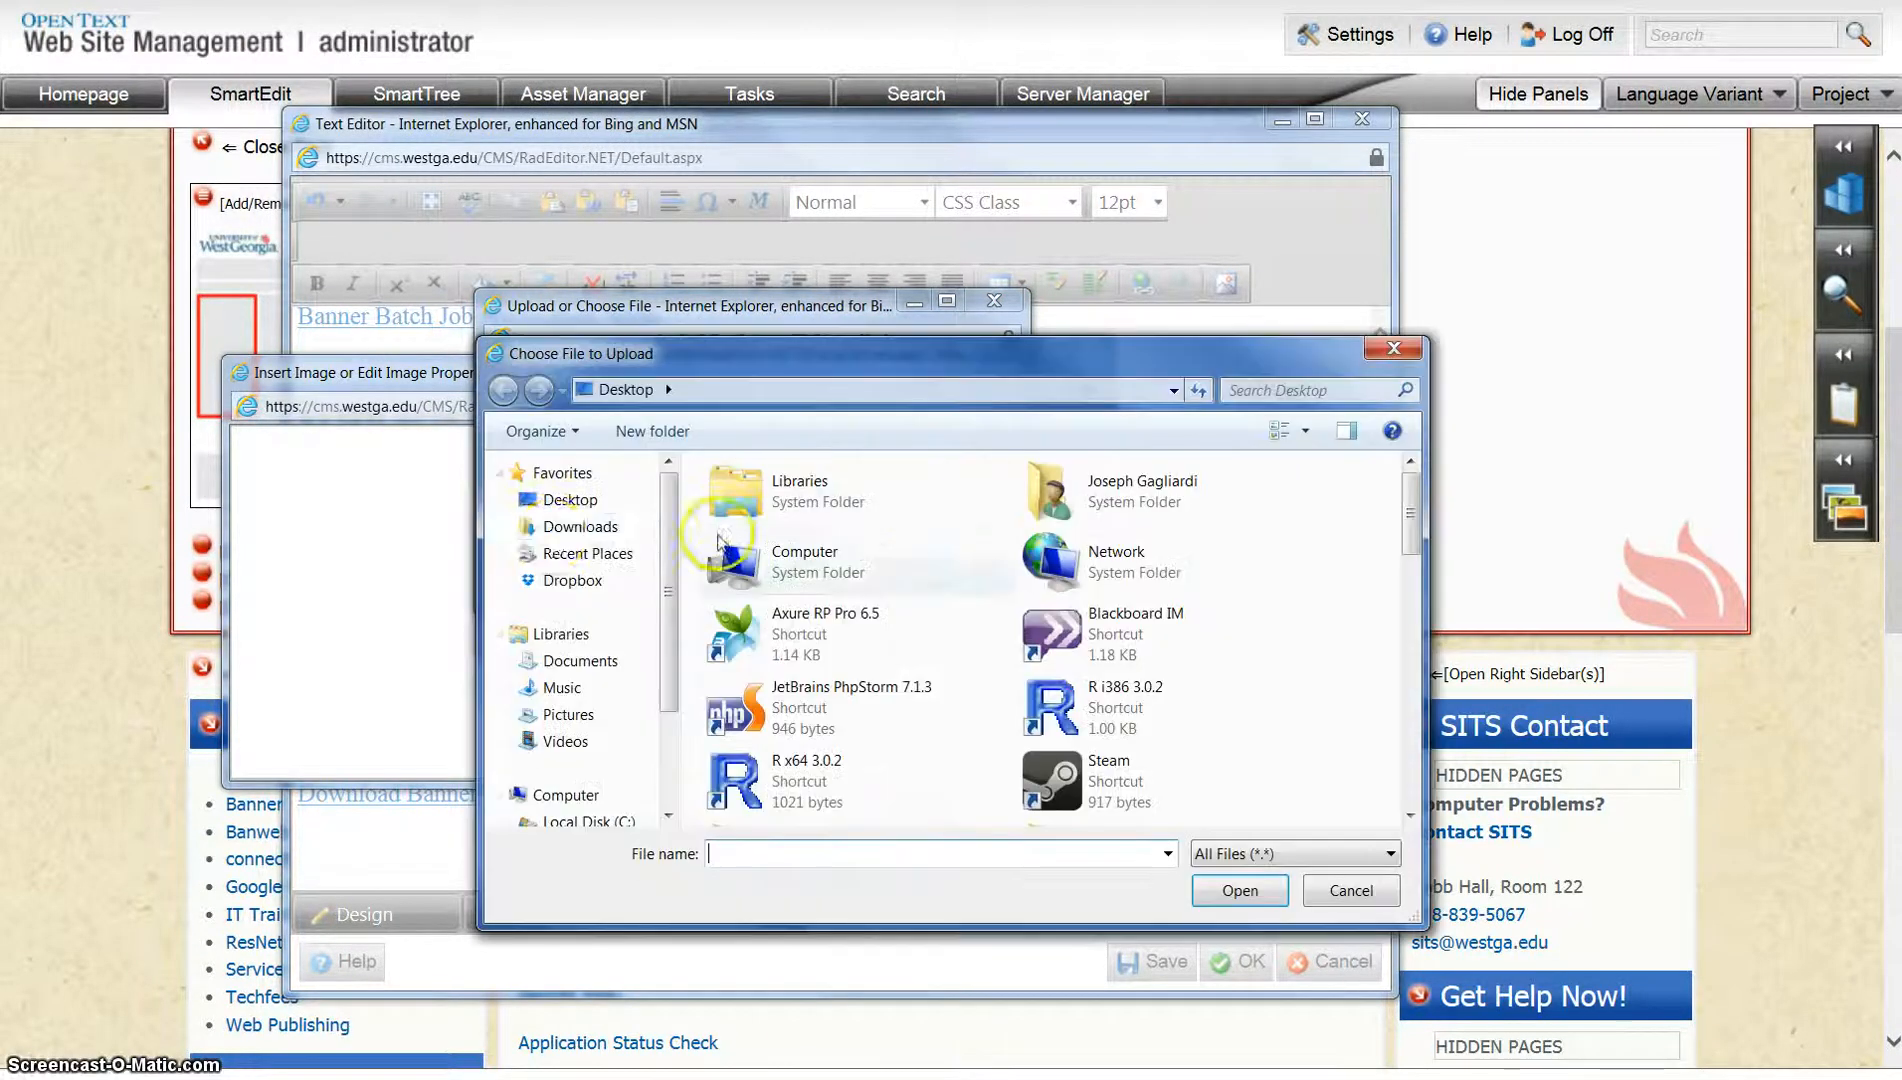
scroll(585, 685, down, 2)
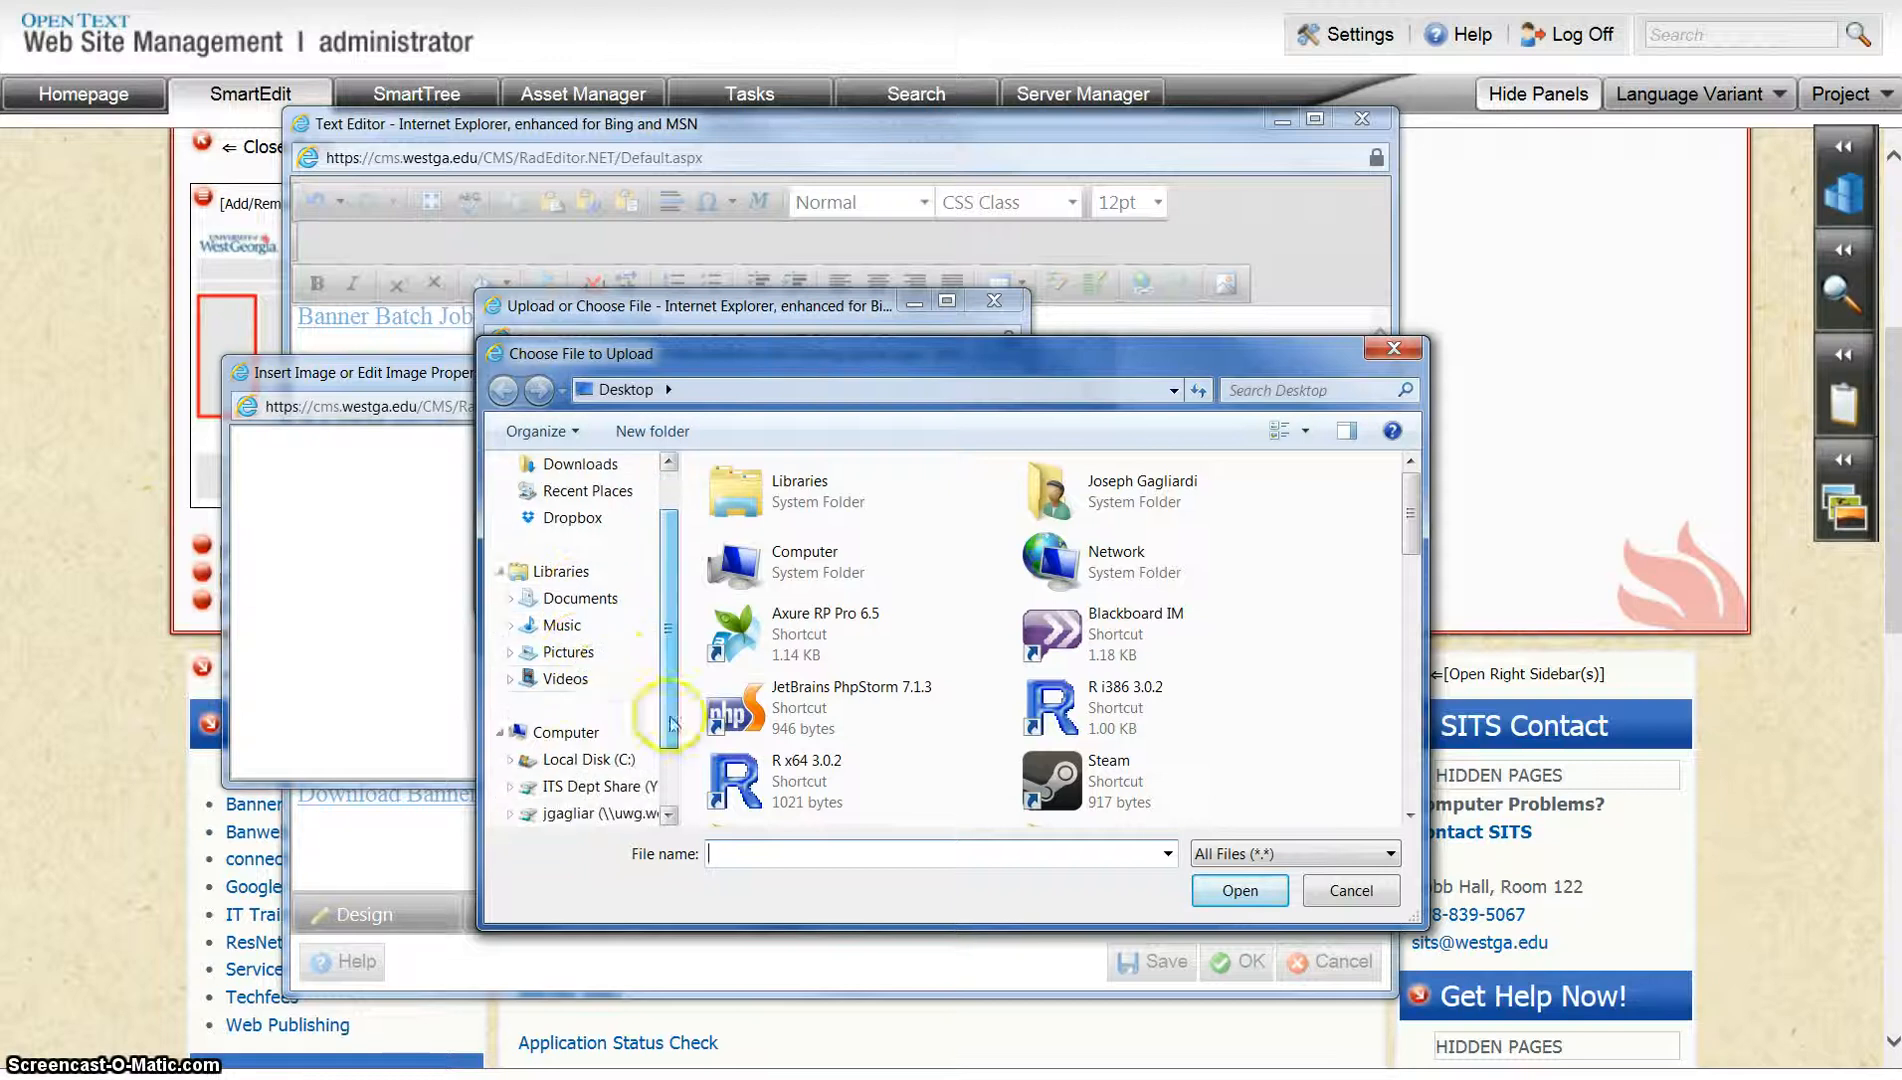
click(620, 652)
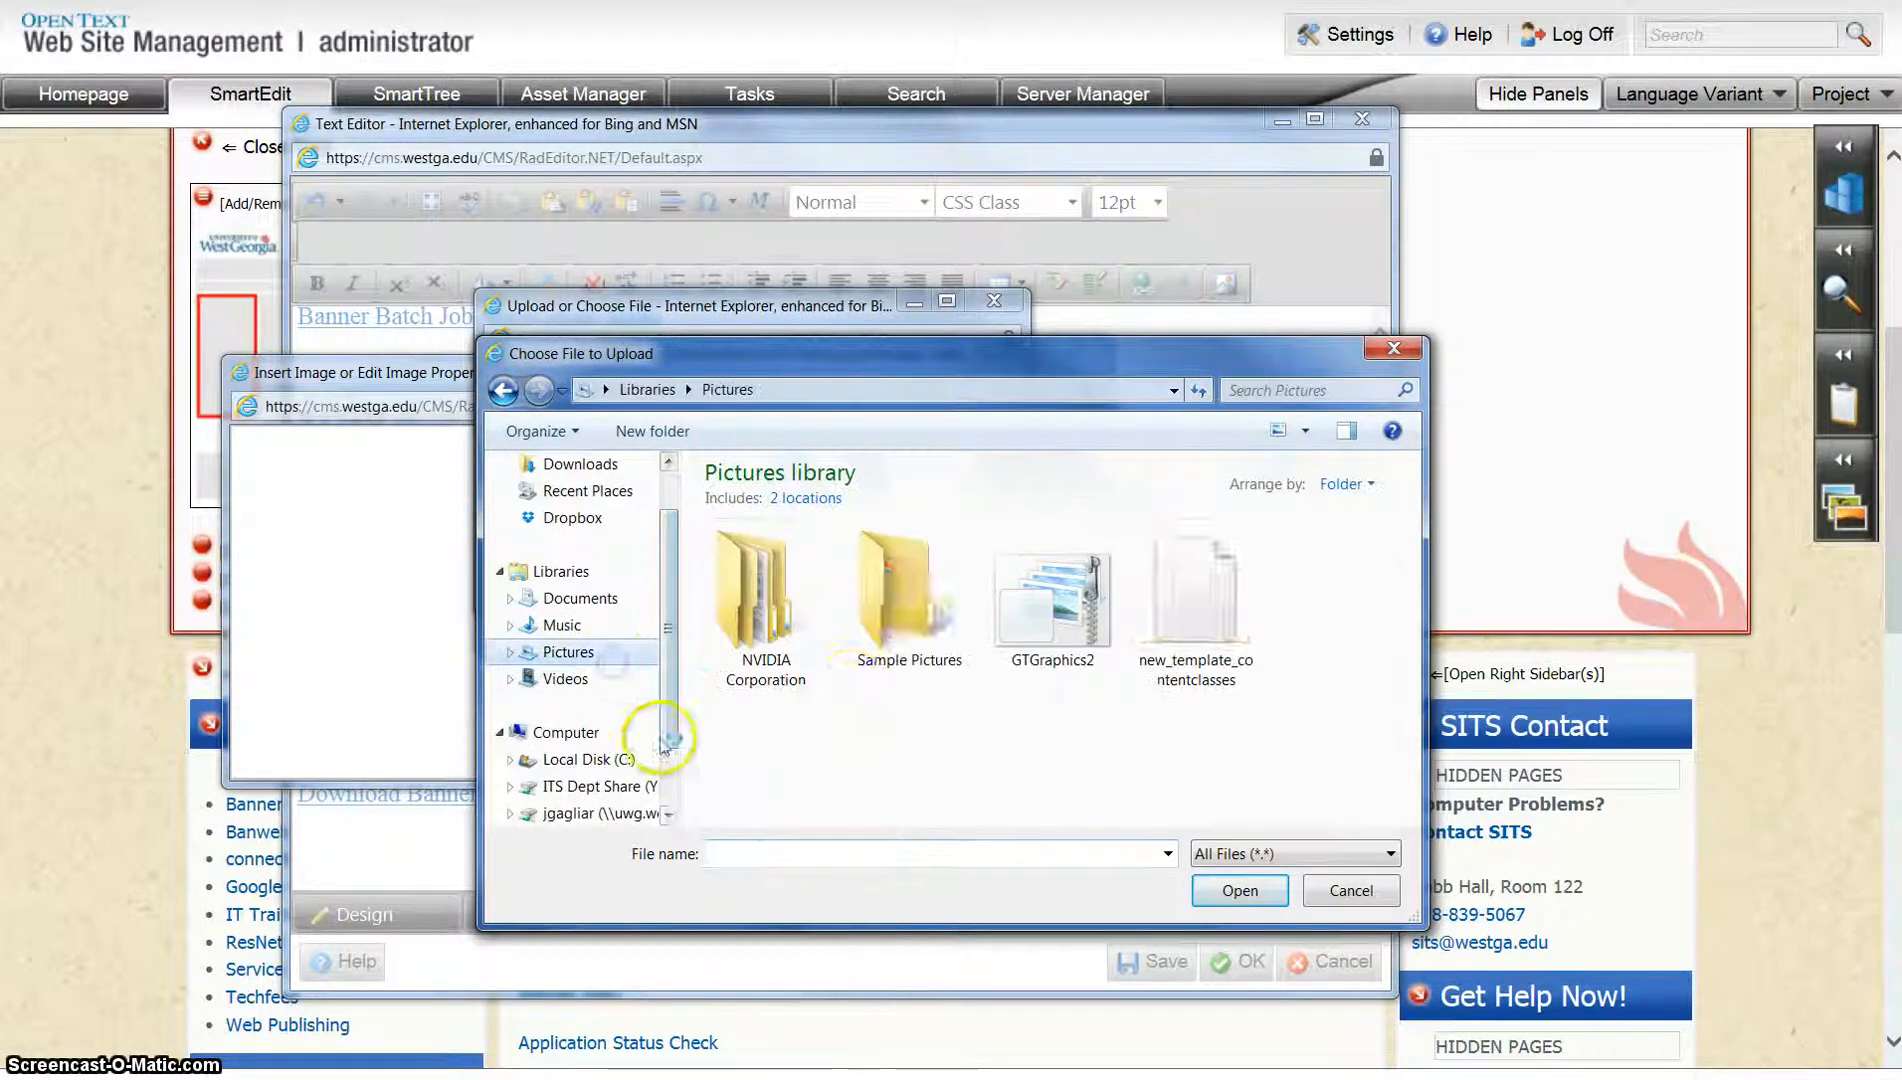
double_click(920, 635)
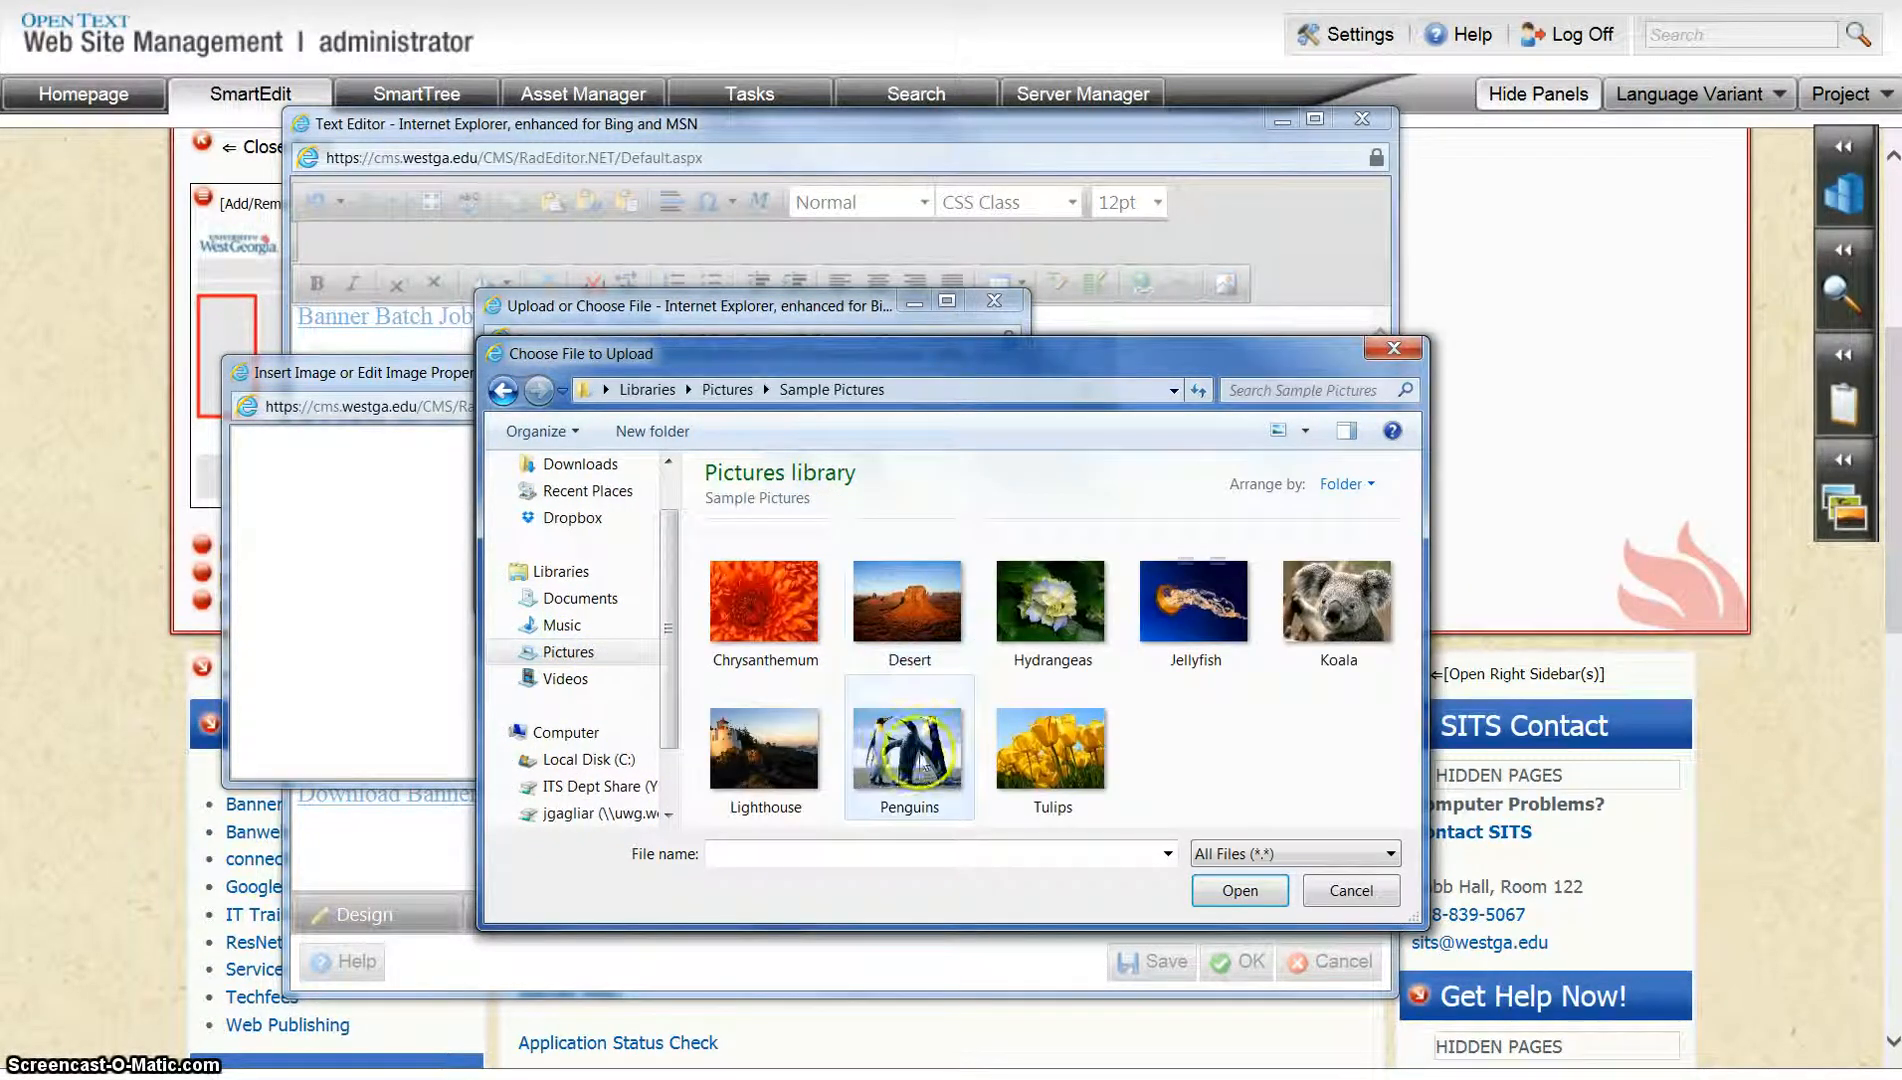
click(908, 752)
click(1216, 894)
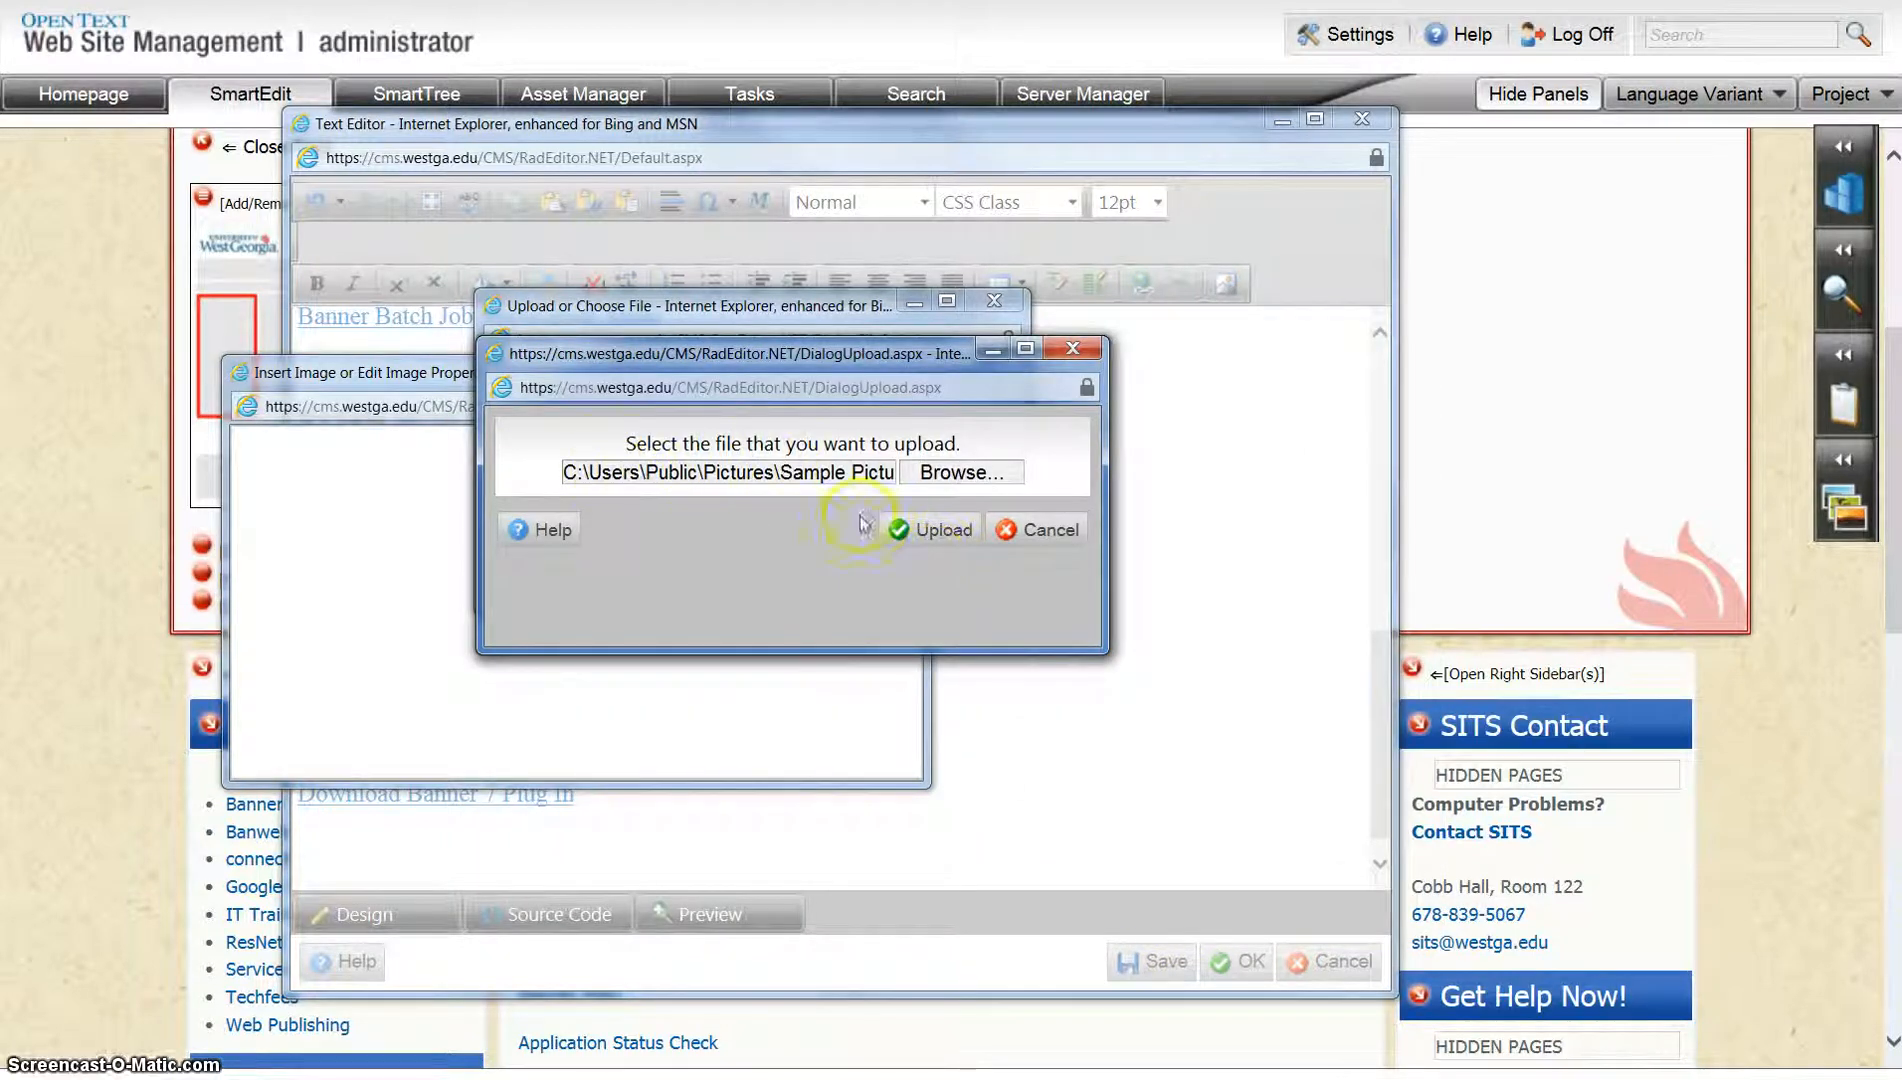
Upload Penguins.jpg to the Assets-ITS (Departments) folder and insert it below the Download Banner 7 Plug In link
click(896, 531)
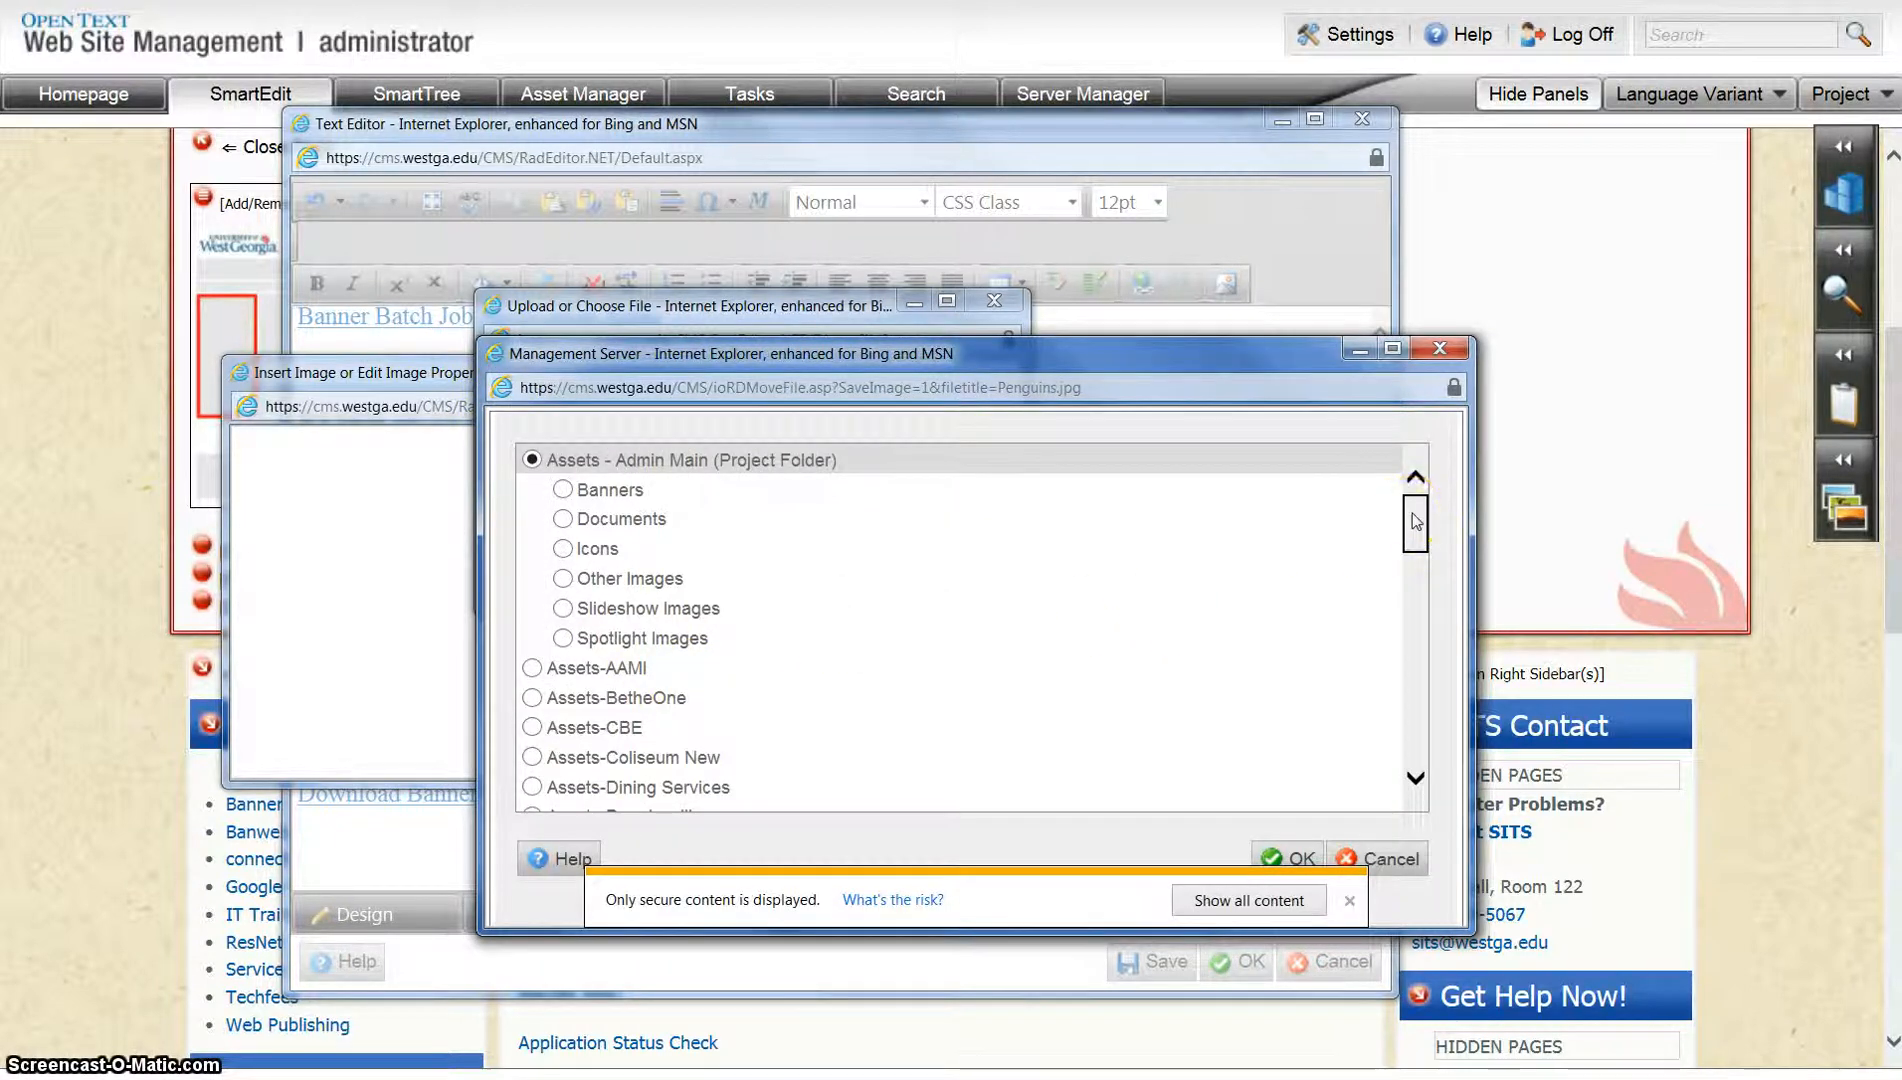
drag(1412, 515, 1410, 569)
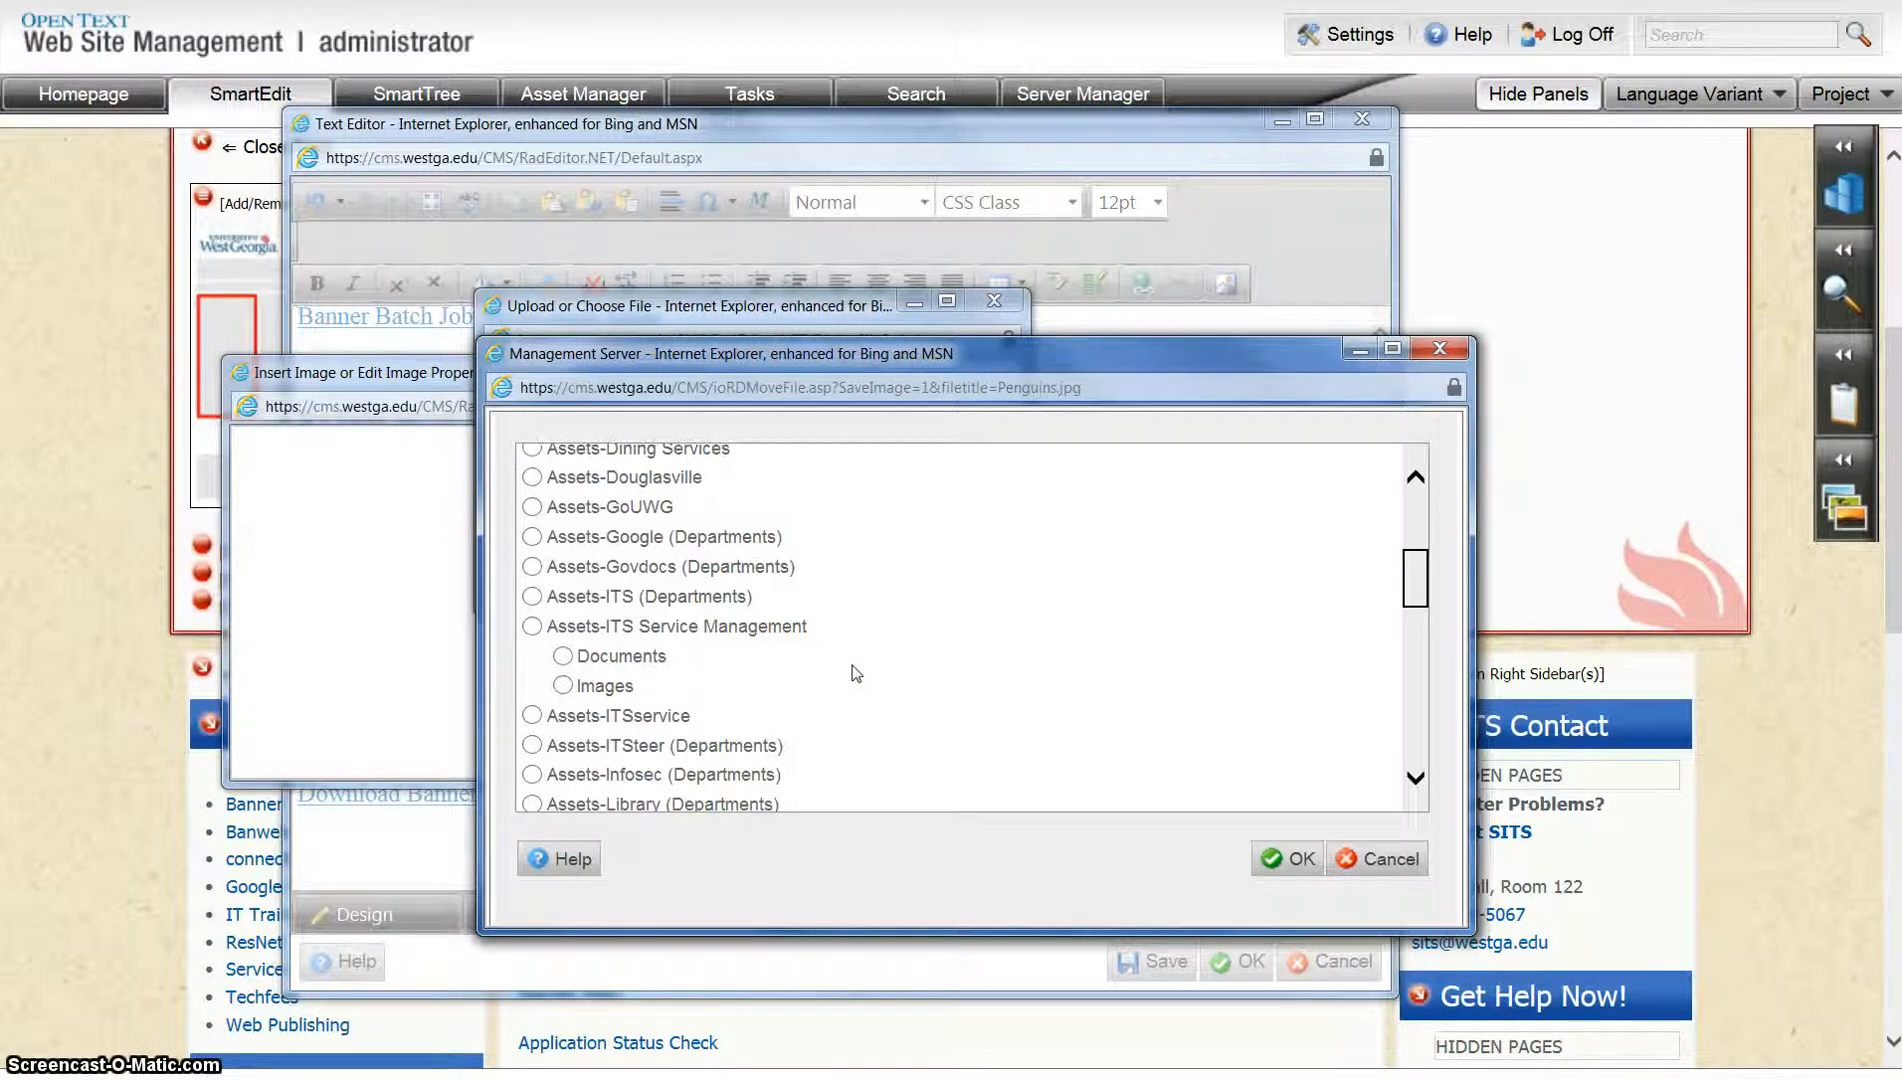
click(531, 596)
click(1266, 859)
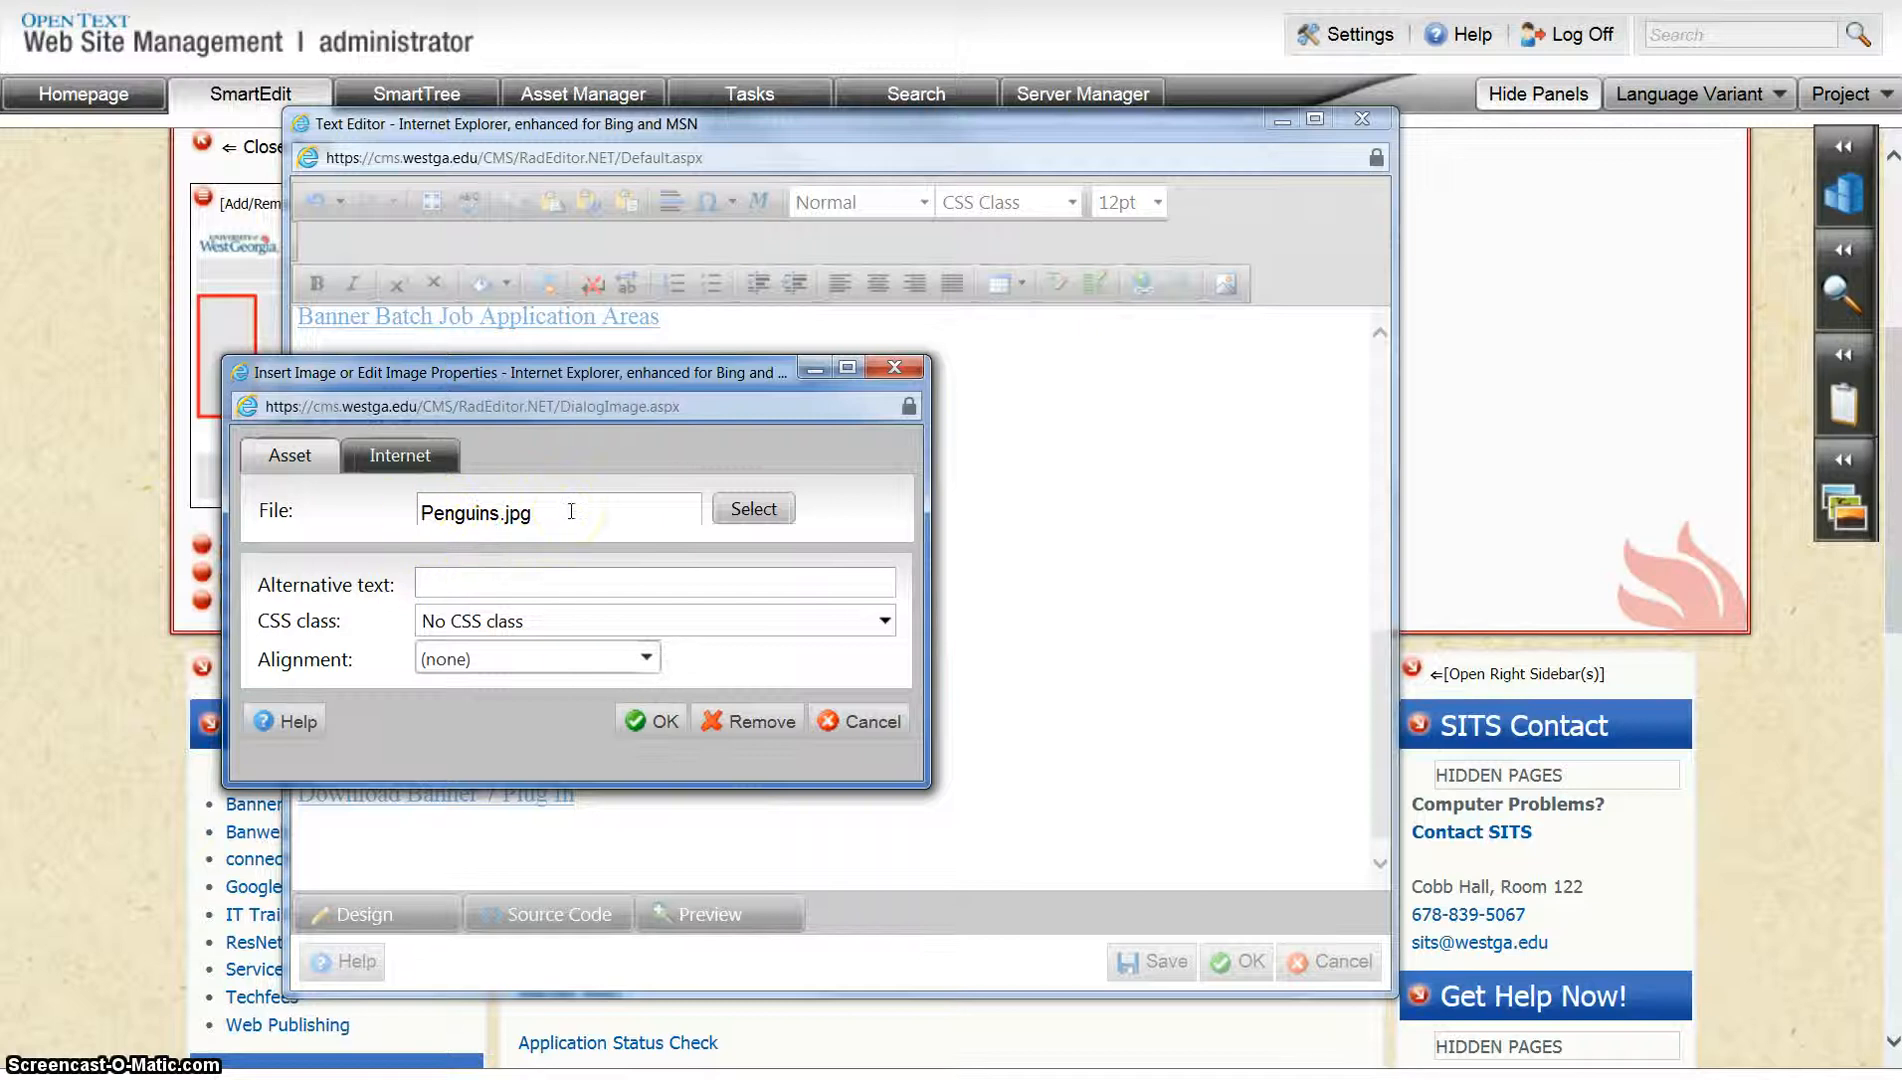
click(645, 733)
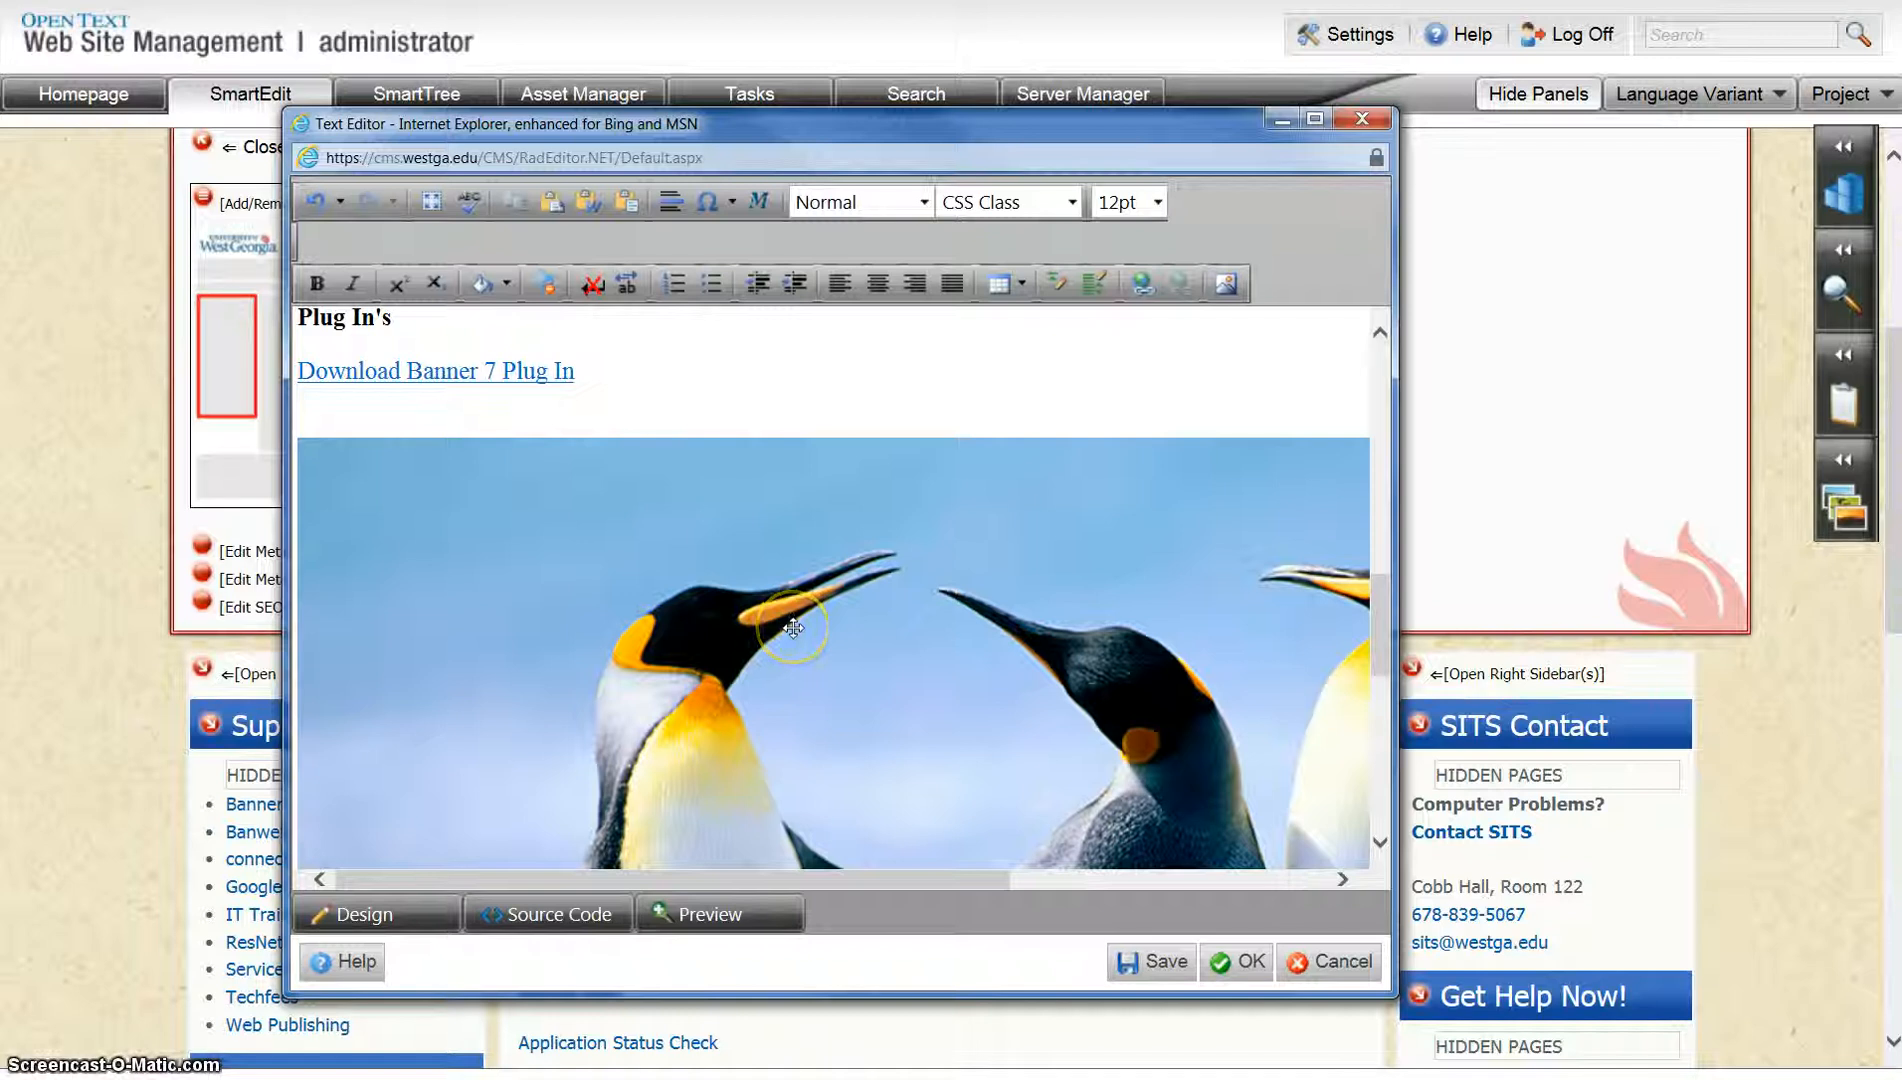
Save the Banner page's body text with the inserted penguin image and close the text editor
click(793, 628)
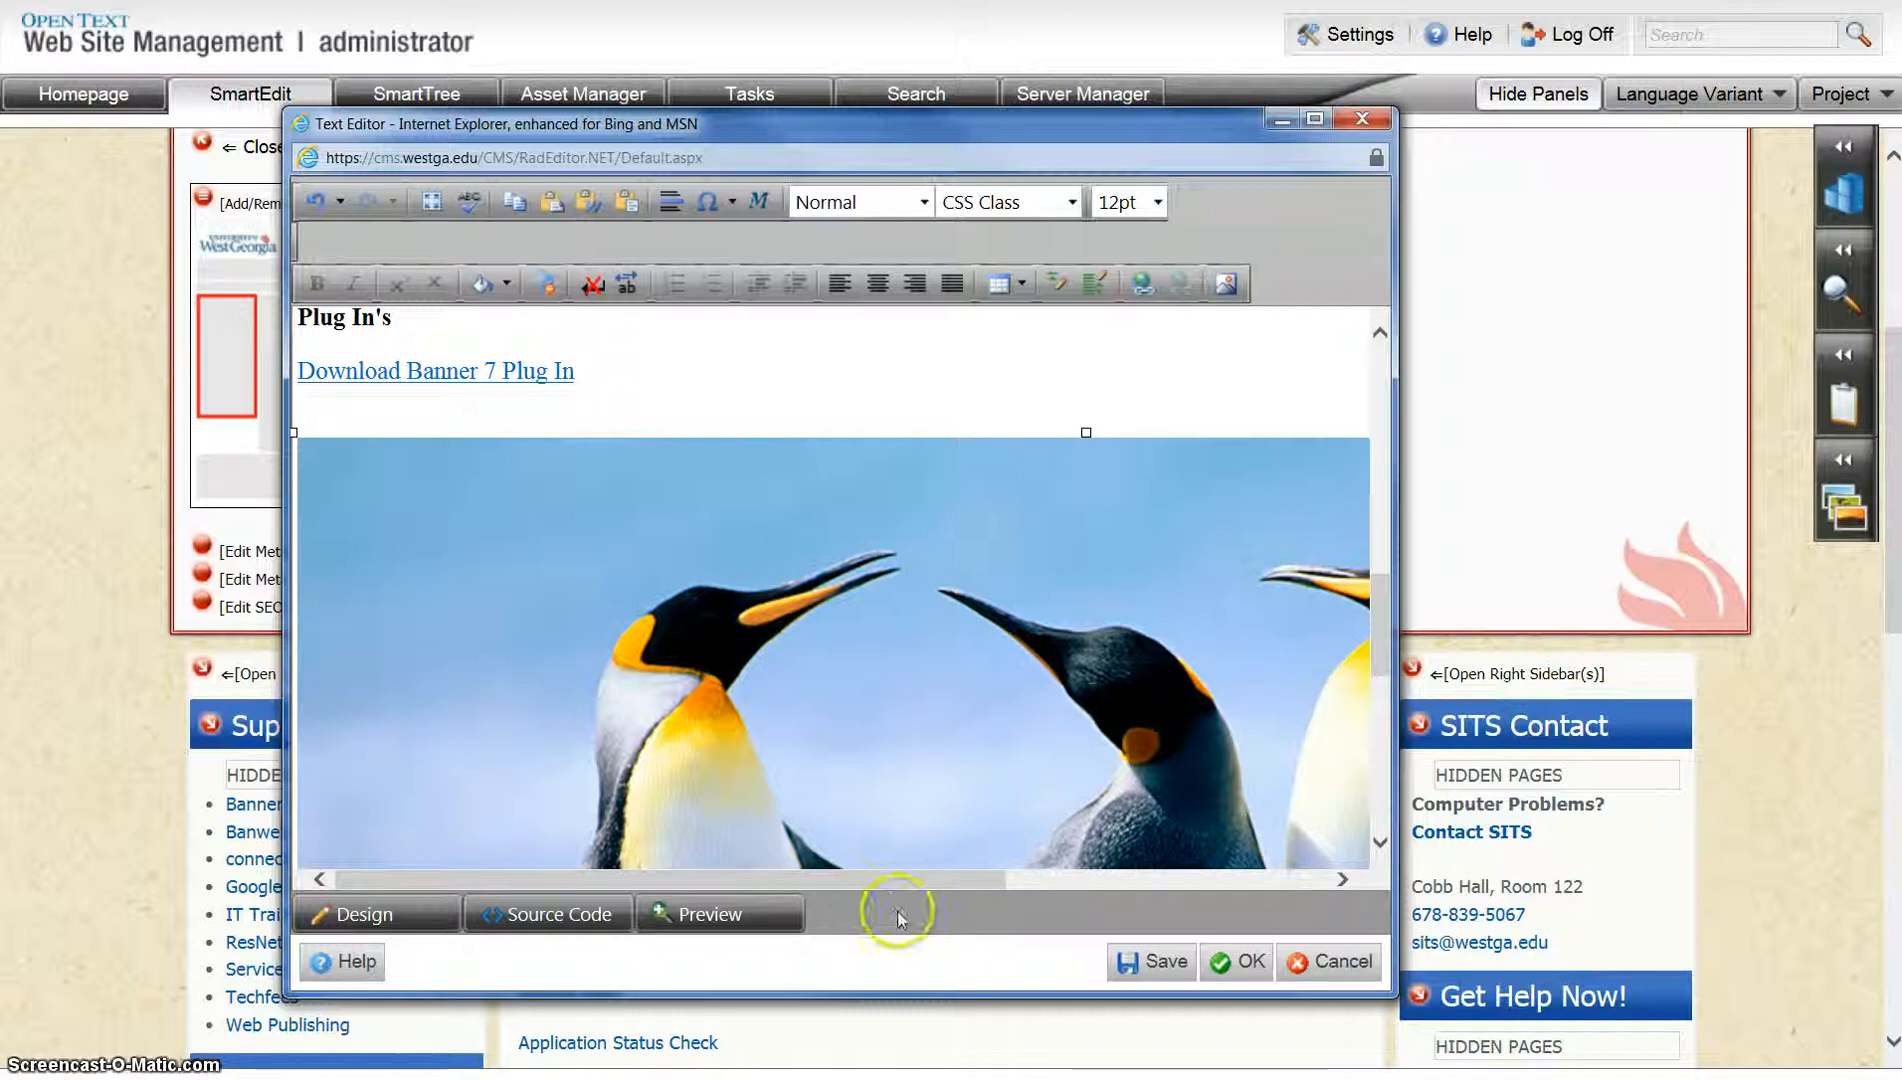
click(1236, 976)
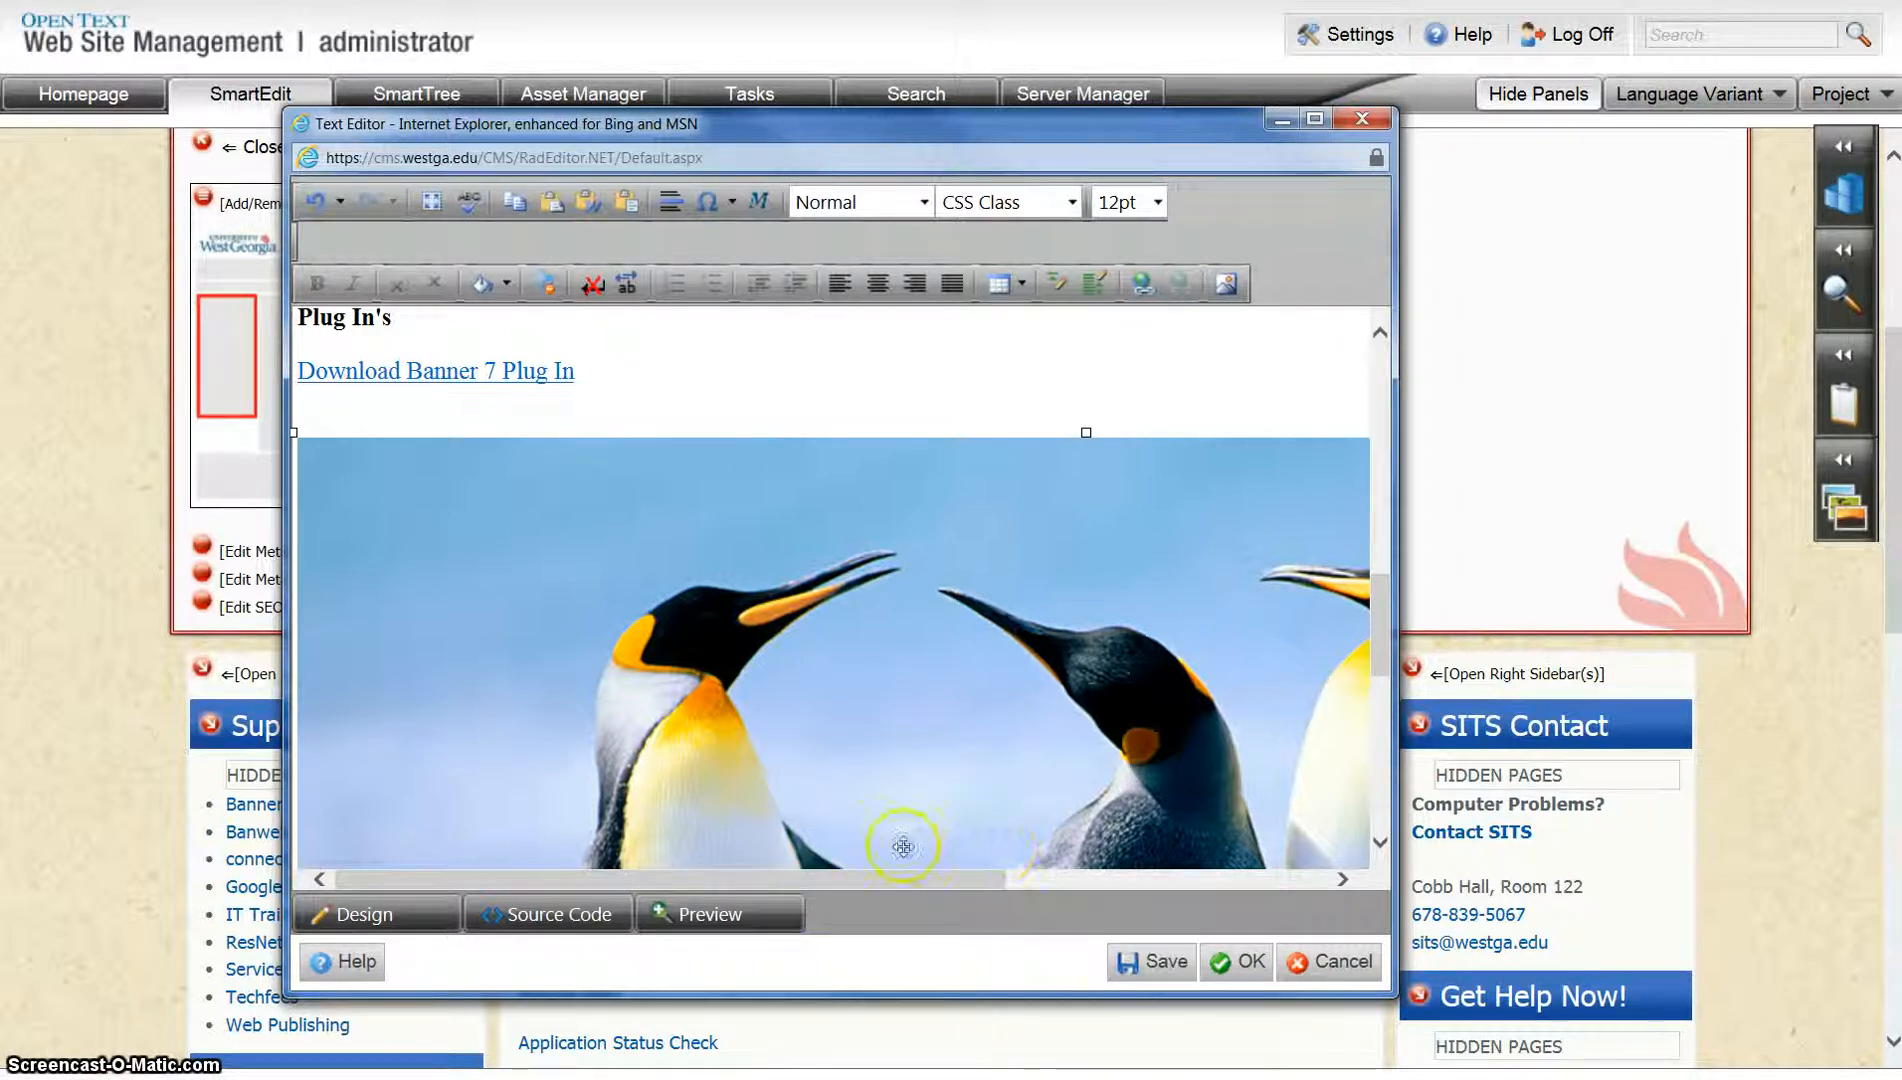
click(709, 347)
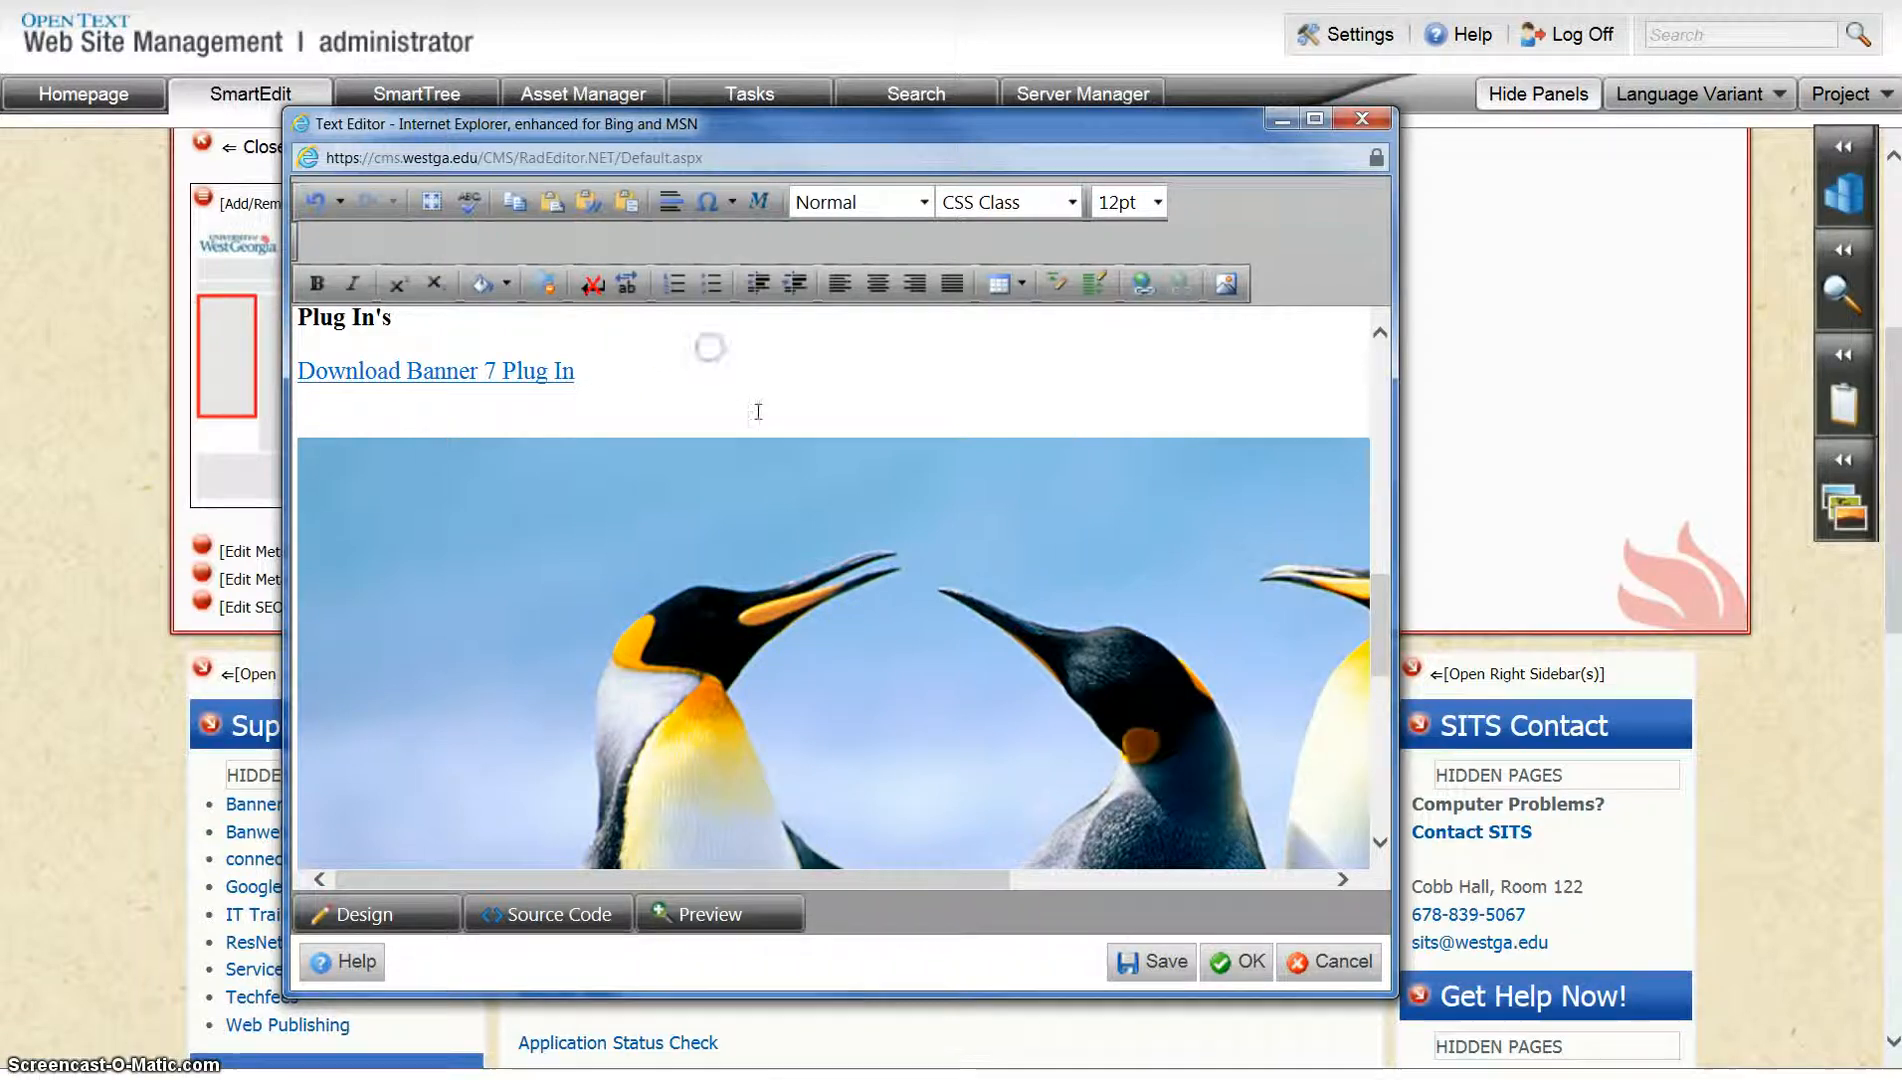
click(1155, 986)
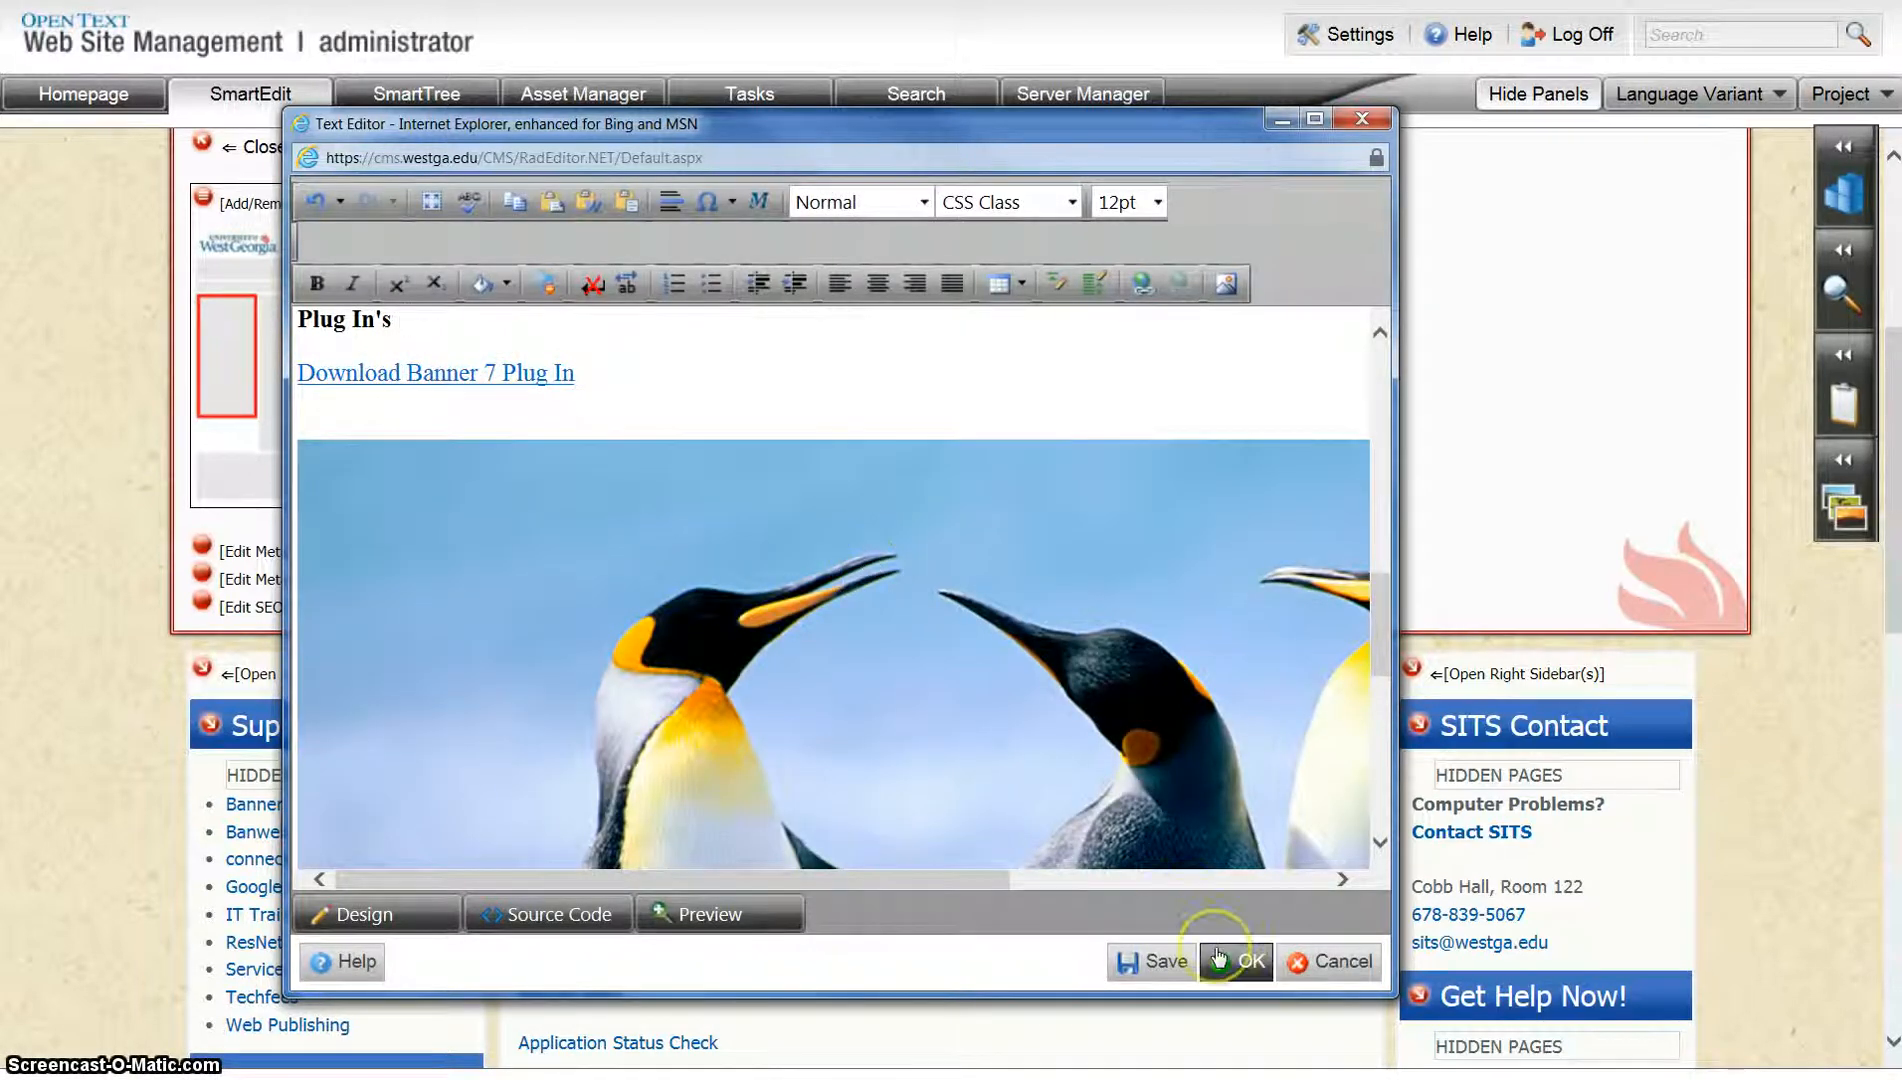
click(1218, 960)
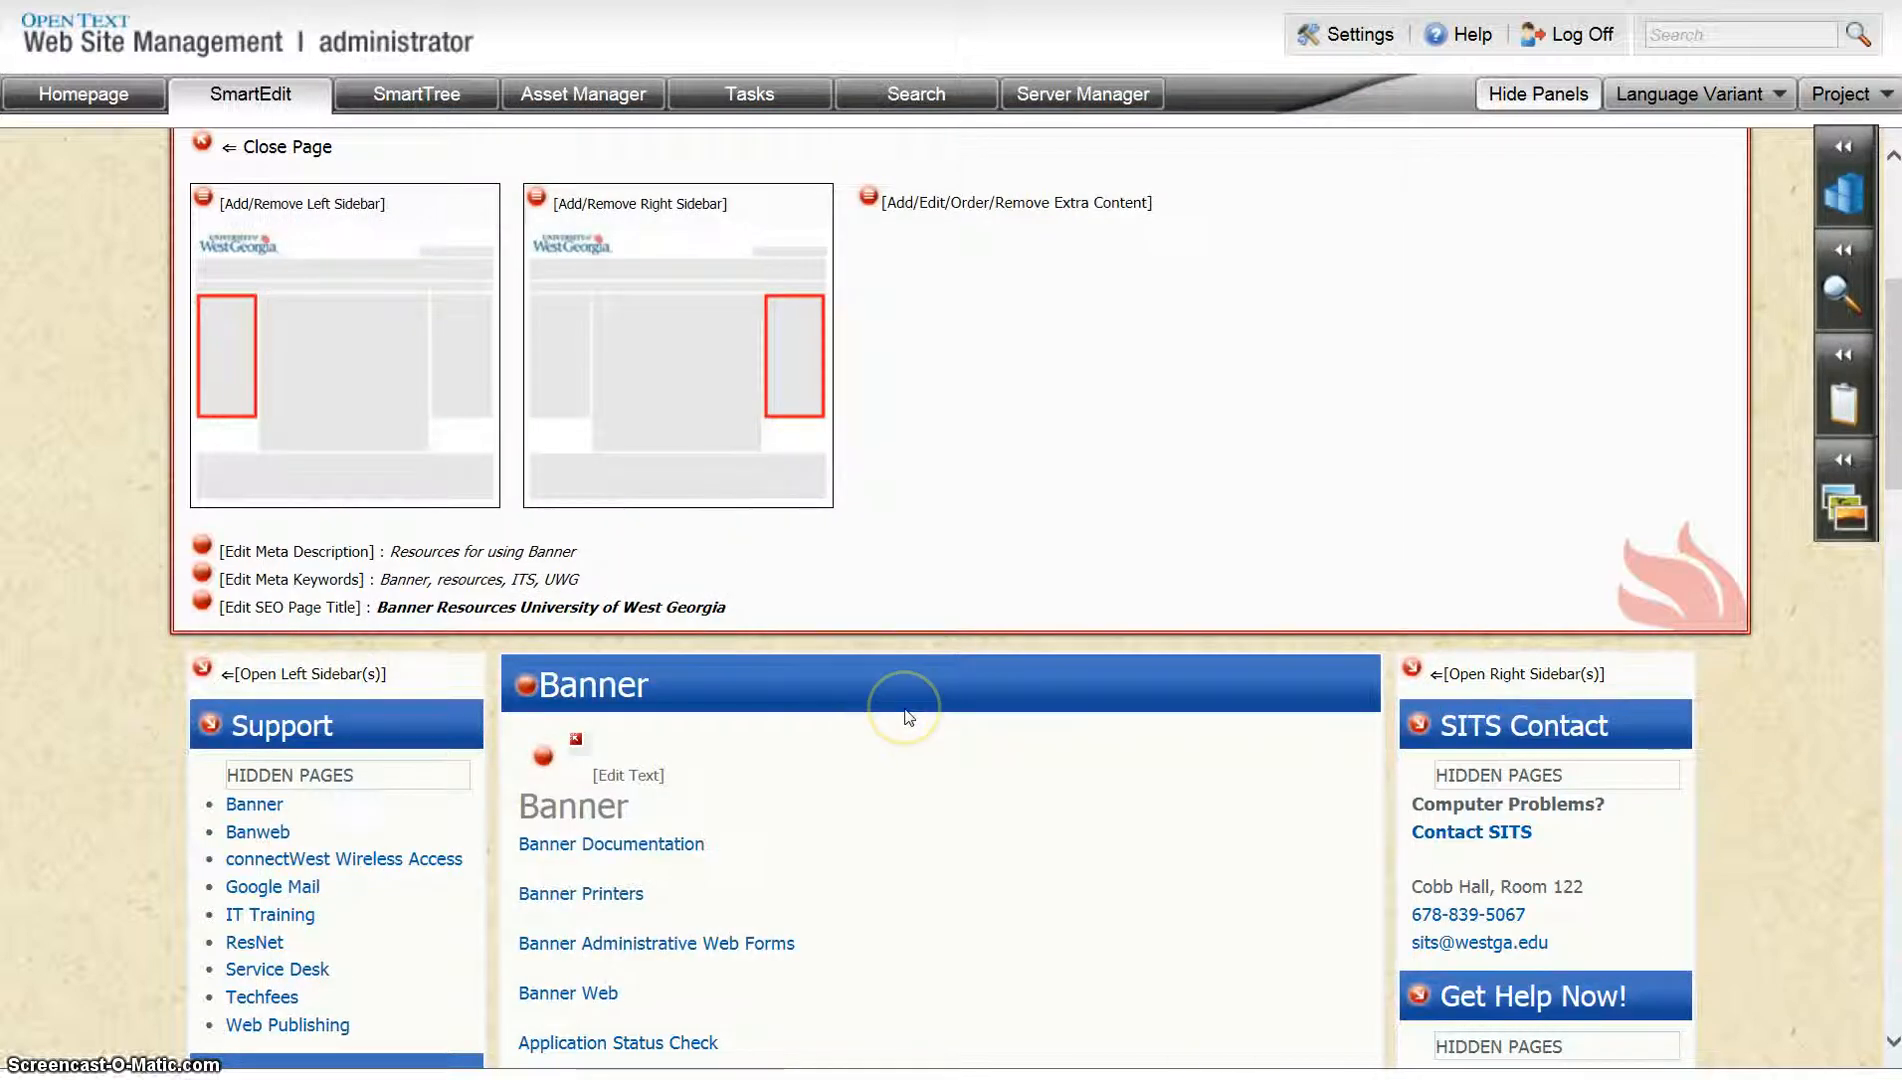
click(850, 715)
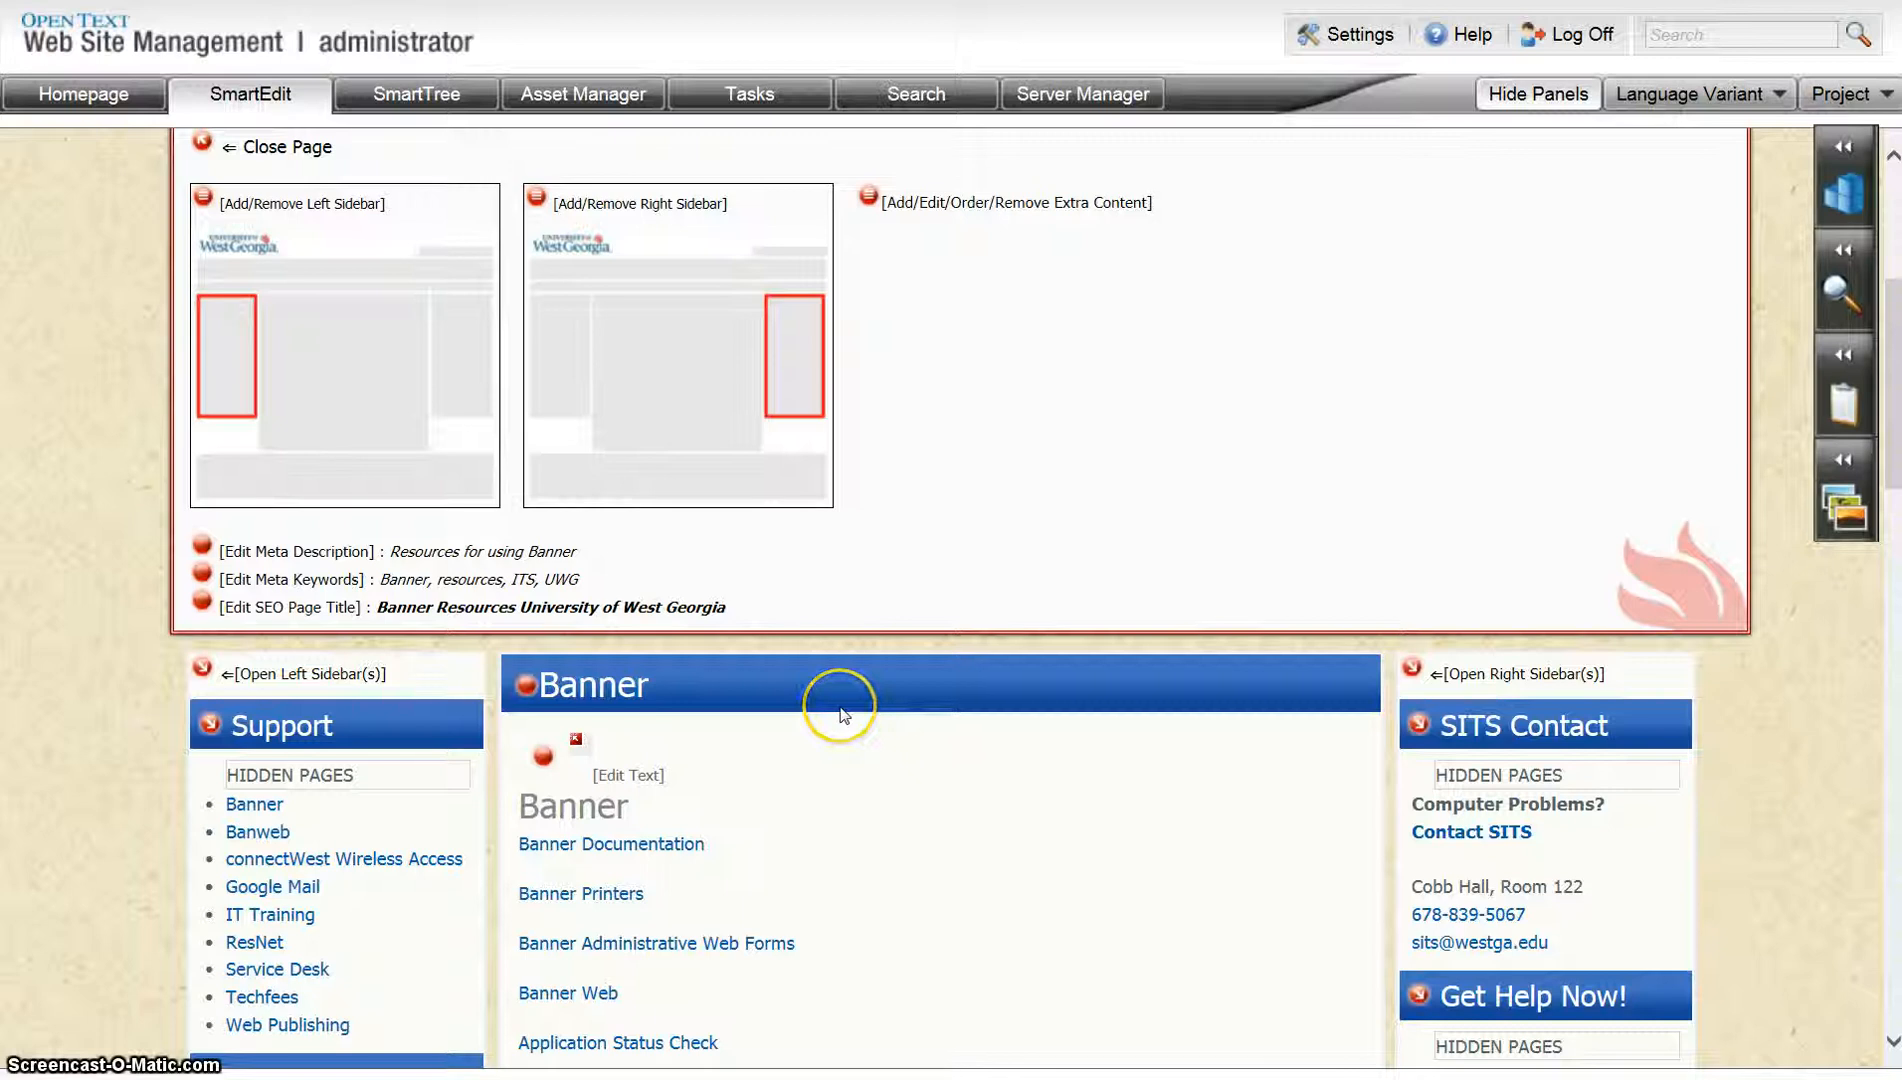
click(867, 708)
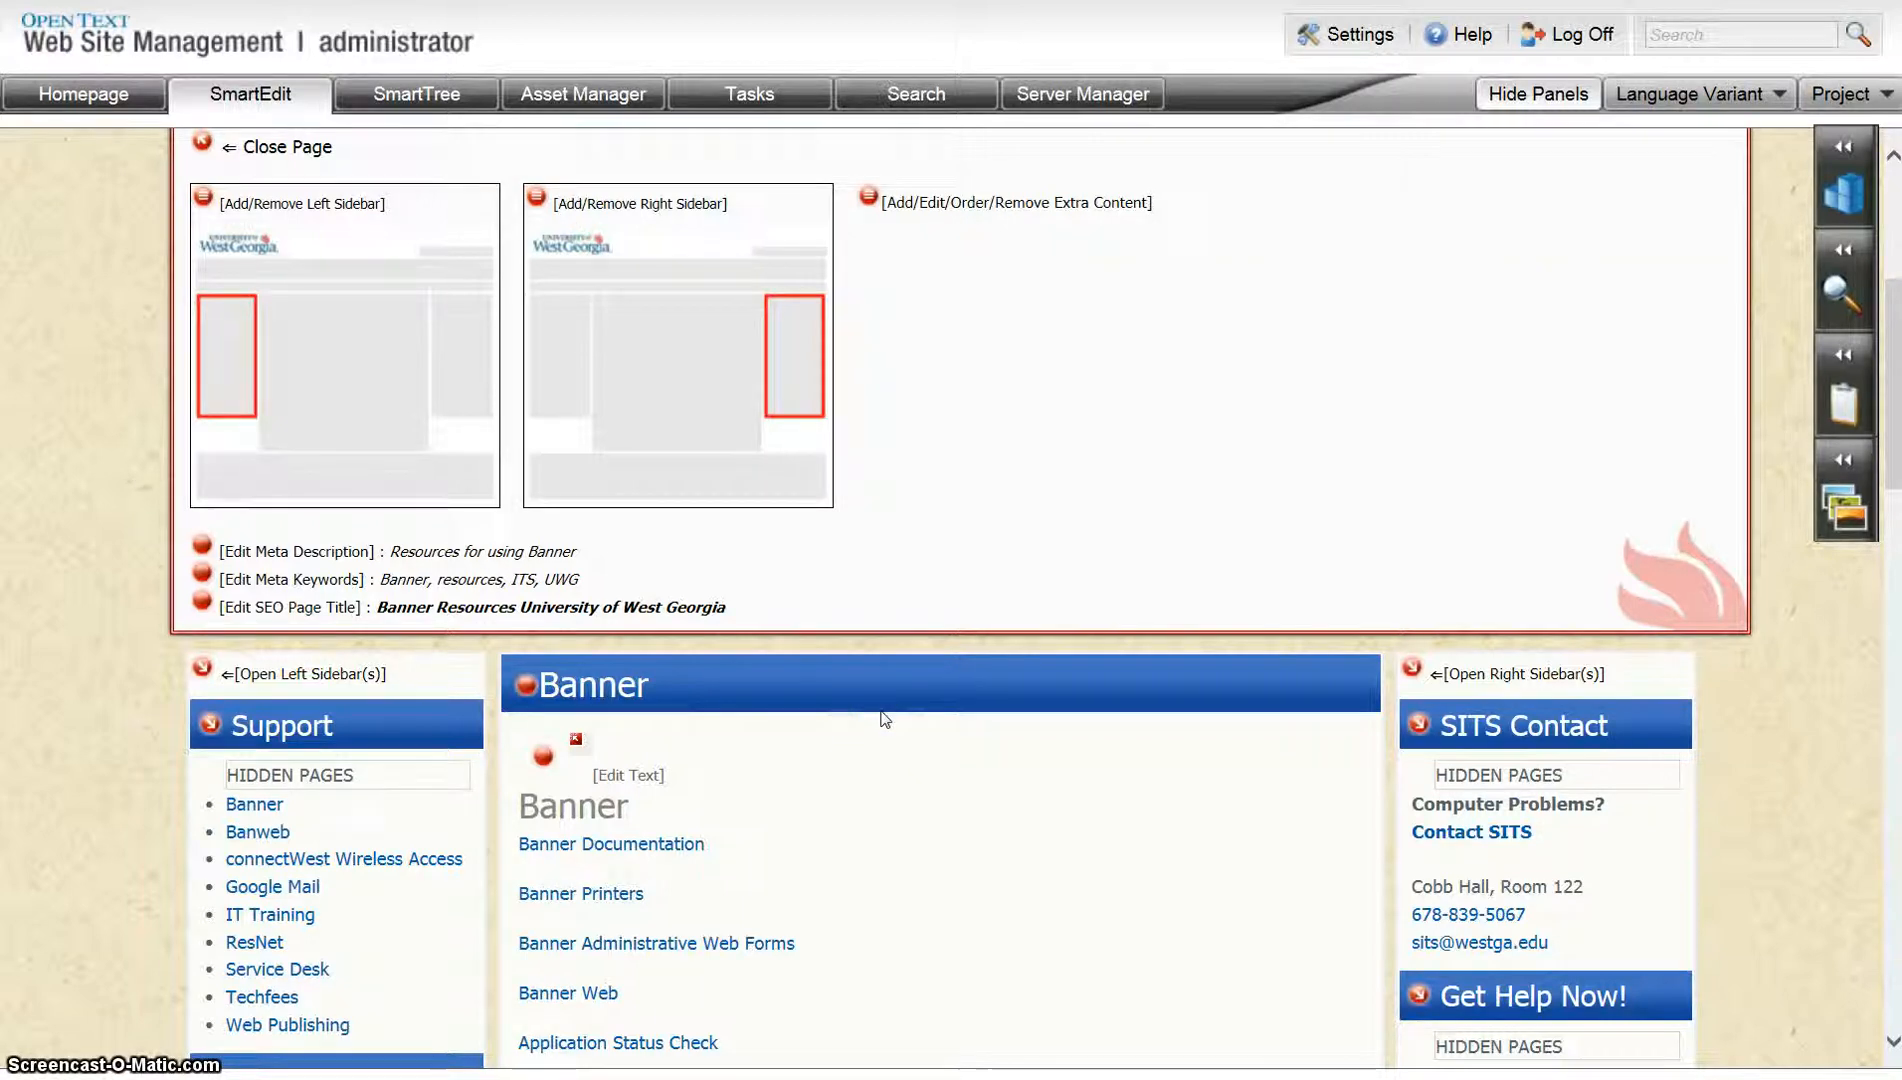
scroll(880, 718, up, 3)
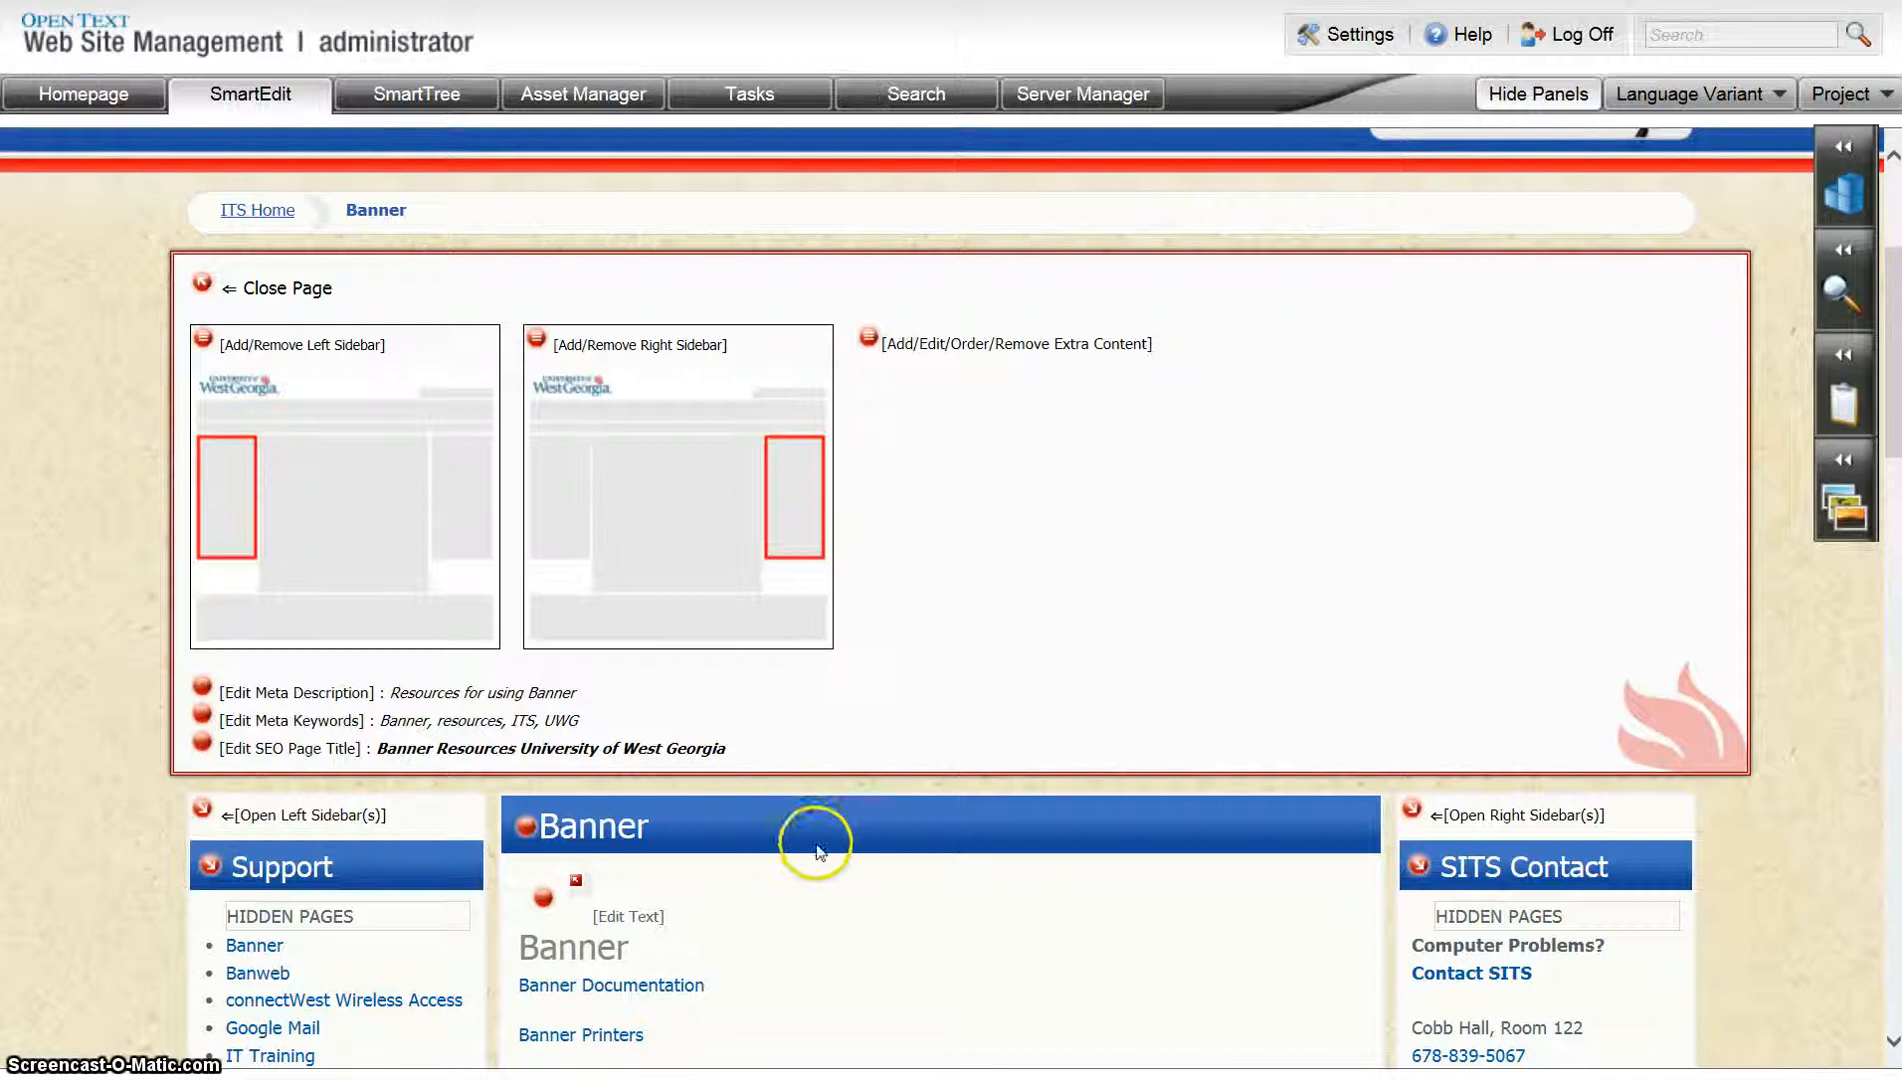